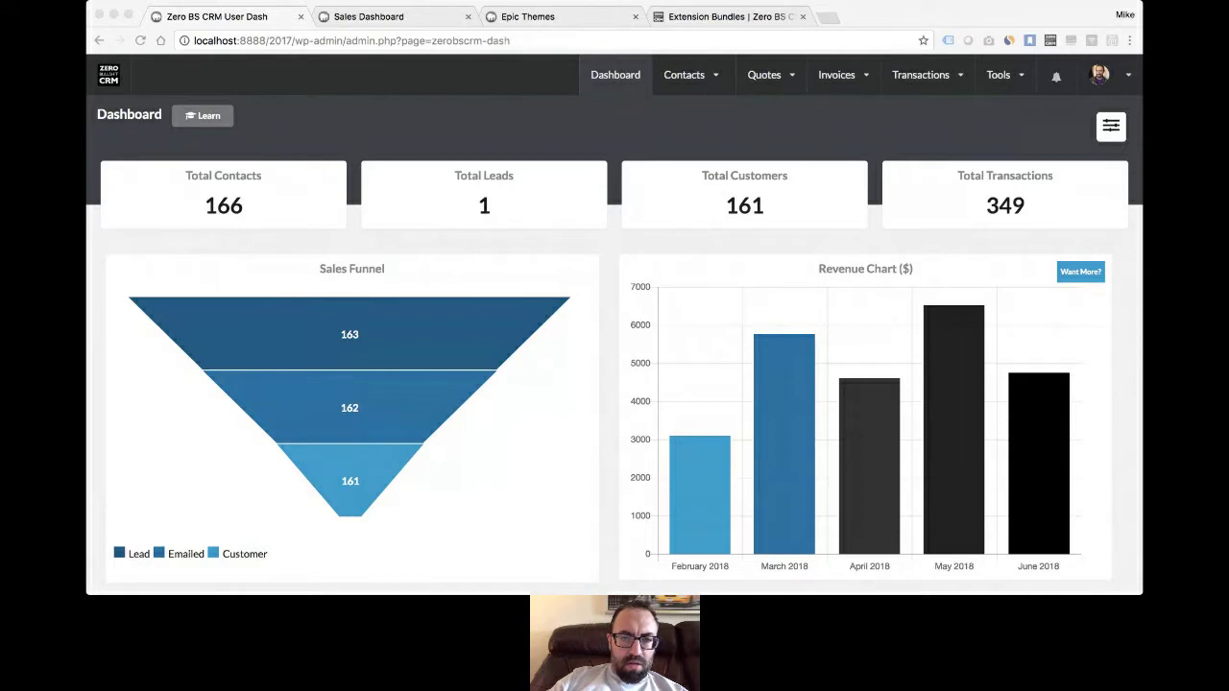
# - Open Contacts > View all and scroll through the contacts' statuses and dates added
pyautogui.moveTo(697, 89)
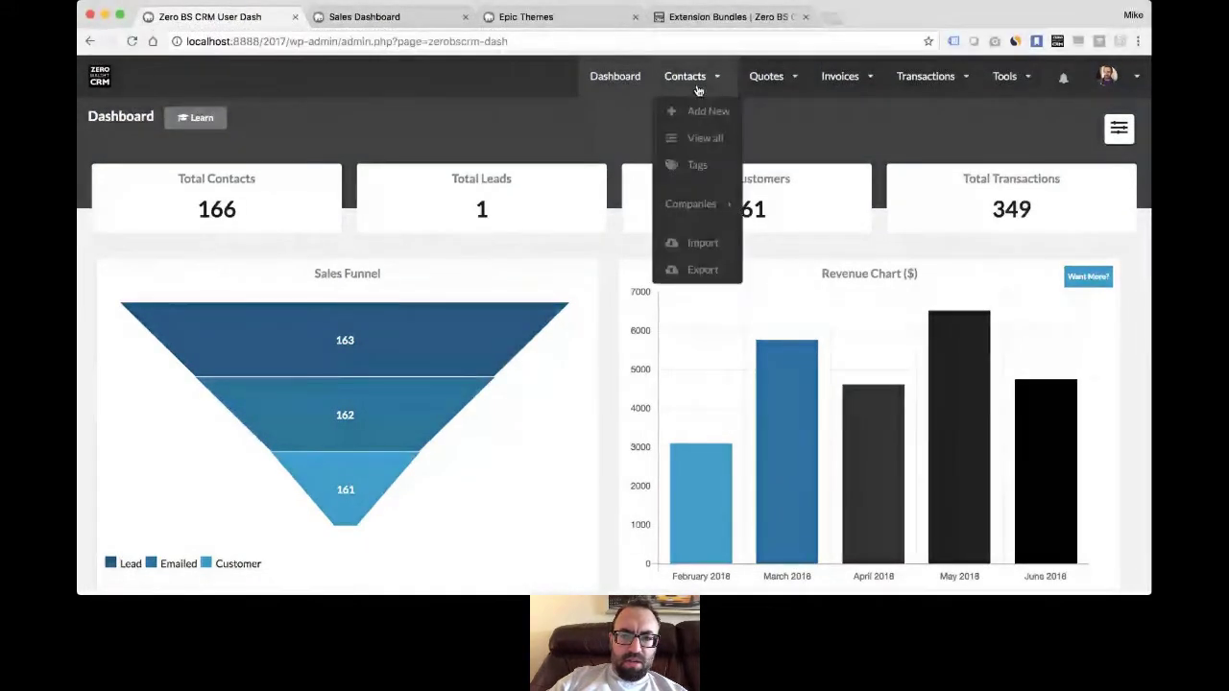
pyautogui.click(711, 141)
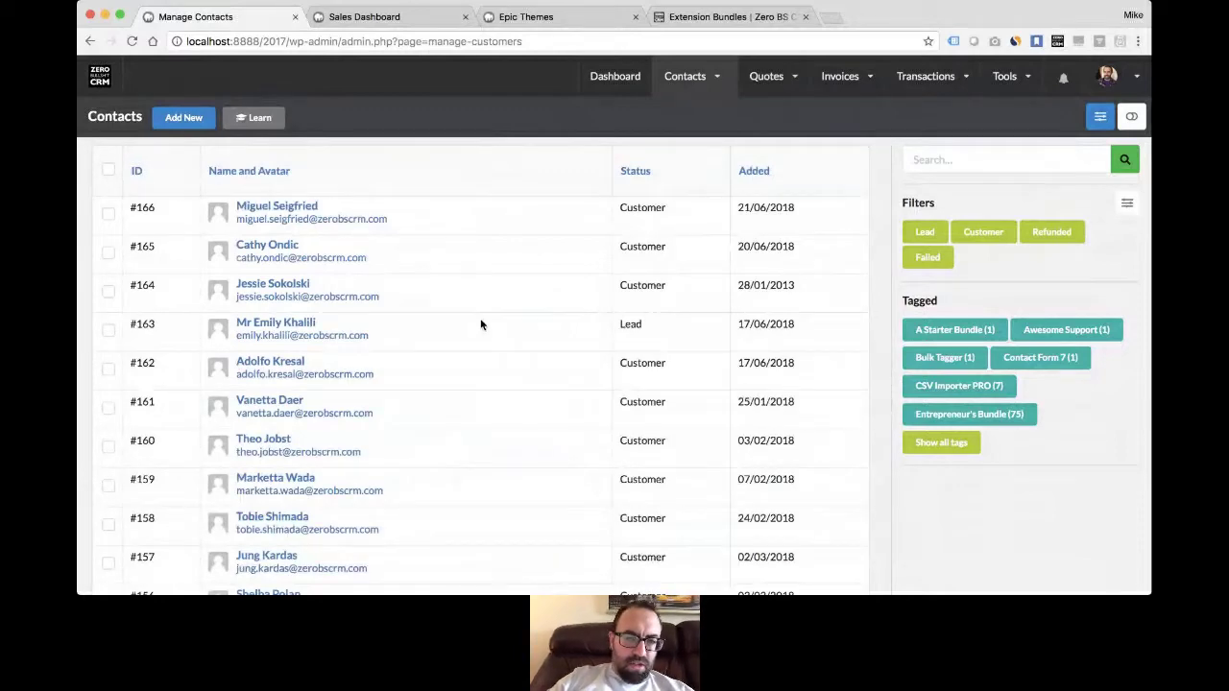
pyautogui.scroll(-5, 481, 324)
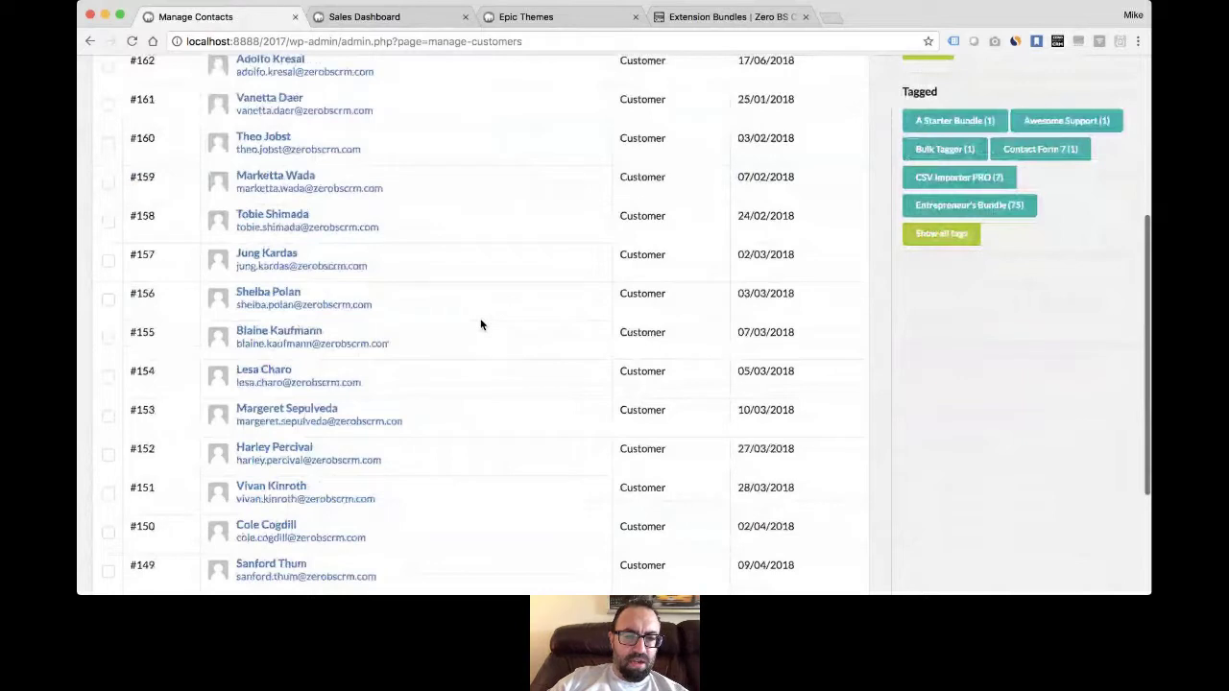
pyautogui.scroll(5, 481, 324)
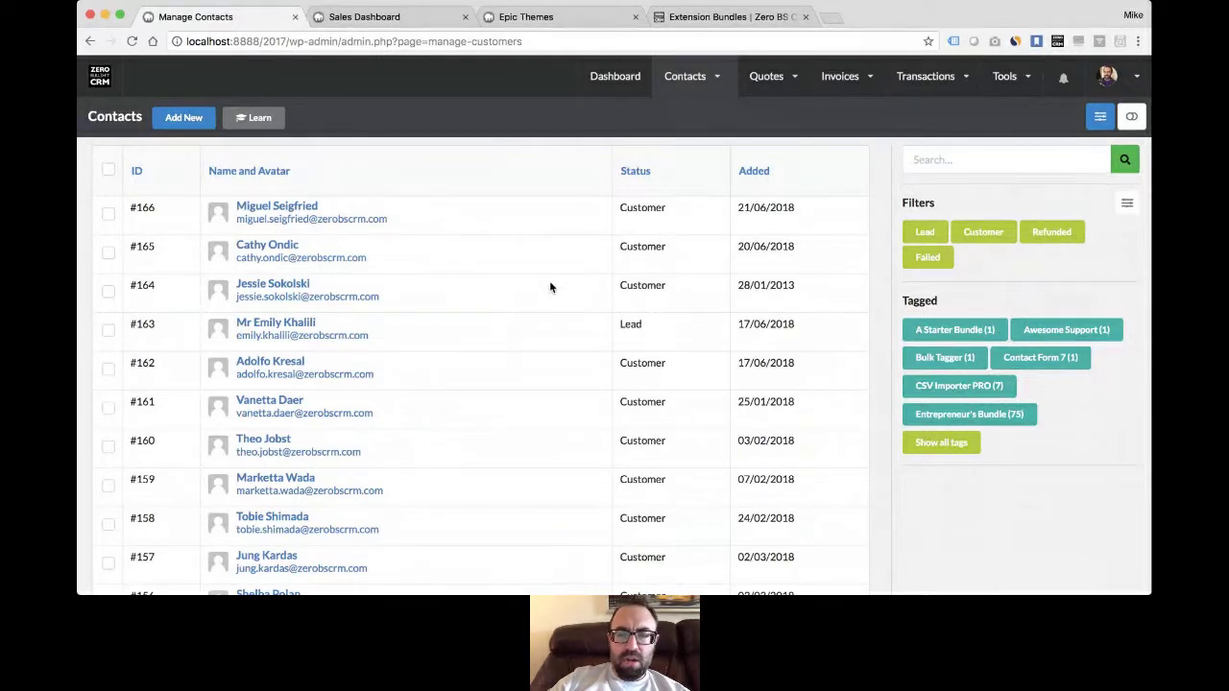
pyautogui.moveTo(697, 94)
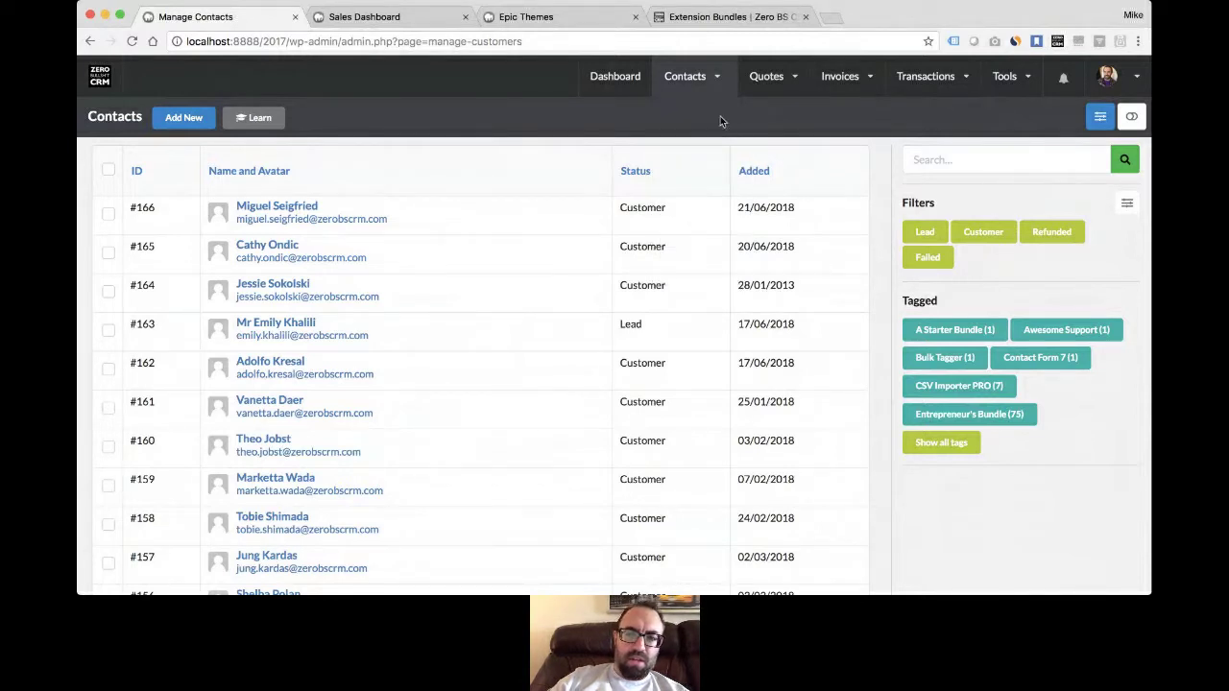
# - Add the contact tag 'My Tag' in the tags manager, then return to the contact list
pyautogui.moveTo(682, 69)
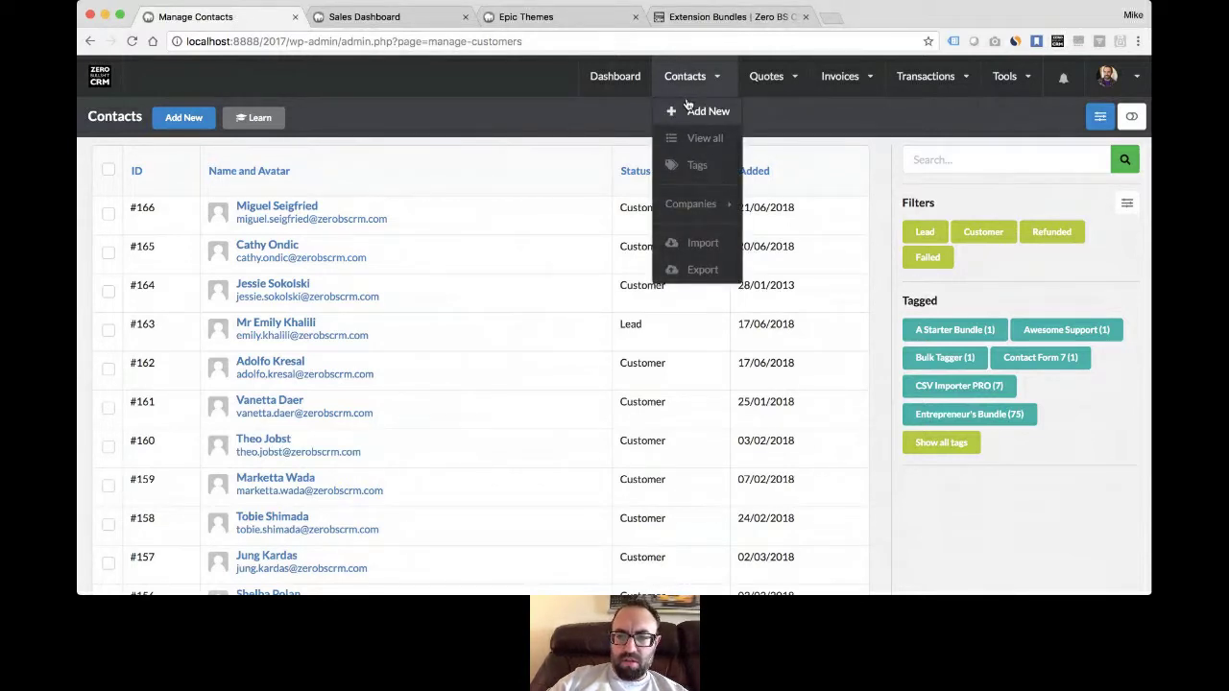
pyautogui.moveTo(694, 213)
pyautogui.click(697, 166)
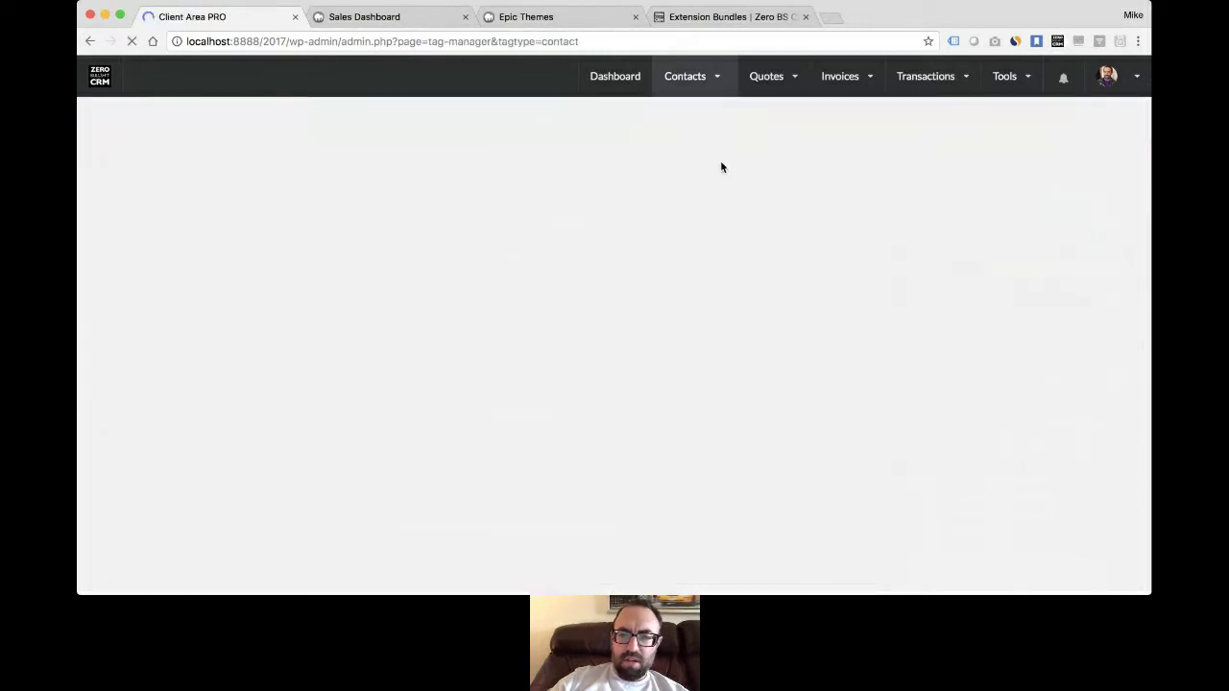
pyautogui.scroll(-3, 416, 357)
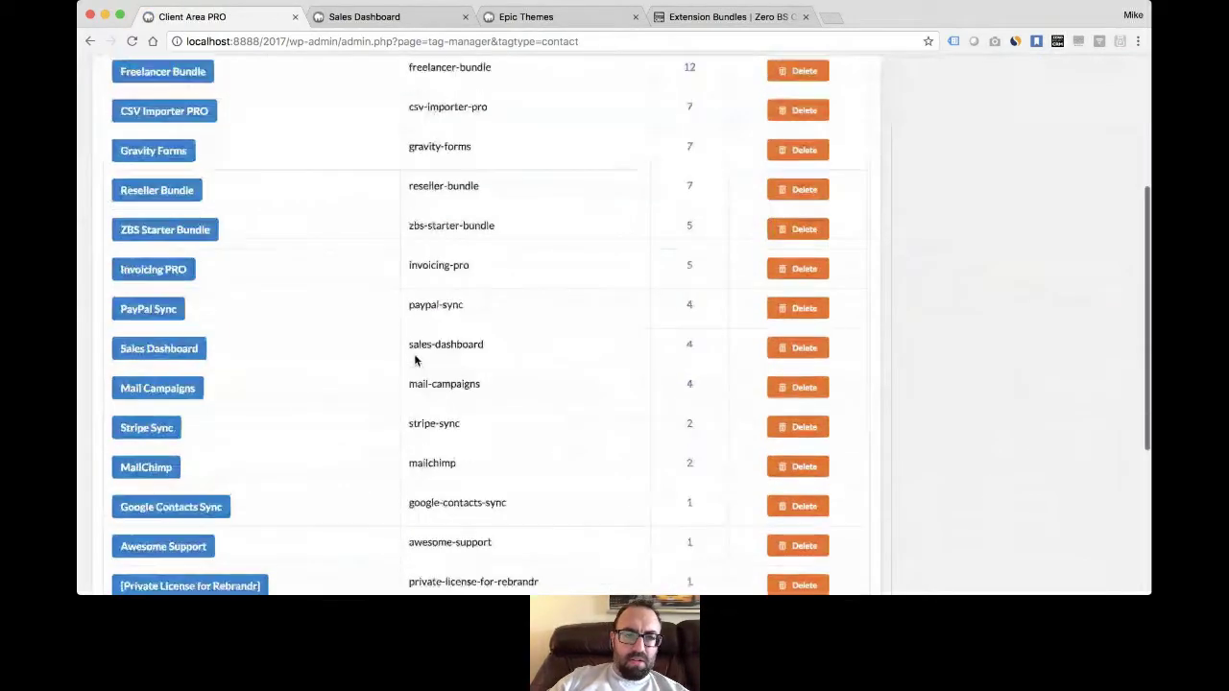
pyautogui.scroll(-2, 414, 360)
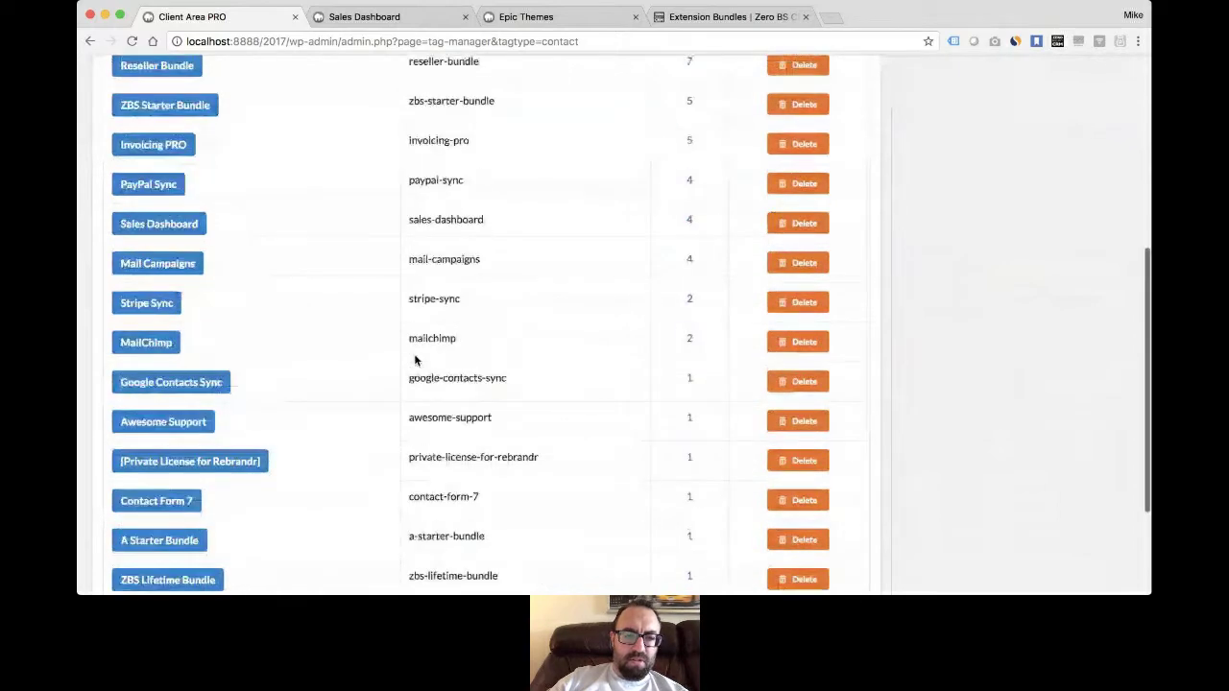
pyautogui.scroll(5, 401, 381)
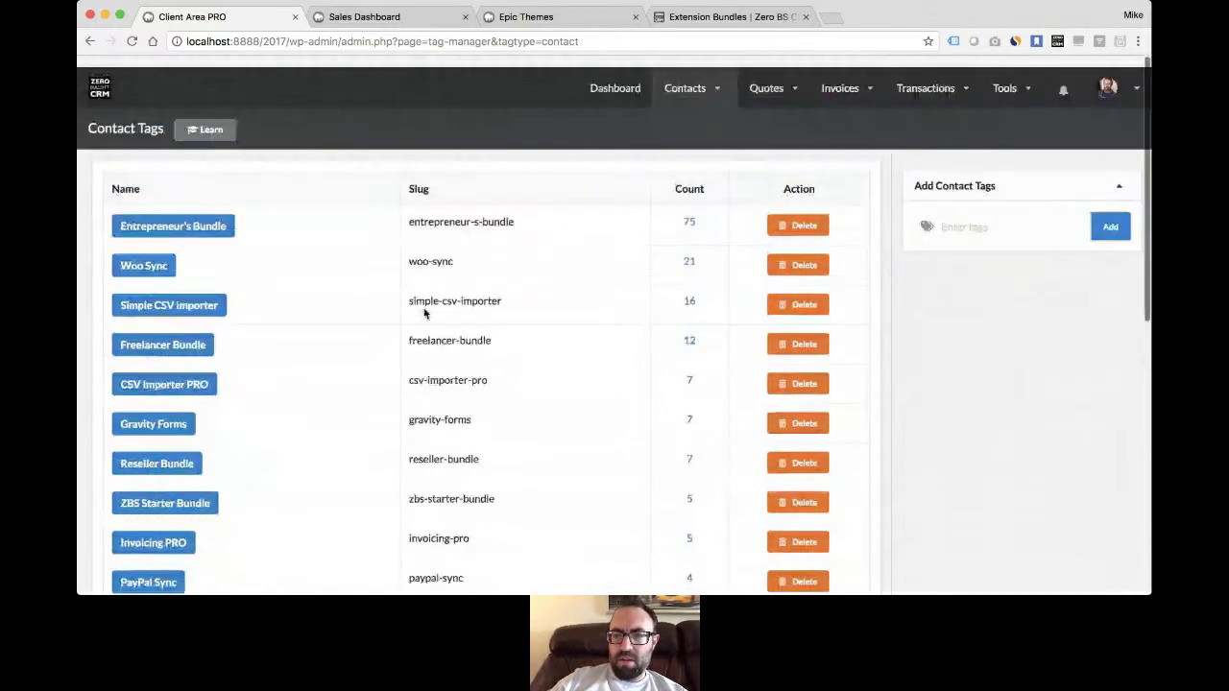
pyautogui.click(946, 215)
pyautogui.write('My Tag')
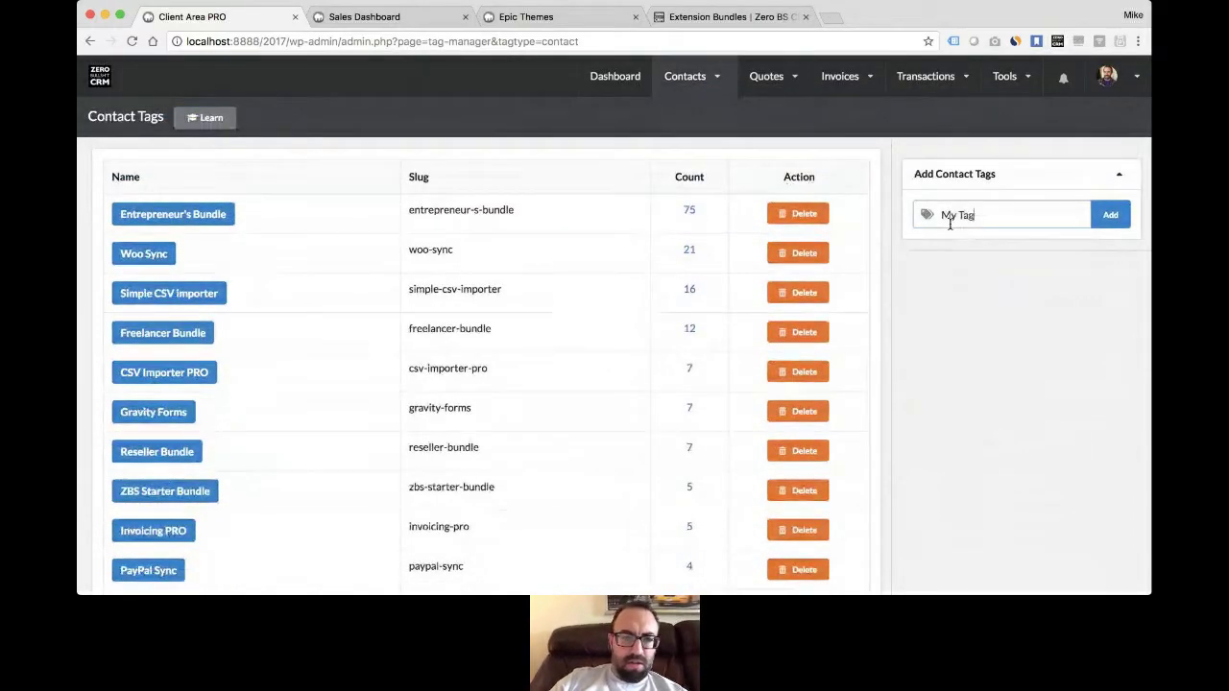
pyautogui.click(1110, 214)
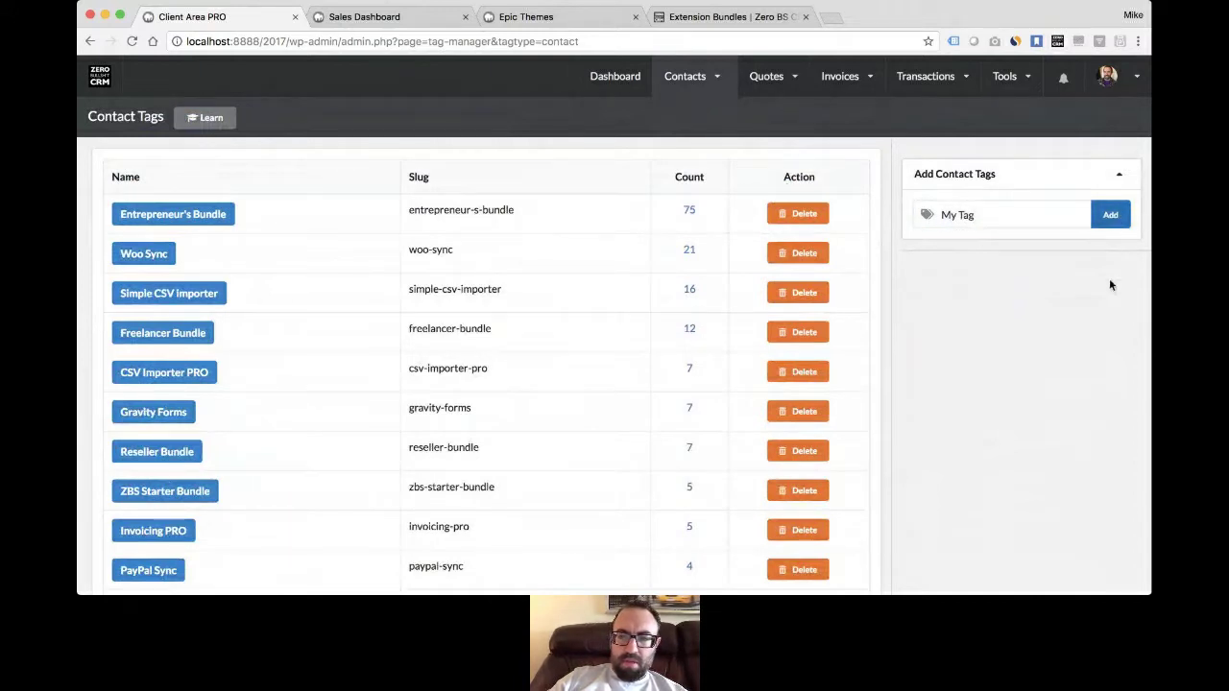
pyautogui.moveTo(678, 85)
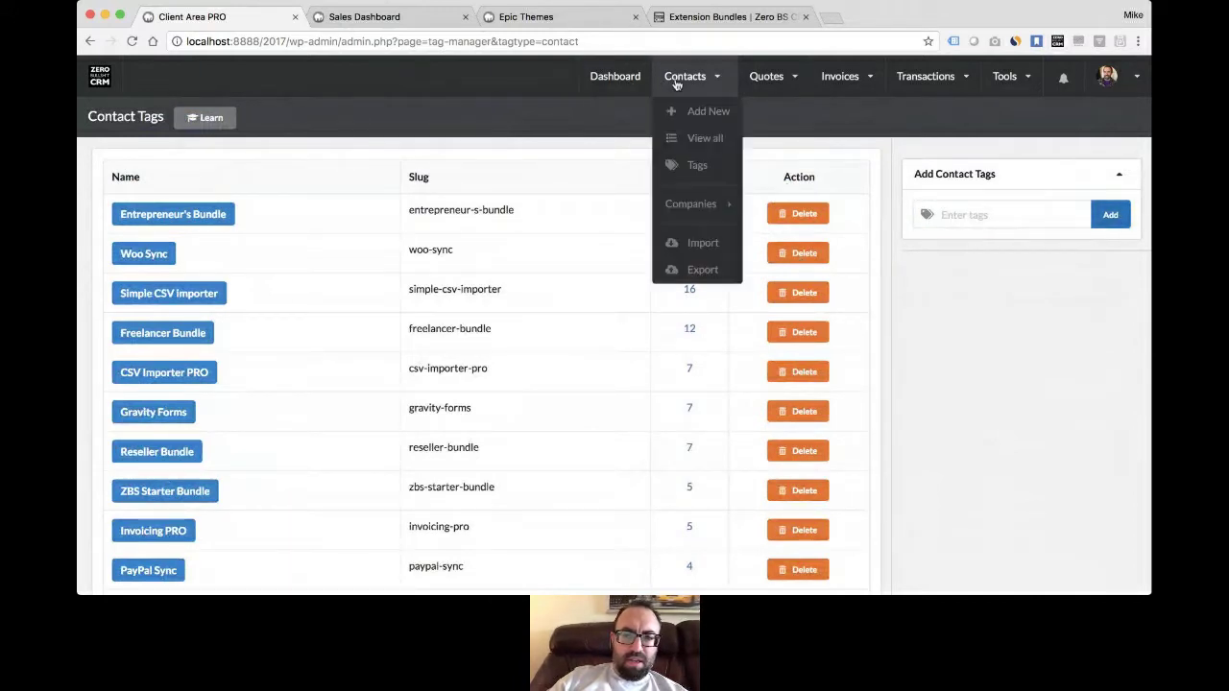
pyautogui.click(683, 138)
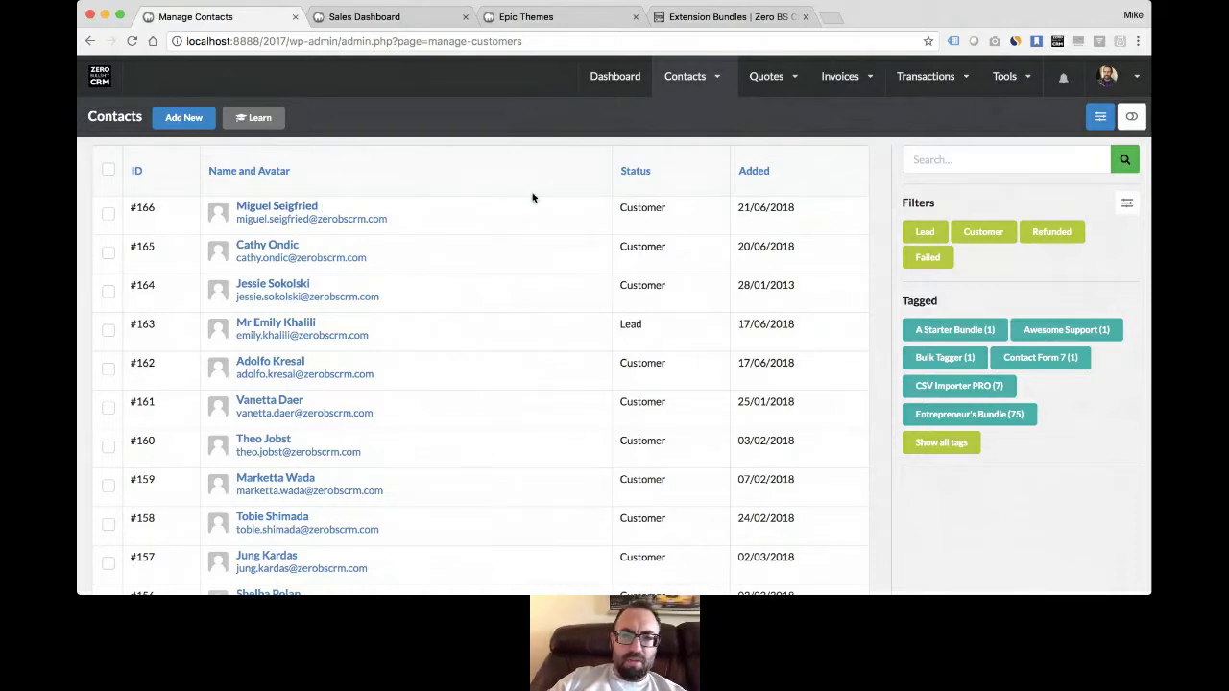
# - Open a blank contact form via Contacts > Add New
pyautogui.click(711, 113)
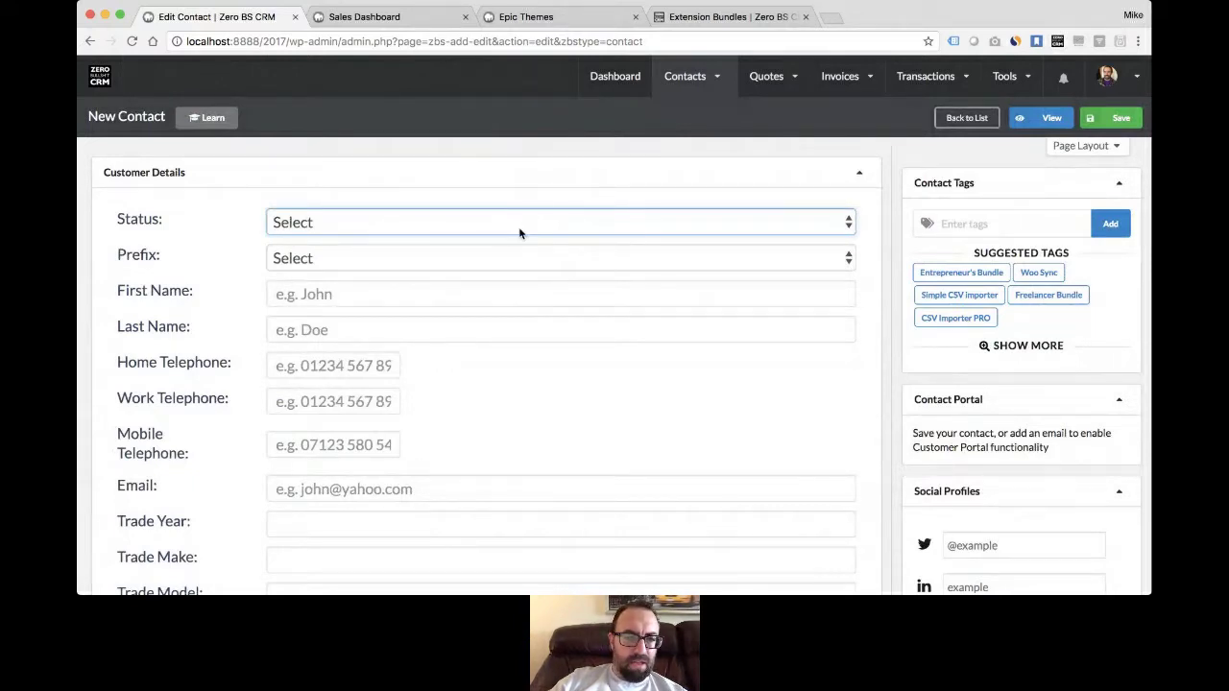
# - Set status to Lead and prefix to Mr, and enter the contact's first and last name
pyautogui.press('l')
pyautogui.press('Tab')
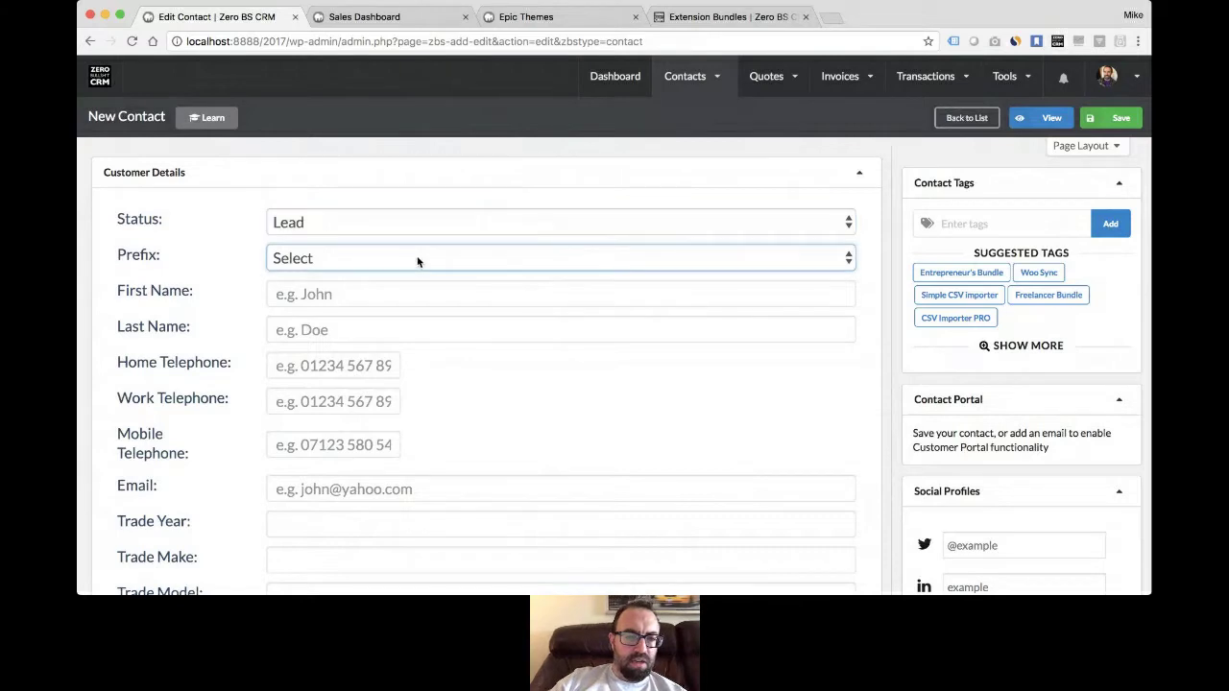
pyautogui.press('m')
pyautogui.press('Tab')
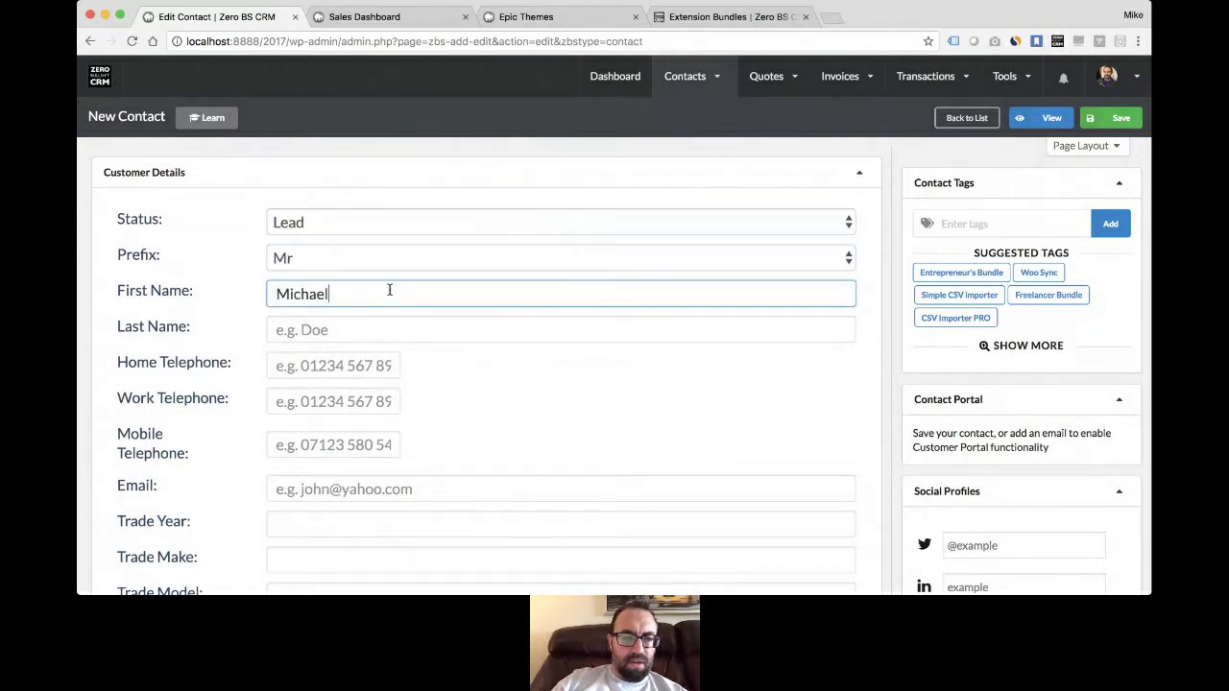
pyautogui.press('Tab')
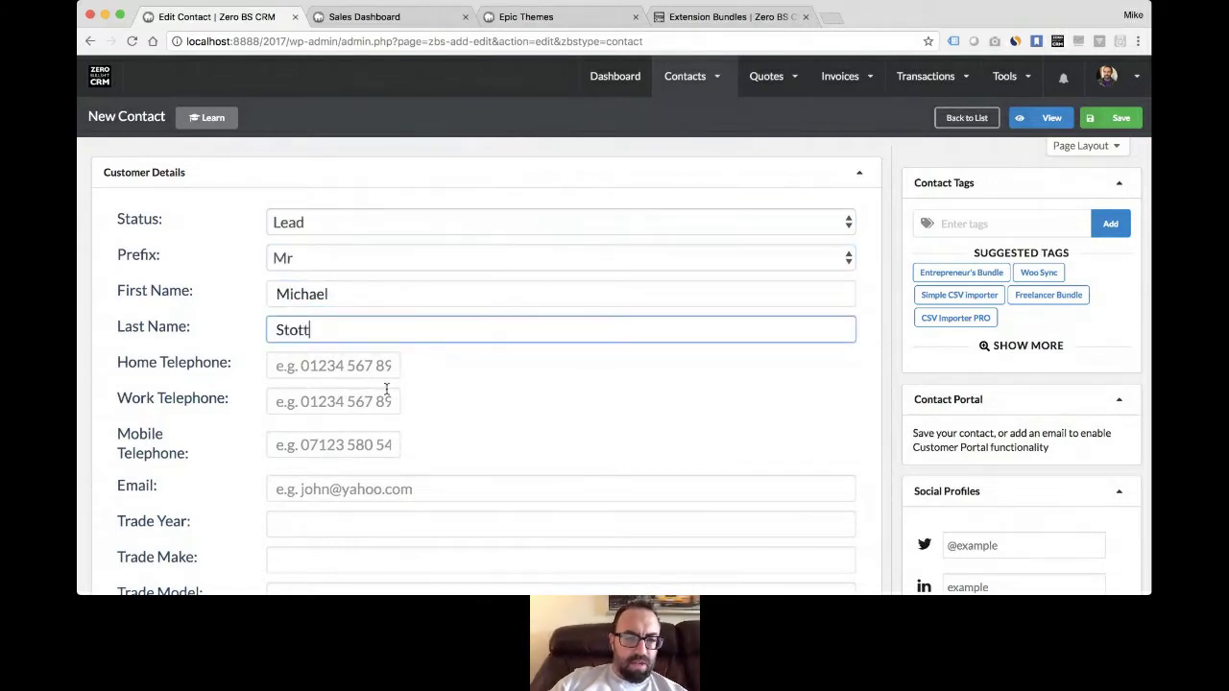
# - Enter the contact's e-mail address, correcting the misspelled domain
pyautogui.scroll(-2, 387, 388)
pyautogui.click(464, 321)
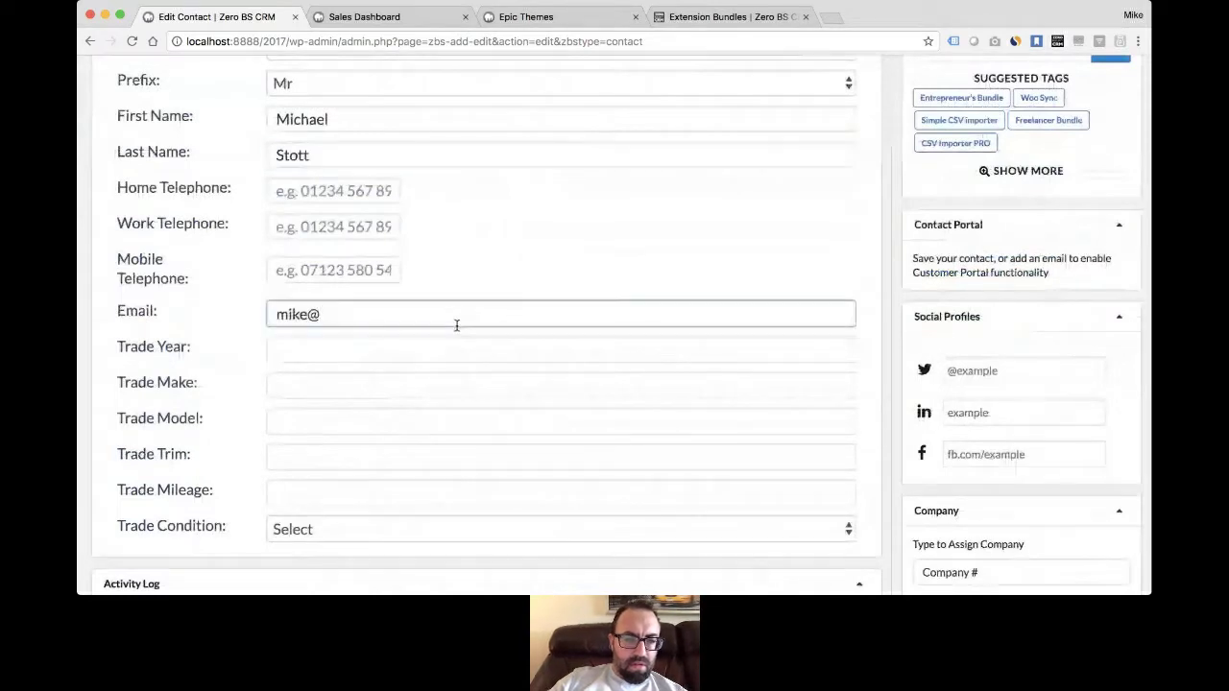
pyautogui.press('Down')
pyautogui.press('Down')
pyautogui.press('Down')
pyautogui.press('Down')
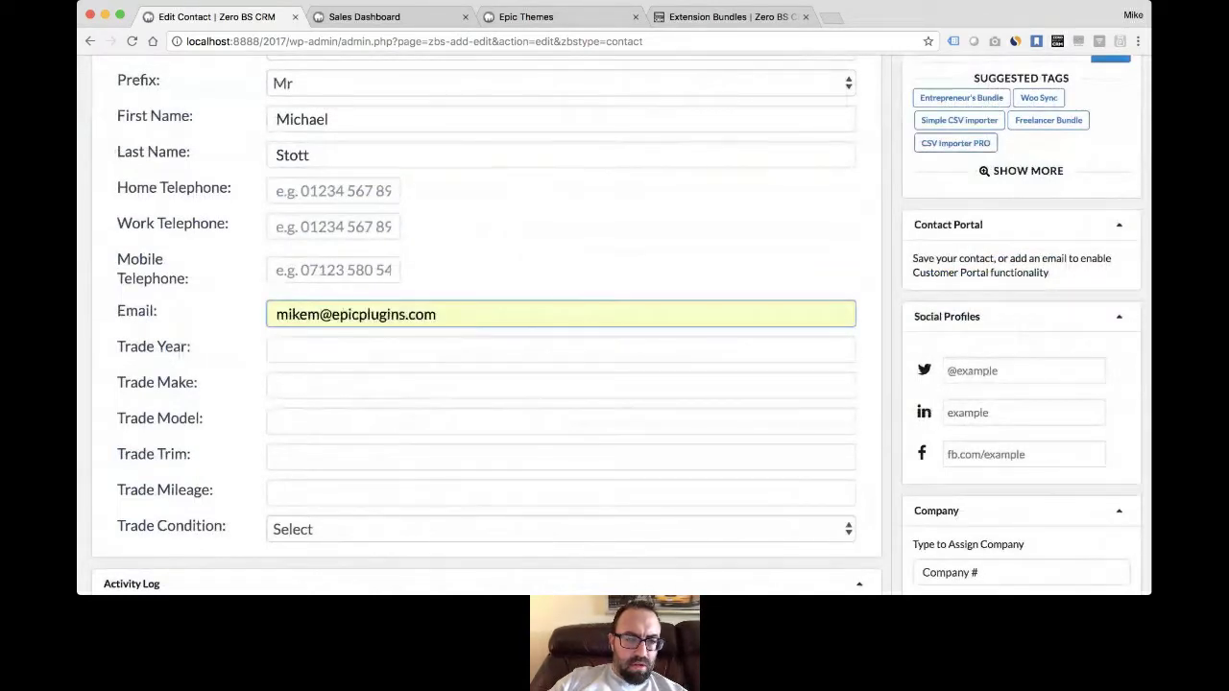
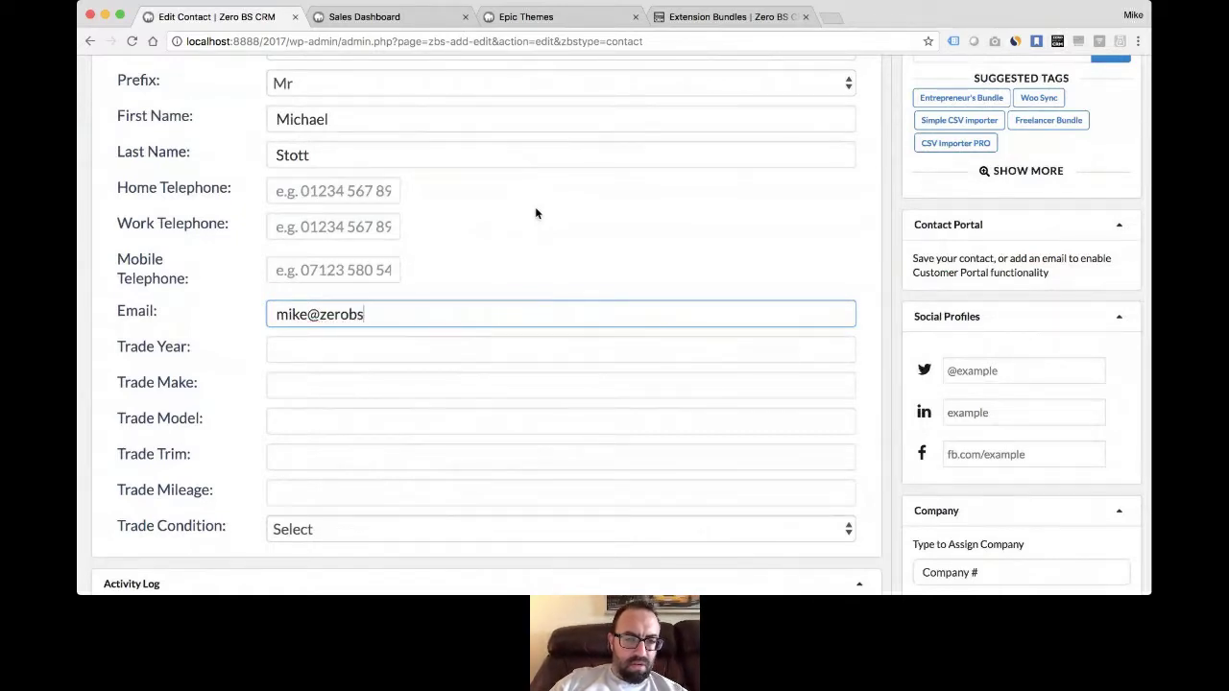
pyautogui.click(530, 247)
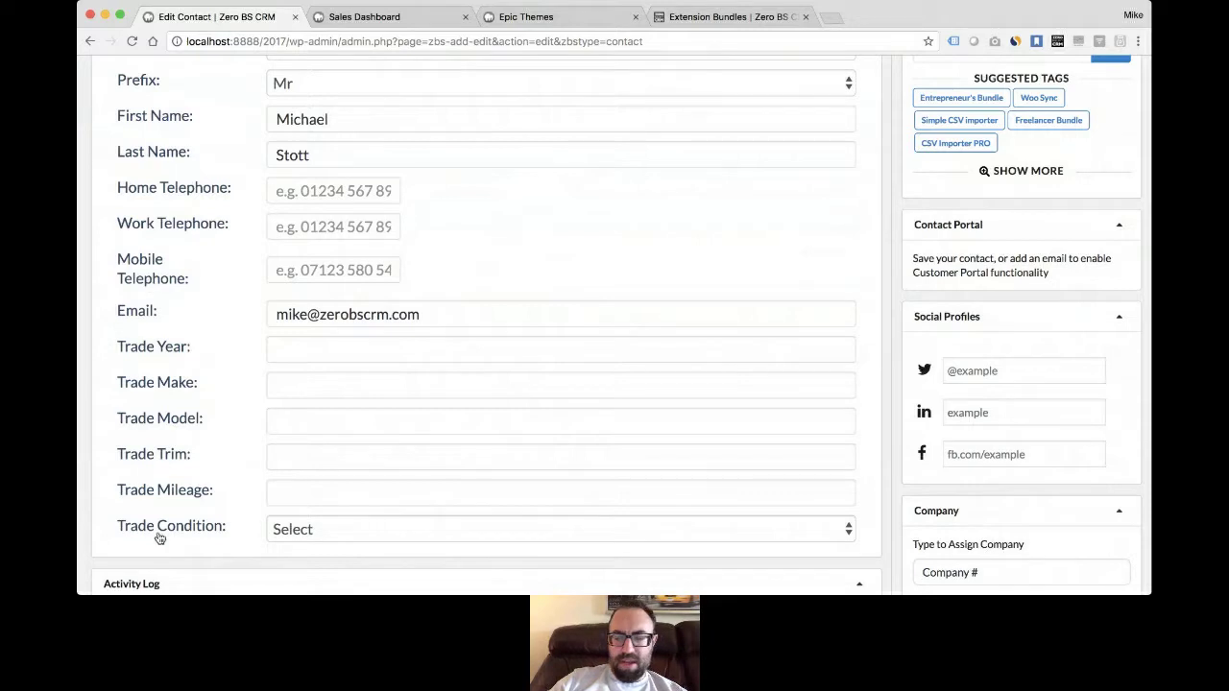
# - Fill in the contact's Twitter handle under Social Profiles
pyautogui.scroll(3, 653, 301)
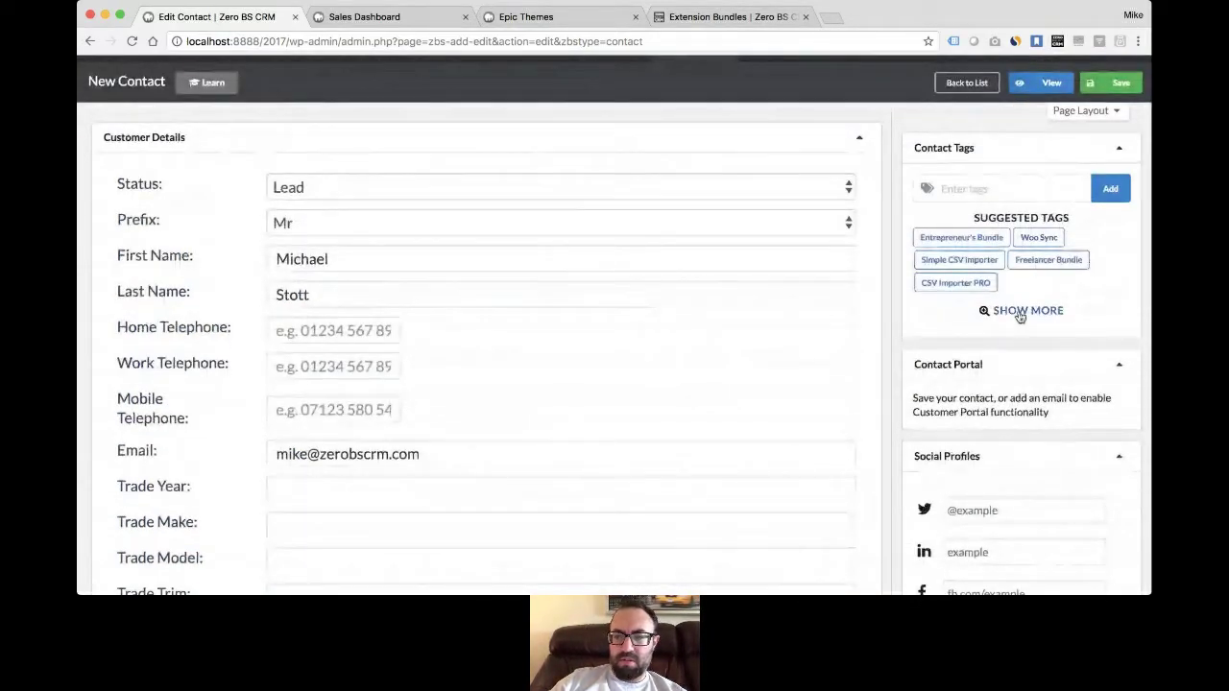
pyautogui.scroll(-6, 839, 361)
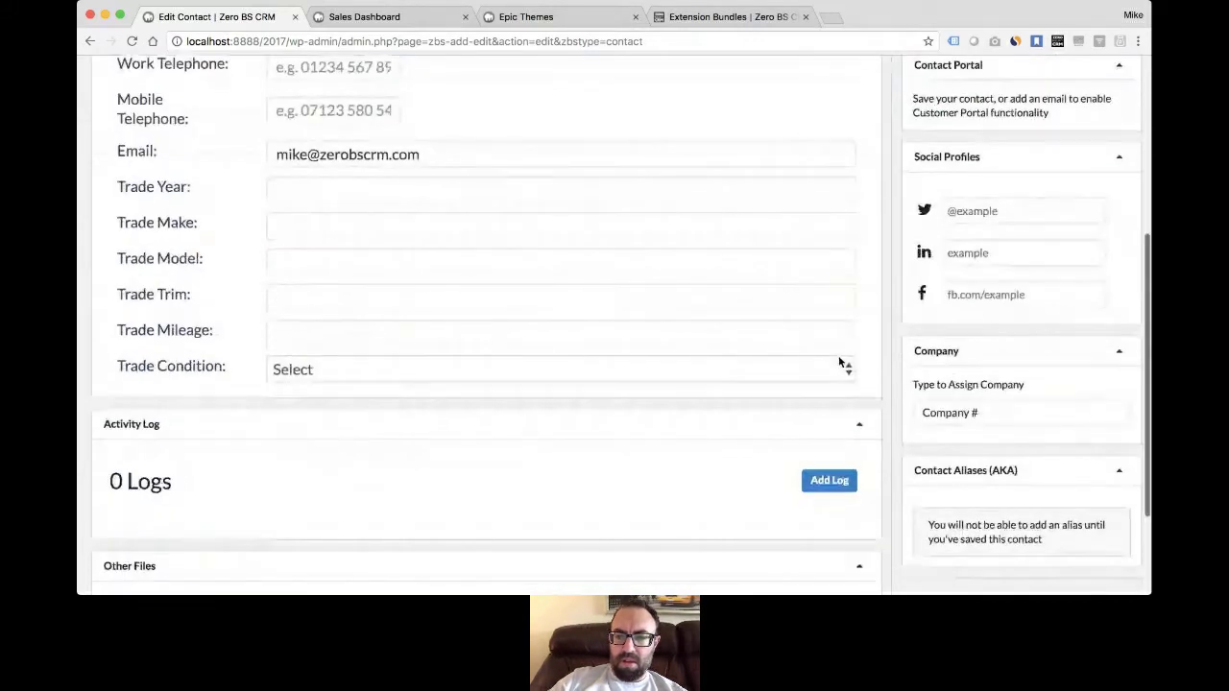
pyautogui.scroll(1, 839, 359)
pyautogui.click(1004, 233)
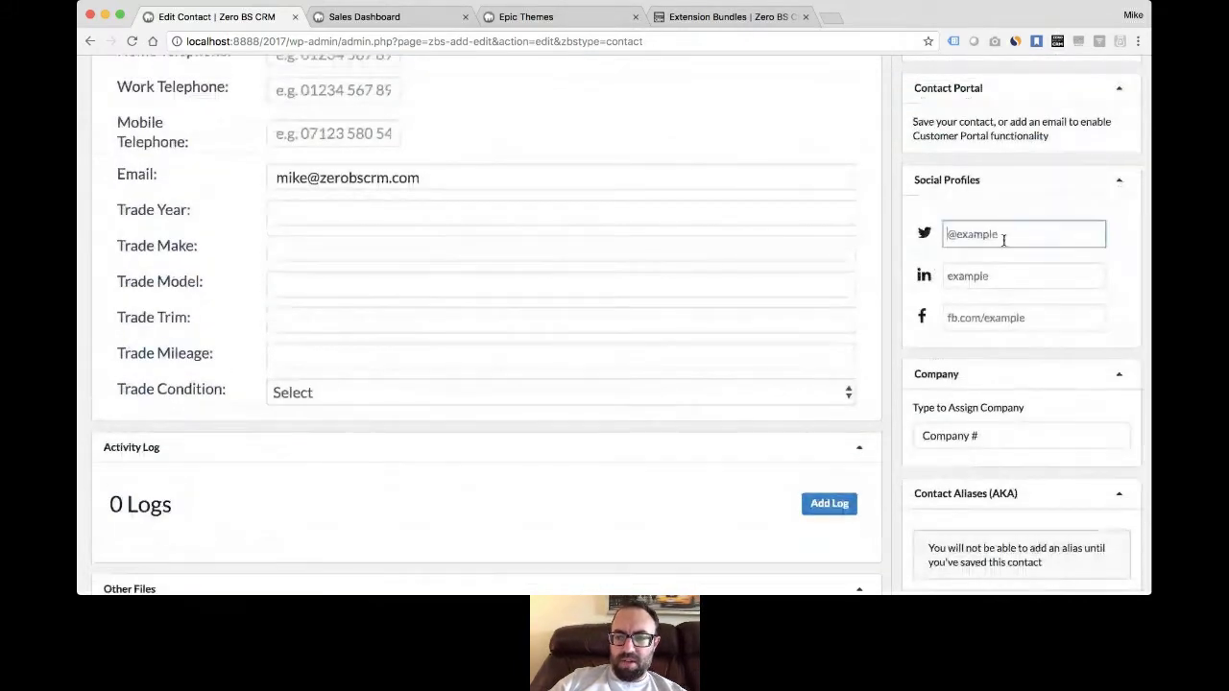
pyautogui.click(970, 266)
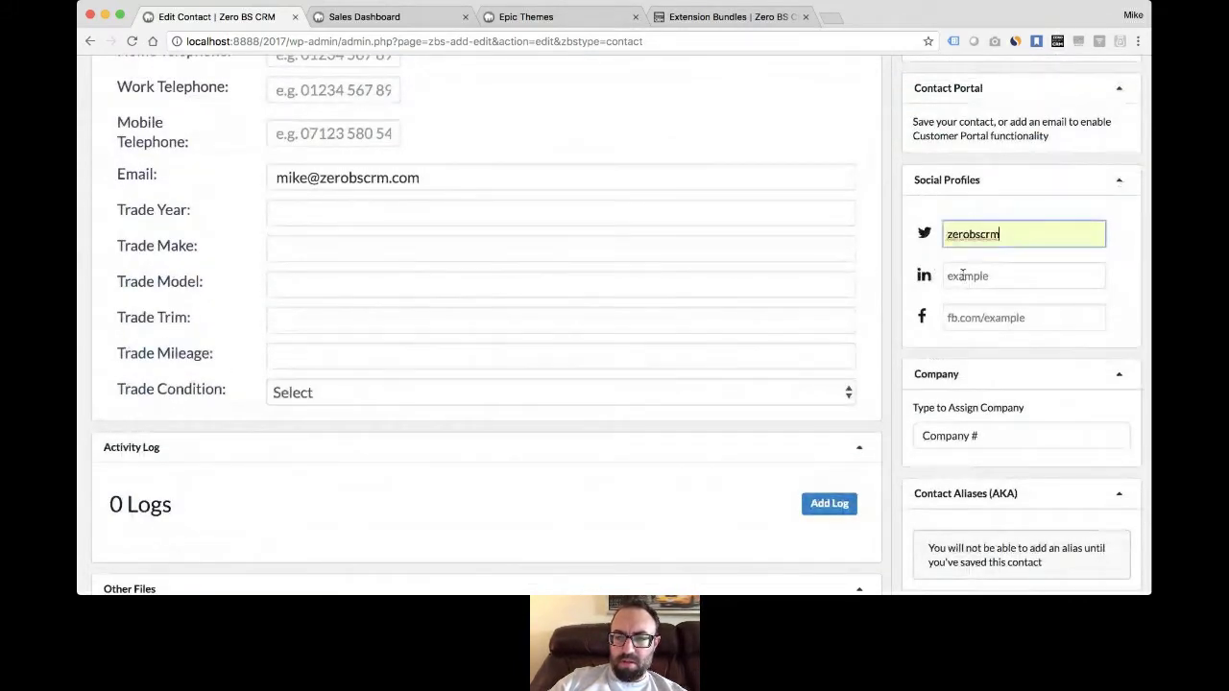
pyautogui.click(930, 273)
# - Leave the Company field empty and save the new contact
pyautogui.scroll(-3, 927, 276)
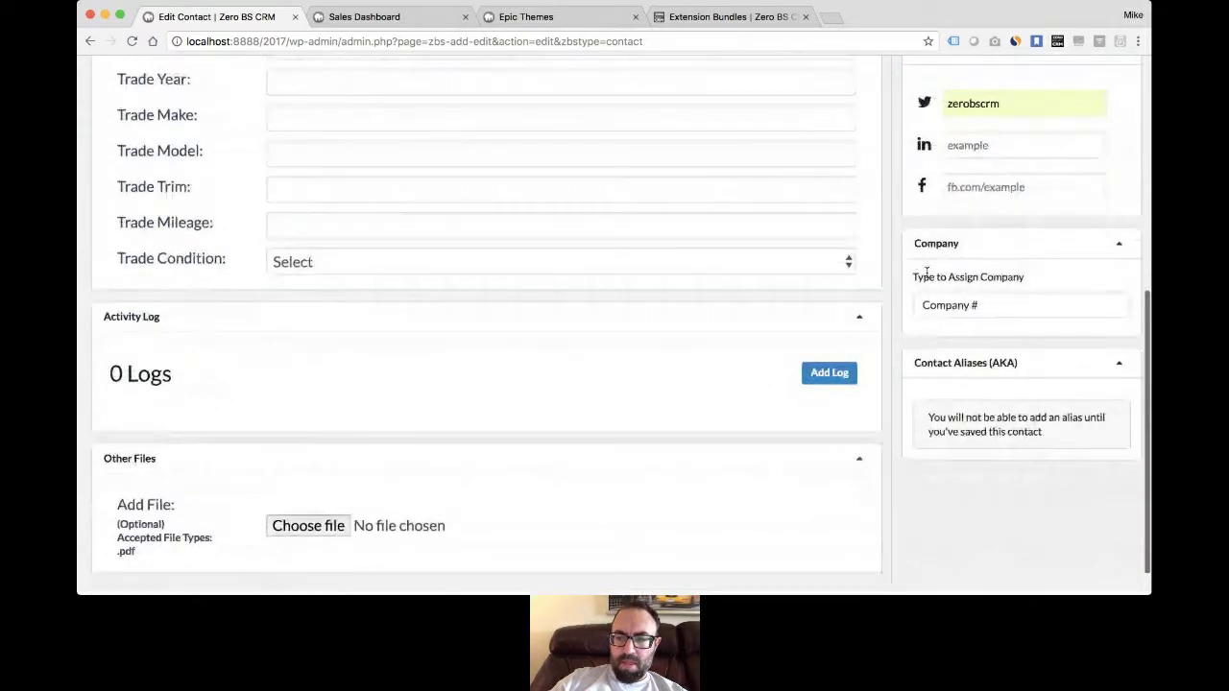
pyautogui.click(977, 304)
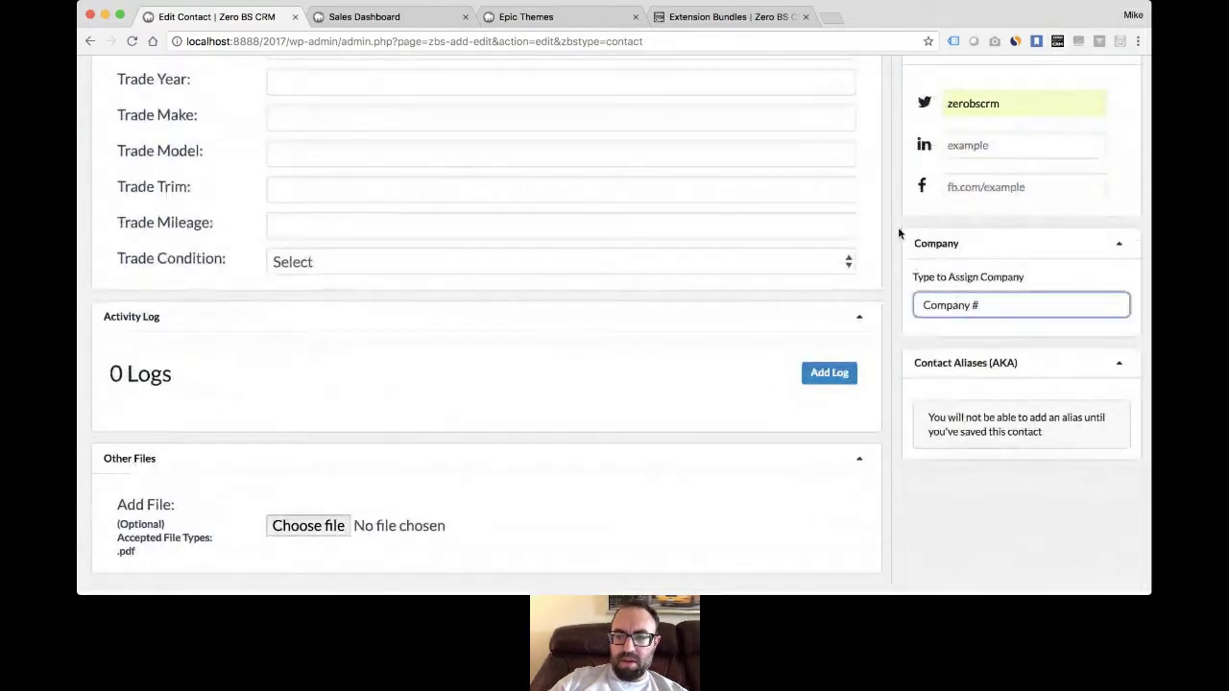
pyautogui.click(897, 227)
pyautogui.scroll(1, 897, 227)
pyautogui.scroll(10, 898, 227)
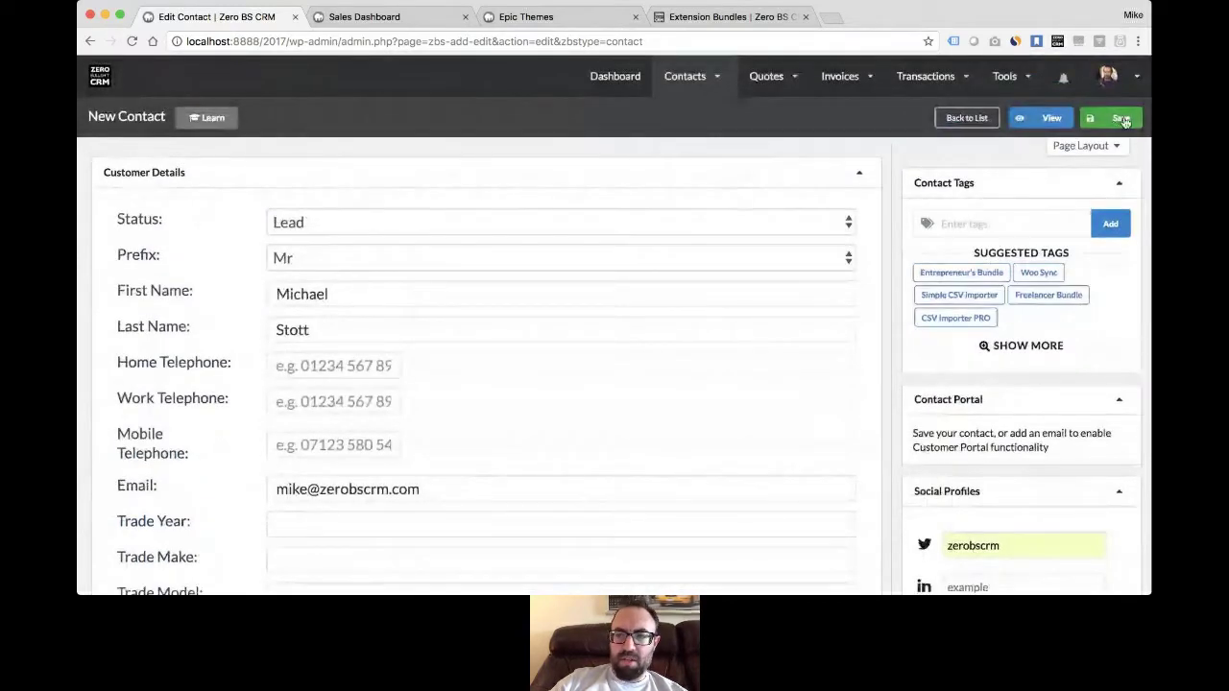
pyautogui.click(1116, 118)
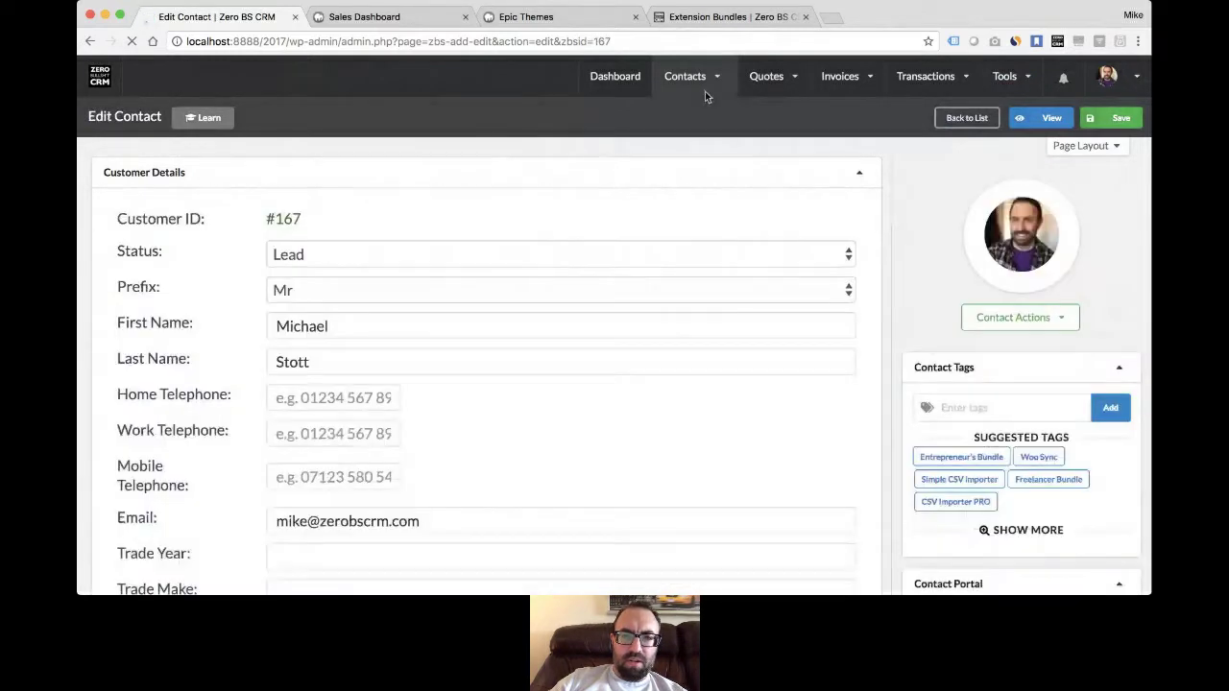
# - Return to Contacts > View all and scroll the list showing new lead #167
pyautogui.moveTo(707, 83)
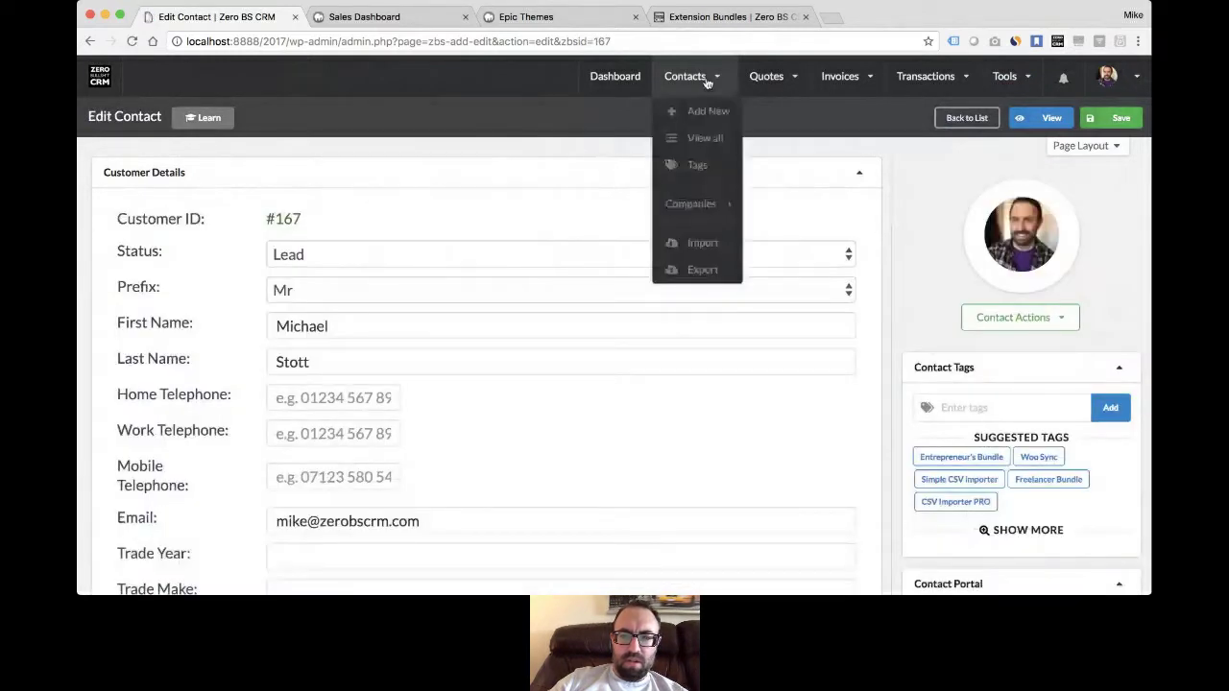
pyautogui.click(703, 138)
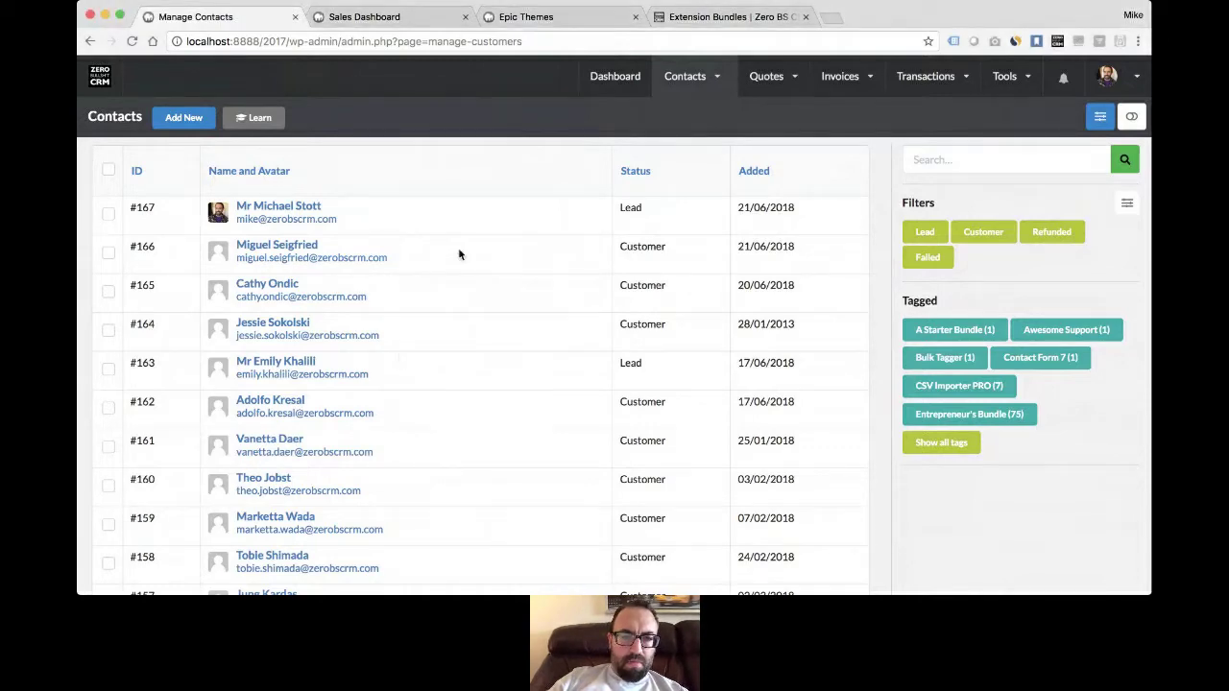
pyautogui.scroll(-5, 476, 323)
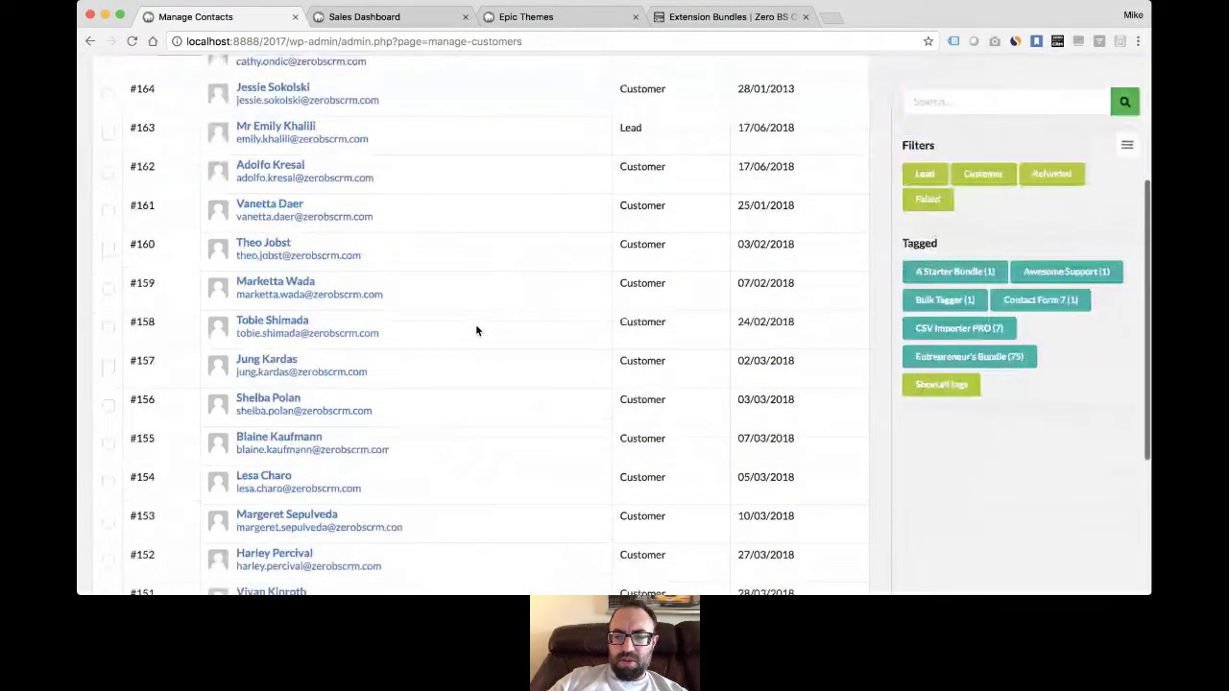
pyautogui.scroll(1, 475, 330)
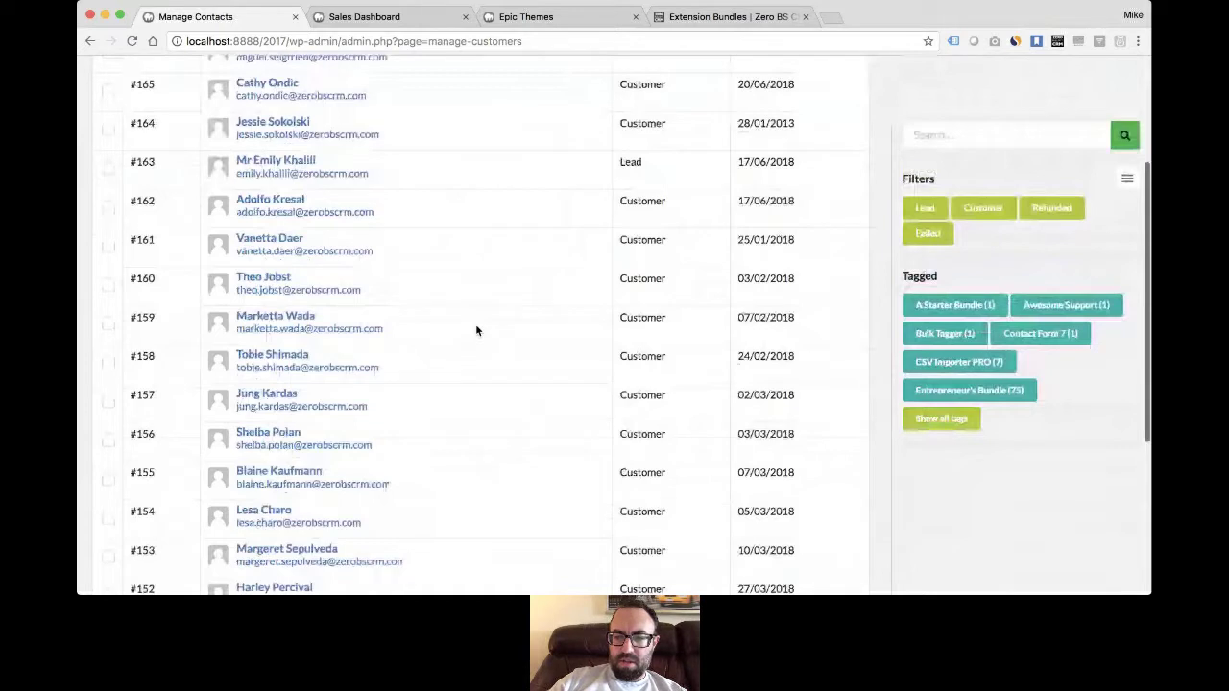
pyautogui.scroll(5, 475, 330)
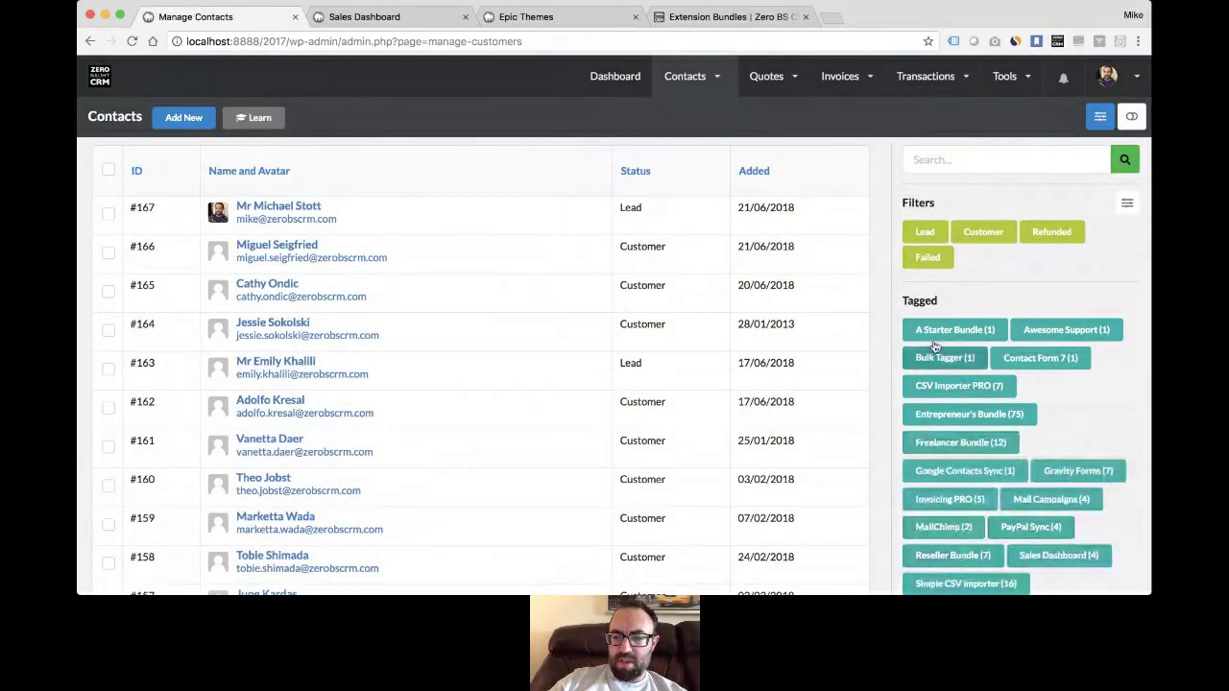
# - Filter the contacts to the 75 tagged Entrepreneur's Bundle and scroll the results
pyautogui.click(1001, 416)
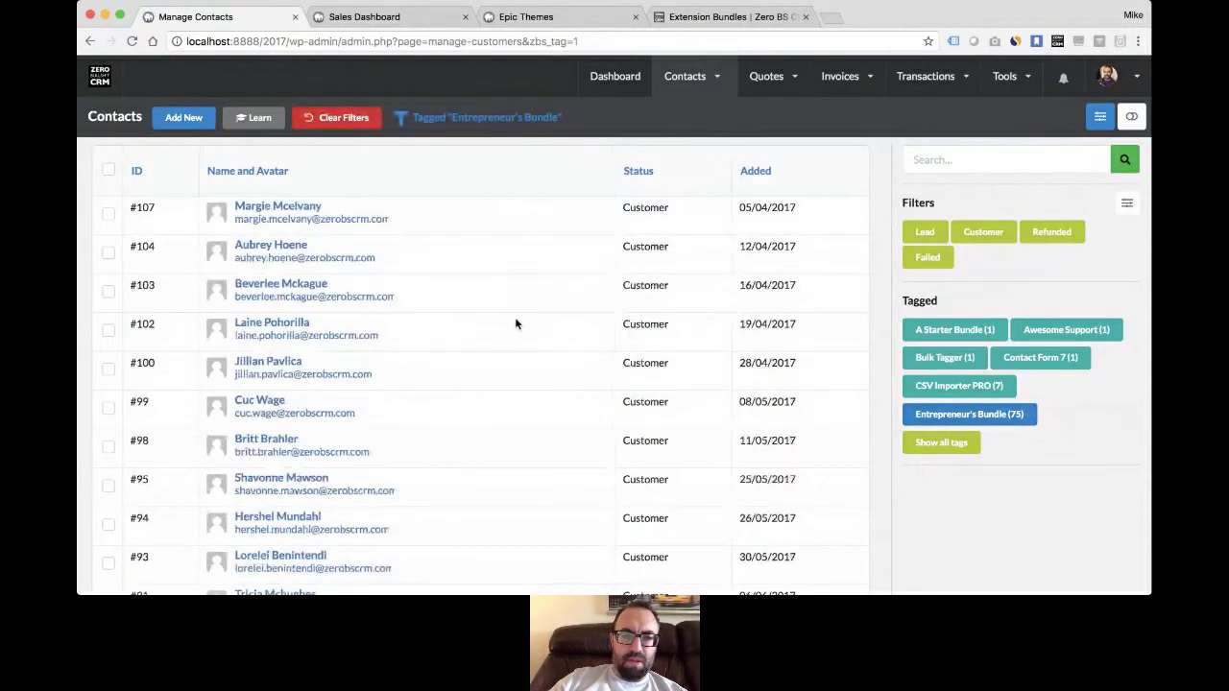
pyautogui.scroll(-5, 505, 344)
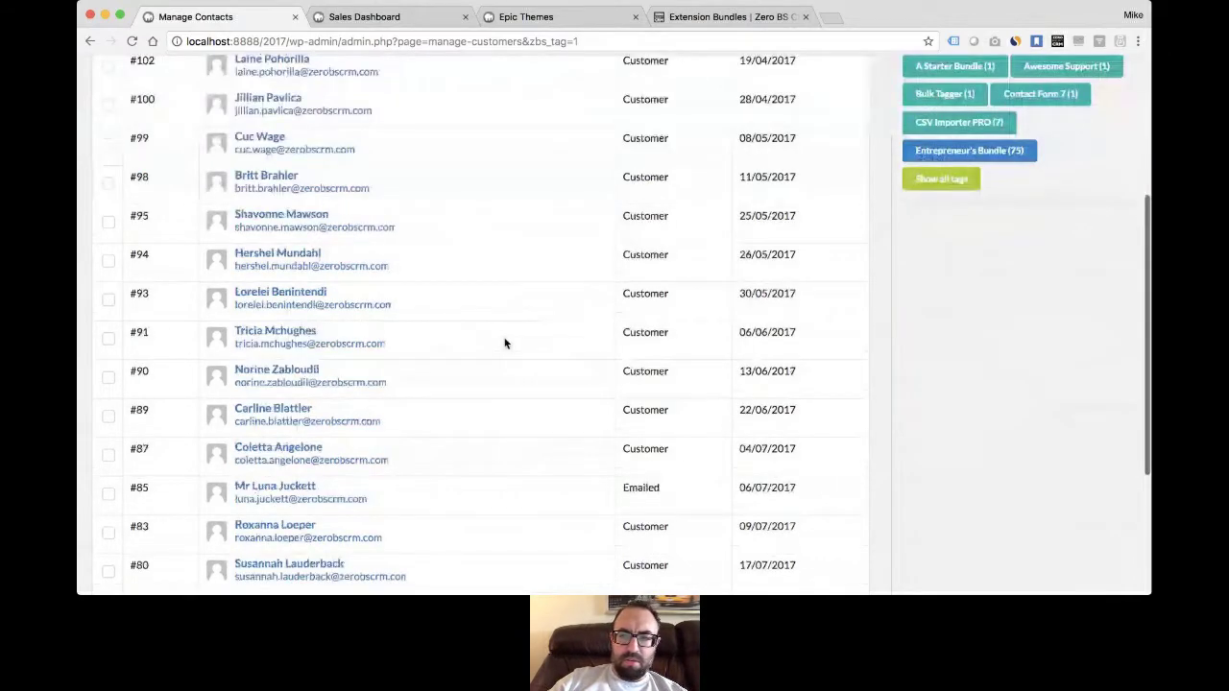
pyautogui.scroll(-3, 501, 365)
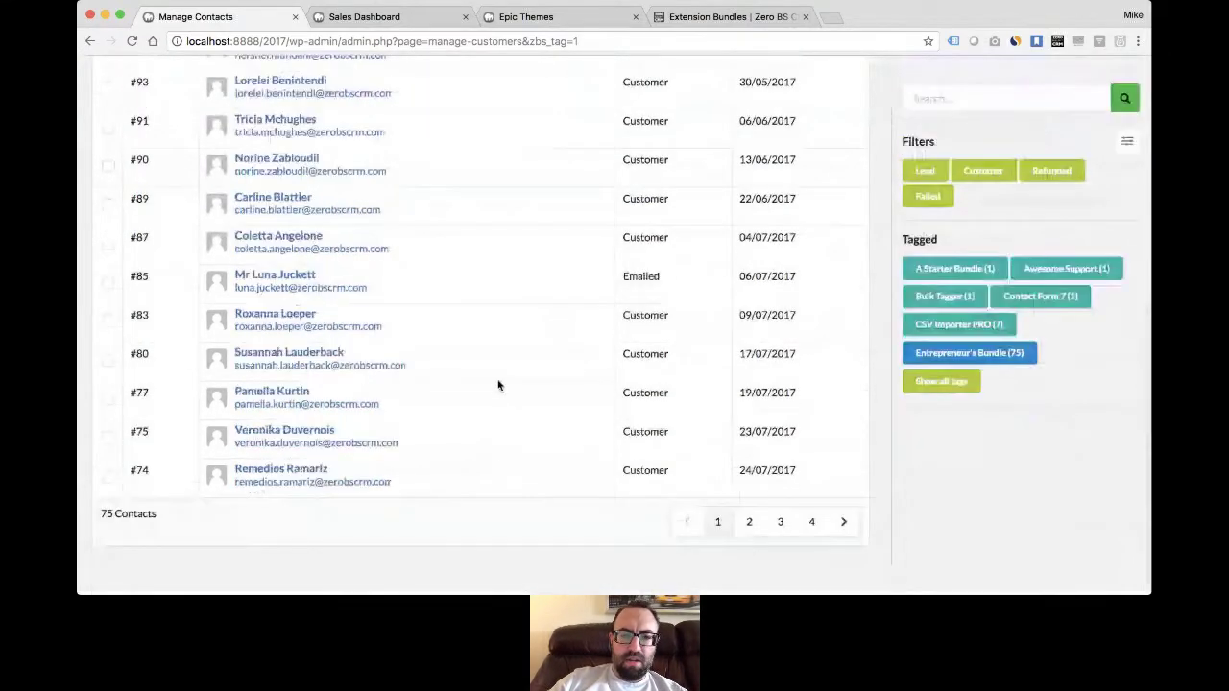
pyautogui.scroll(8, 498, 385)
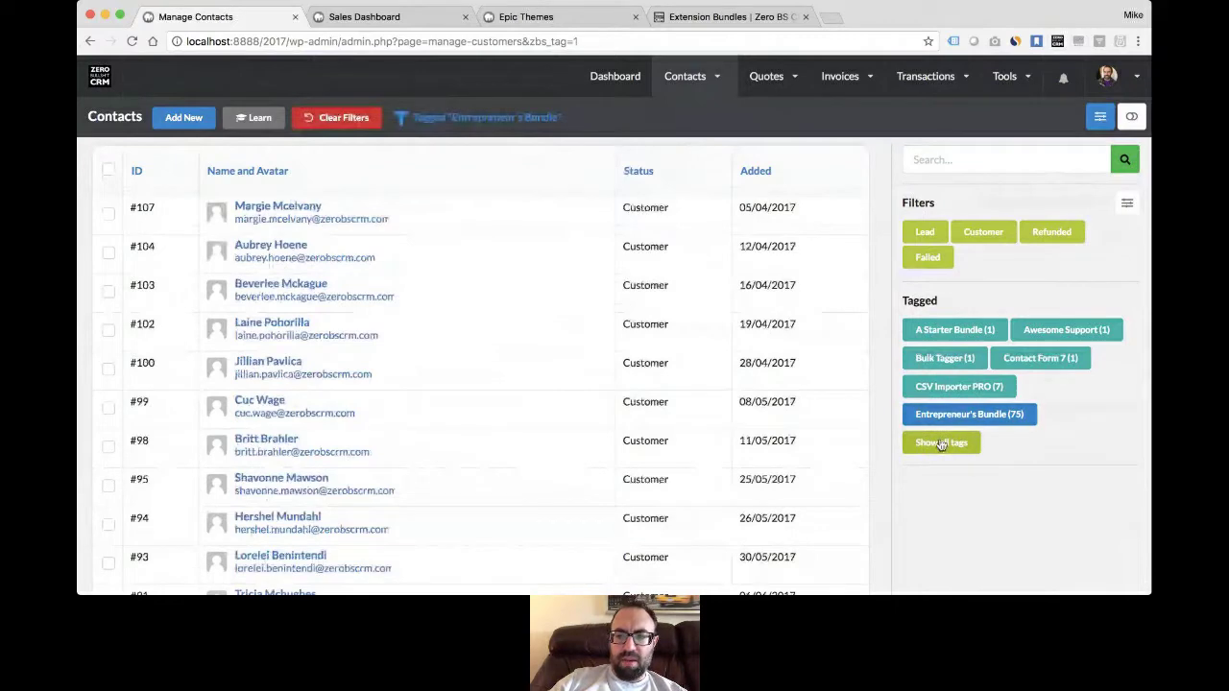
pyautogui.scroll(-5, 628, 358)
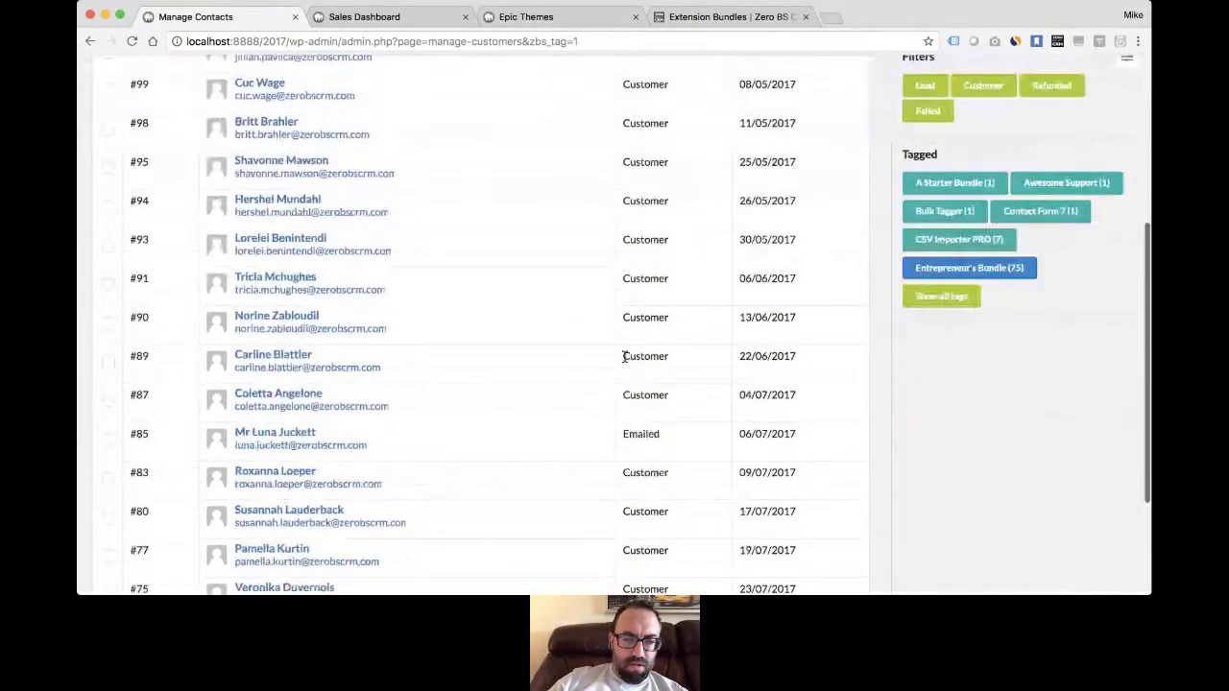
pyautogui.scroll(5, 624, 357)
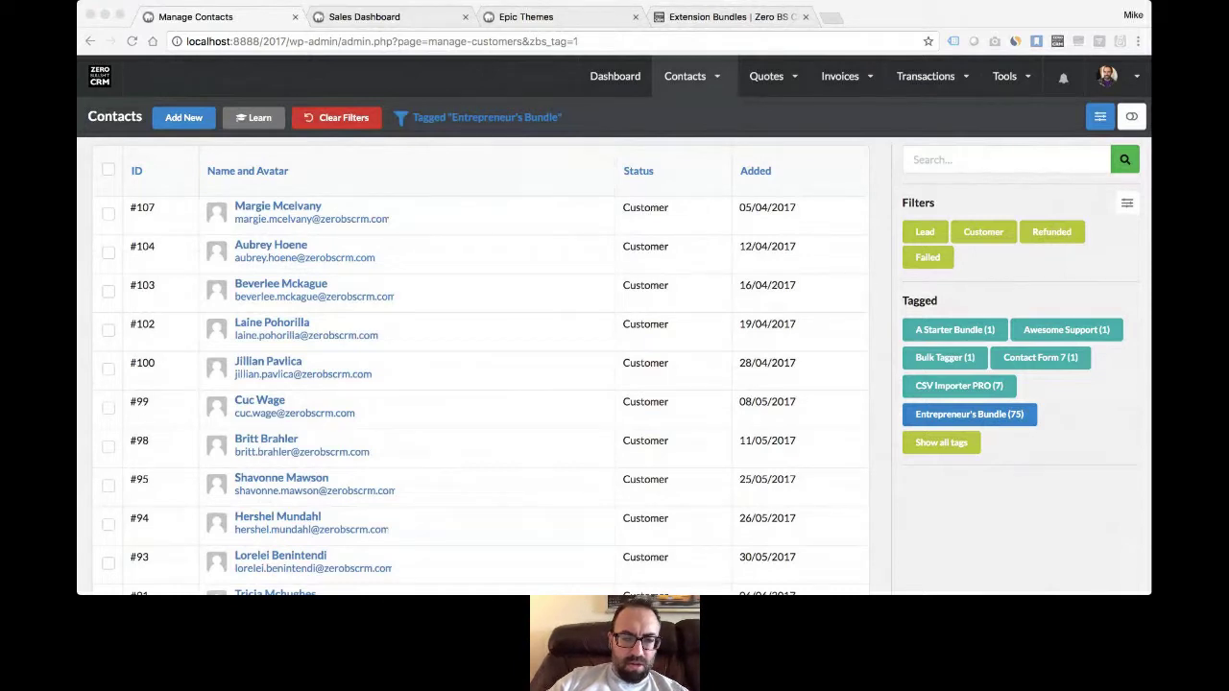
# - Start a new company via Contacts > Companies > Add New
pyautogui.click(473, 442)
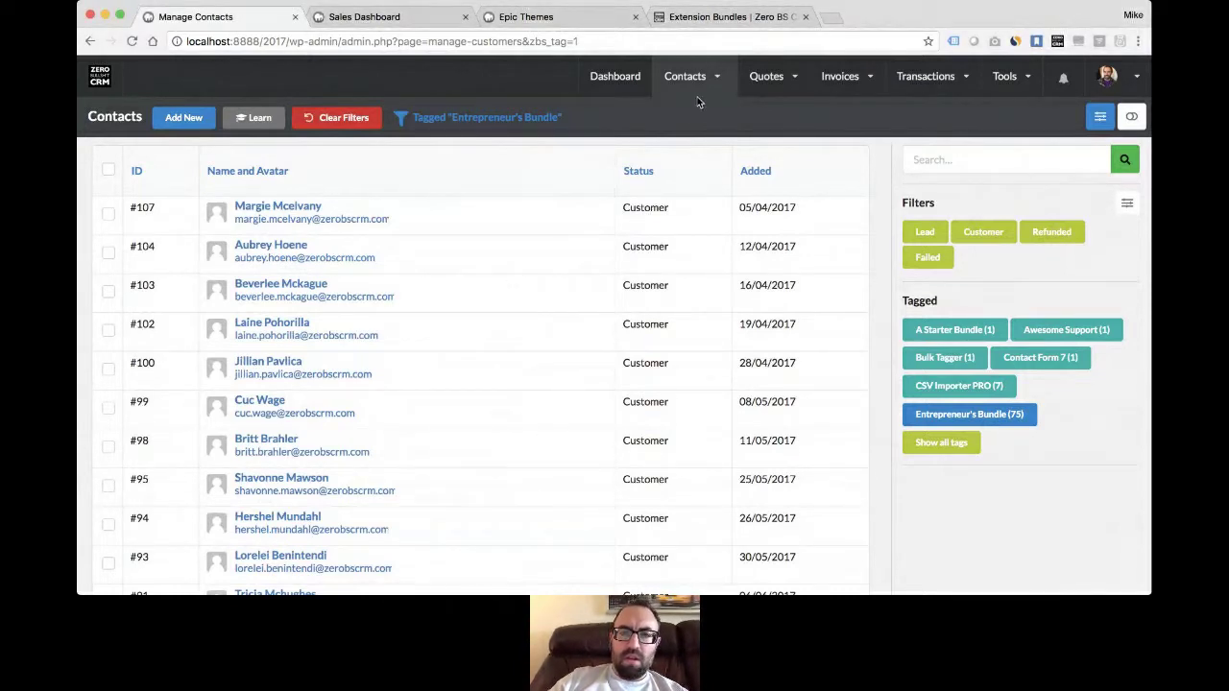
pyautogui.moveTo(706, 93)
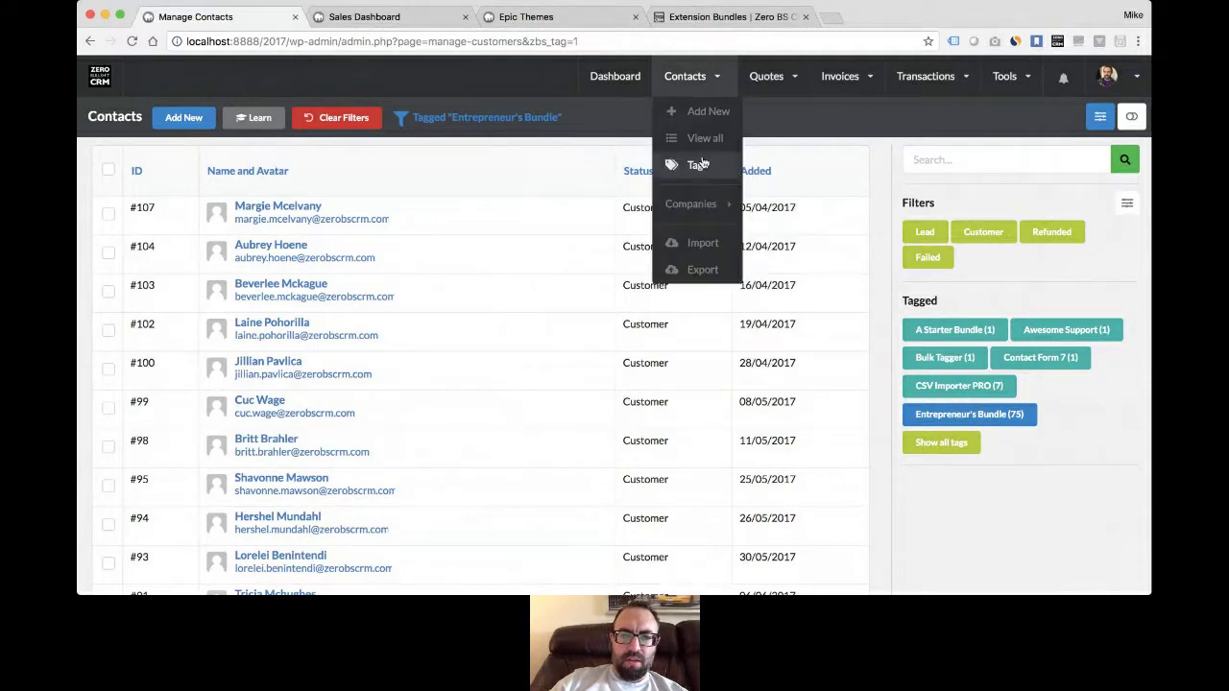
pyautogui.moveTo(707, 207)
pyautogui.click(797, 211)
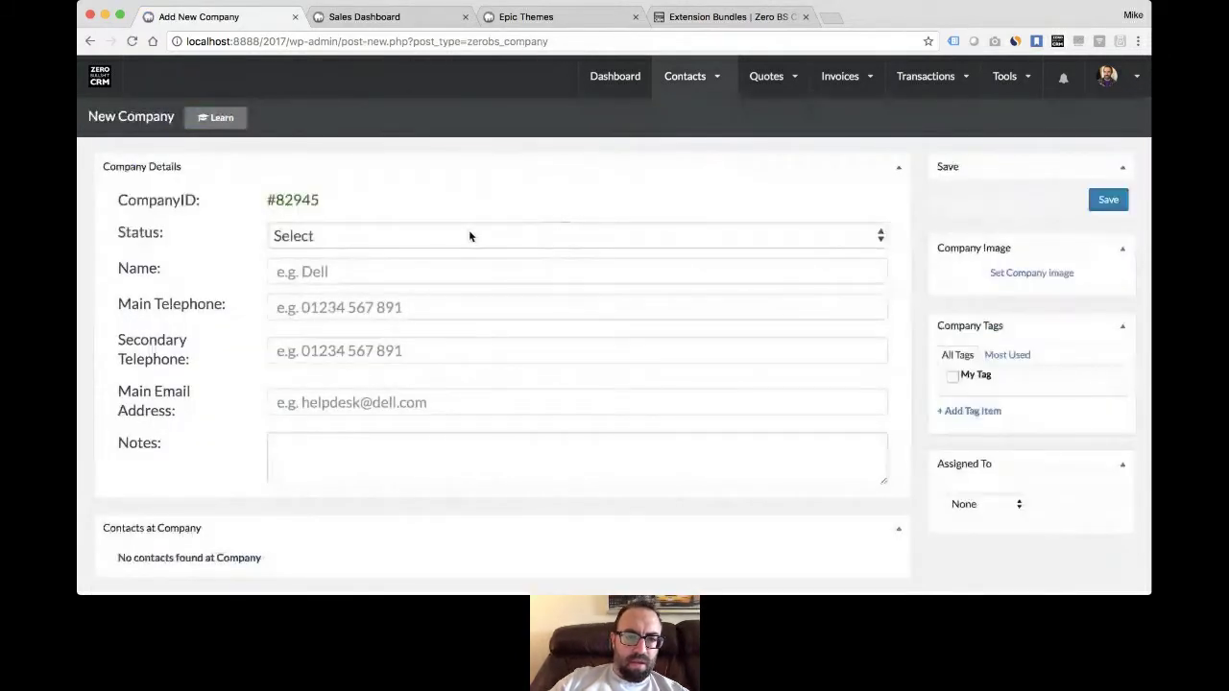
# - Set the company status to Customer and name it 'Zero BS Software Limited UK'
pyautogui.click(469, 233)
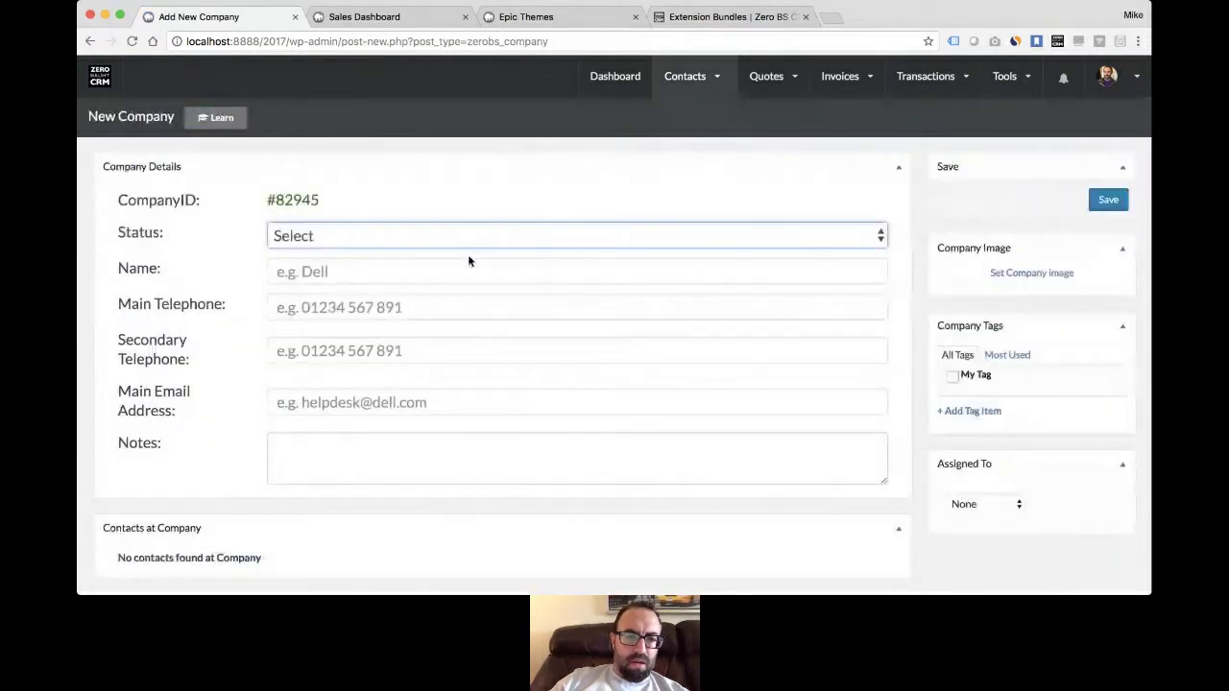
pyautogui.click(465, 272)
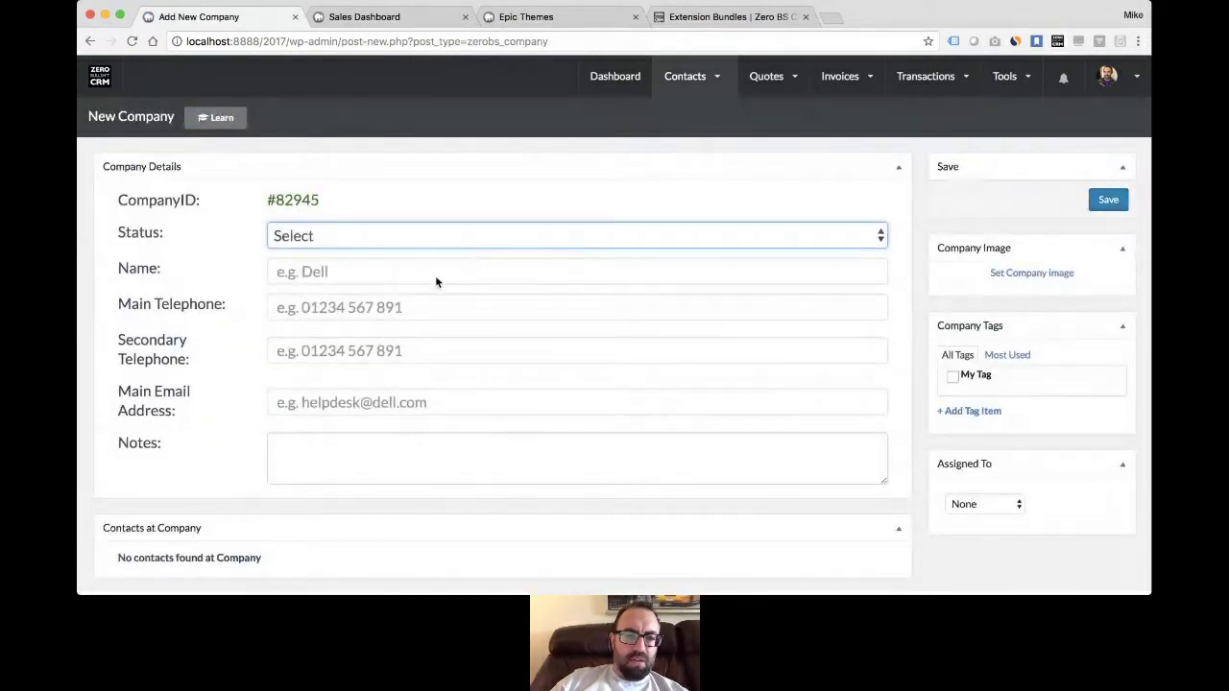
pyautogui.click(414, 275)
pyautogui.write('Zero BS ')
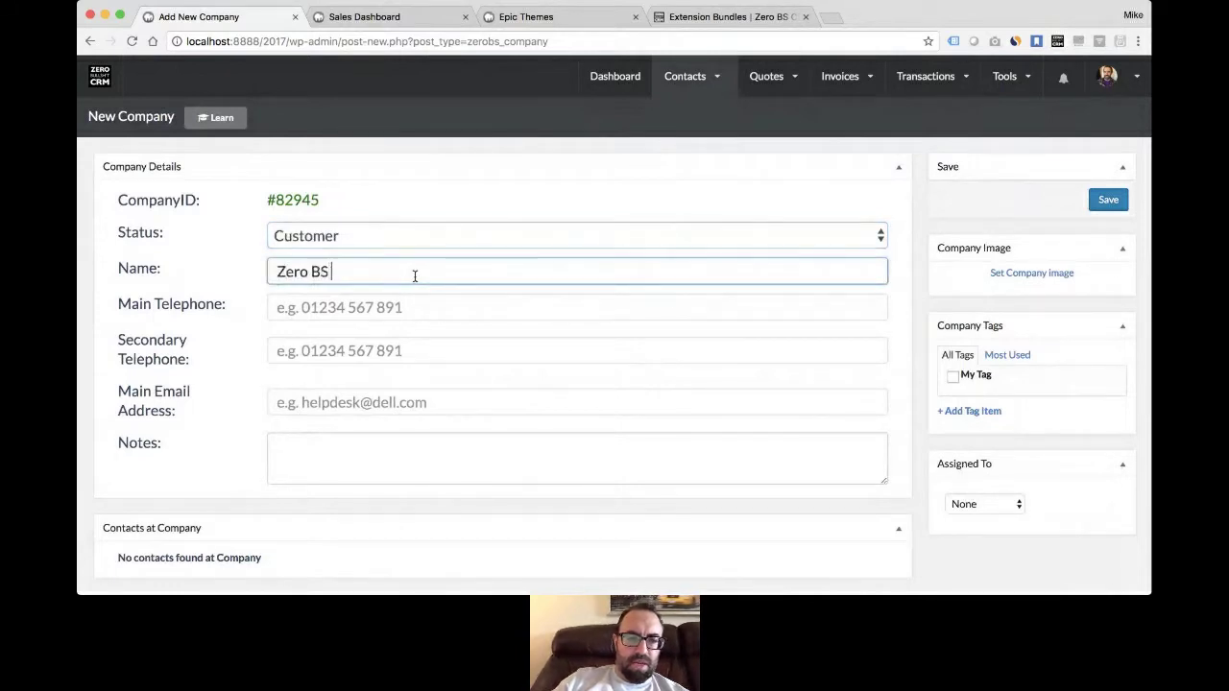
pyautogui.write('Software L')
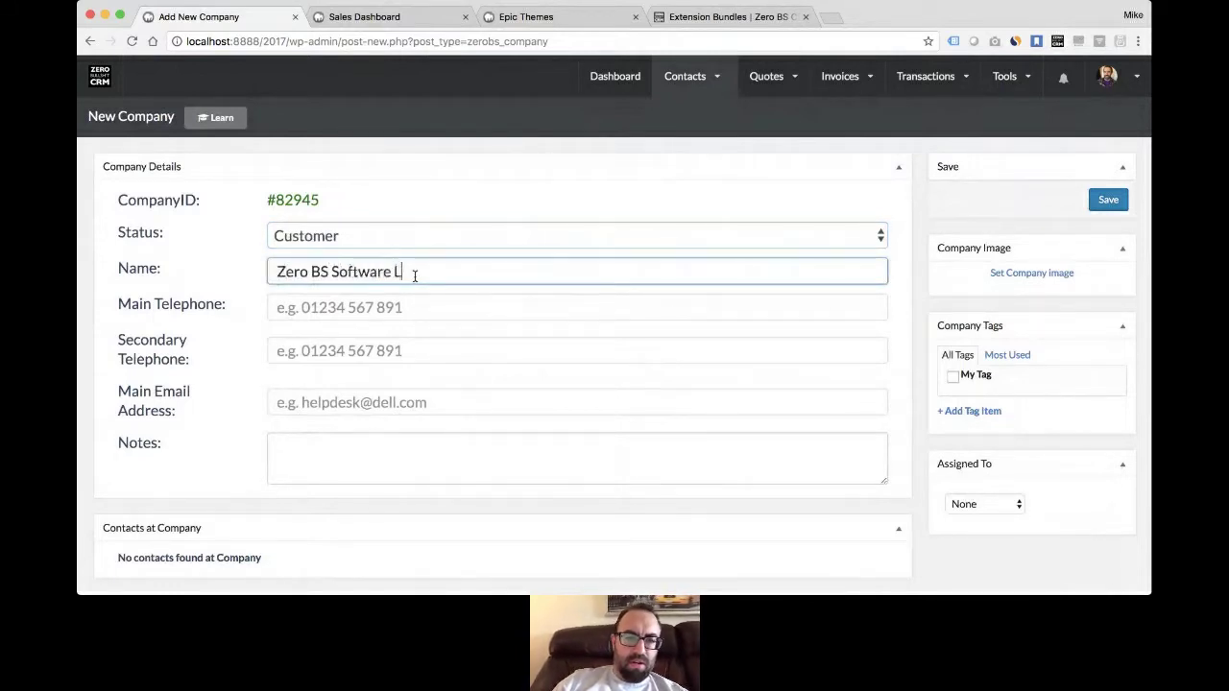
pyautogui.write('imited UK')
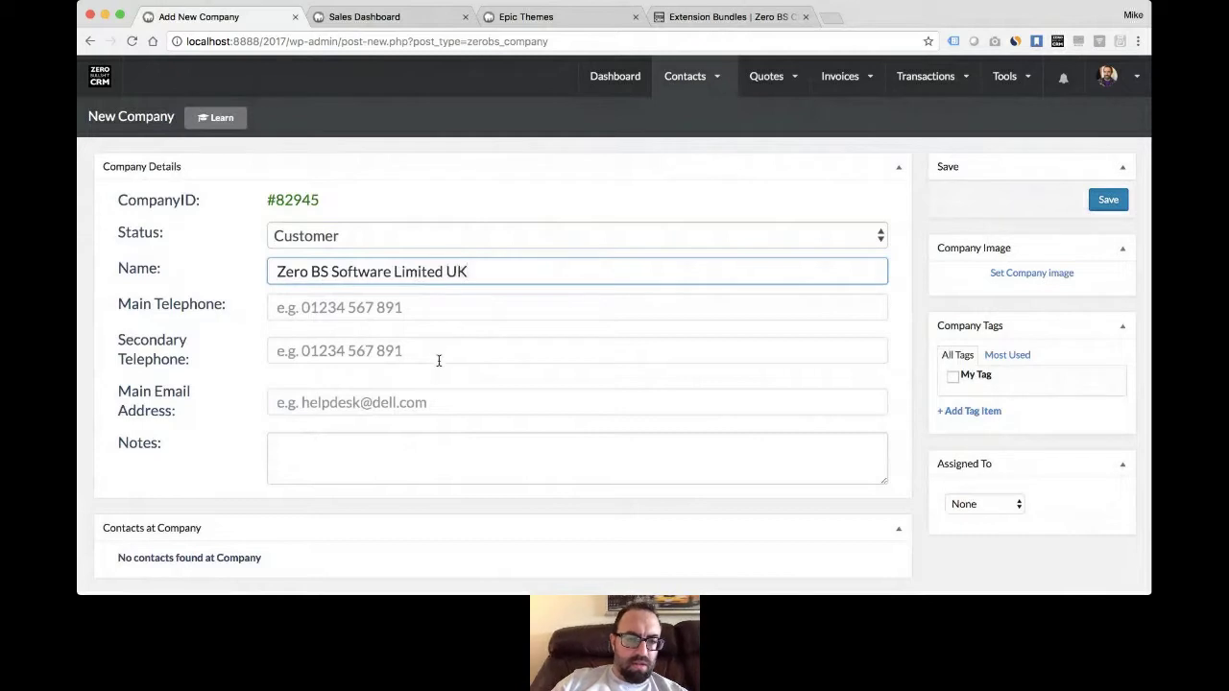
# - Enter the company's main e-mail address and save the company
pyautogui.click(451, 404)
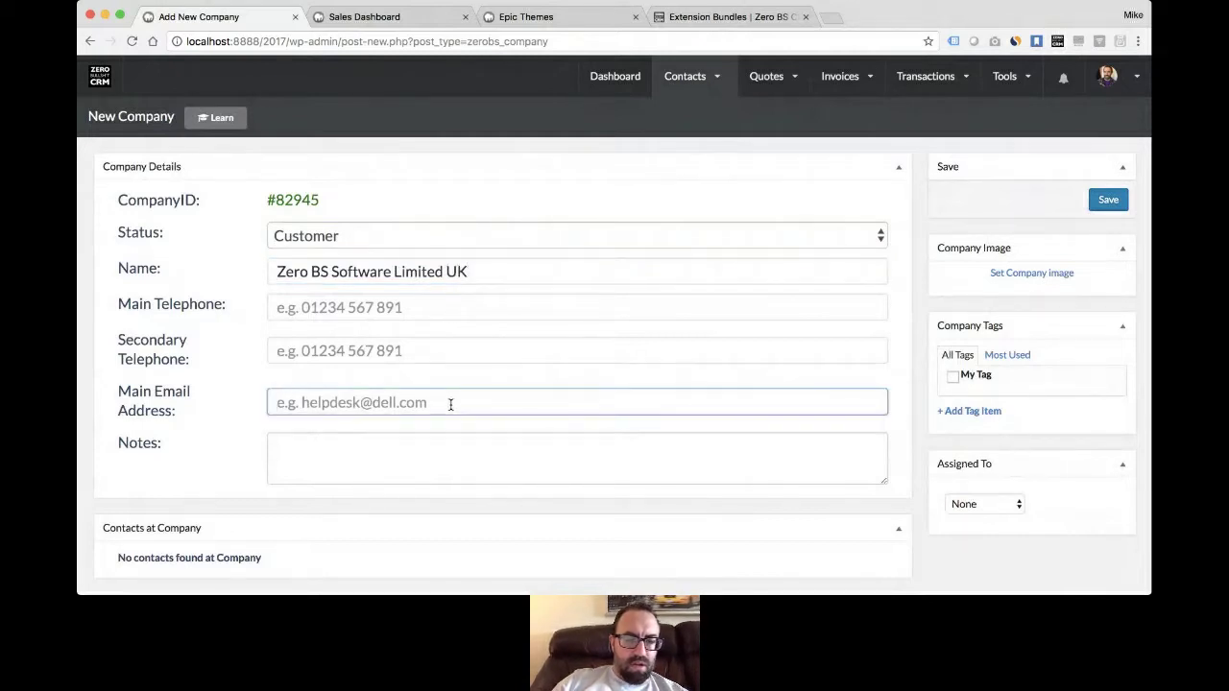
pyautogui.write('hello')
pyautogui.click(432, 426)
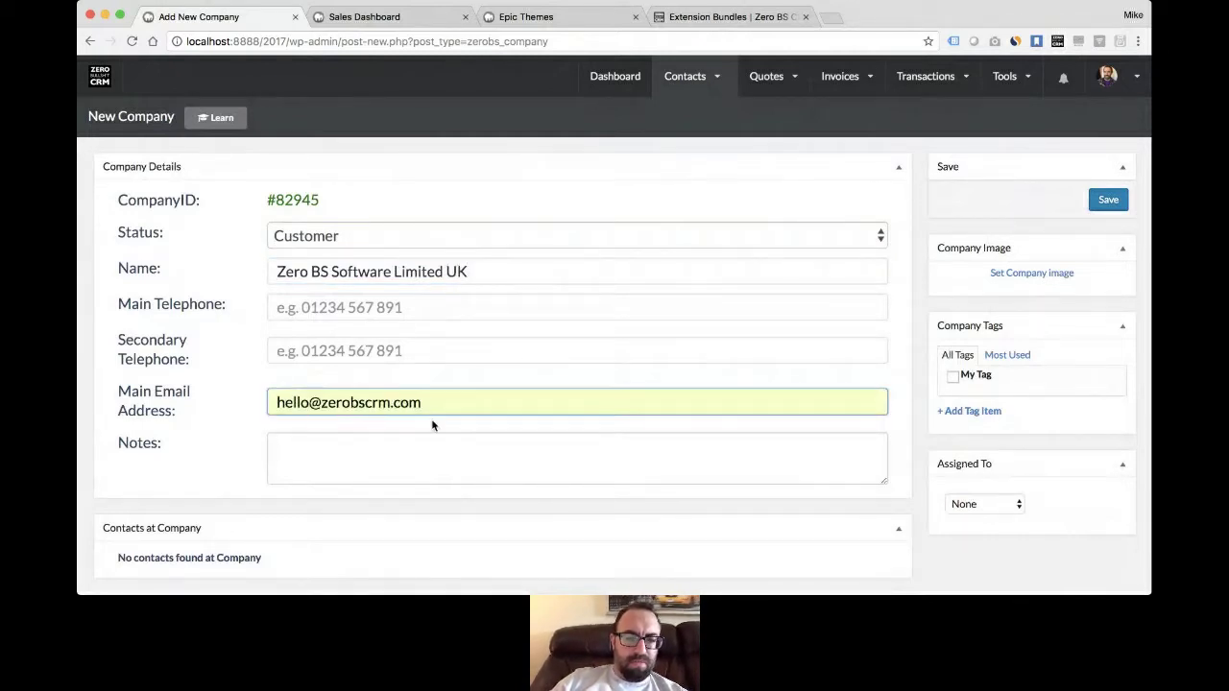
pyautogui.click(465, 377)
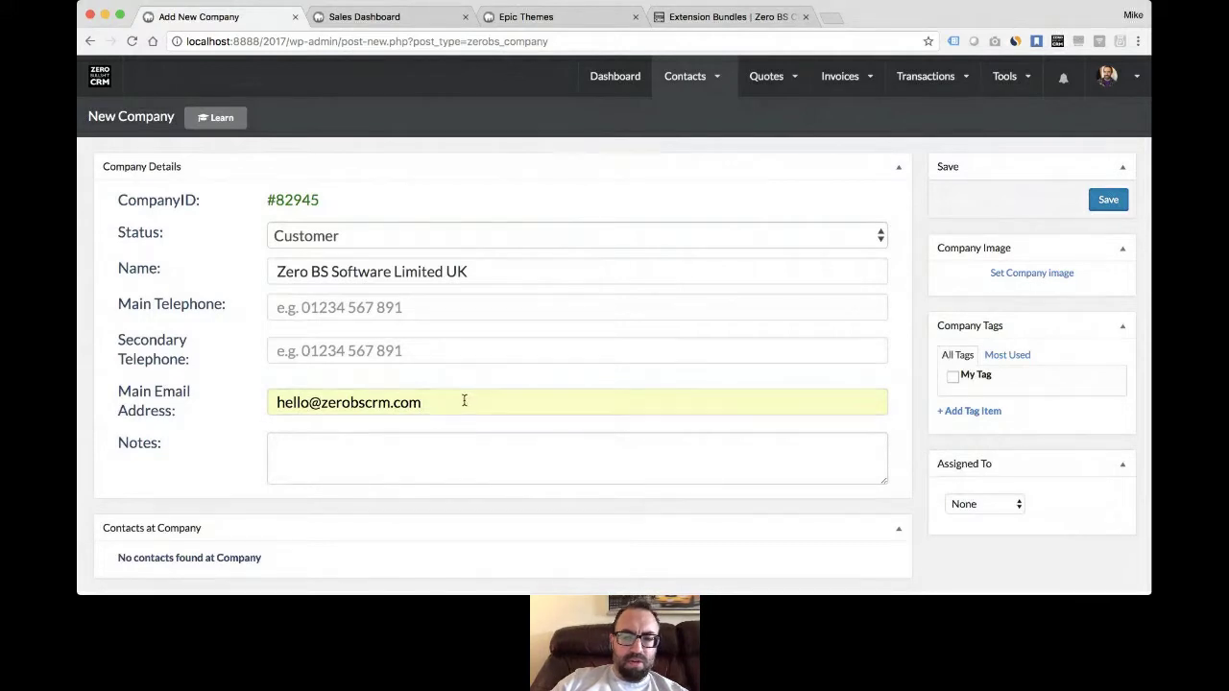
pyautogui.scroll(-1, 463, 400)
pyautogui.scroll(1, 464, 400)
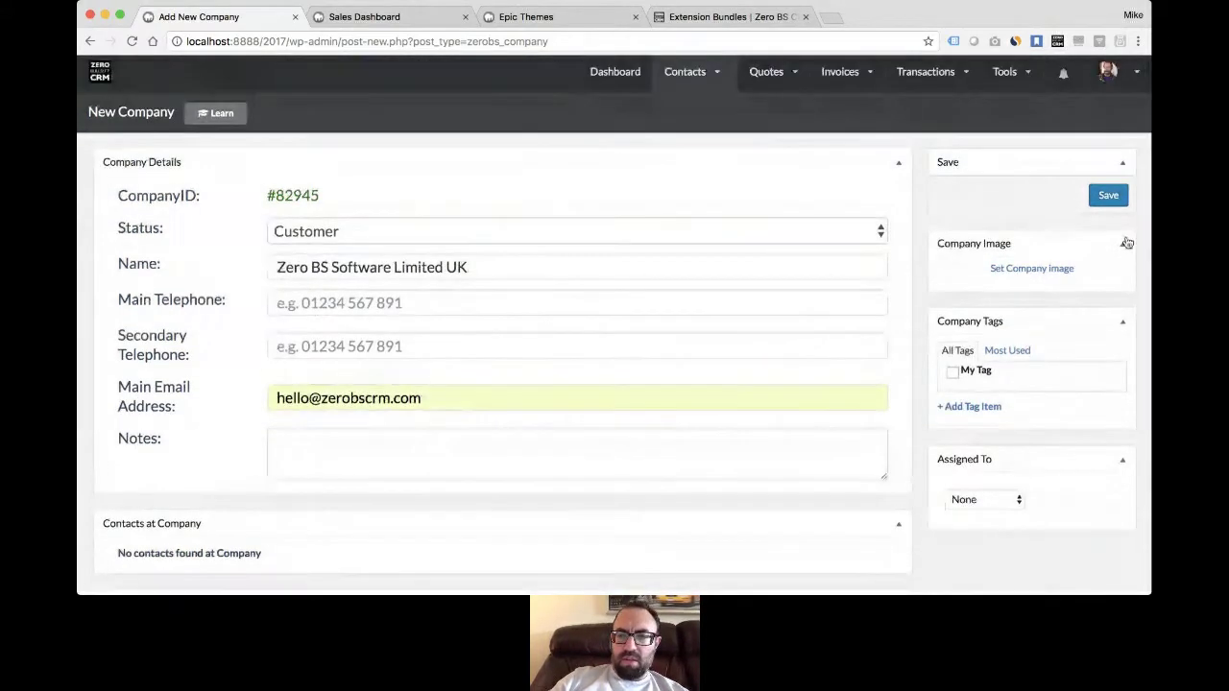
pyautogui.click(1108, 196)
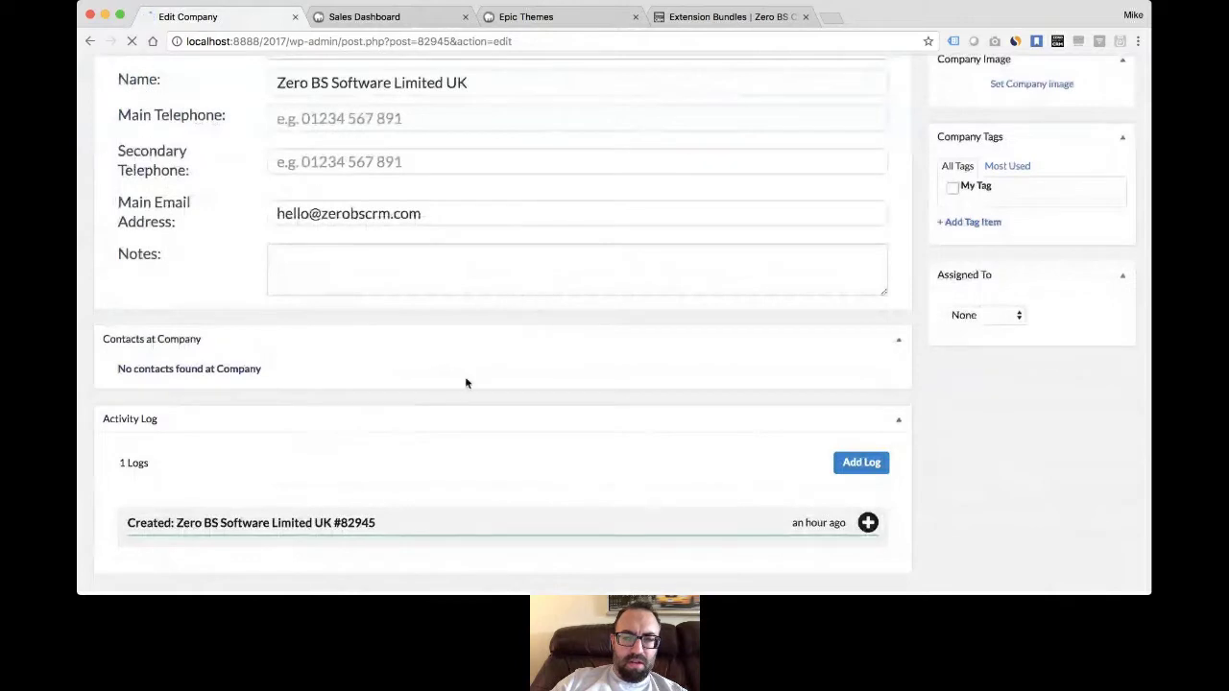
# - Open the new lead's record from the Contacts list and review its edit form
pyautogui.moveTo(684, 83)
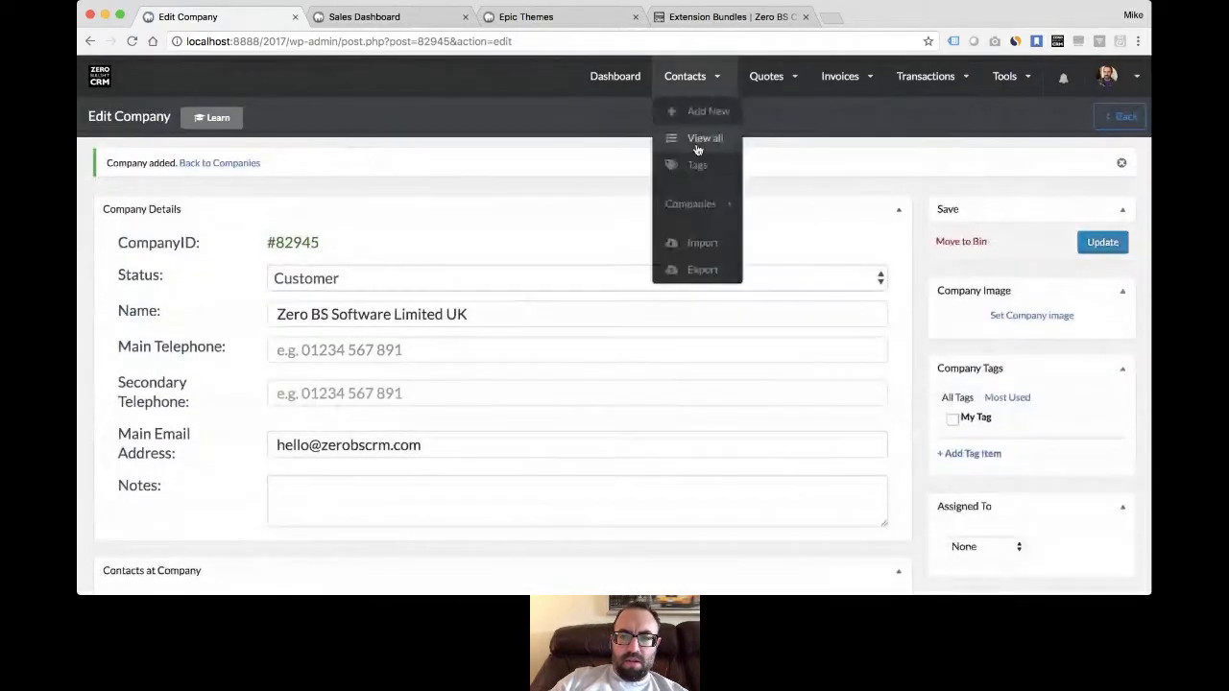
pyautogui.click(701, 136)
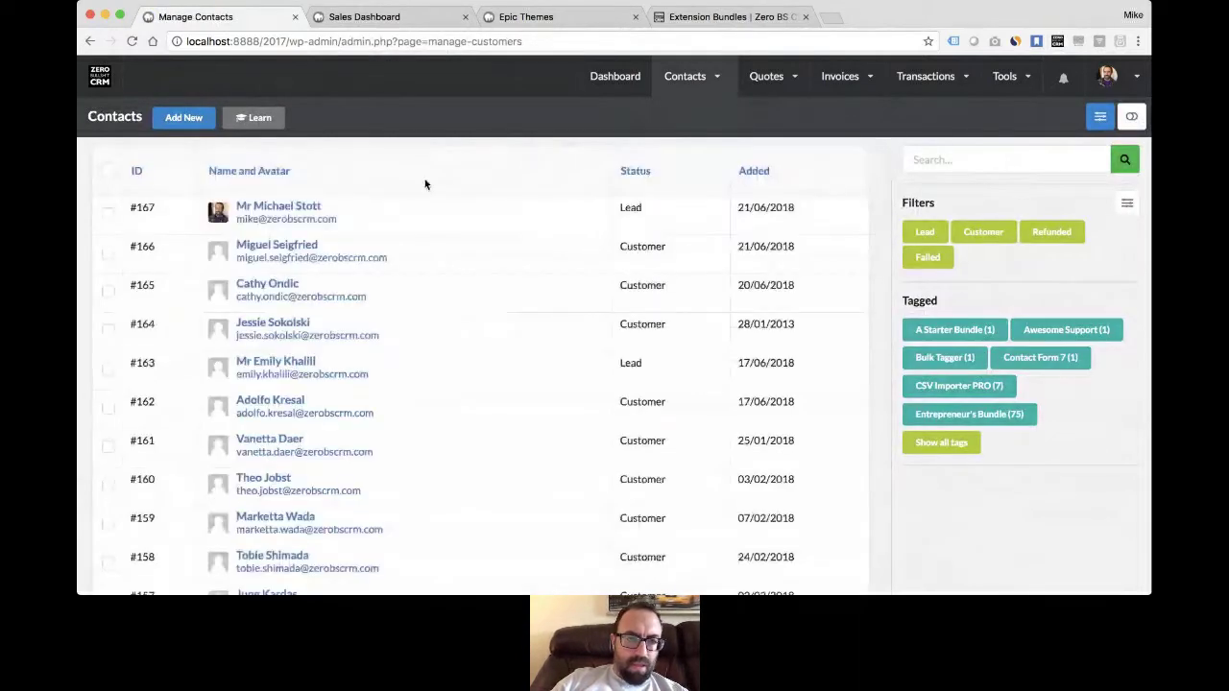
pyautogui.click(294, 205)
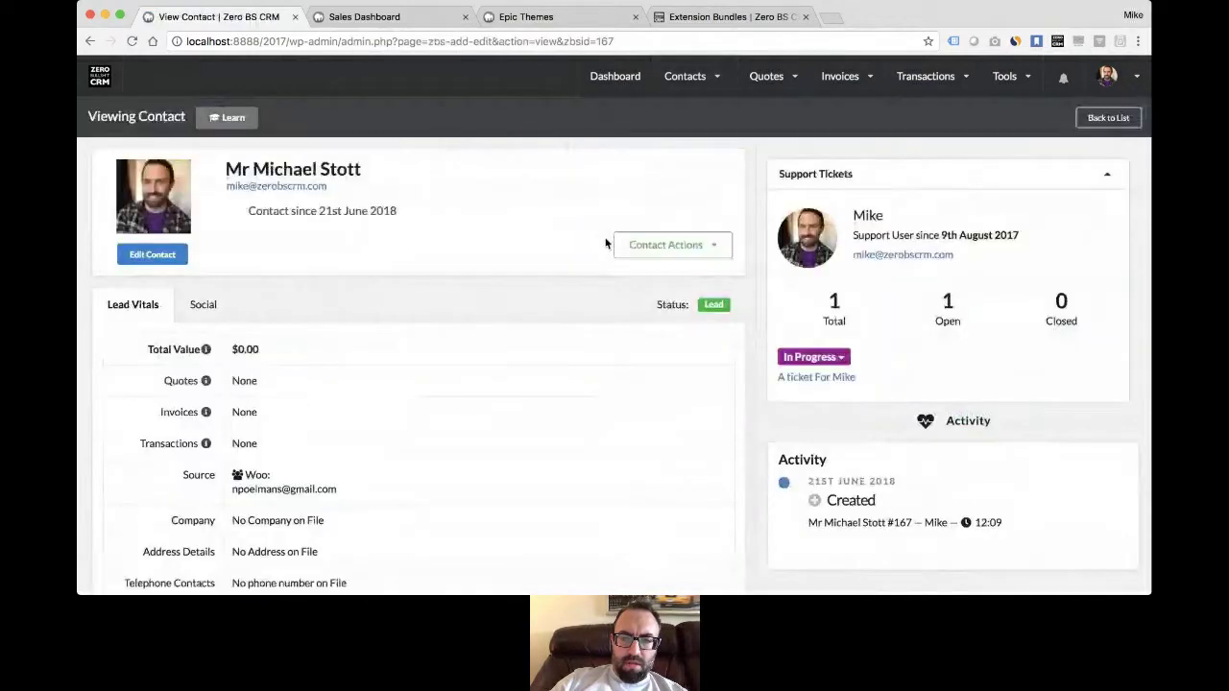
pyautogui.scroll(-1, 605, 244)
pyautogui.scroll(-3, 606, 242)
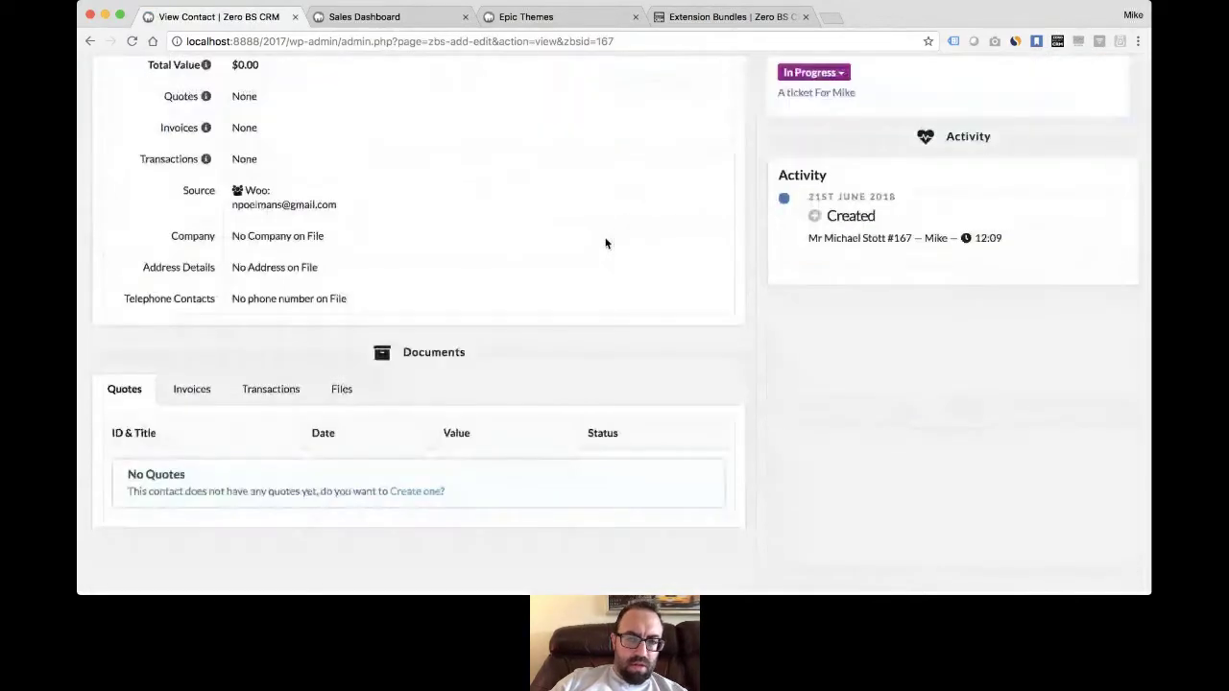
pyautogui.scroll(3, 606, 242)
pyautogui.scroll(-1, 359, 253)
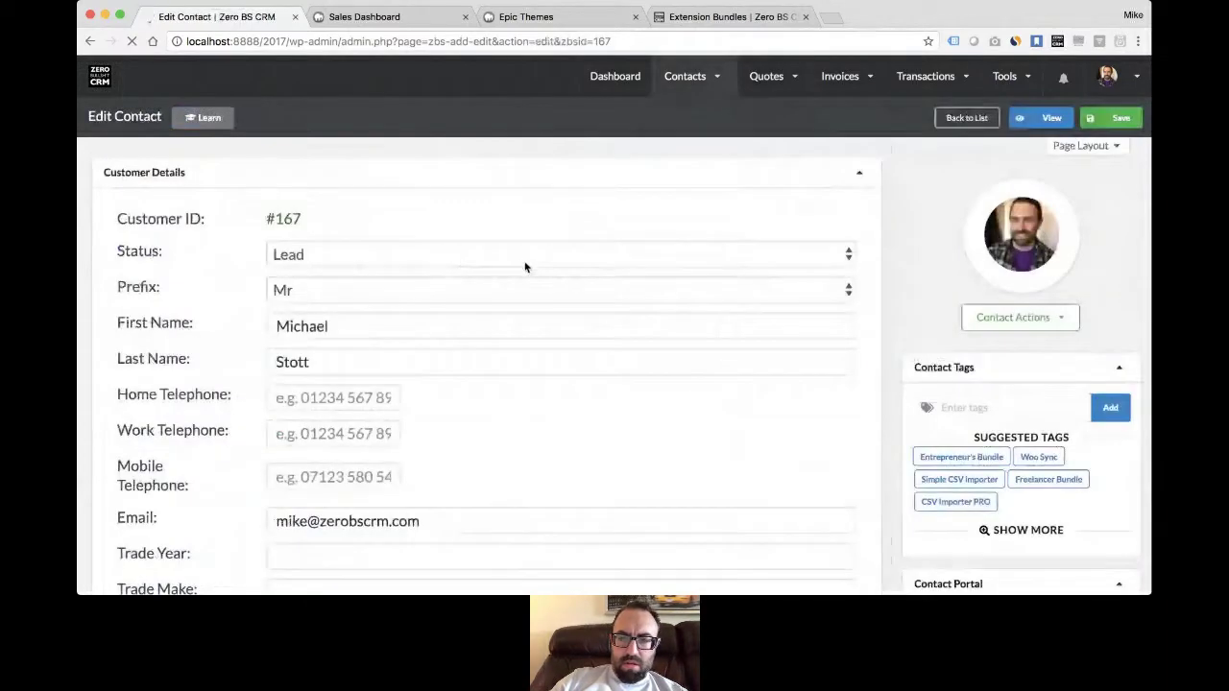
# - Link the contact to Zero BS Software Limited UK in the Company panel
pyautogui.scroll(-3, 795, 387)
pyautogui.scroll(-5, 795, 387)
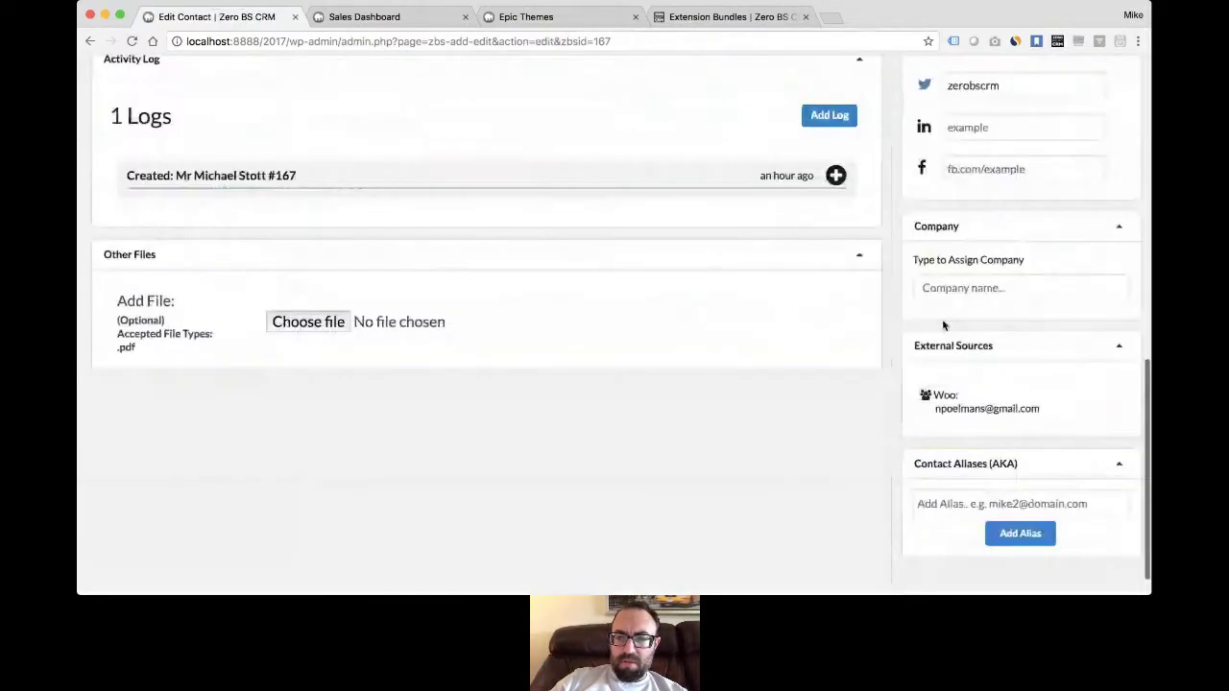
pyautogui.click(979, 286)
pyautogui.write('Zero BS Software Limited UK')
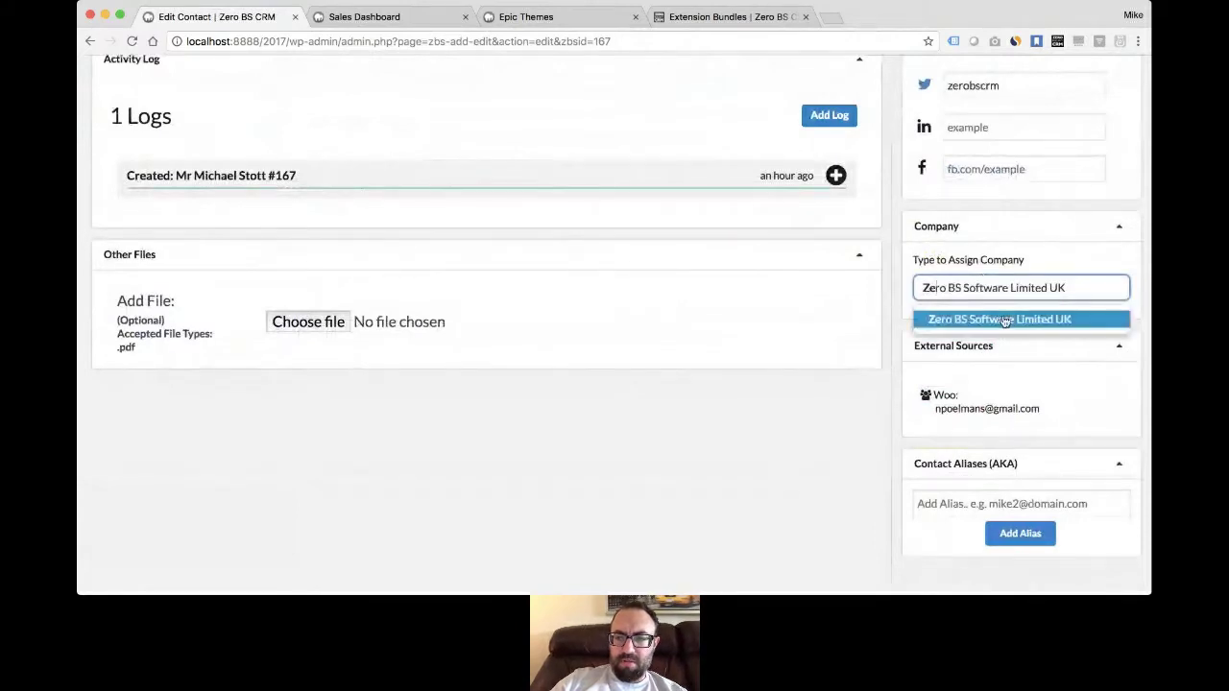
pyautogui.click(1003, 317)
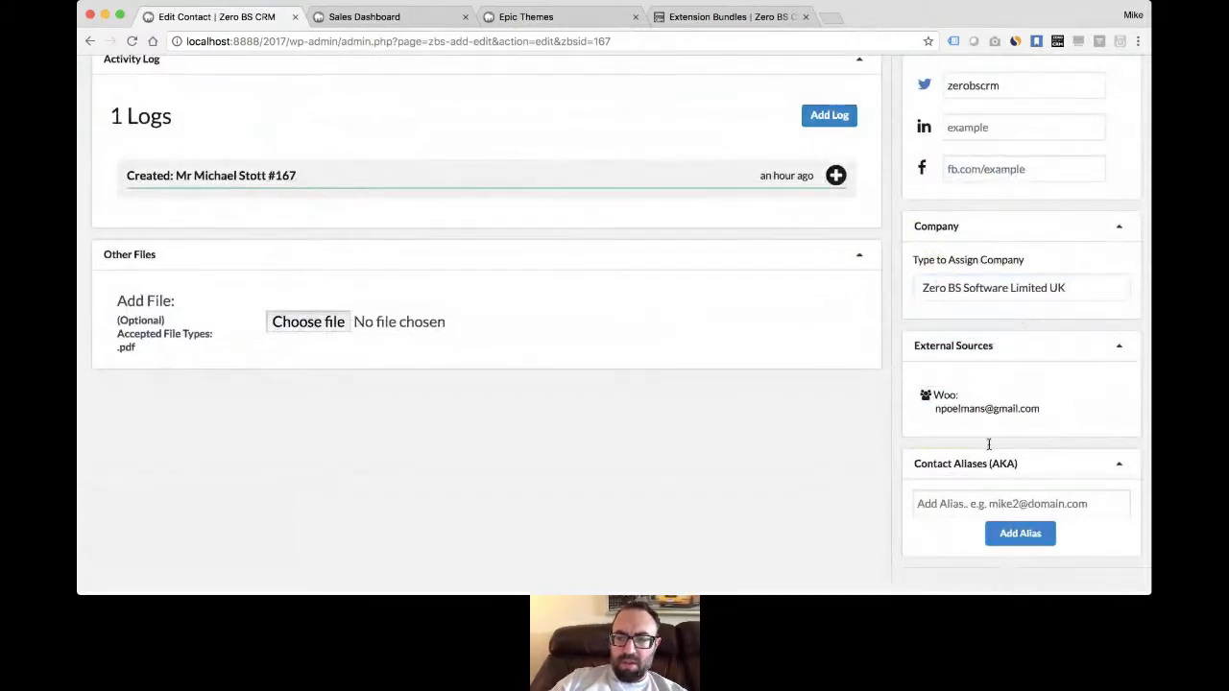
pyautogui.scroll(10, 983, 400)
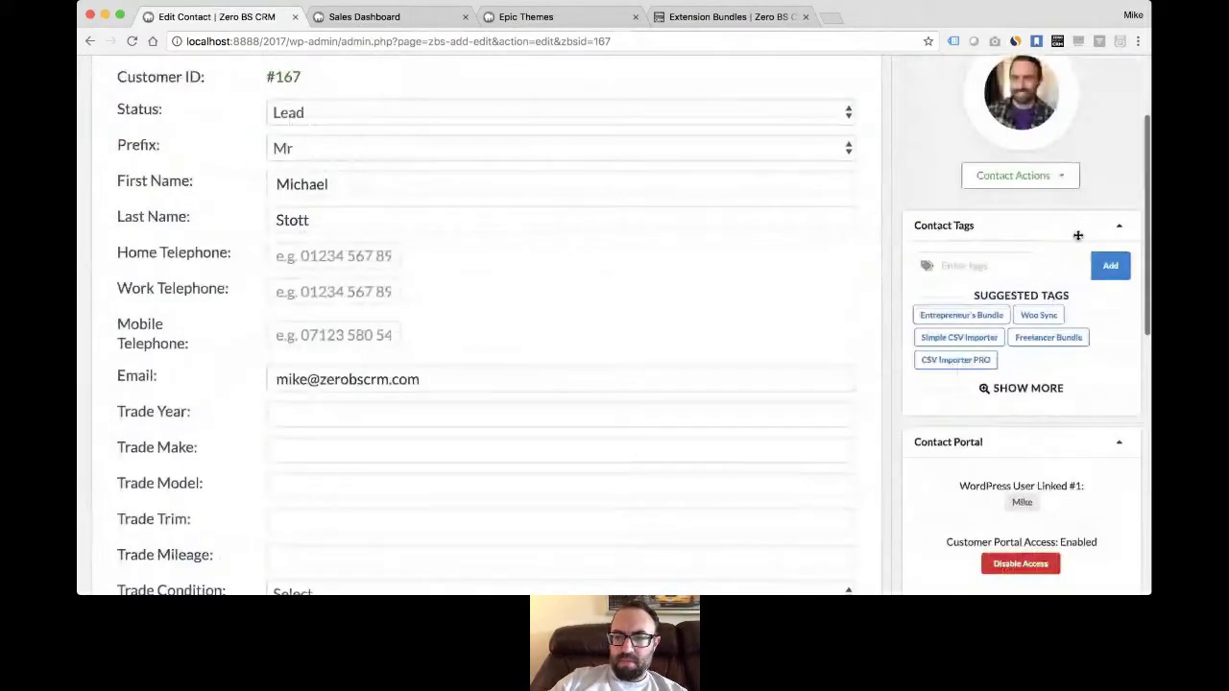
pyautogui.scroll(3, 1077, 235)
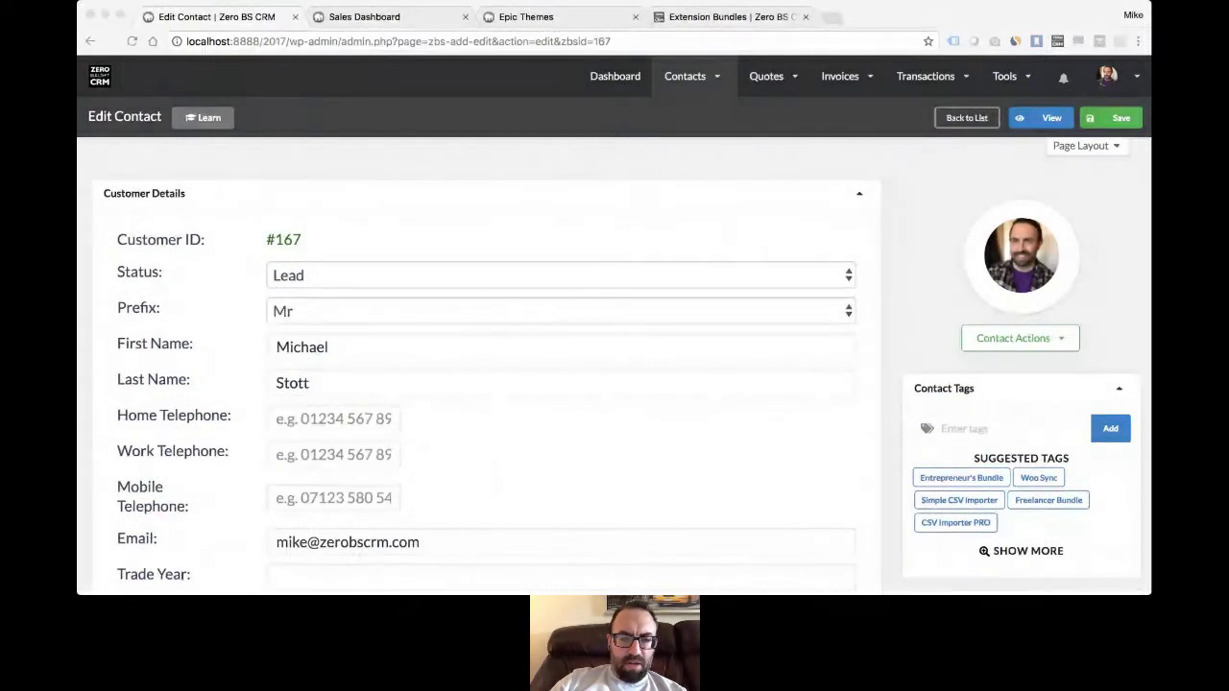
pyautogui.click(518, 326)
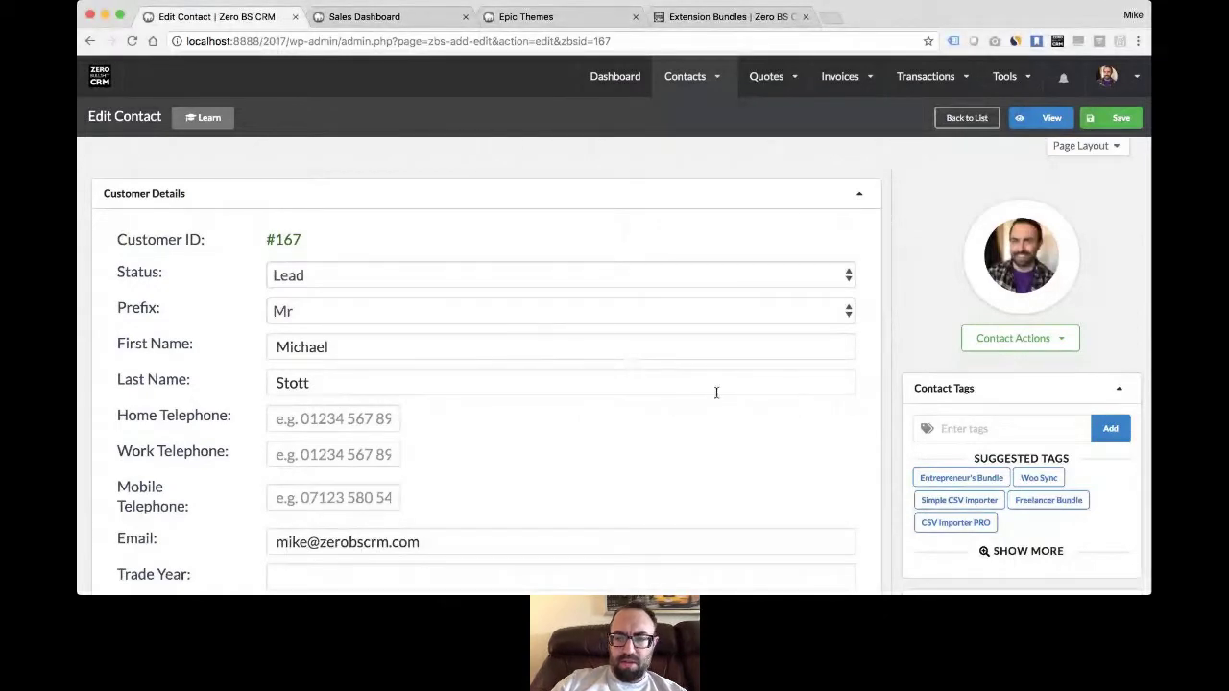
# - Open the Zero BS Software Limited UK record from the Companies list
pyautogui.moveTo(684, 77)
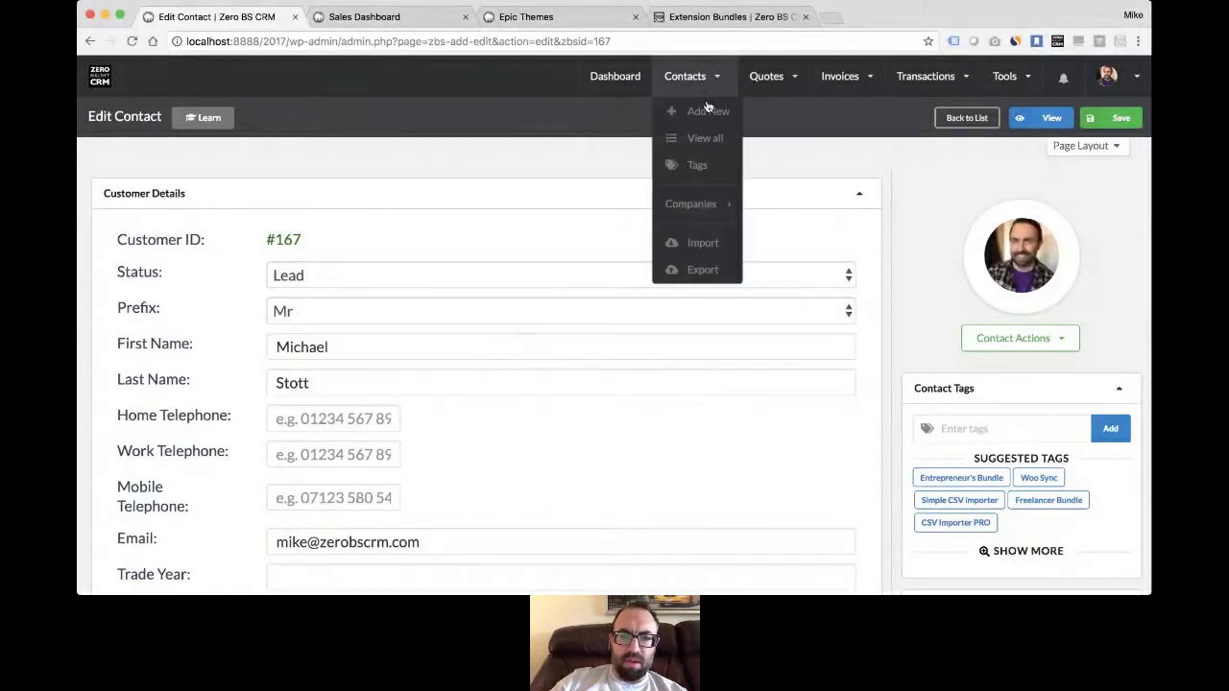
pyautogui.click(706, 138)
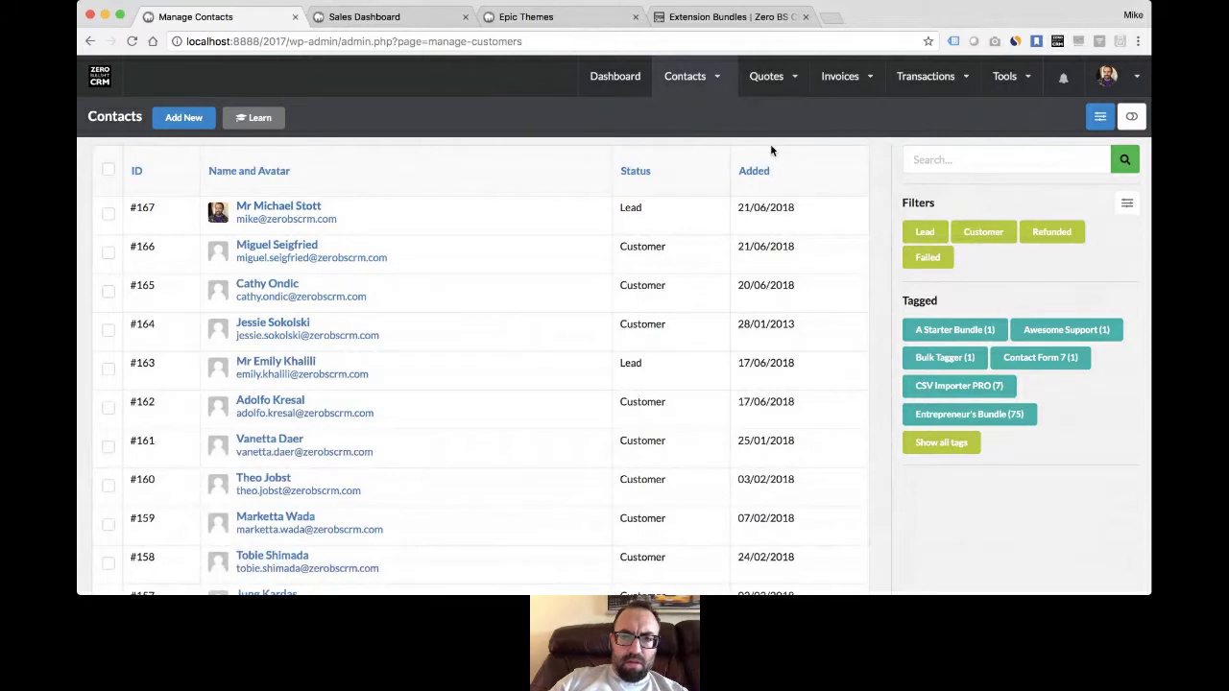
pyautogui.moveTo(706, 149)
pyautogui.moveTo(731, 204)
pyautogui.click(778, 238)
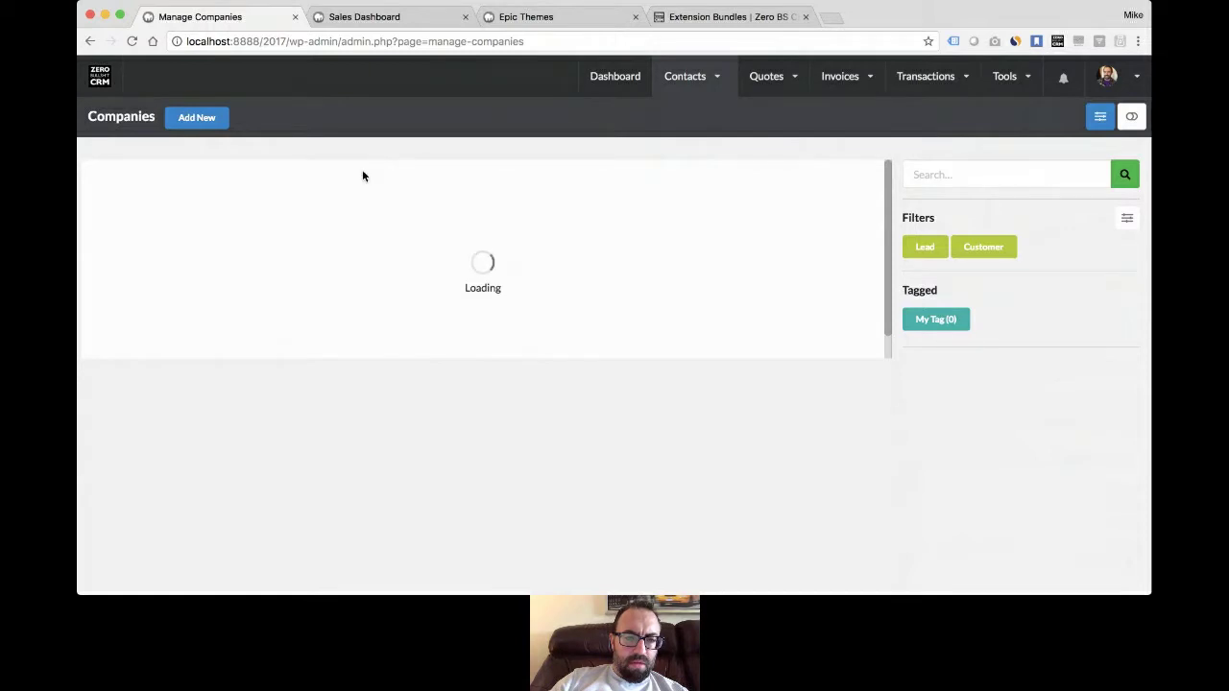
pyautogui.click(218, 224)
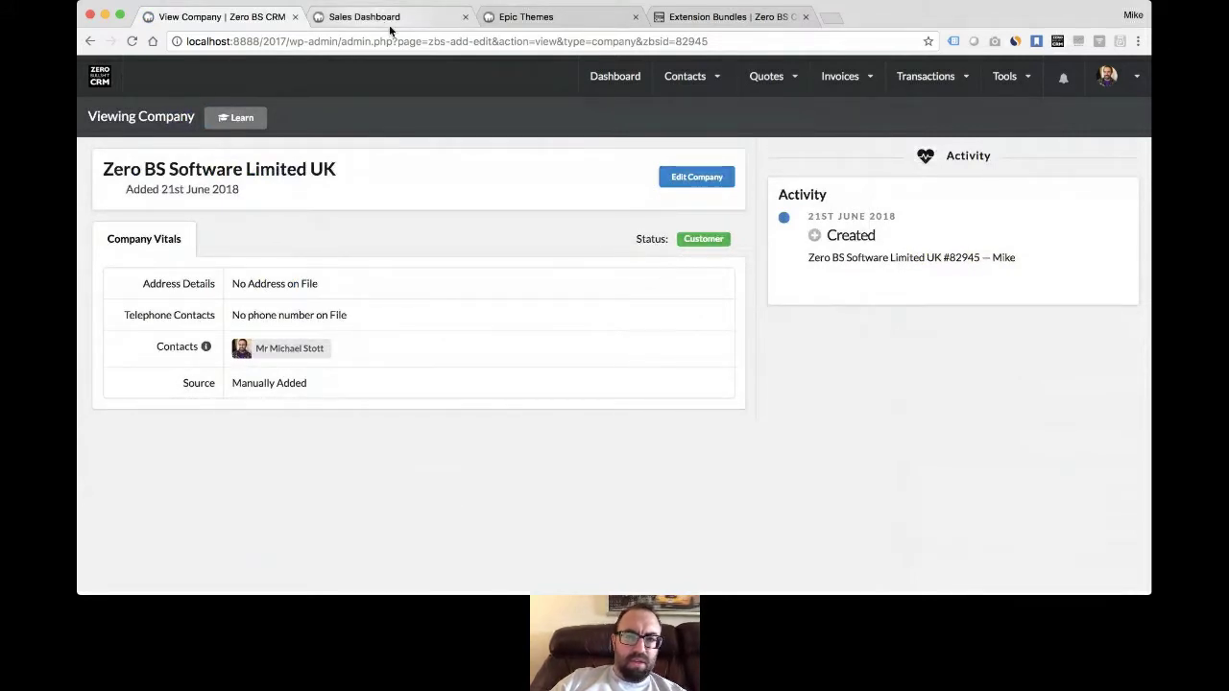
# - Open Contacts > View all in a new tab and switch to it
pyautogui.moveTo(682, 86)
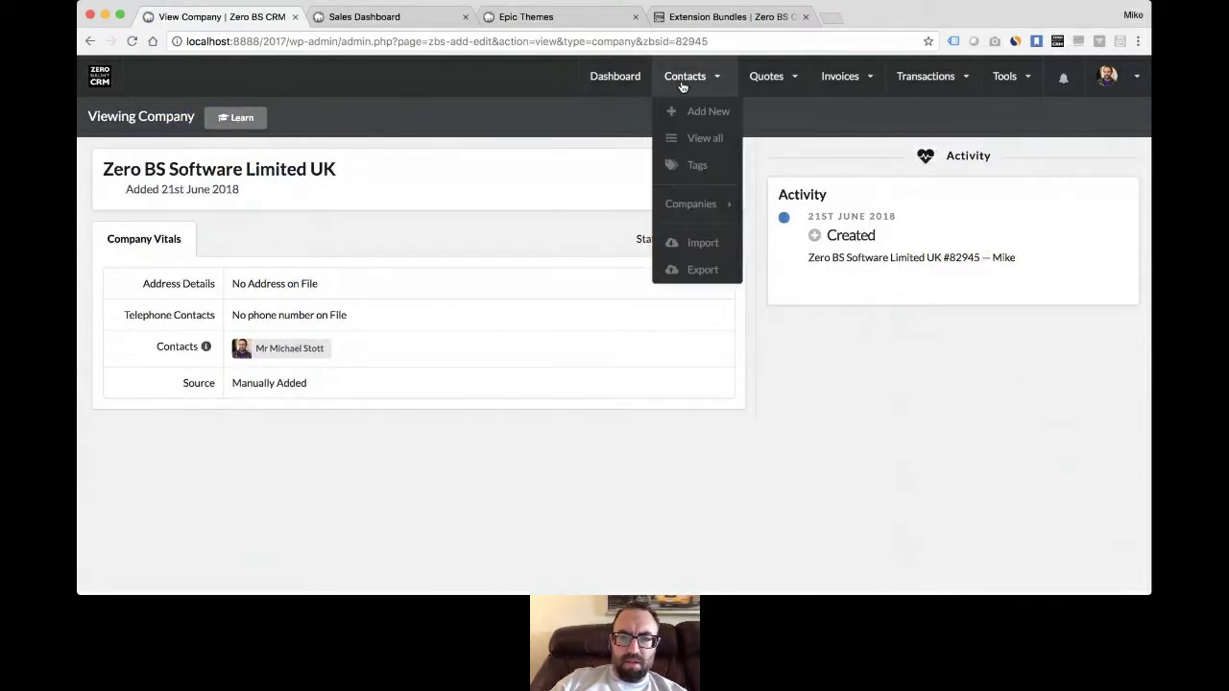
pyautogui.keyDown('super'); pyautogui.click(706, 140); pyautogui.keyUp('super')
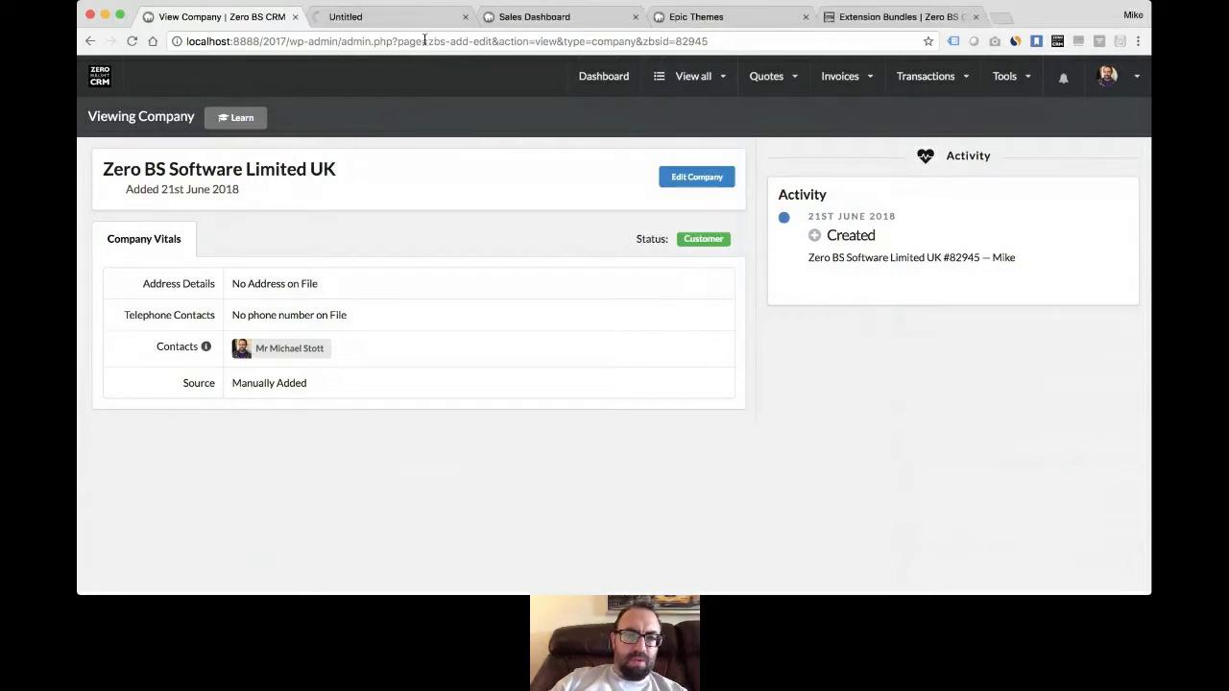
pyautogui.click(379, 17)
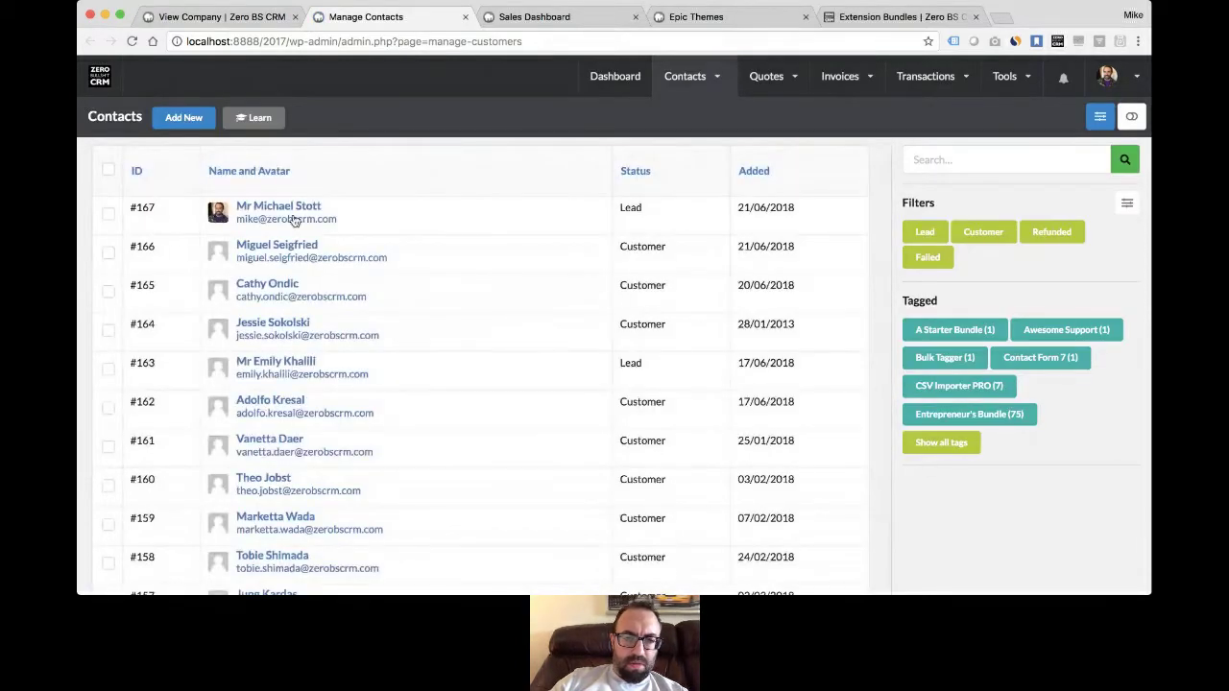
# - Open customer contact #166's record in edit mode
pyautogui.scroll(-3, 485, 303)
pyautogui.scroll(3, 485, 303)
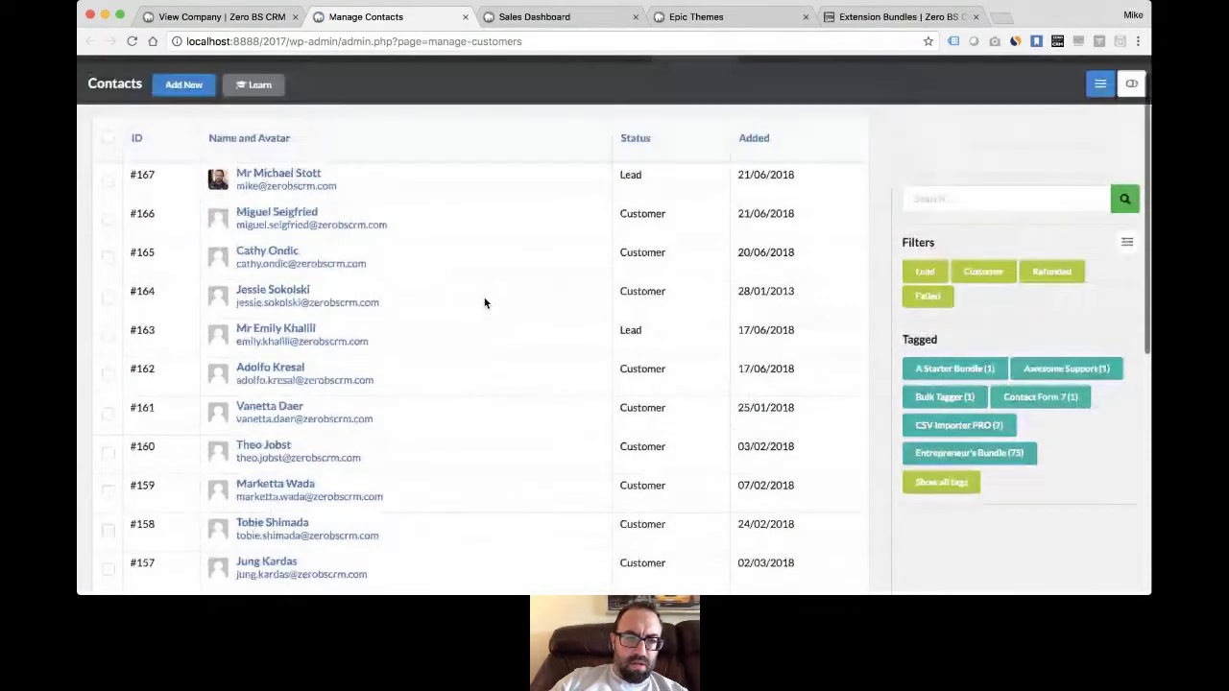
pyautogui.click(277, 212)
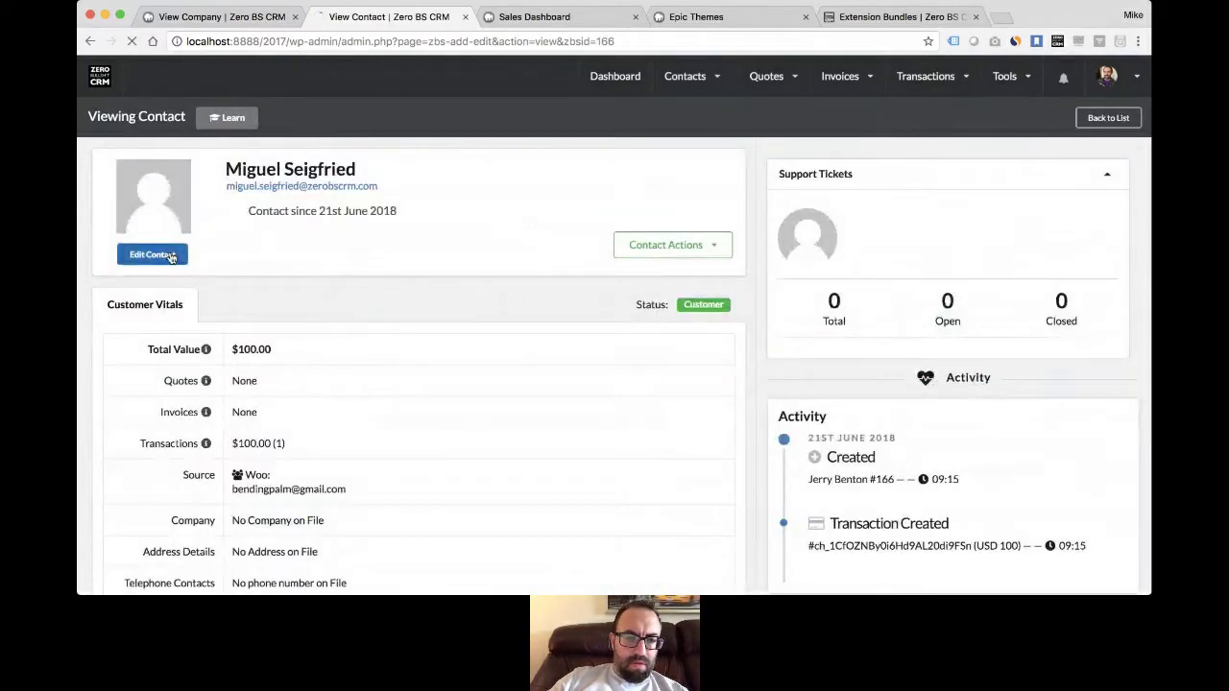
pyautogui.click(158, 255)
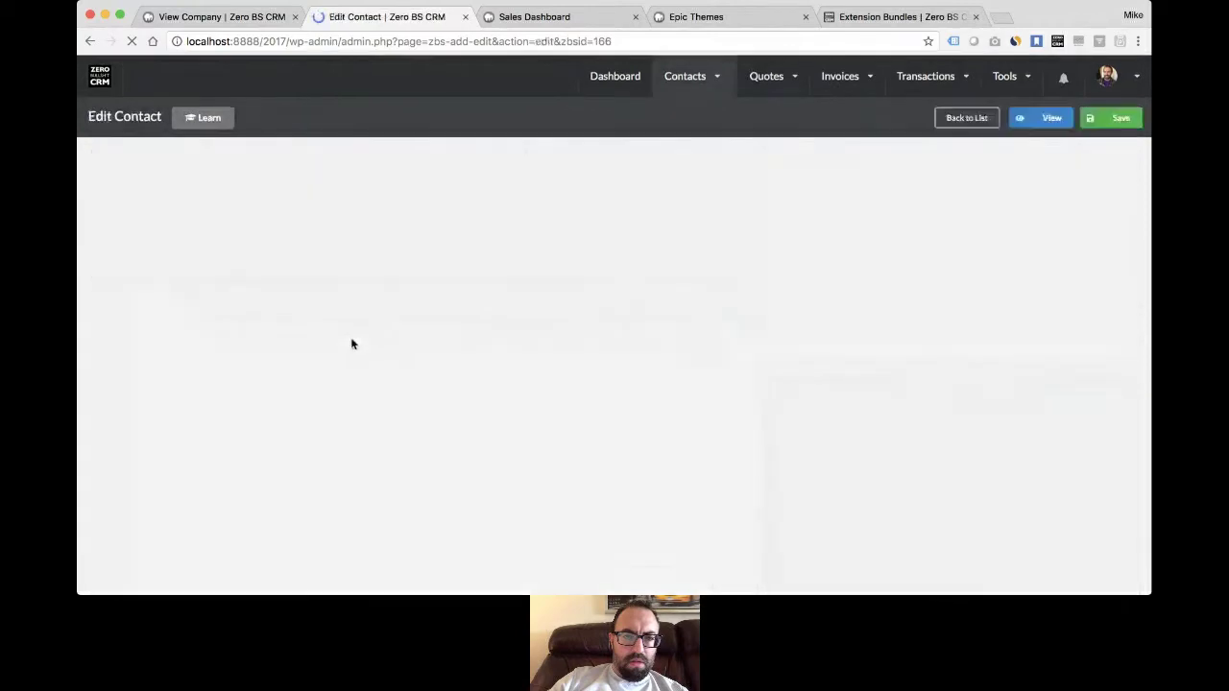
# - Set the contact's Company to Zero BS Software Limited UK, save, and return to the company record
pyautogui.scroll(-3, 545, 333)
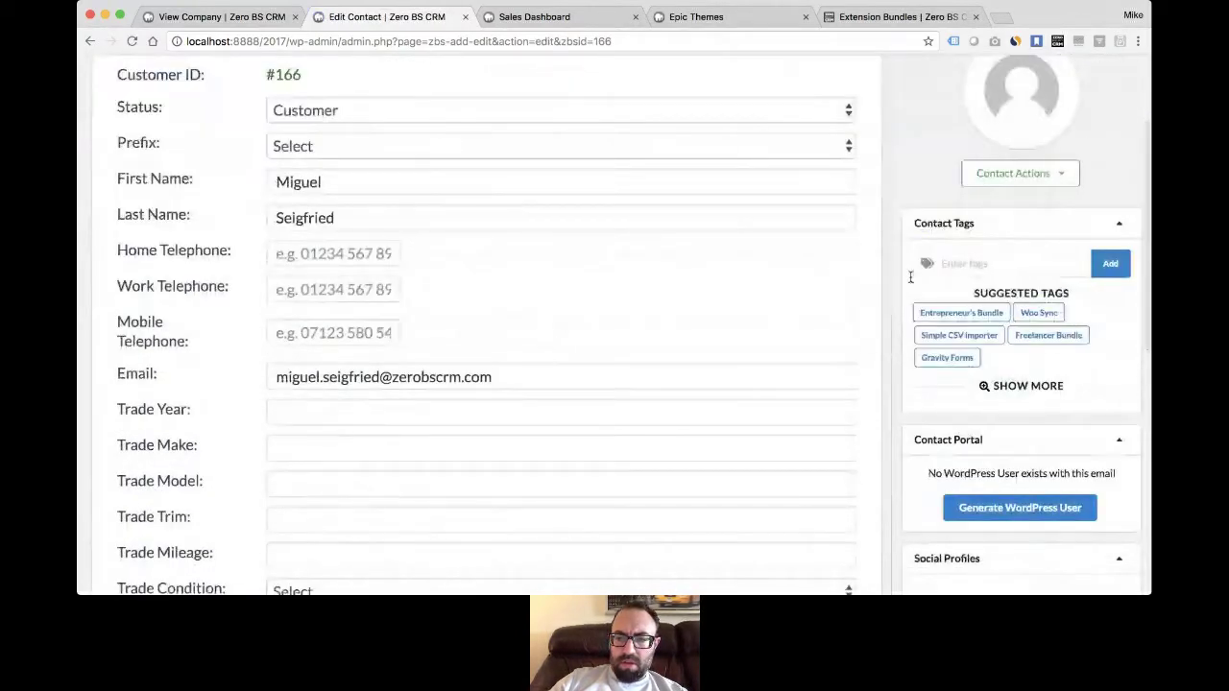
pyautogui.scroll(-8, 906, 286)
pyautogui.click(979, 447)
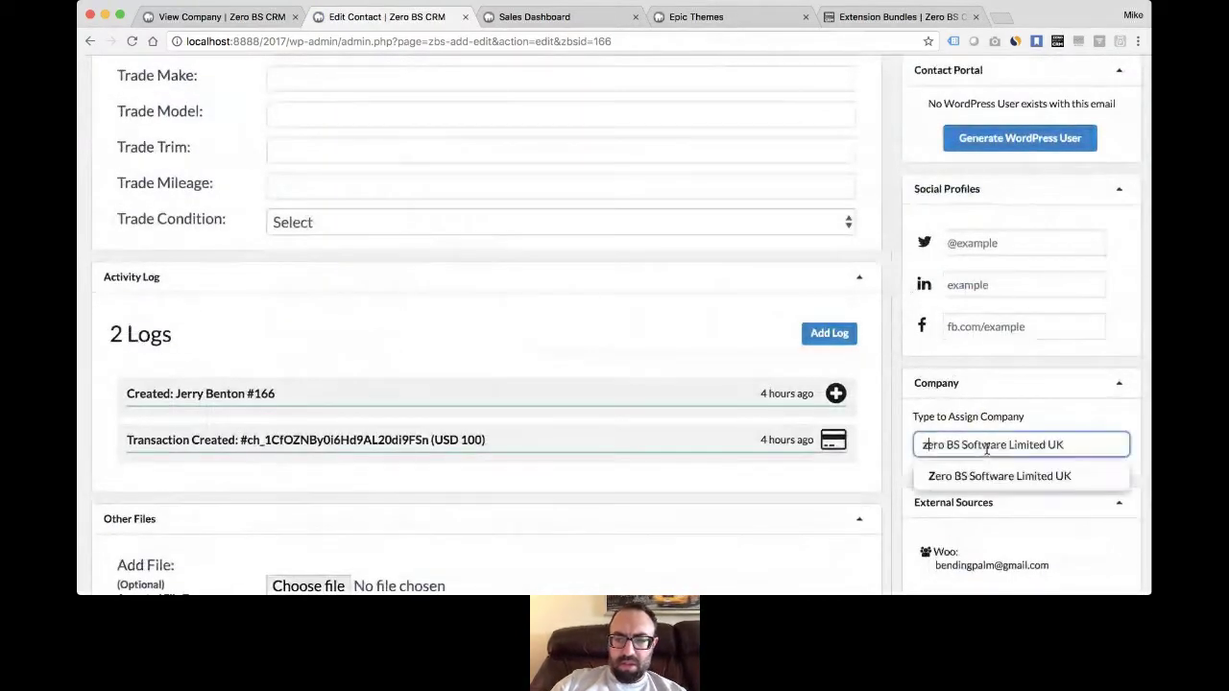
pyautogui.click(1018, 475)
pyautogui.scroll(10, 1024, 477)
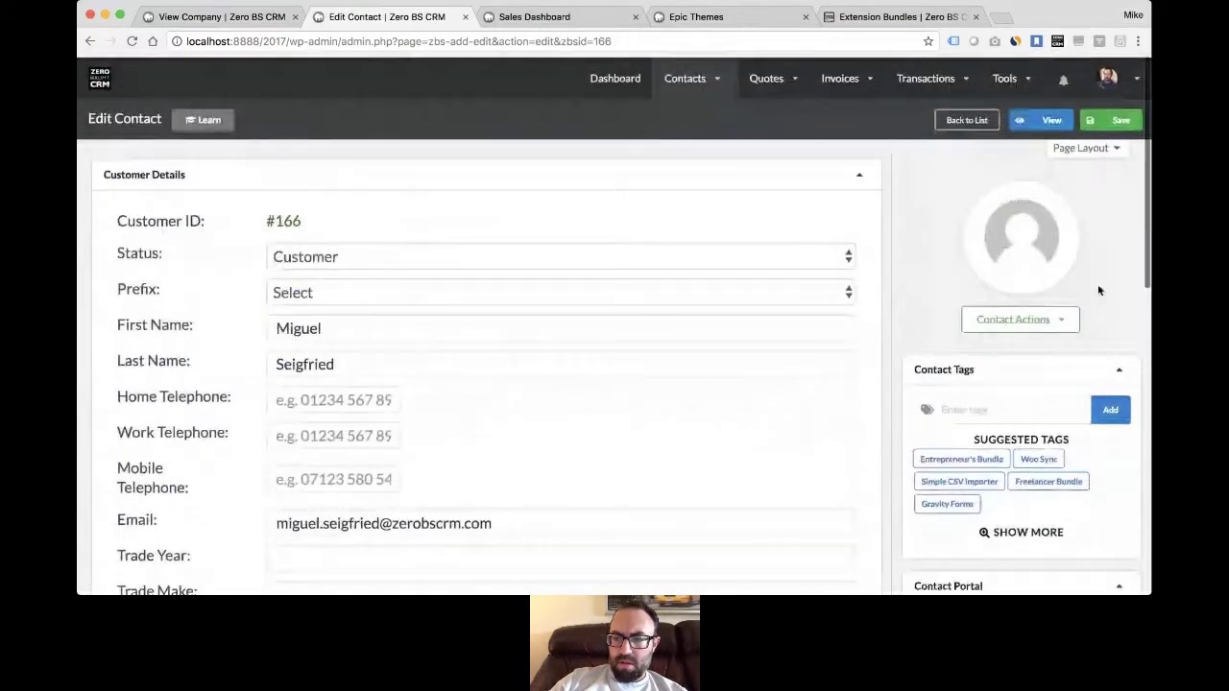
pyautogui.click(1115, 125)
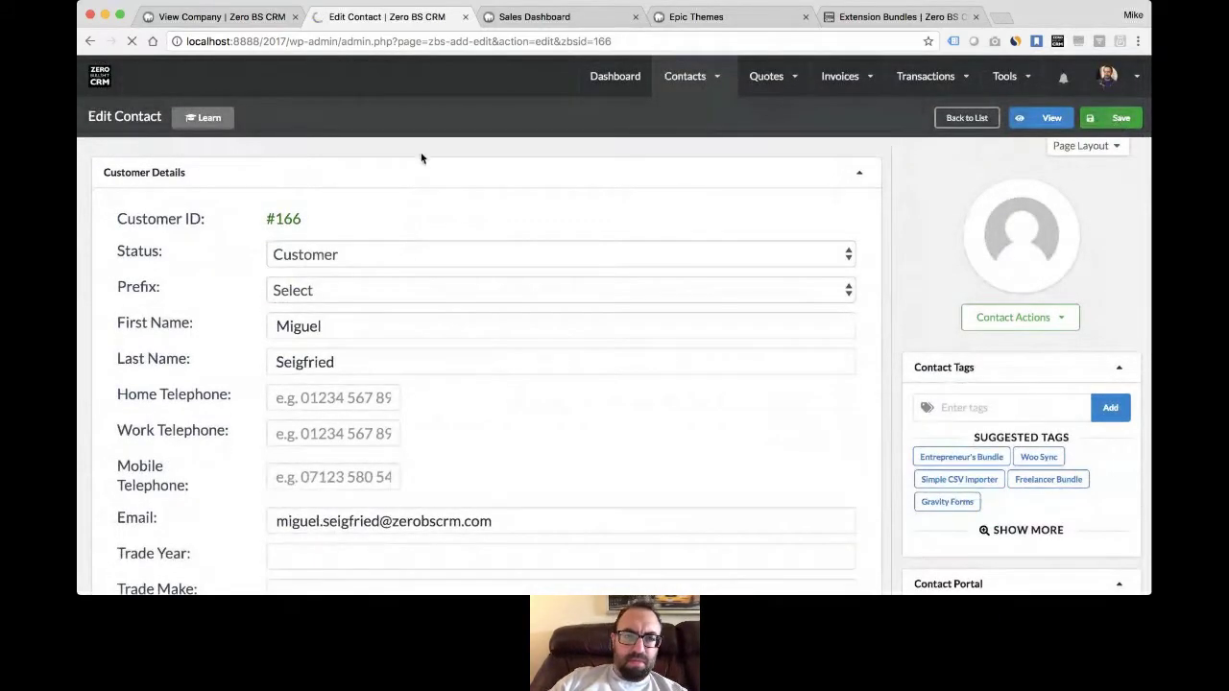
pyautogui.click(230, 14)
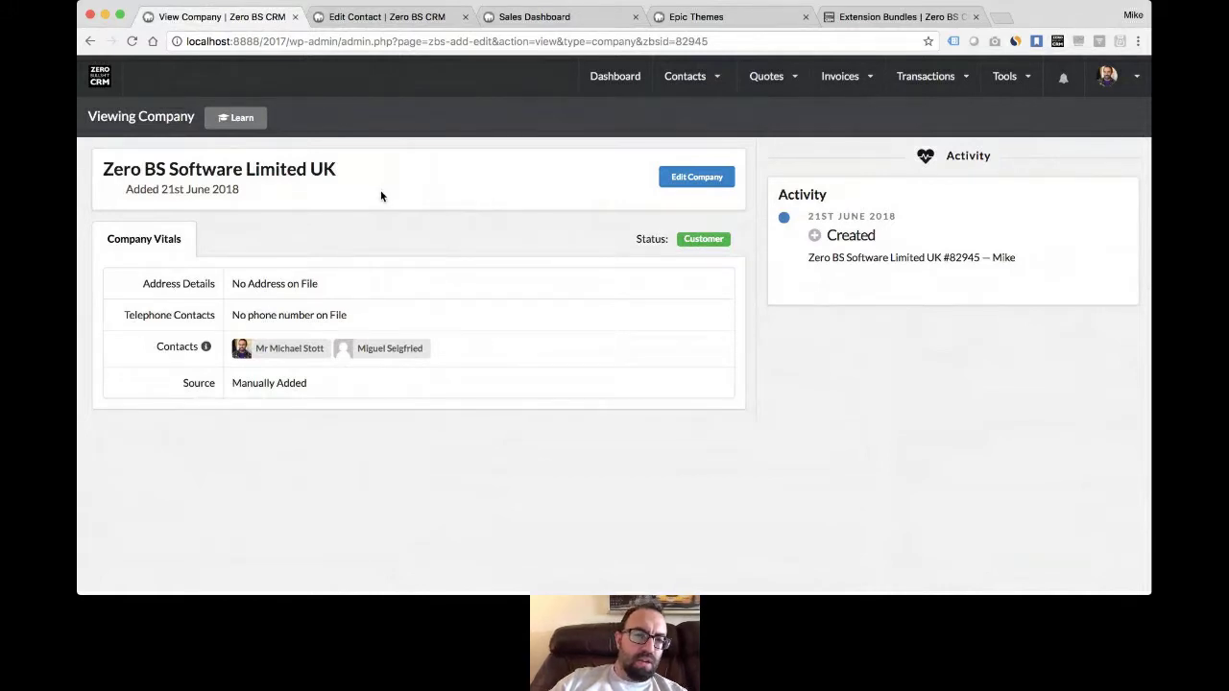
# - From the company page, view lead #167's contact record with its vitals and In Progress support ticket
pyautogui.click(293, 349)
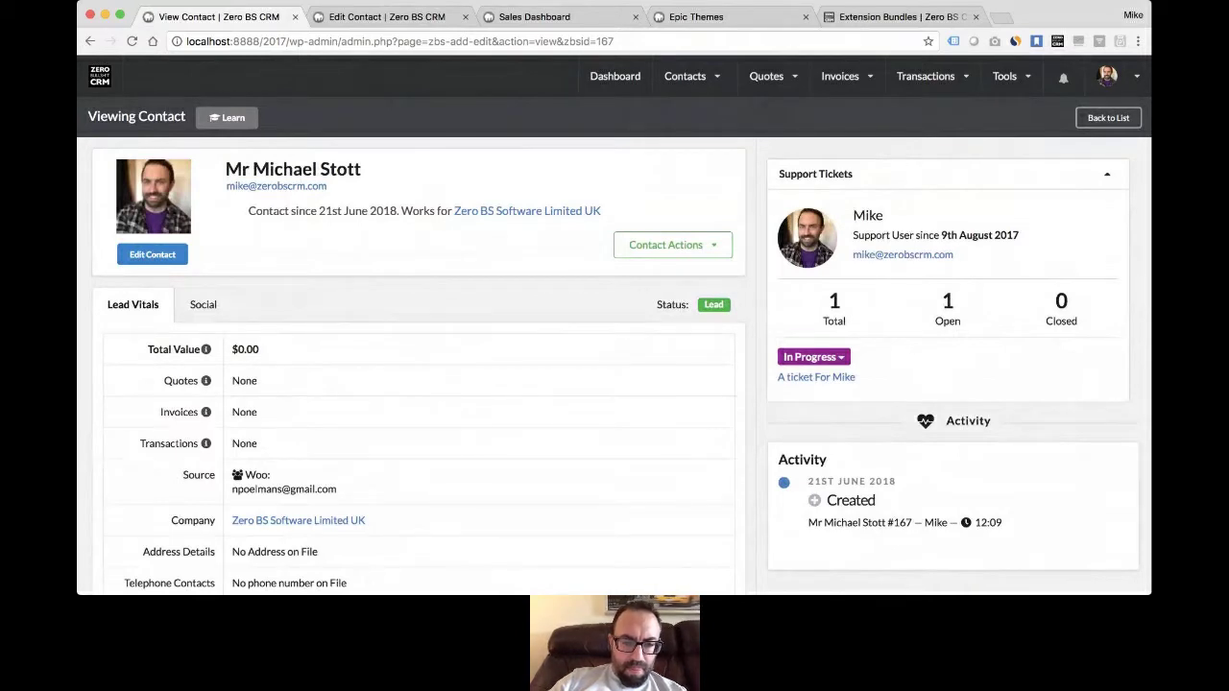
pyautogui.press('super+Tab')
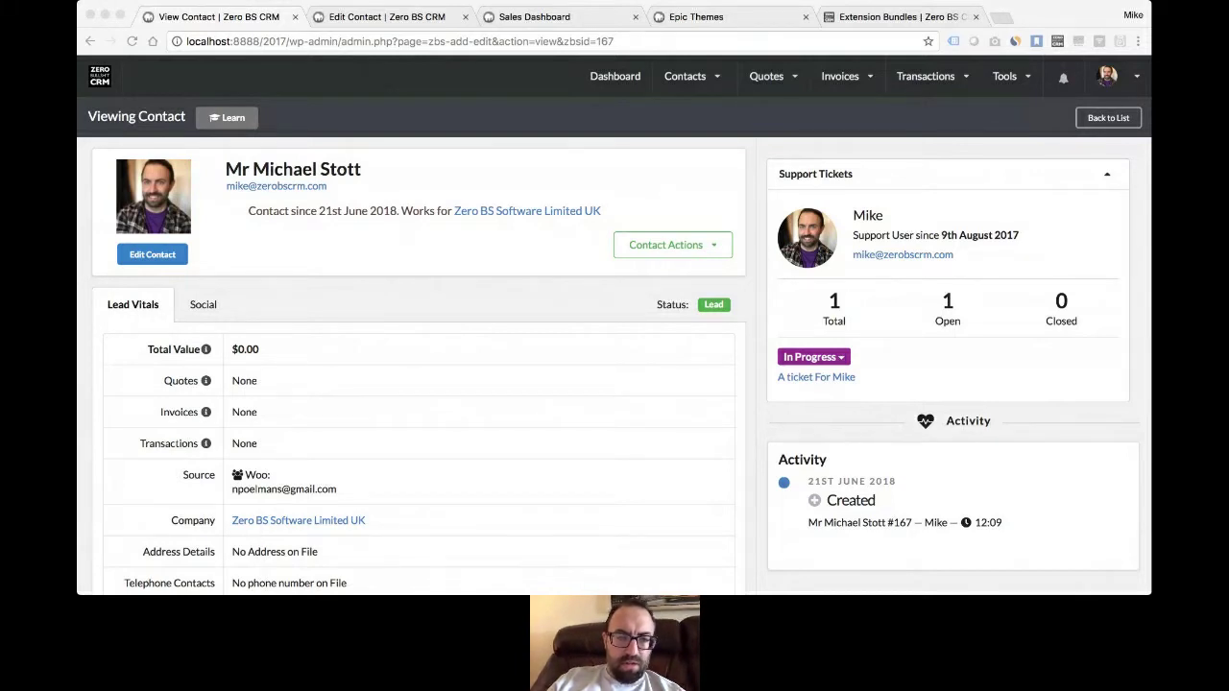
pyautogui.click(475, 432)
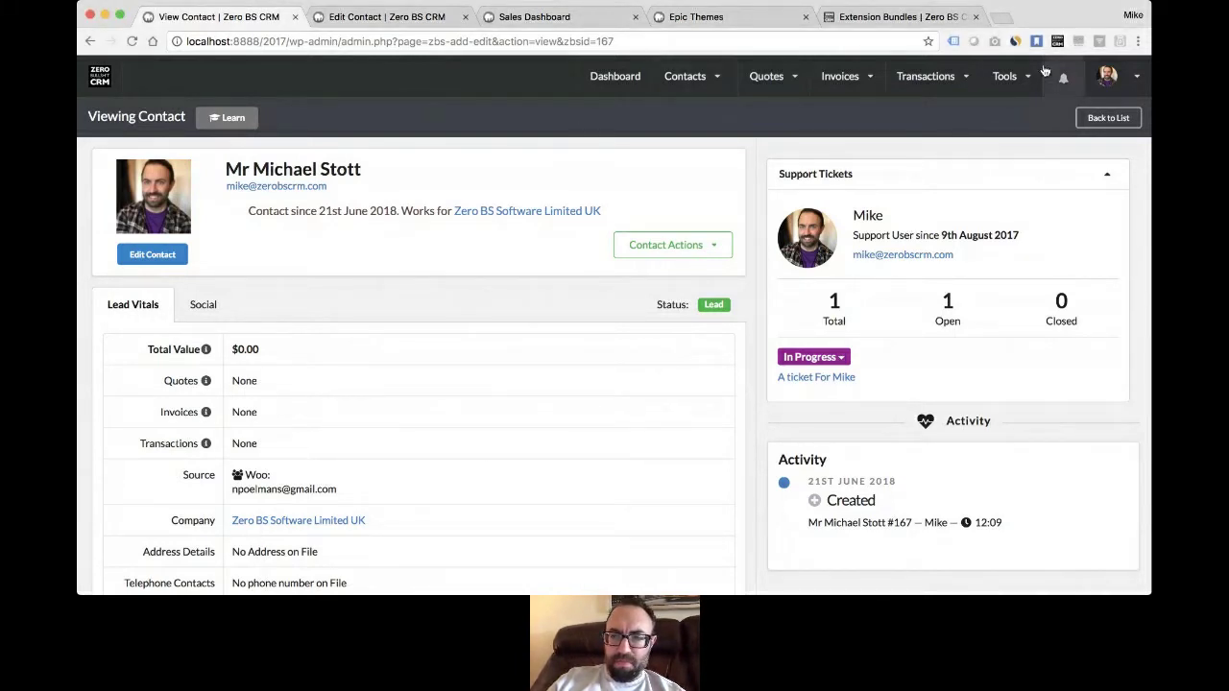
# - Open General Settings from the avatar's CRM Admin menu to review the Slimline layout and USD currency
pyautogui.moveTo(1113, 83)
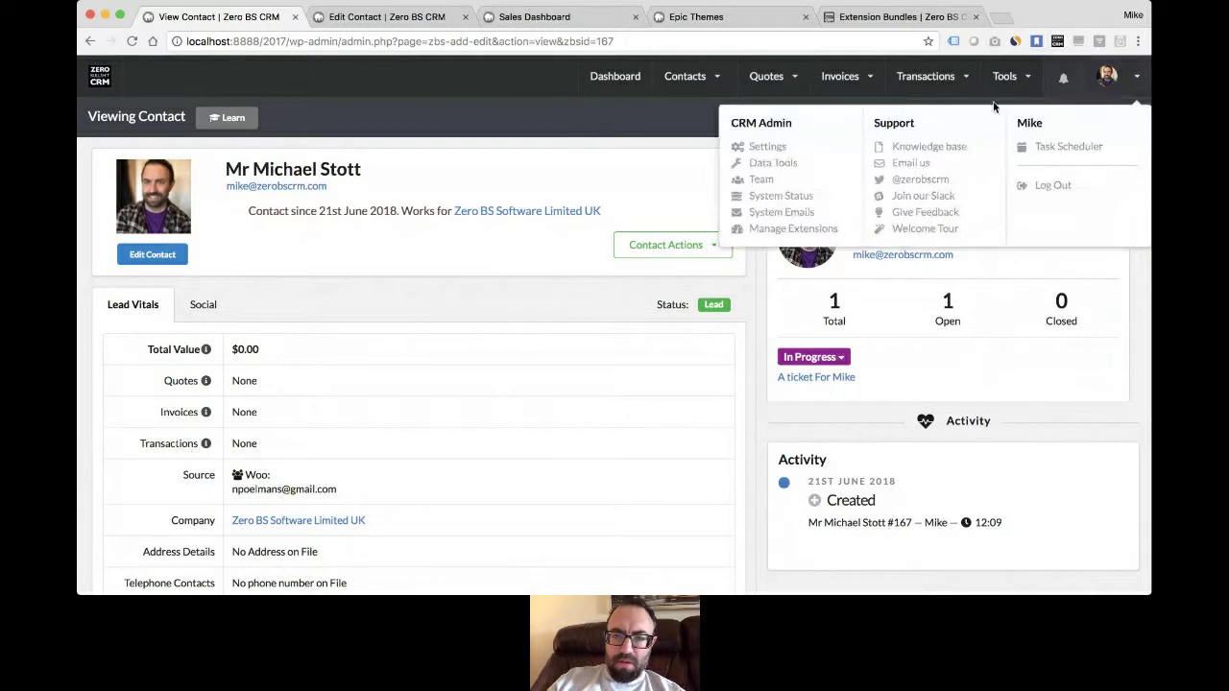
pyautogui.click(771, 151)
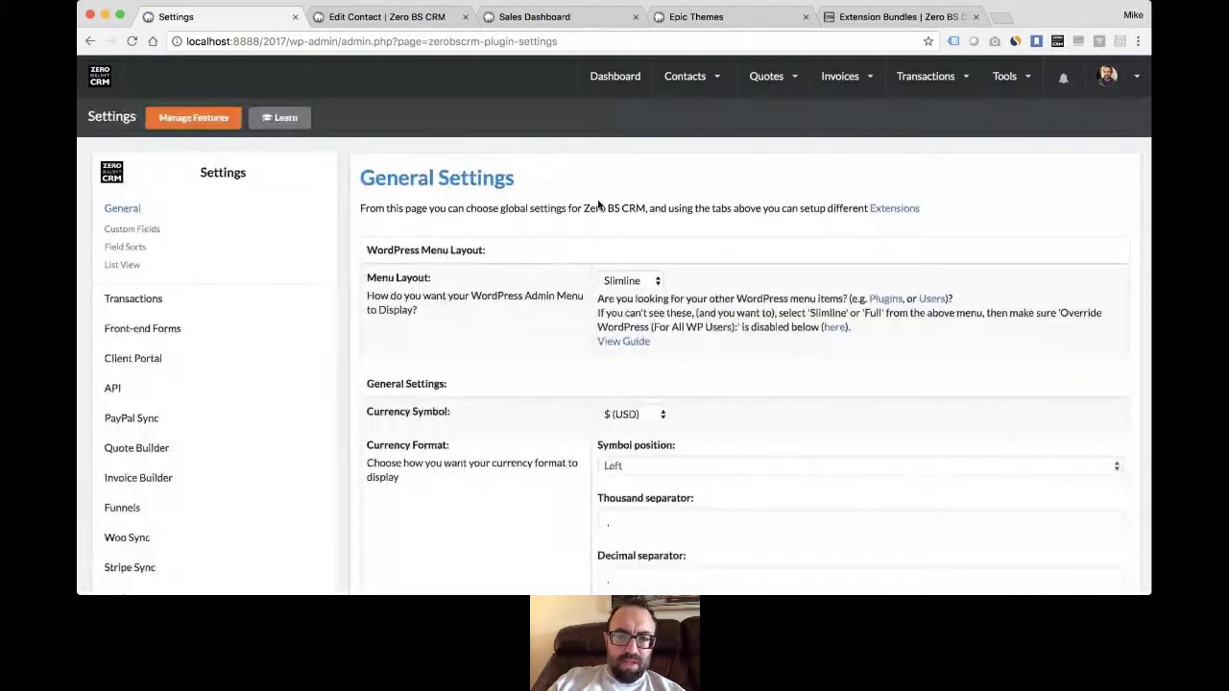
pyautogui.click(647, 281)
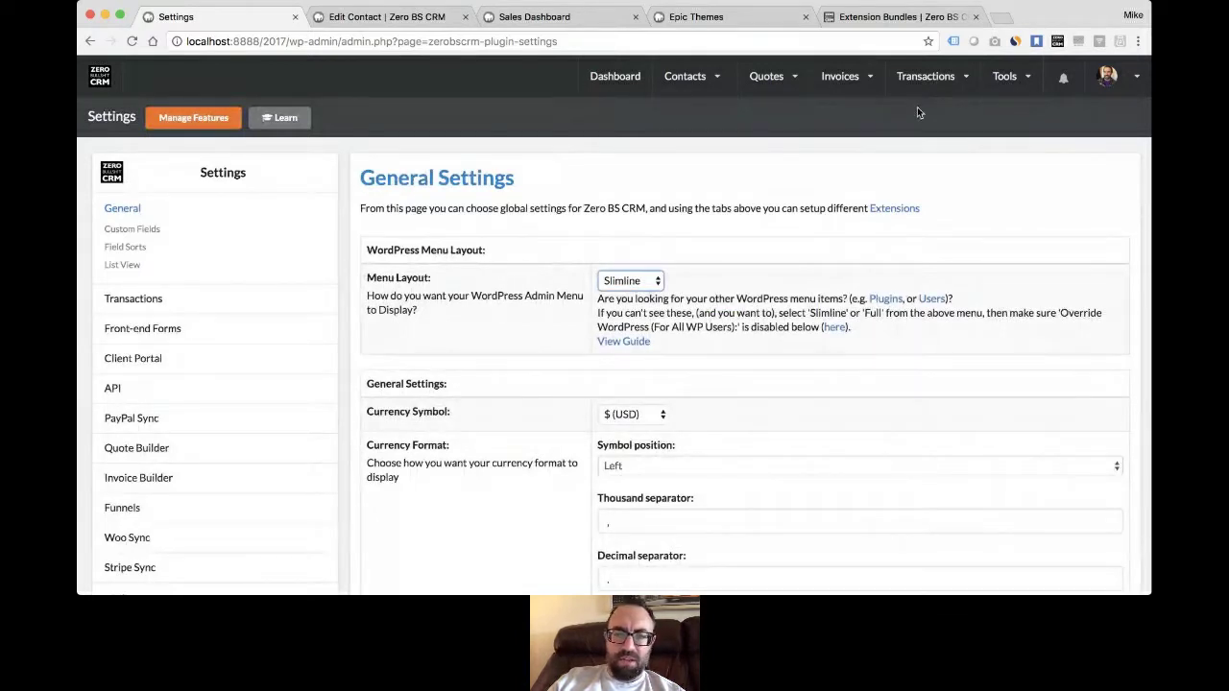
pyautogui.click(734, 257)
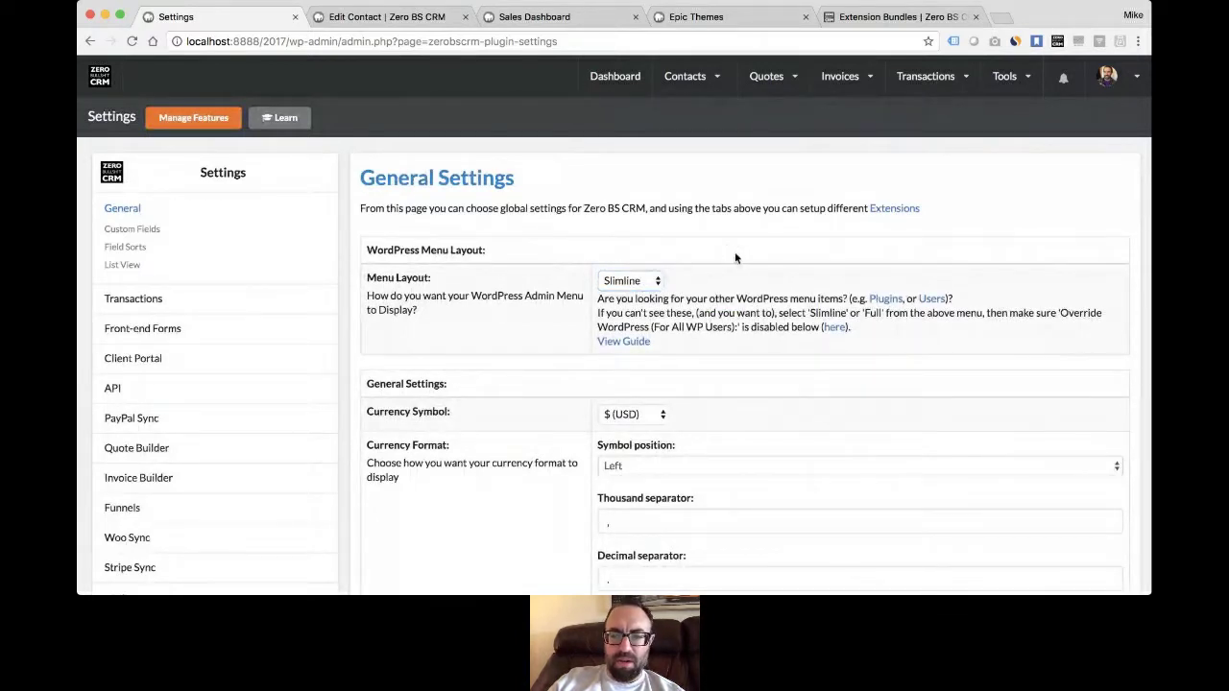
pyautogui.moveTo(941, 80)
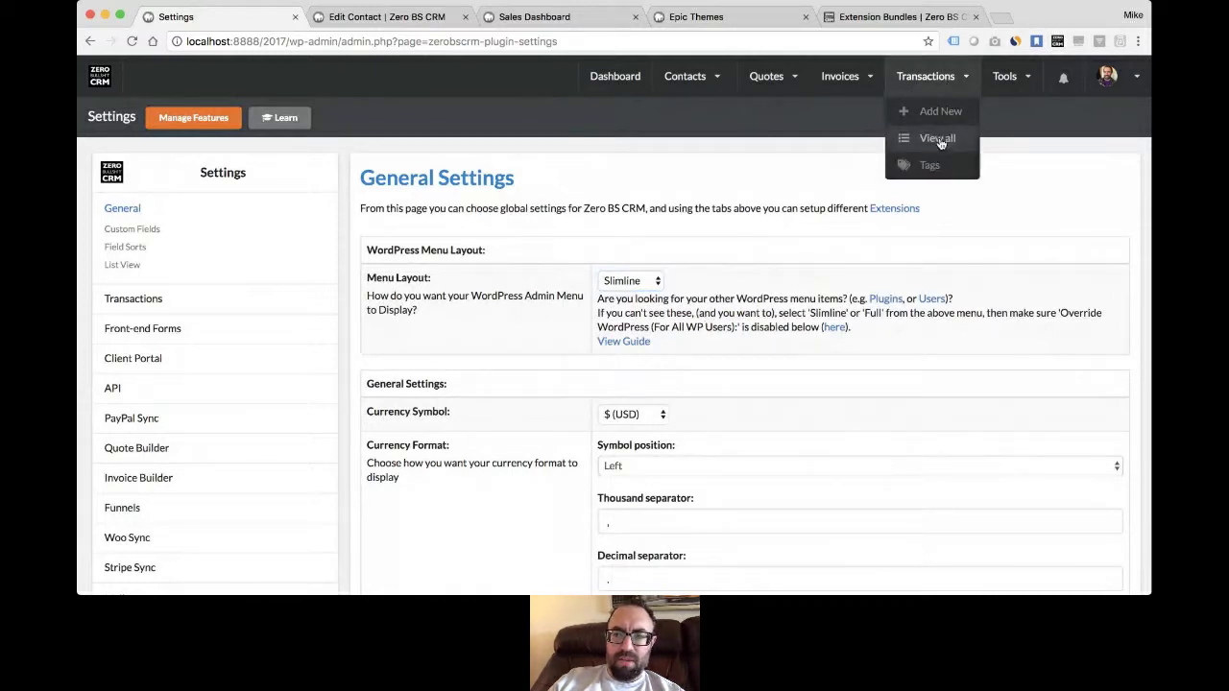
# - Open Transactions > View all and browse the succeeded and failed transactions
pyautogui.click(935, 141)
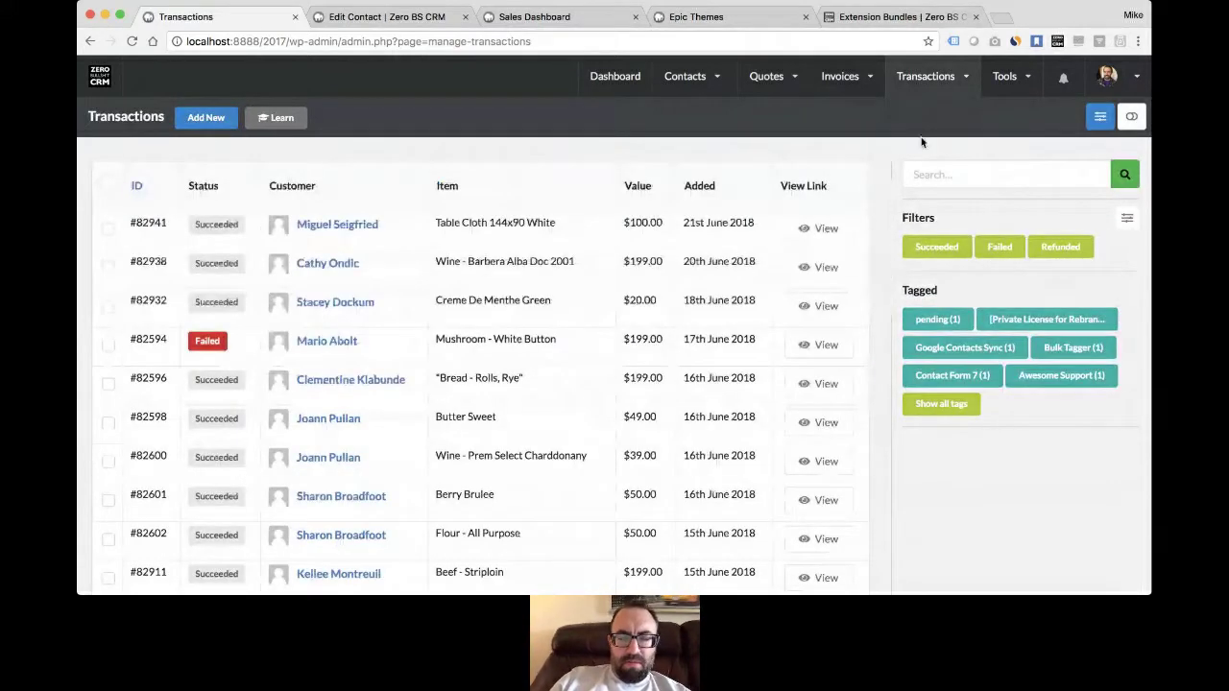
pyautogui.scroll(-3, 530, 271)
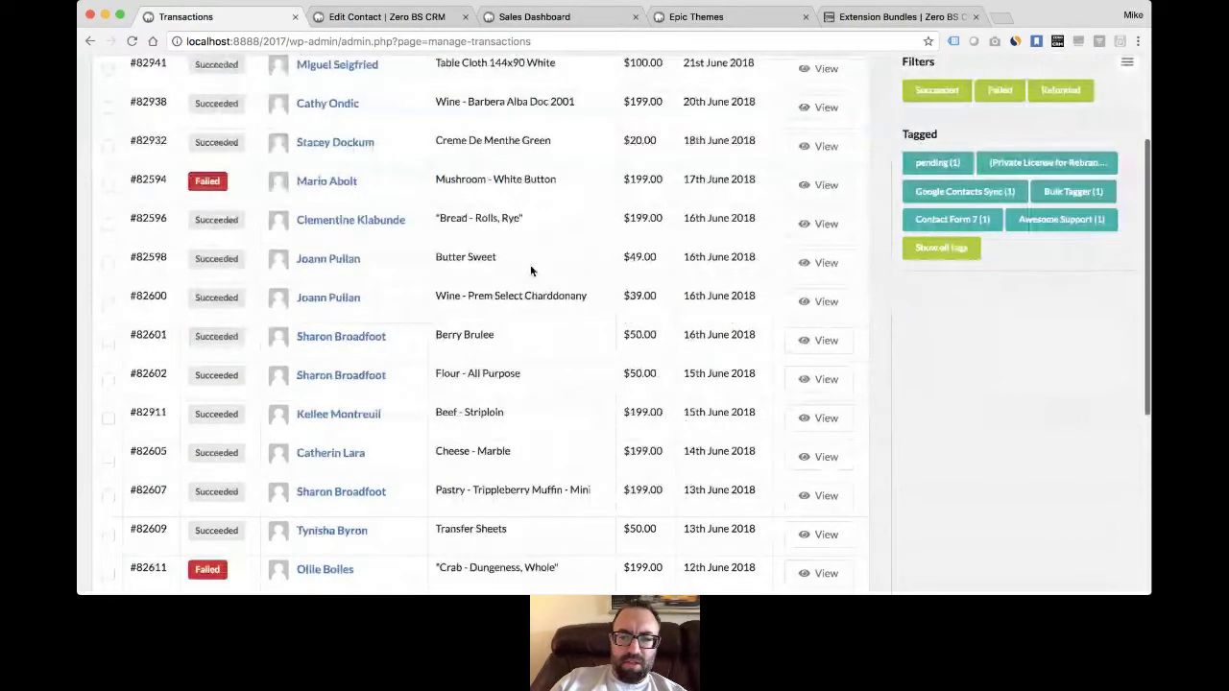
pyautogui.scroll(3, 530, 271)
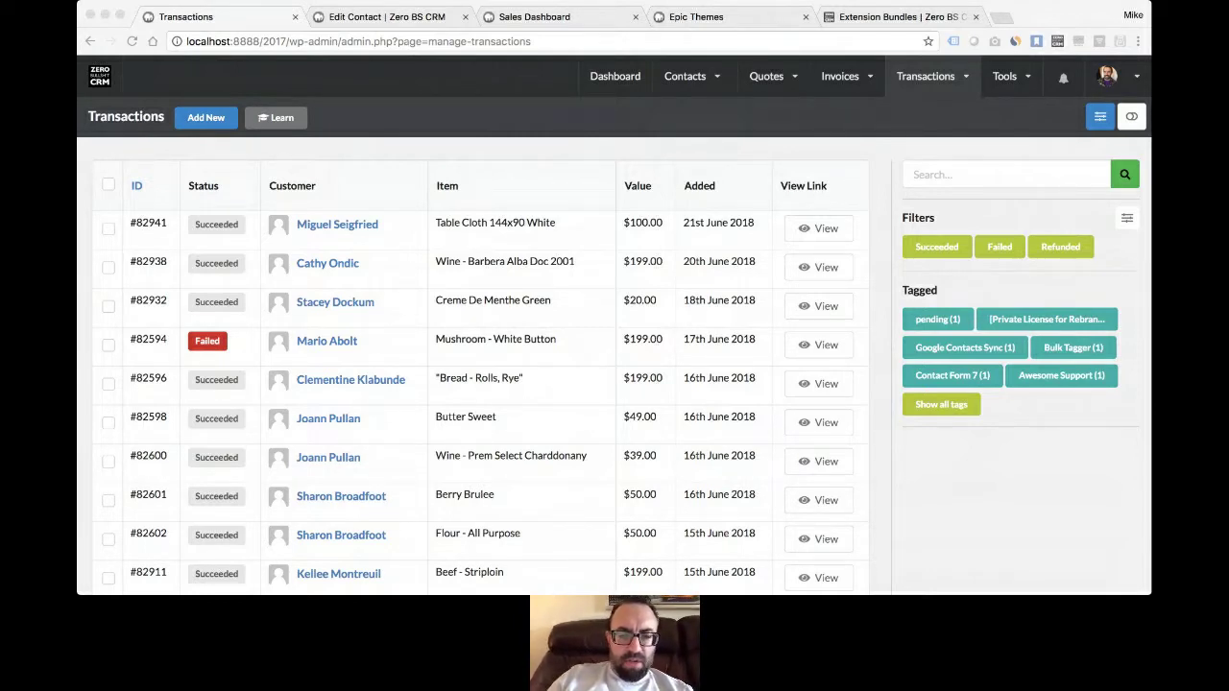
# - Open the Custom Fields settings and scroll to the Contacts custom fields
pyautogui.click(547, 345)
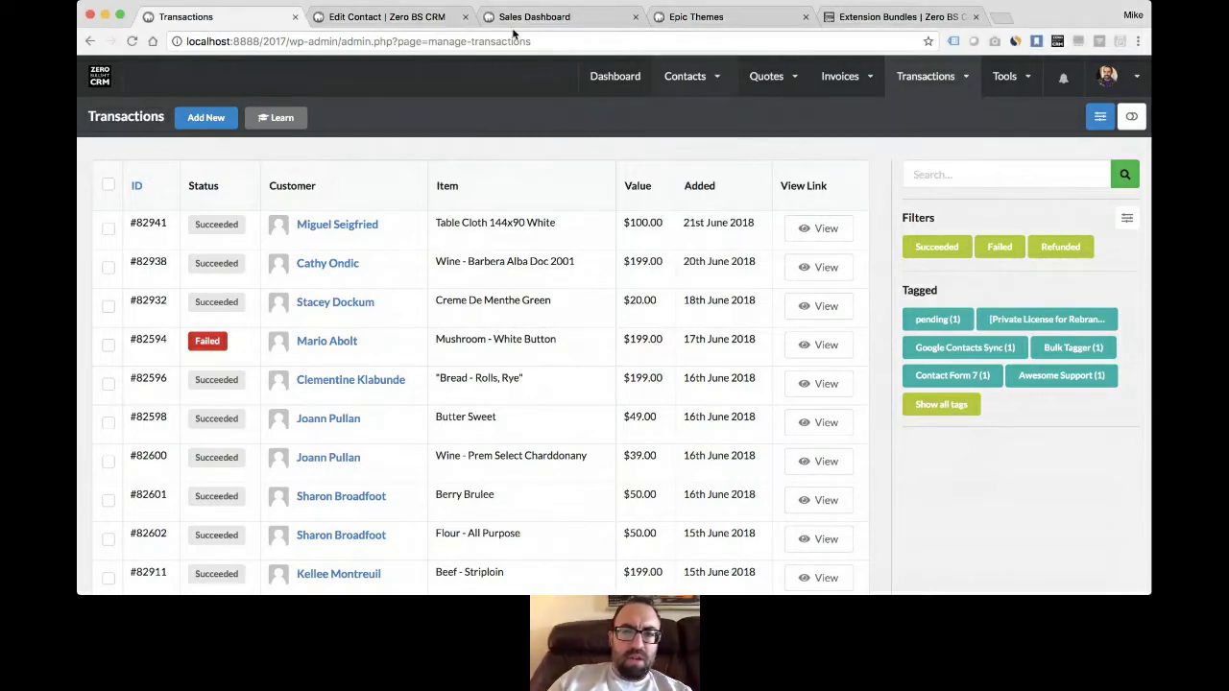
pyautogui.moveTo(1114, 82)
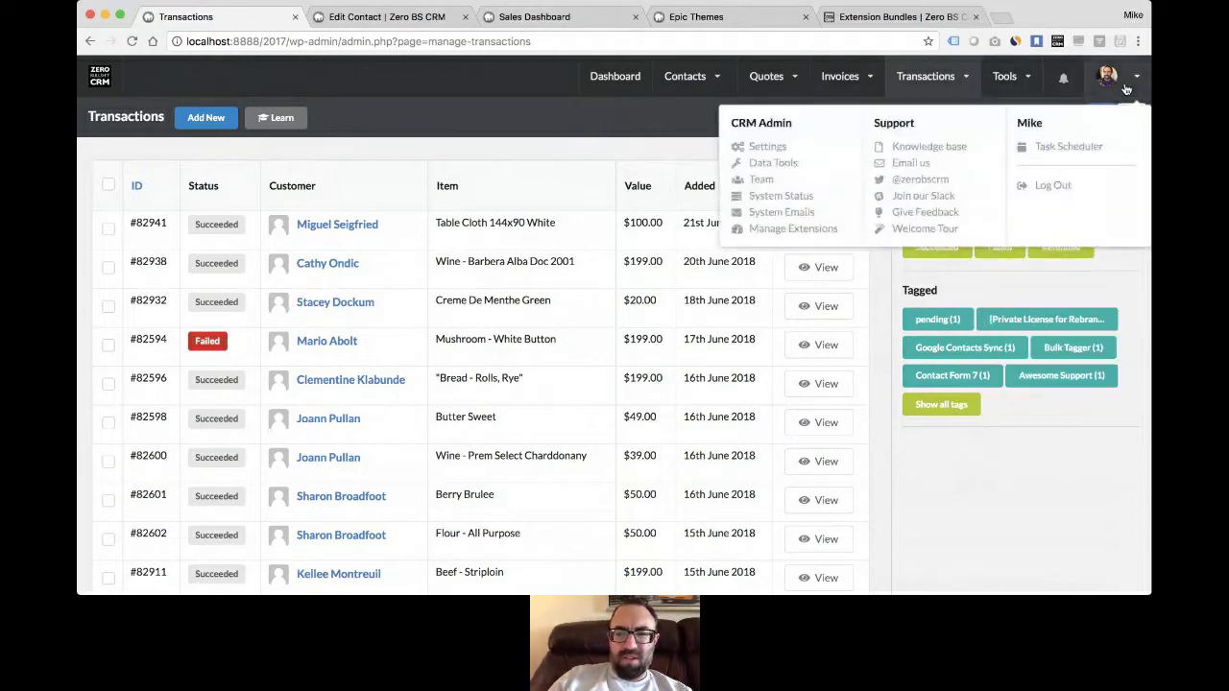
pyautogui.click(768, 147)
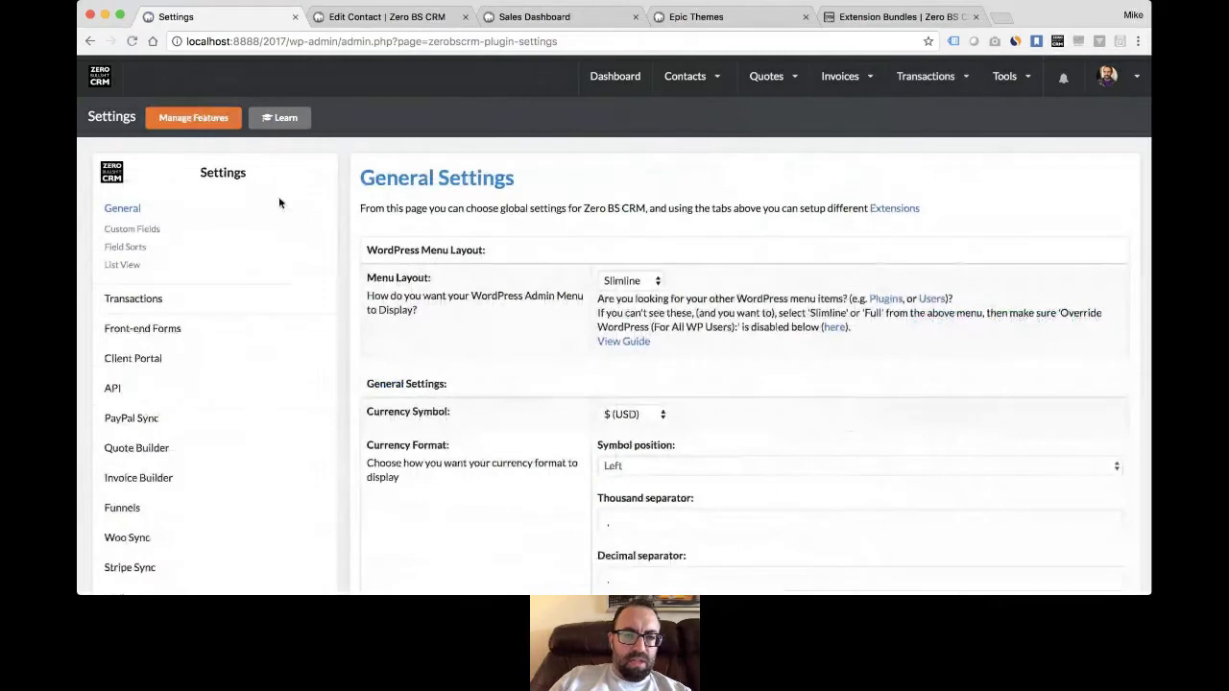
pyautogui.click(164, 230)
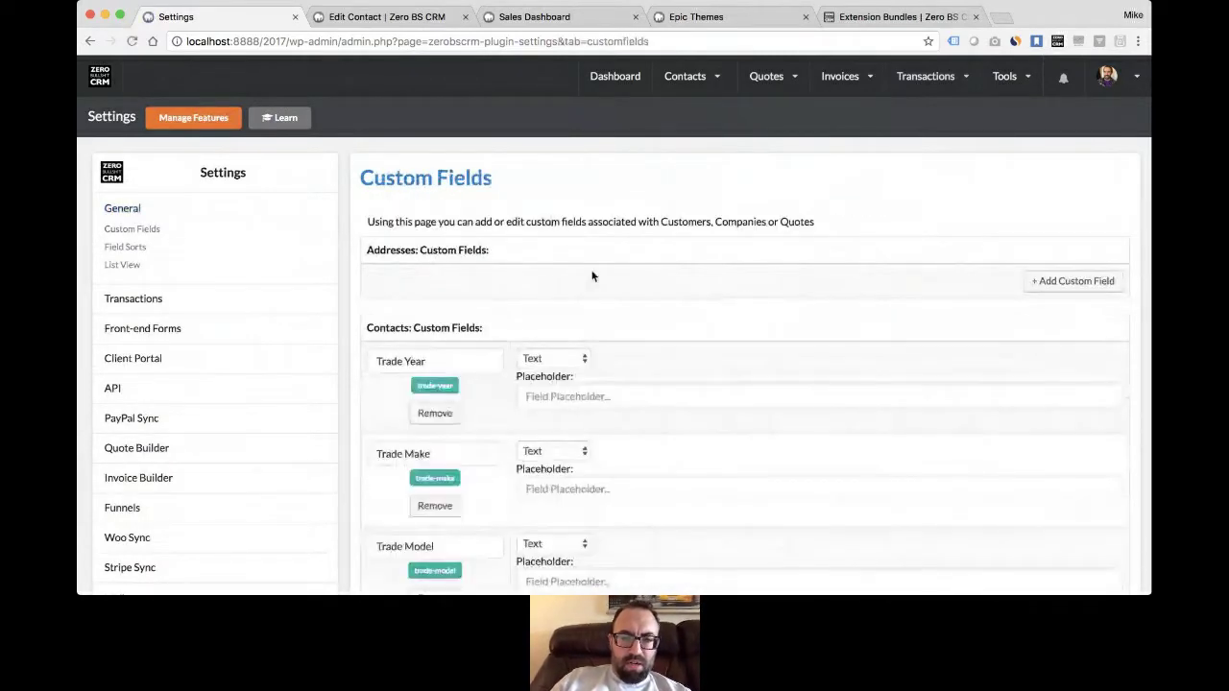
pyautogui.scroll(-2, 591, 276)
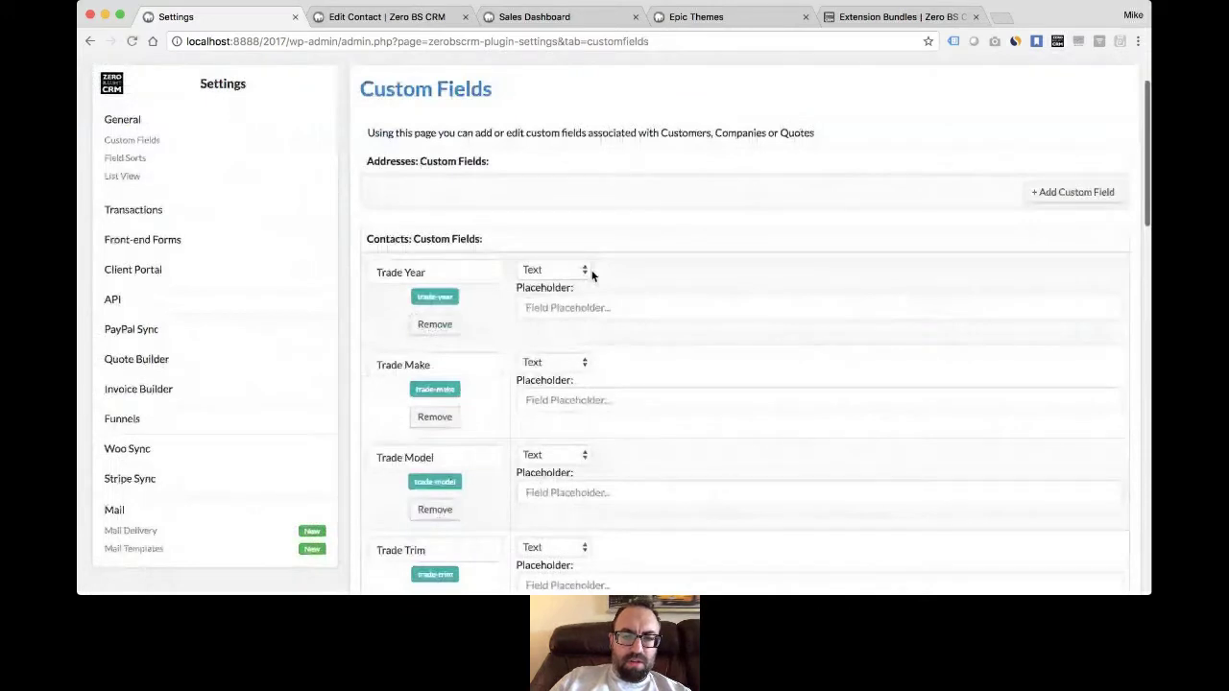
pyautogui.scroll(-8, 592, 275)
pyautogui.scroll(3, 526, 325)
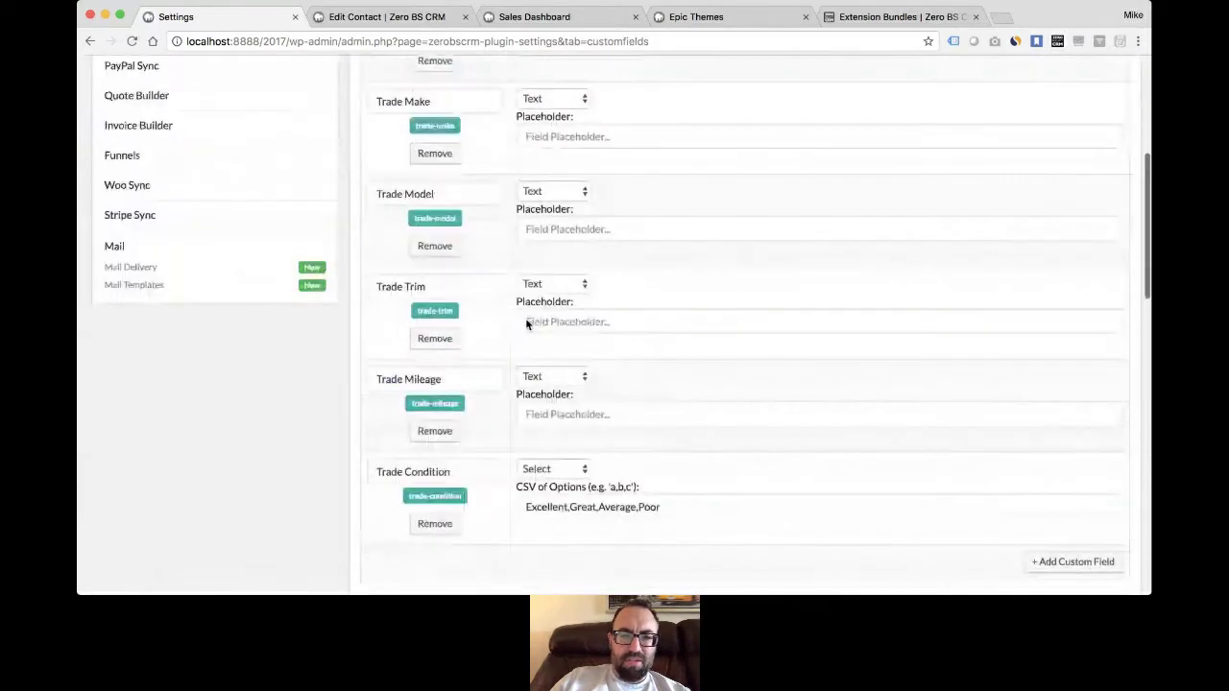
pyautogui.scroll(3, 526, 325)
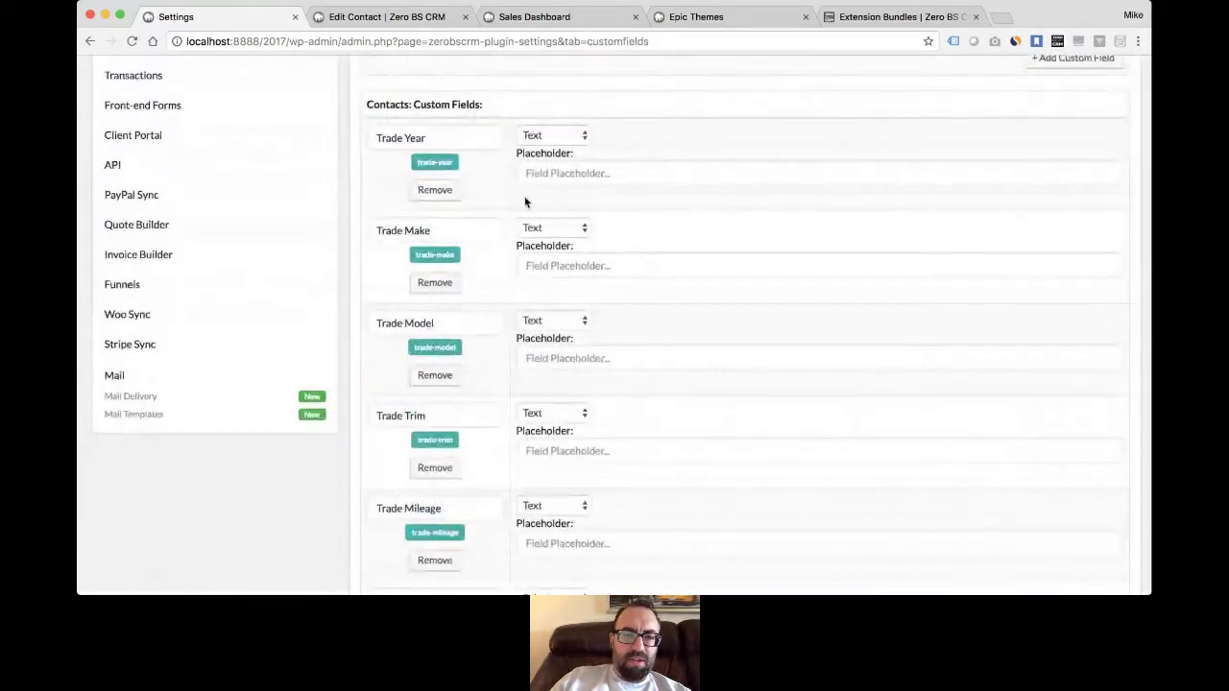
pyautogui.scroll(-5, 496, 381)
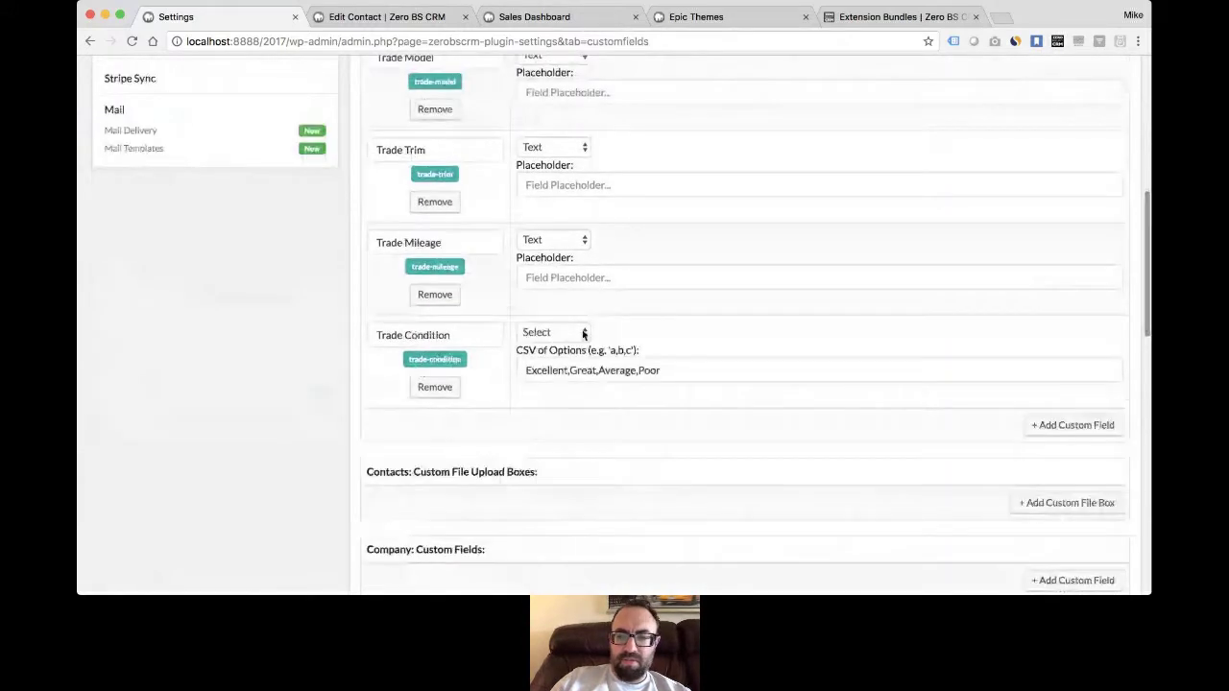
# - Add a new blank contact custom field below Trade Condition and choose its field type
pyautogui.click(1072, 424)
pyautogui.scroll(-3, 710, 386)
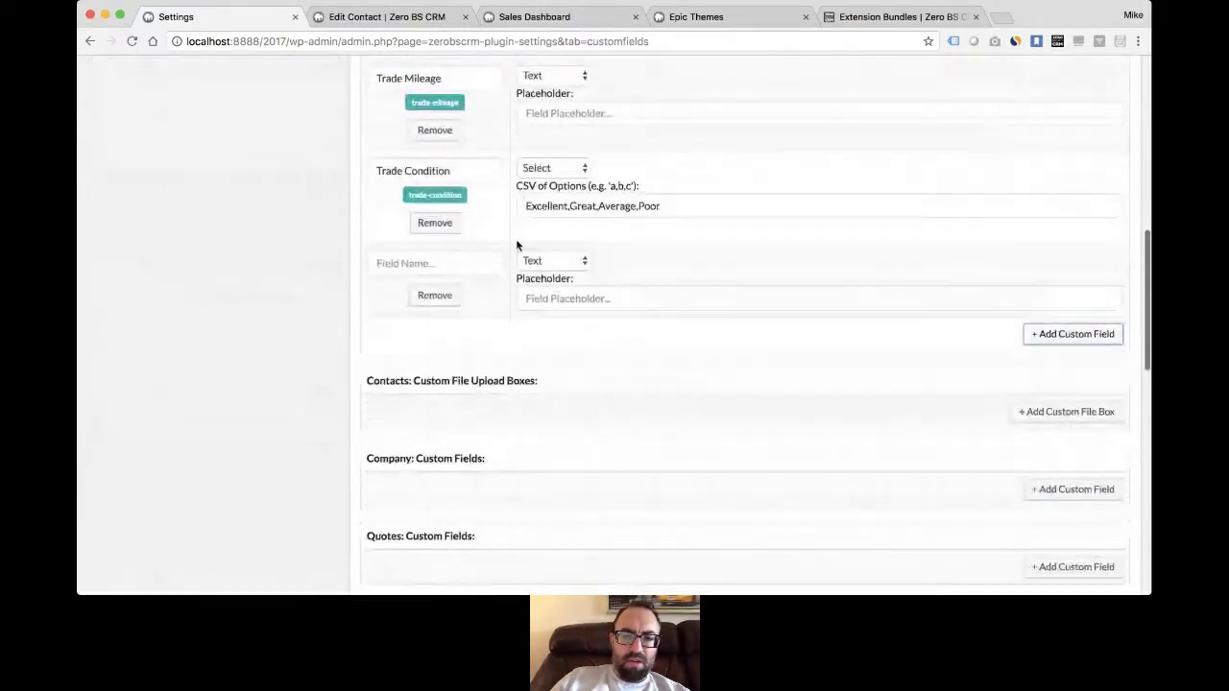
pyautogui.click(570, 261)
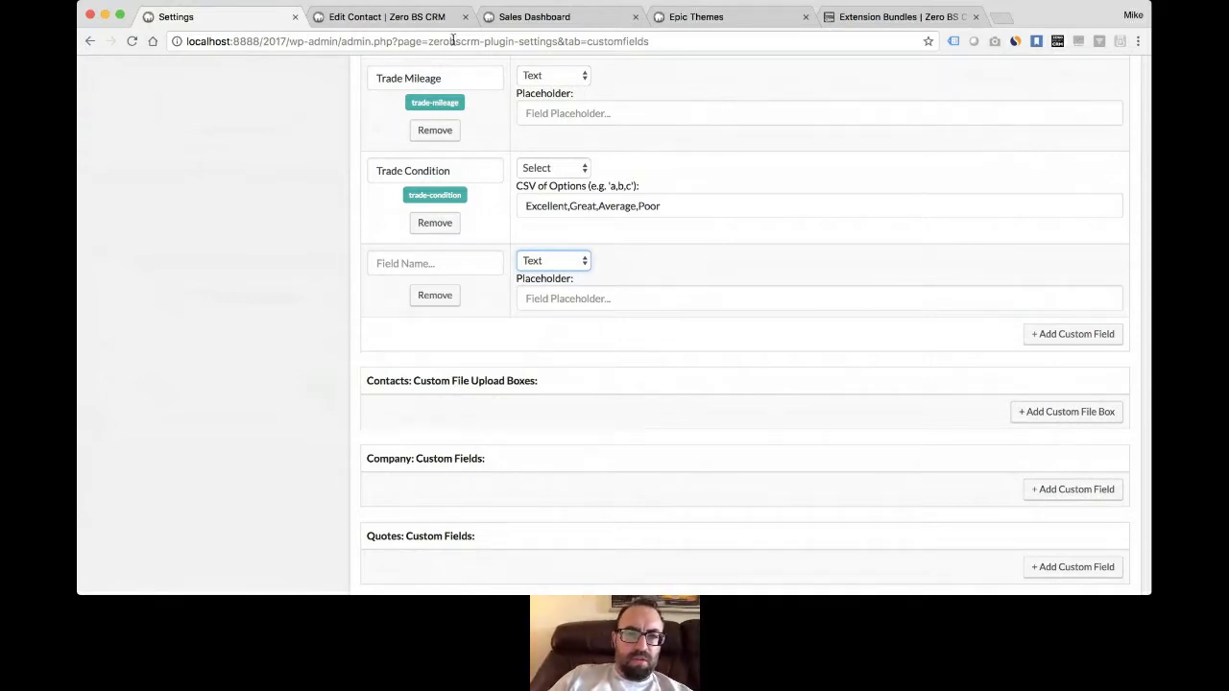
pyautogui.click(387, 16)
pyautogui.scroll(-5, 791, 339)
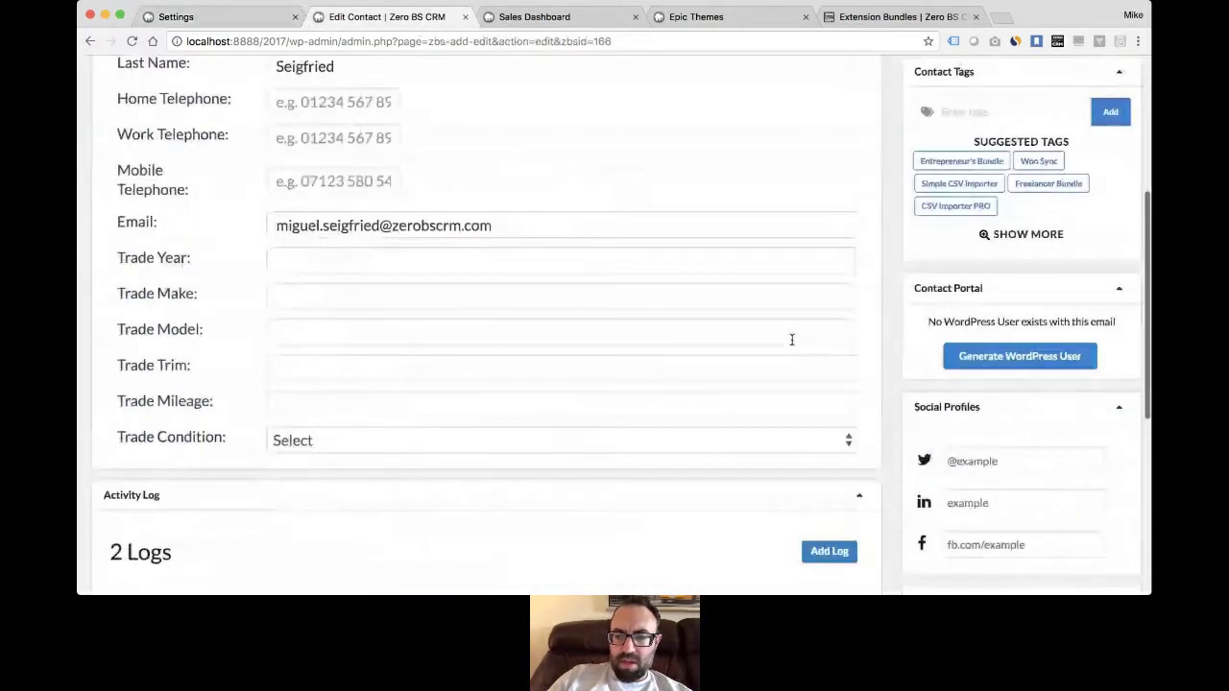
pyautogui.scroll(-6, 791, 339)
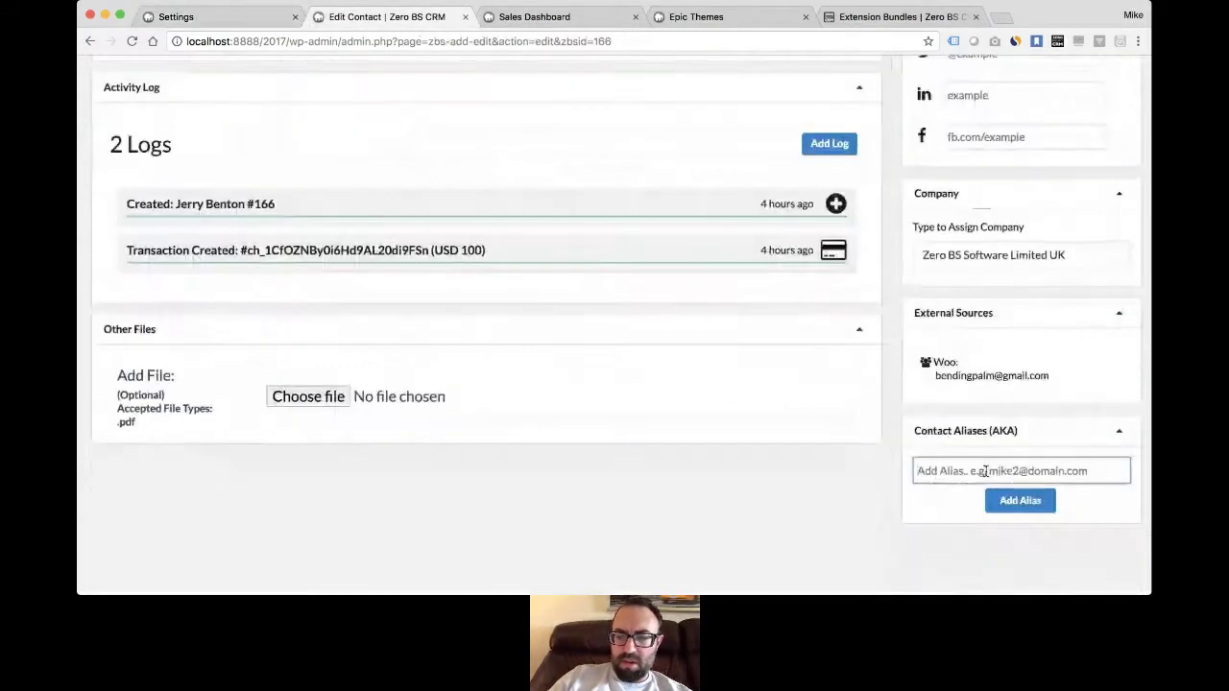
pyautogui.click(975, 471)
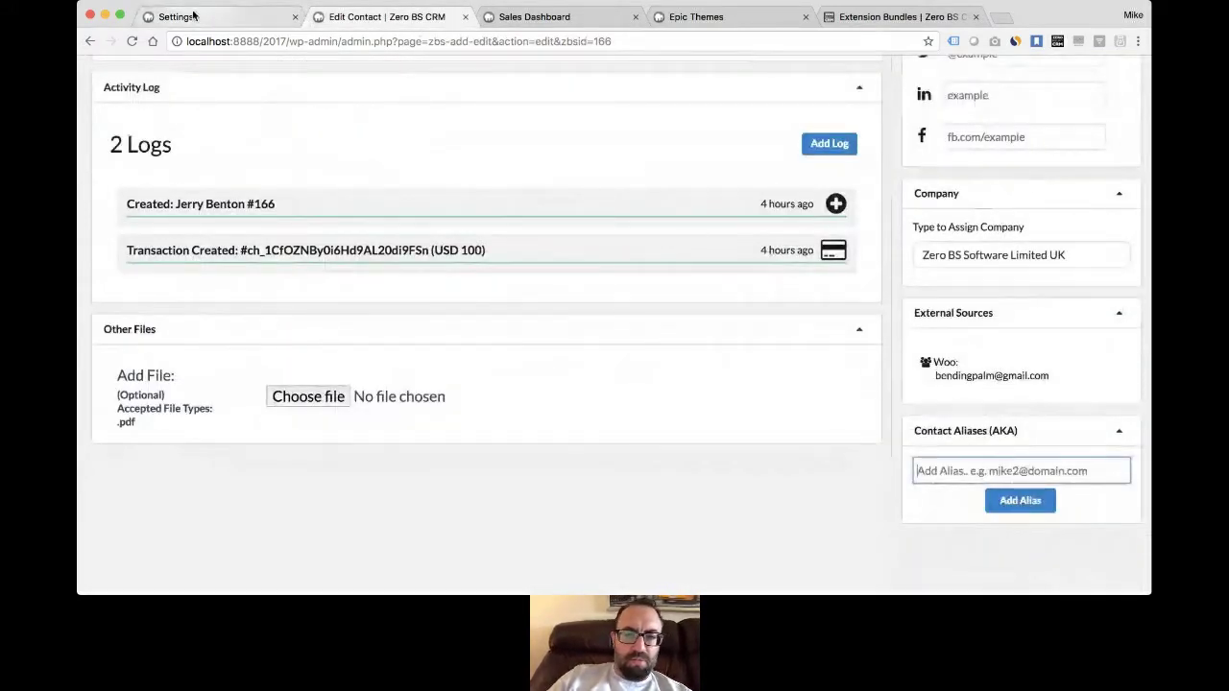
pyautogui.click(192, 17)
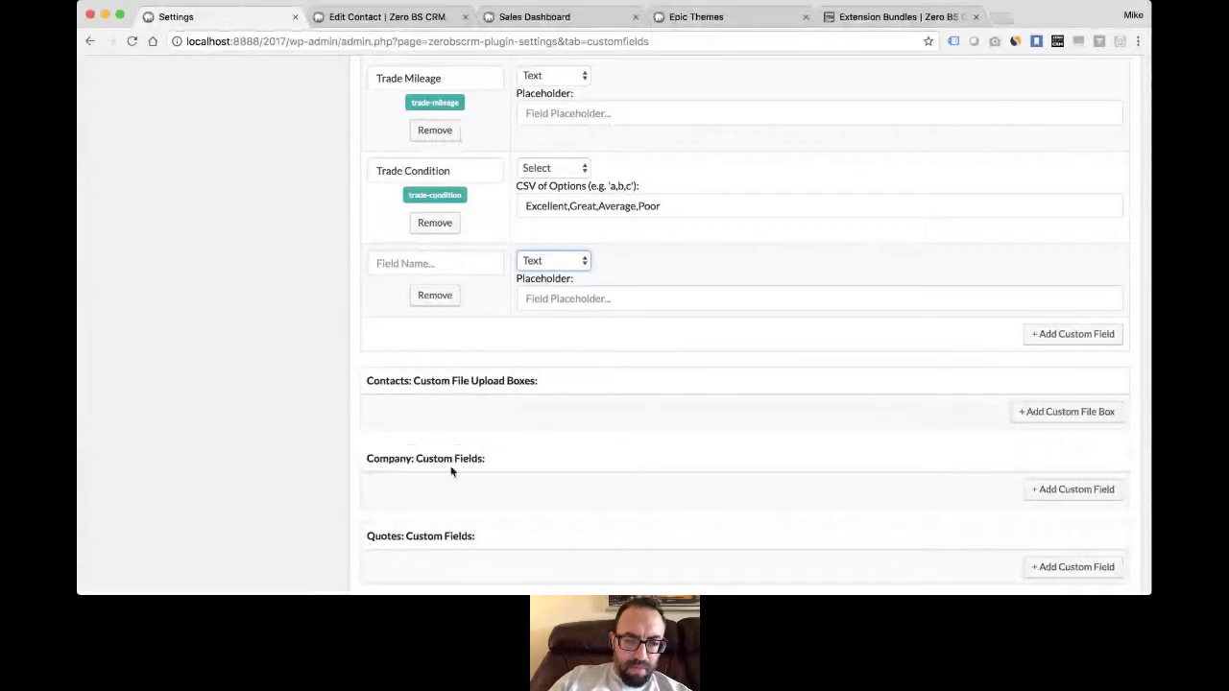
pyautogui.press('super+Tab')
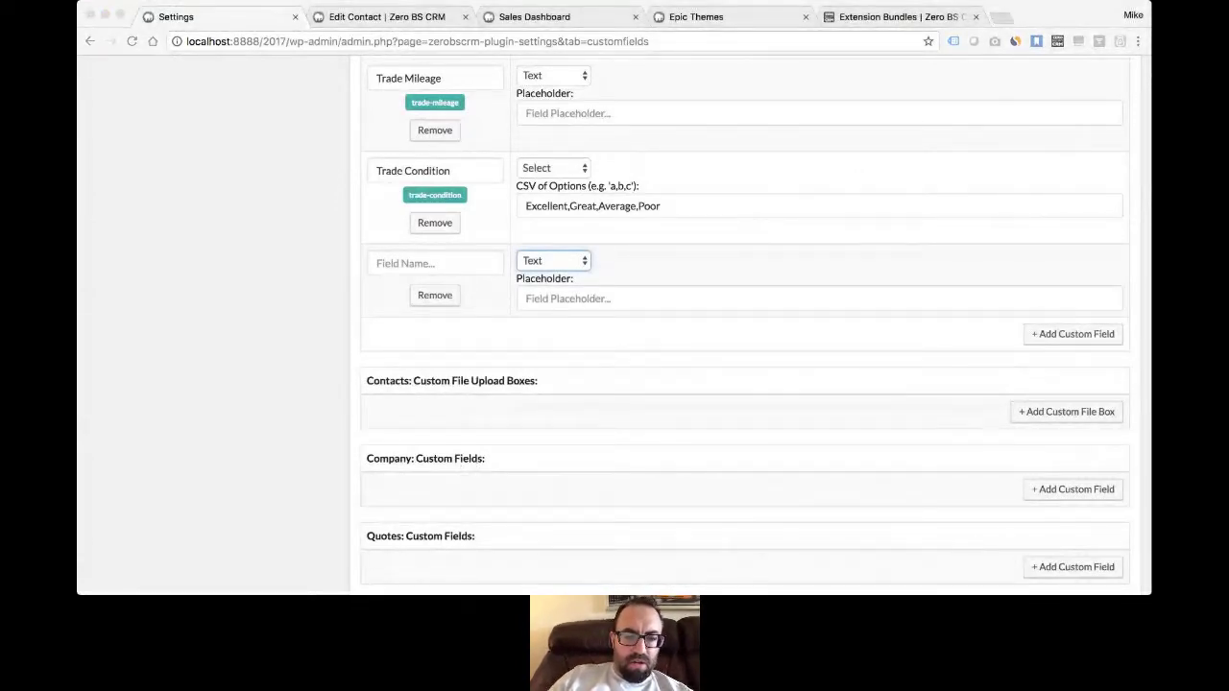
pyautogui.click(505, 449)
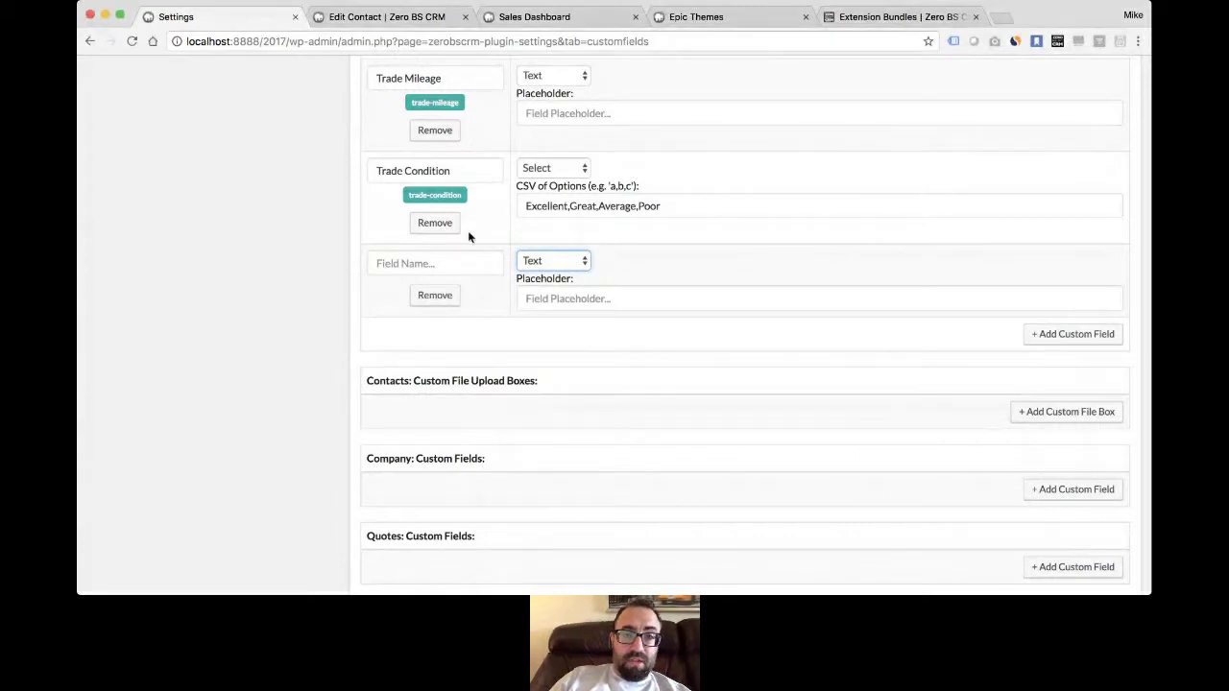
pyautogui.scroll(7, 468, 231)
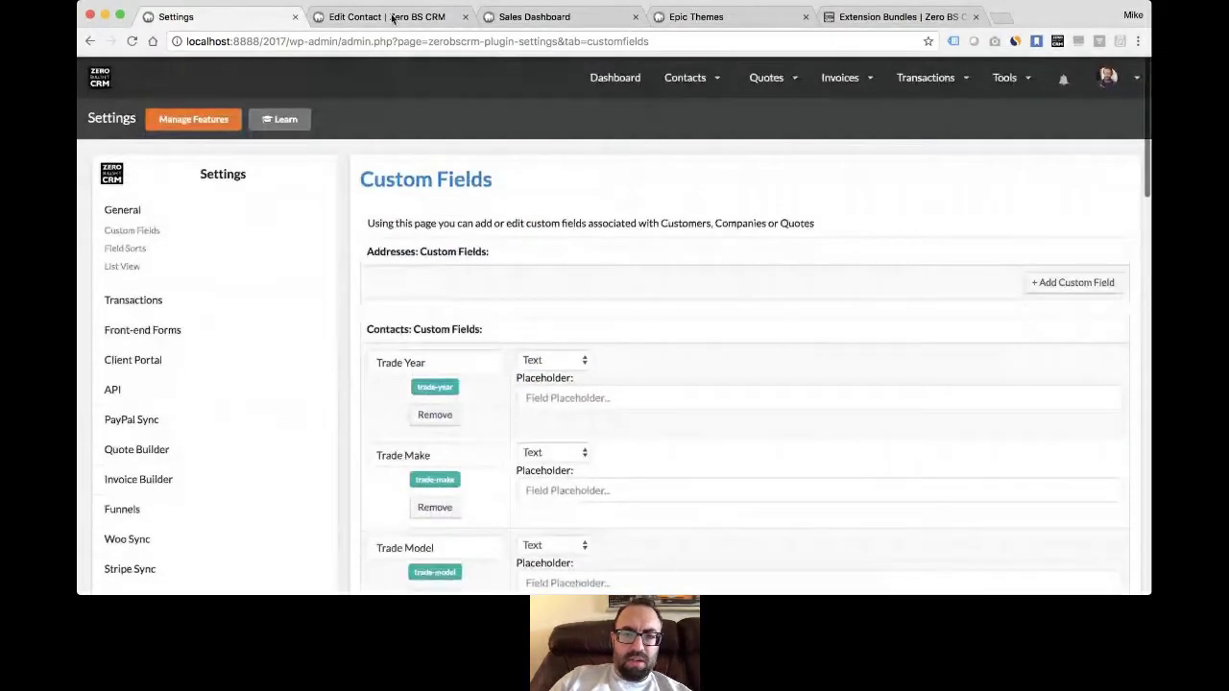
pyautogui.click(393, 19)
# - In the contacts list's Column Manager, add the Trade Year column after Added
pyautogui.moveTo(690, 77)
pyautogui.click(711, 139)
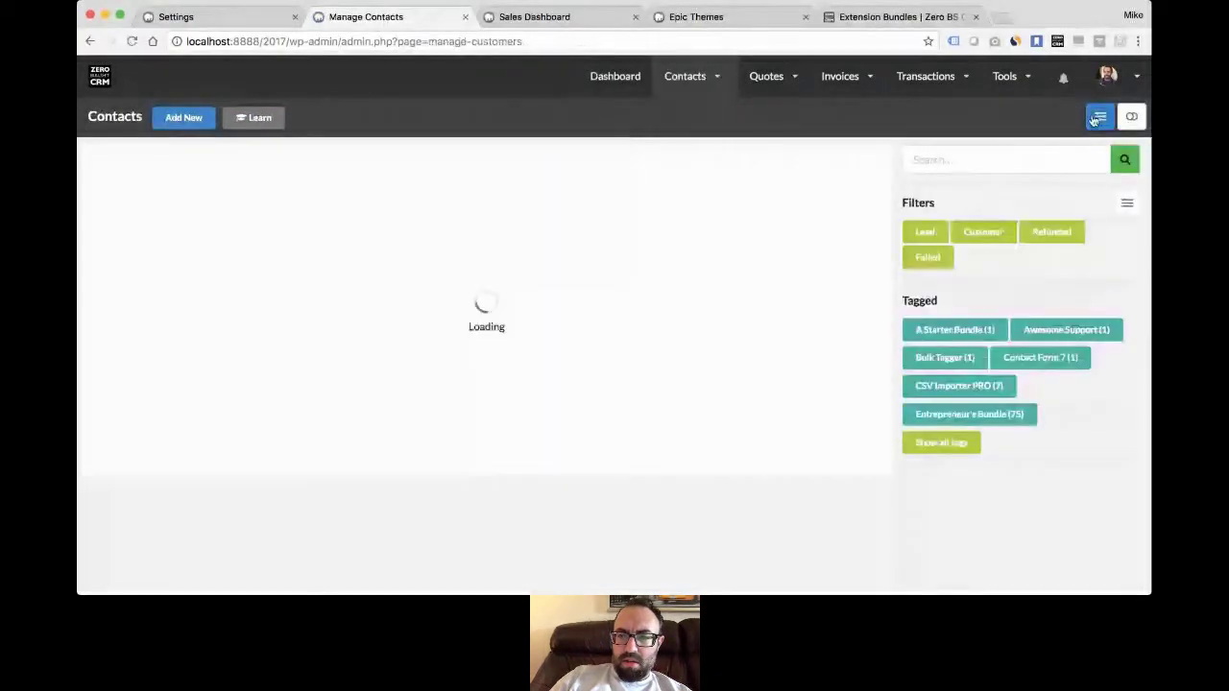
pyautogui.click(1100, 117)
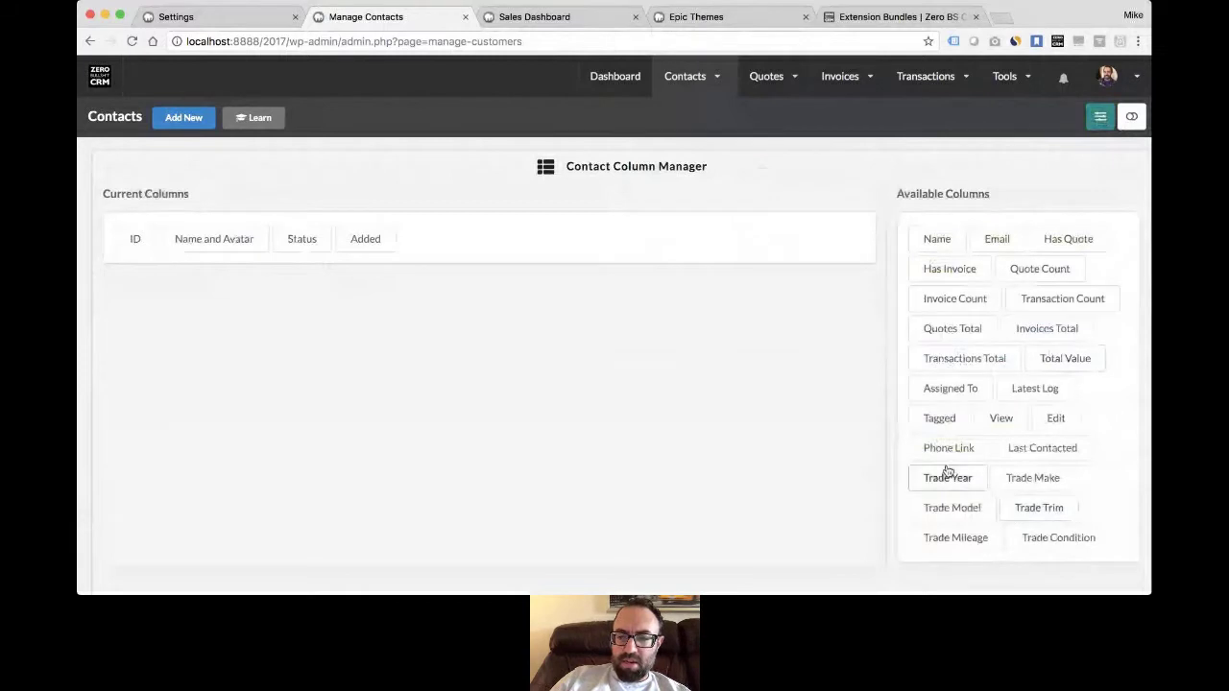
pyautogui.moveTo(943, 482); pyautogui.dragTo(445, 259)
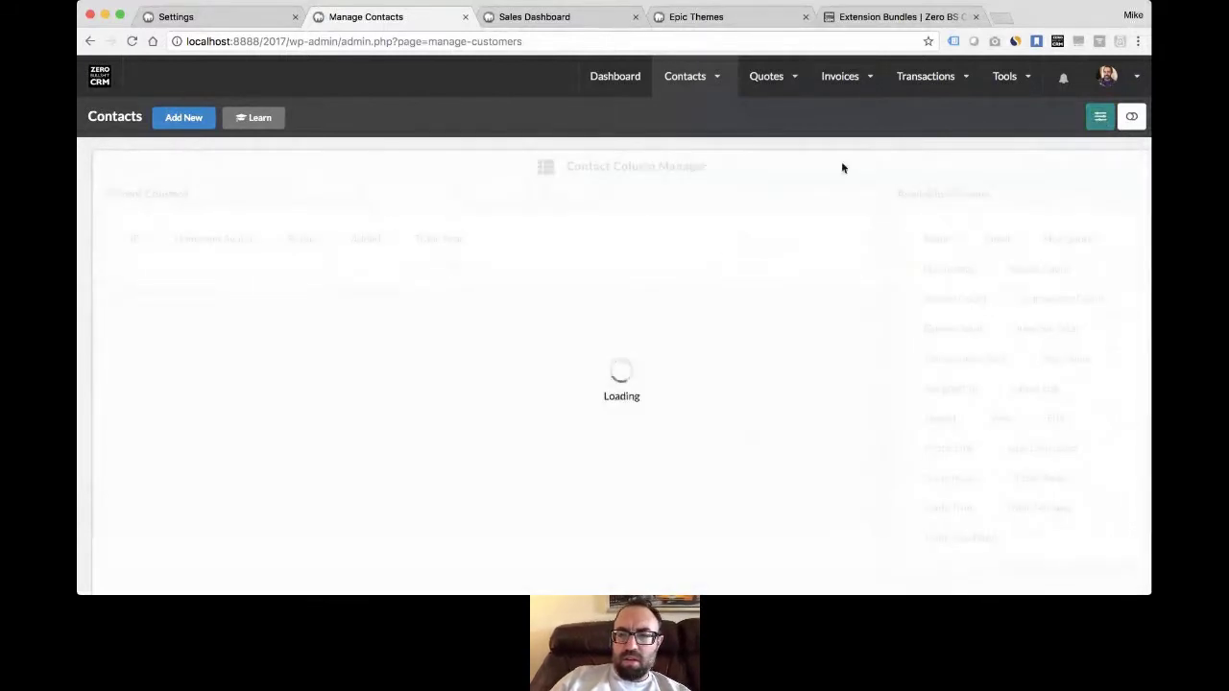
pyautogui.click(1100, 118)
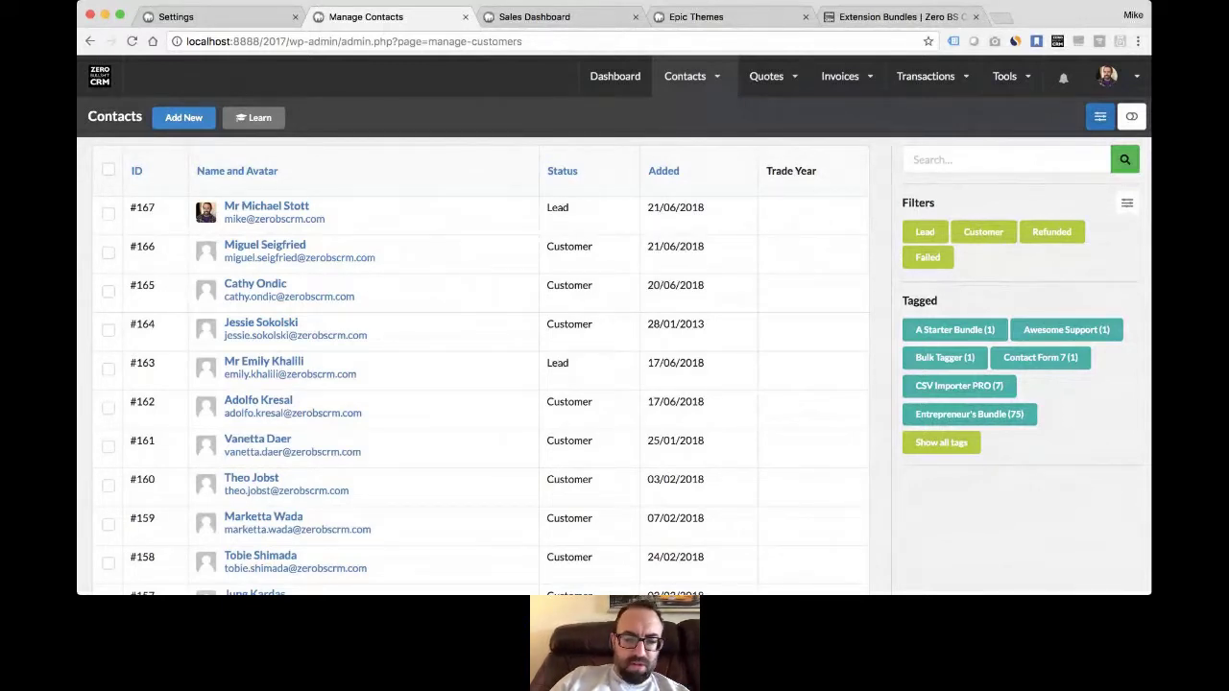
# - Search contacts by a first name, then refine the search so only customer #166 is listed
pyautogui.press('super+Tab')
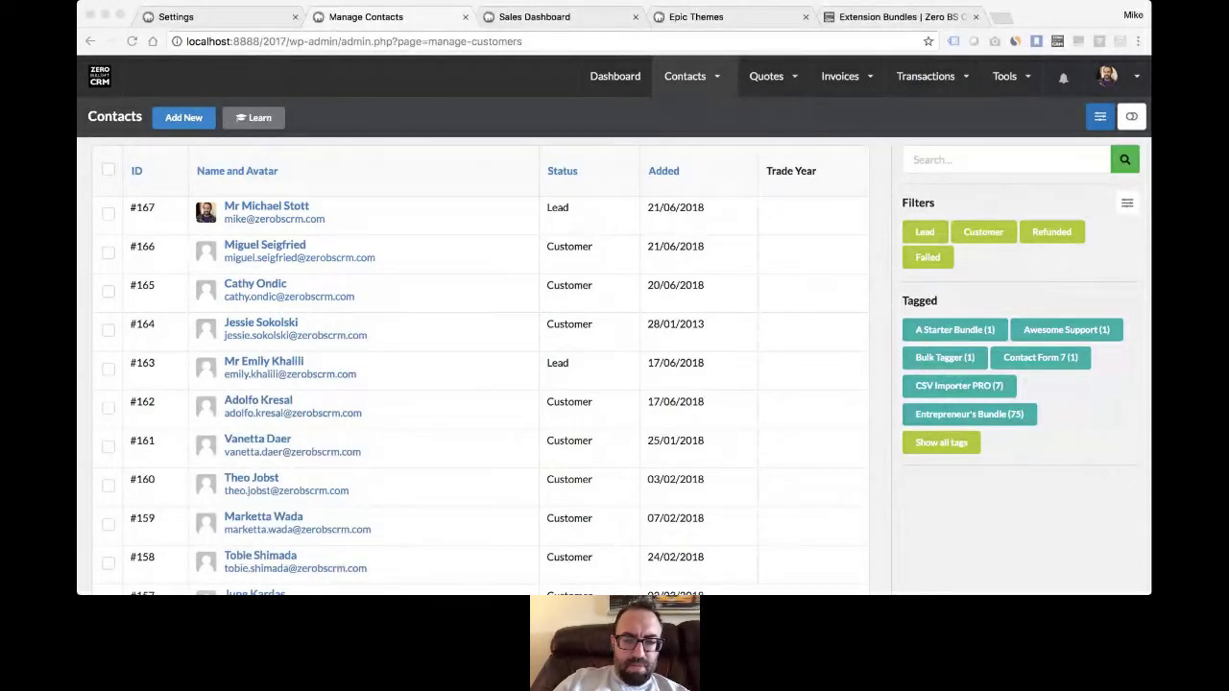
pyautogui.click(957, 195)
pyautogui.write('mike')
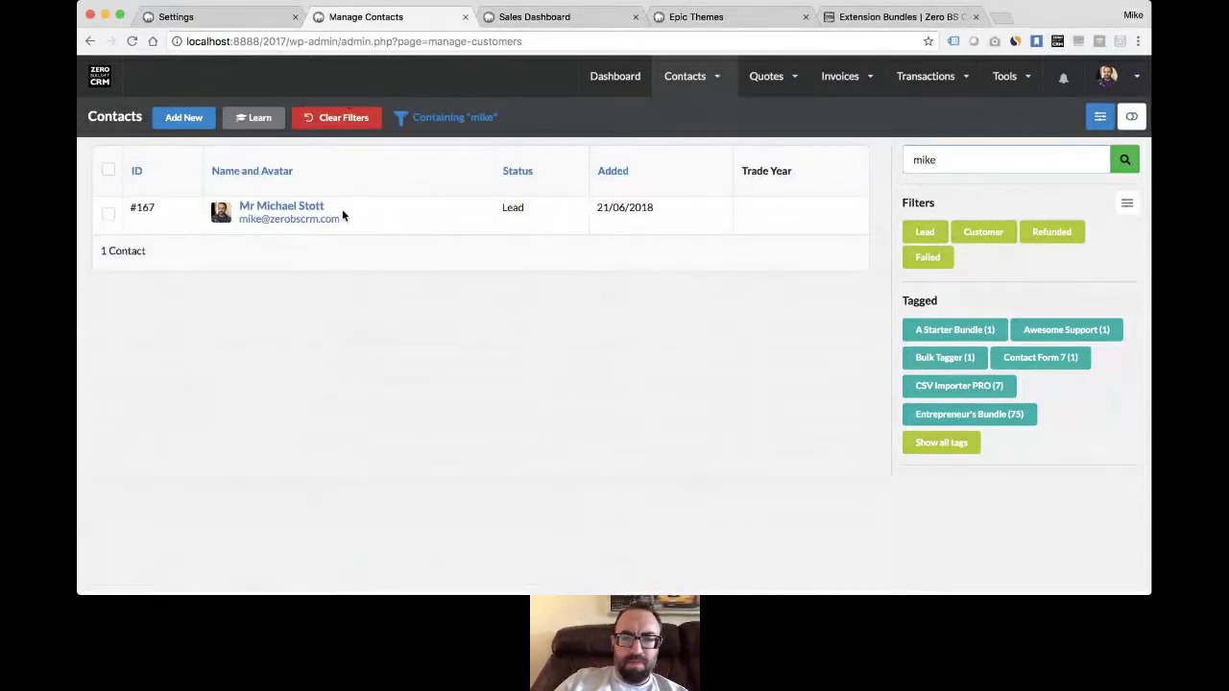
pyautogui.moveTo(962, 164); pyautogui.dragTo(834, 143)
pyautogui.write('miguel')
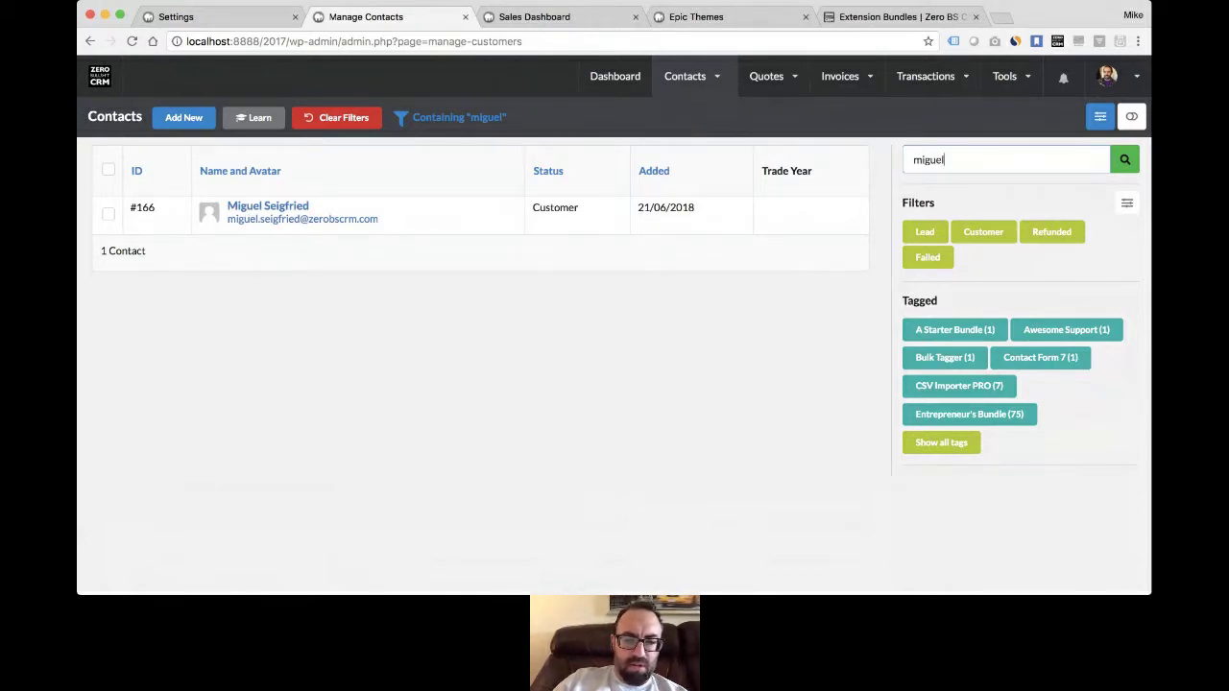
pyautogui.press('super+Tab')
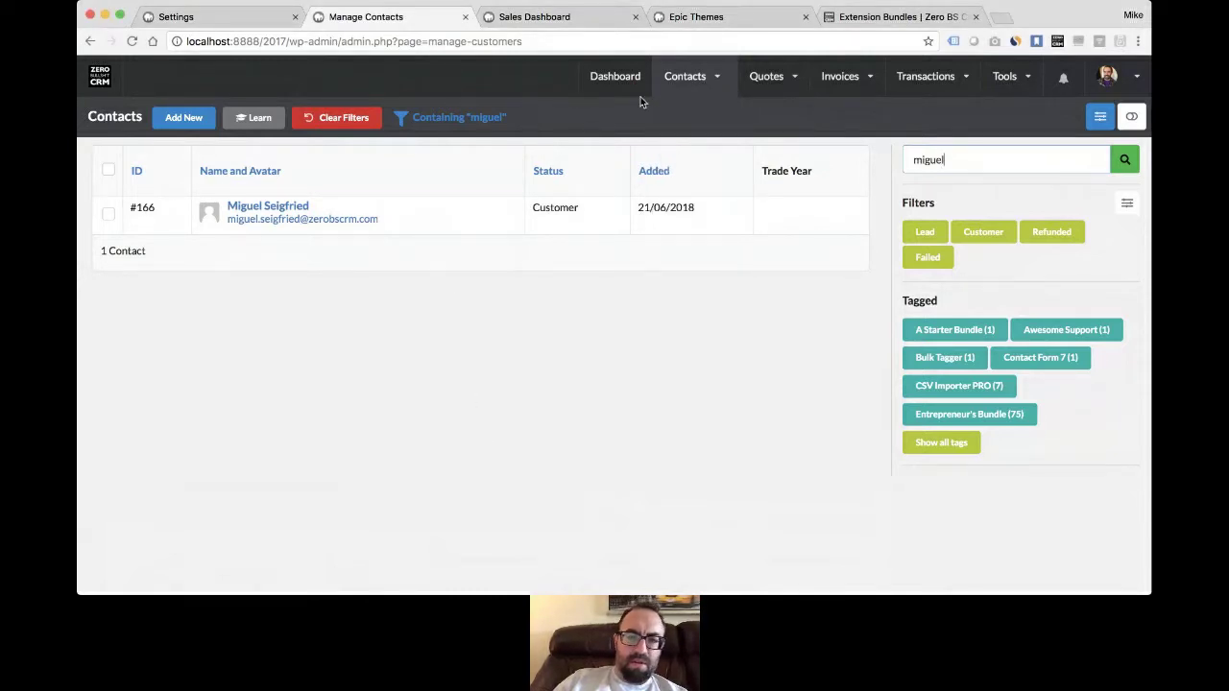
# - Open lead #167's contact record and start a new transaction from its Transactions section
pyautogui.moveTo(677, 89)
pyautogui.click(705, 138)
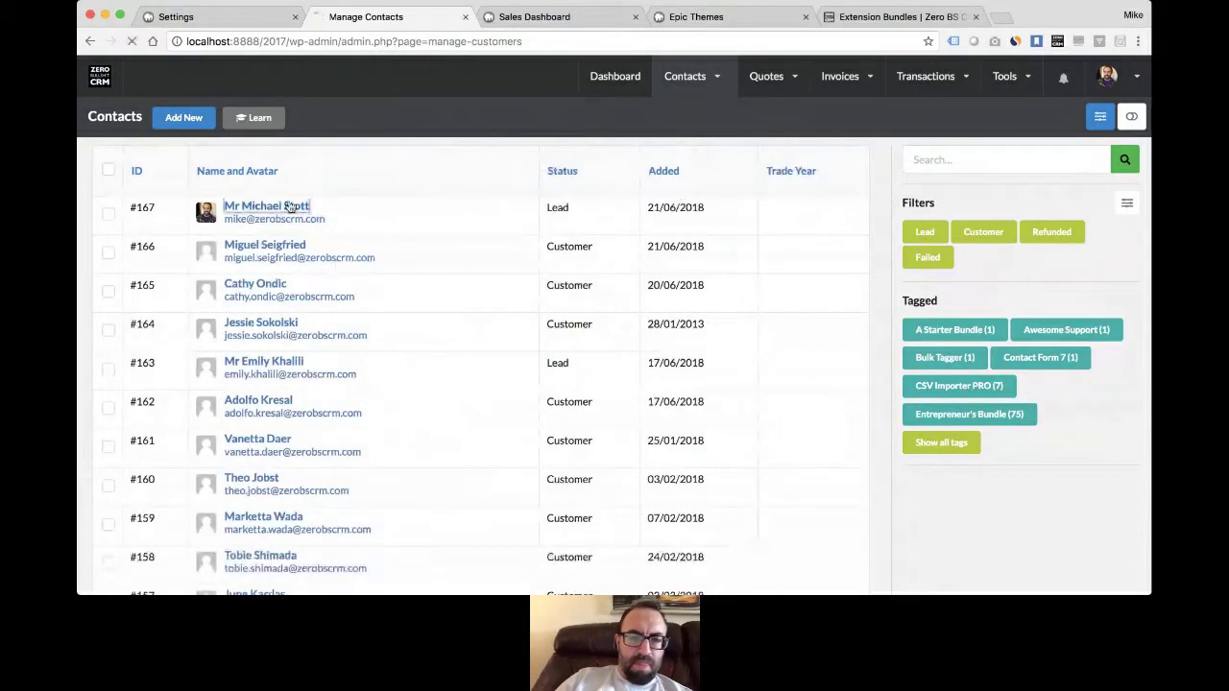
pyautogui.click(266, 205)
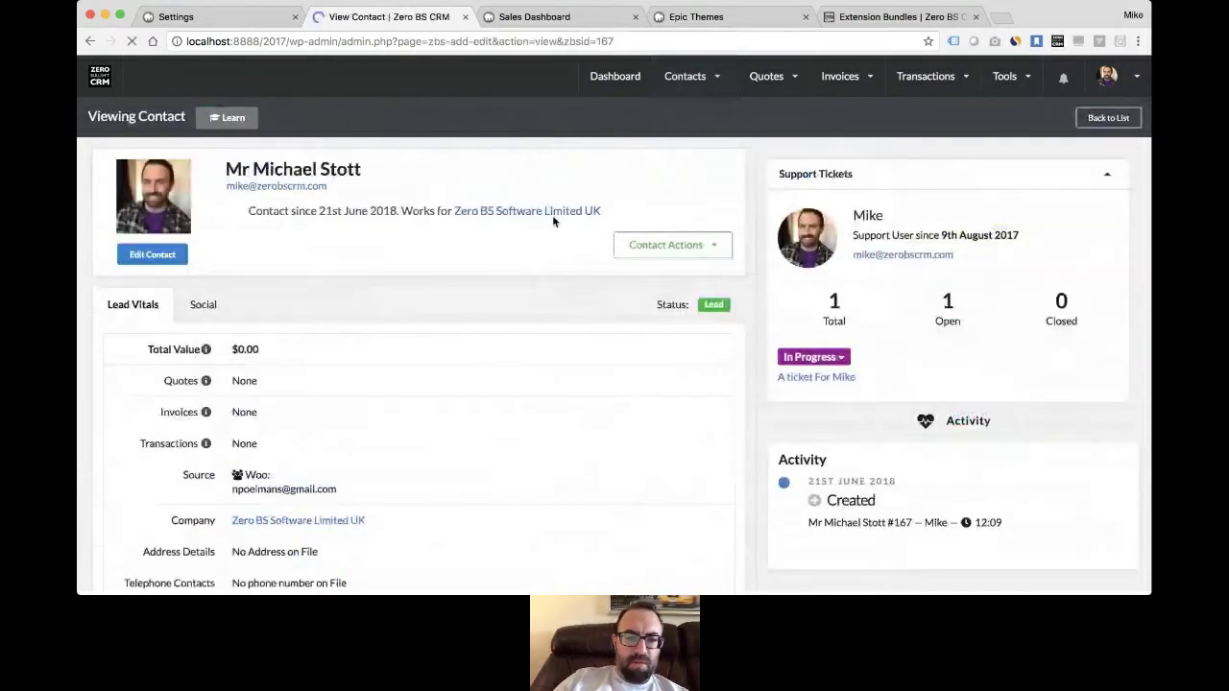
pyautogui.scroll(-3, 485, 297)
pyautogui.click(276, 397)
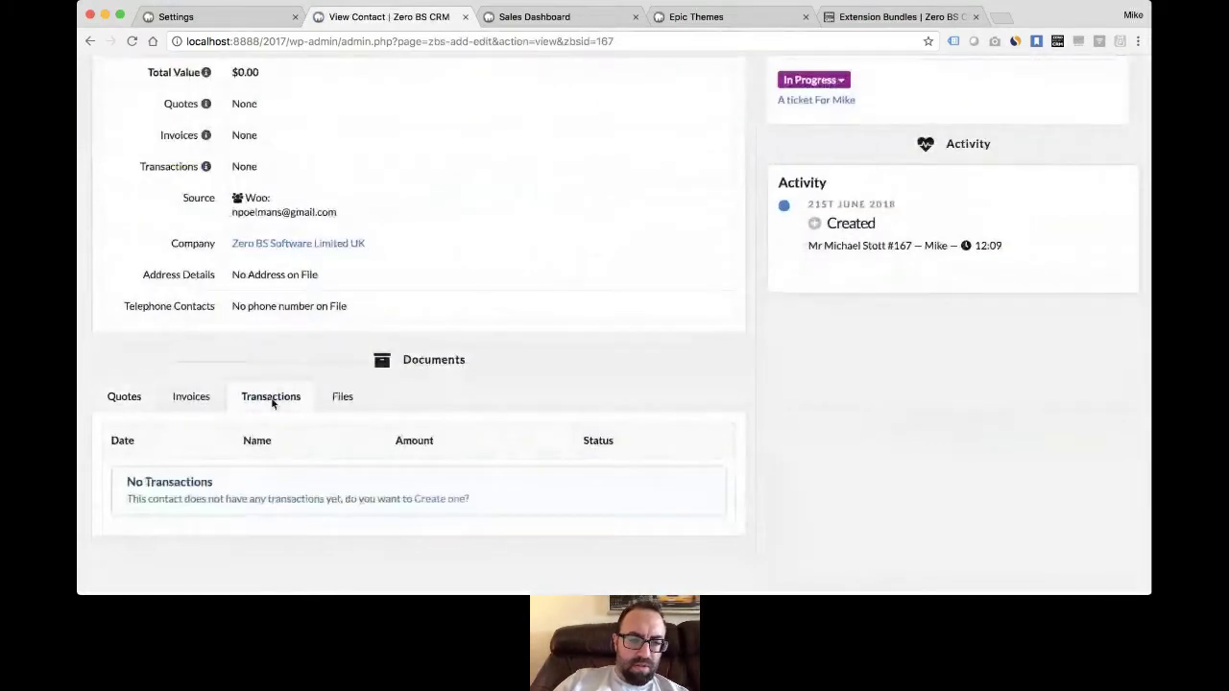
pyautogui.click(437, 499)
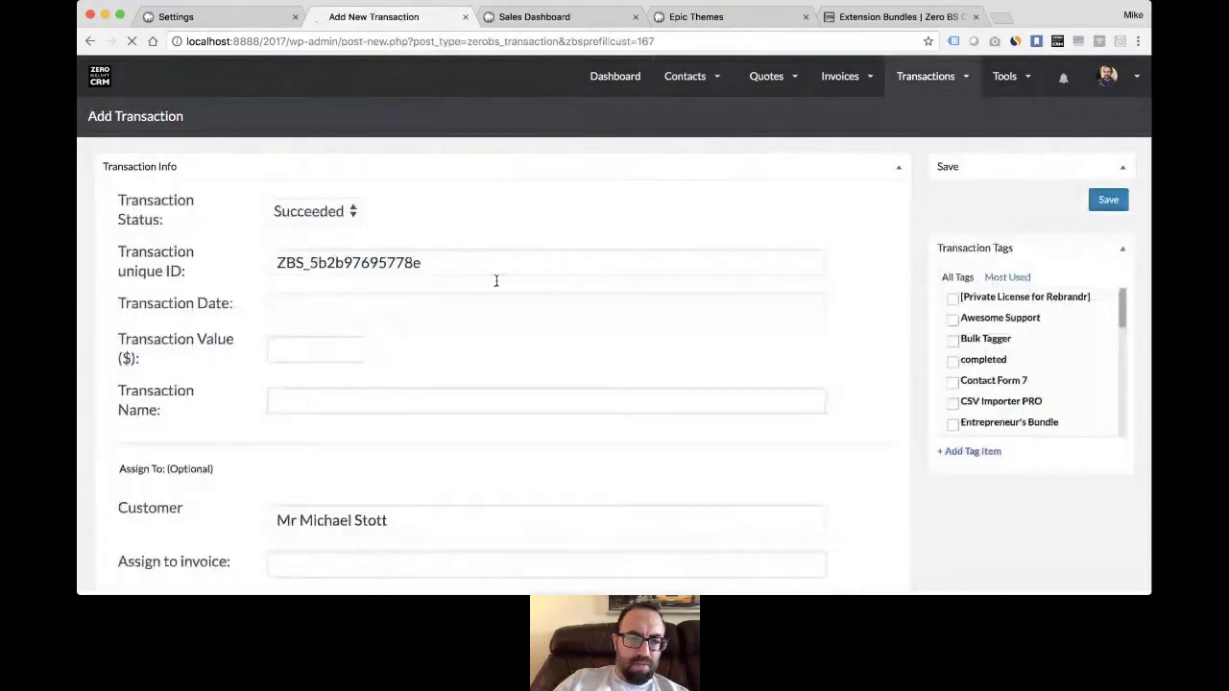
# - Save the Pending transaction with value 300 named 'Purchase in the works'
pyautogui.scroll(-1, 497, 281)
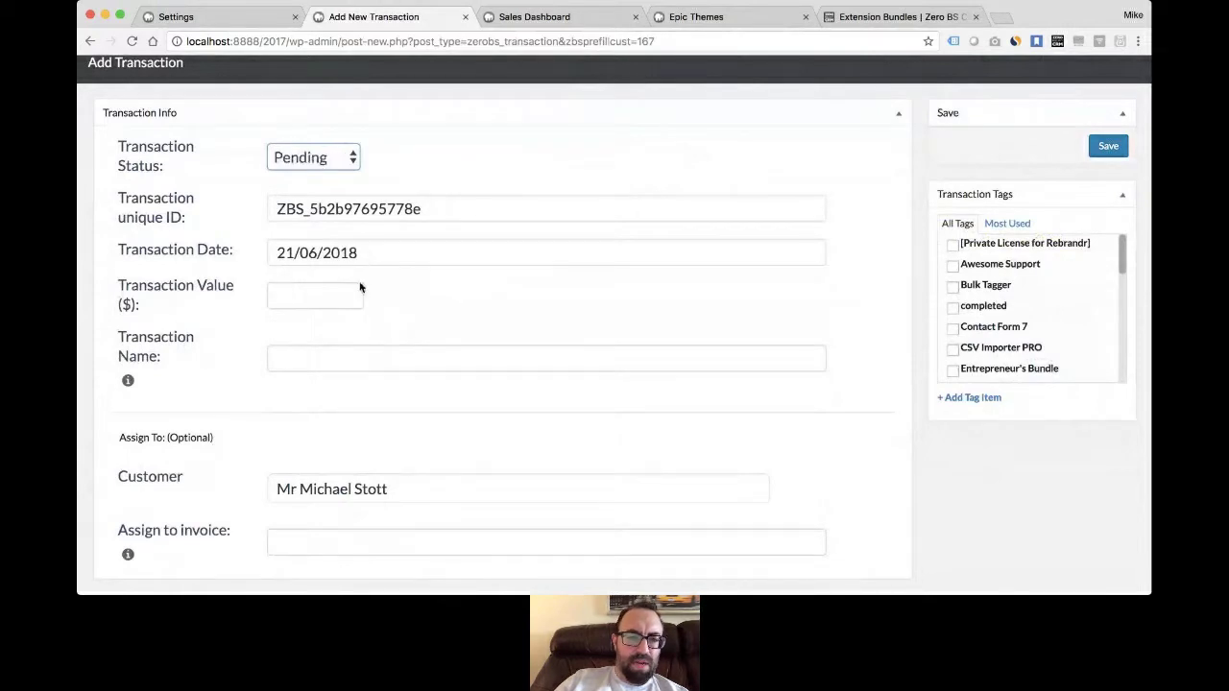
pyautogui.click(343, 296)
pyautogui.write('300')
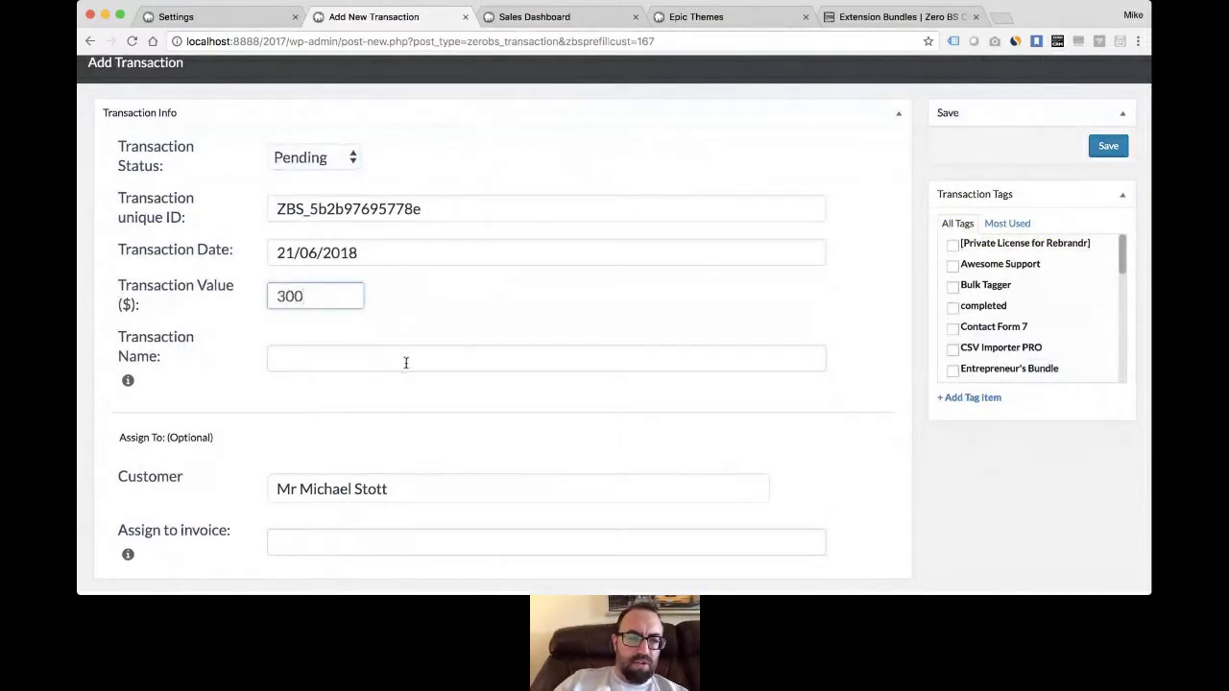
pyautogui.click(371, 363)
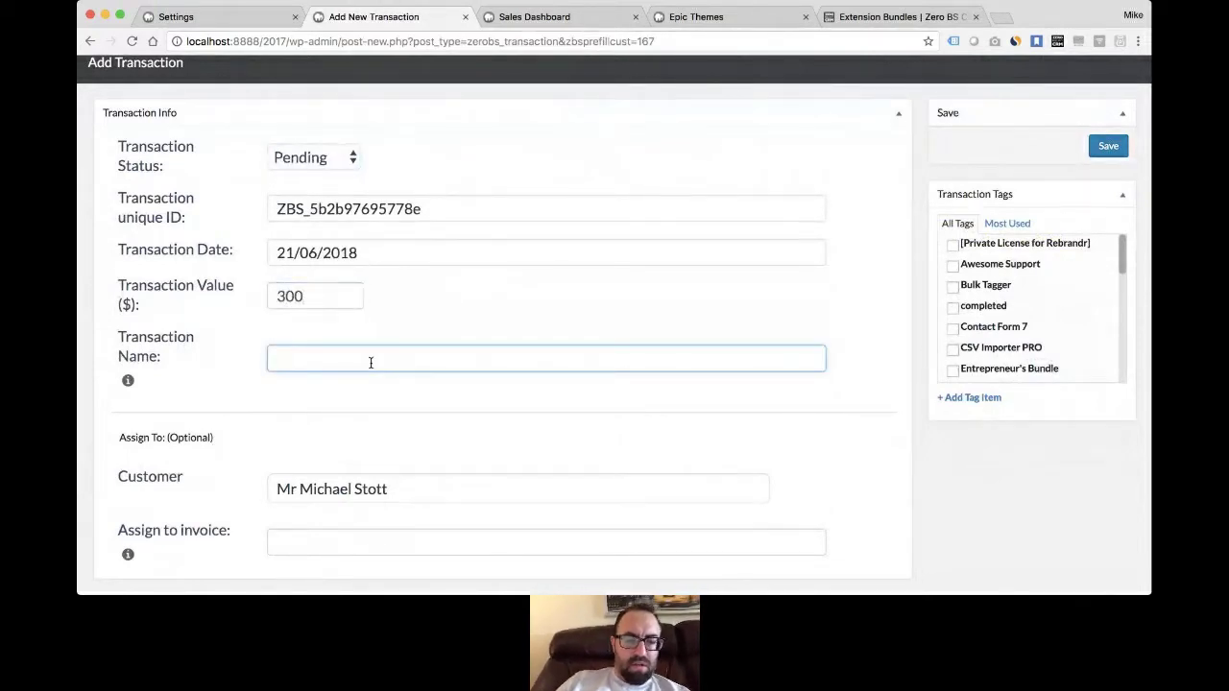
pyautogui.write('Pu')
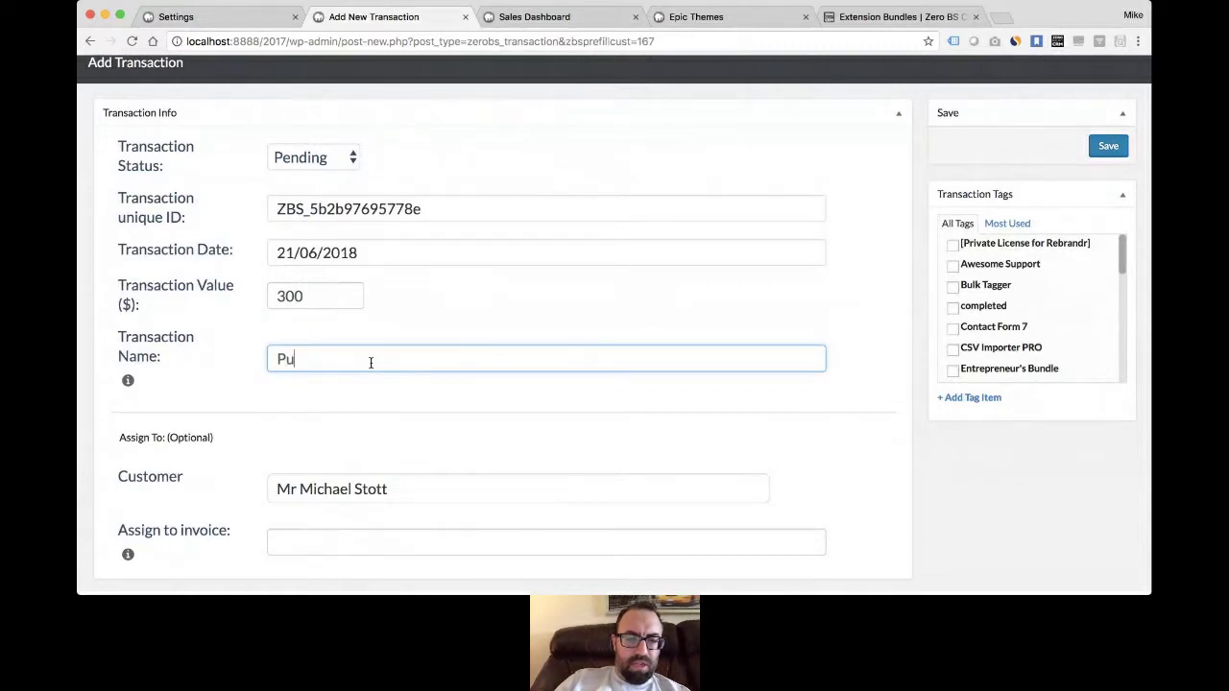
pyautogui.write('rchase in the works')
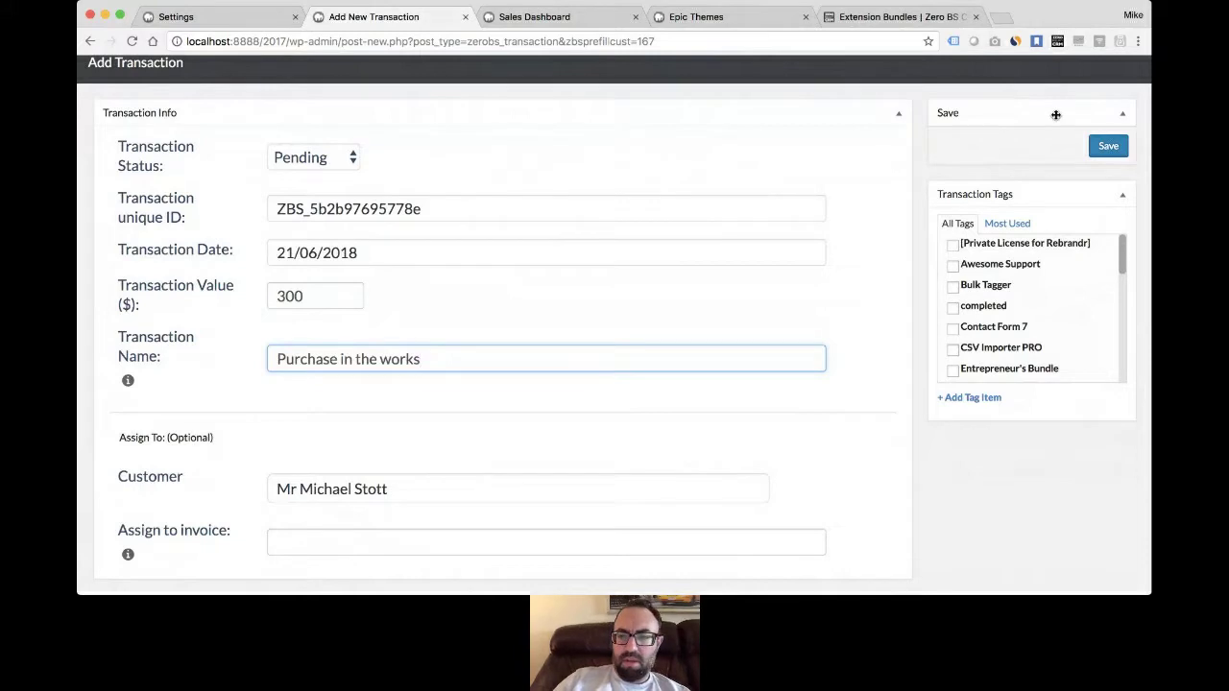
pyautogui.click(1107, 147)
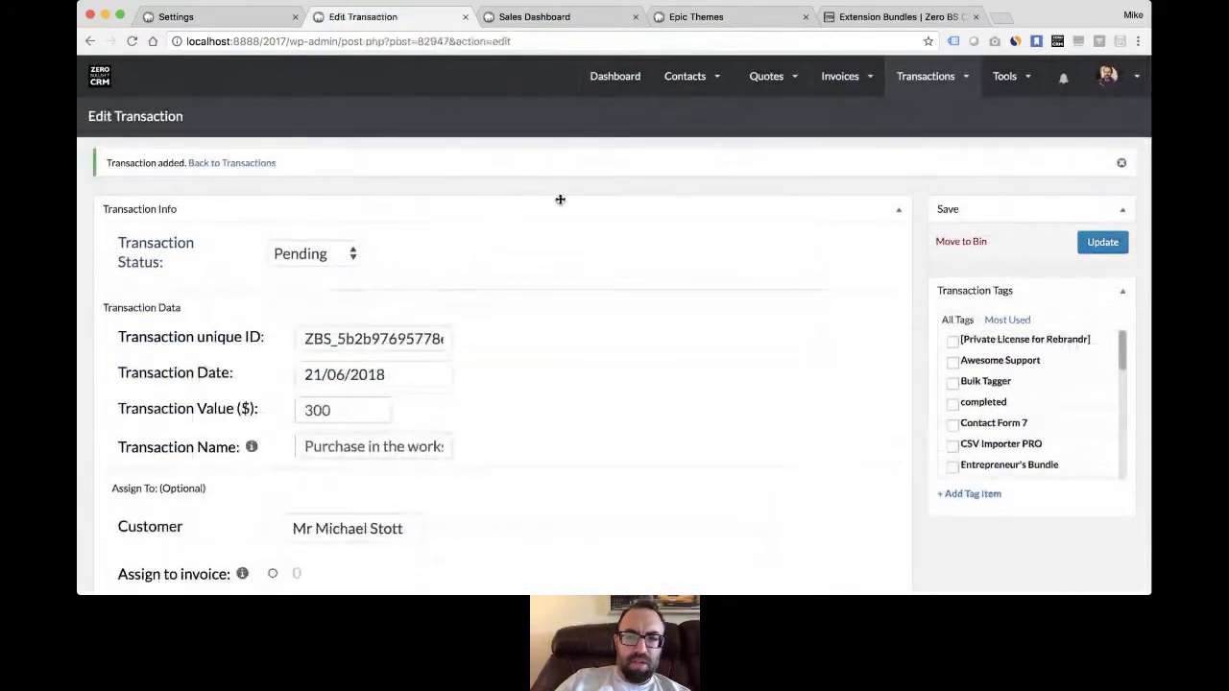
# - Add Pending to the Transactions list filters and show only pending transactions
pyautogui.moveTo(920, 94)
pyautogui.click(951, 142)
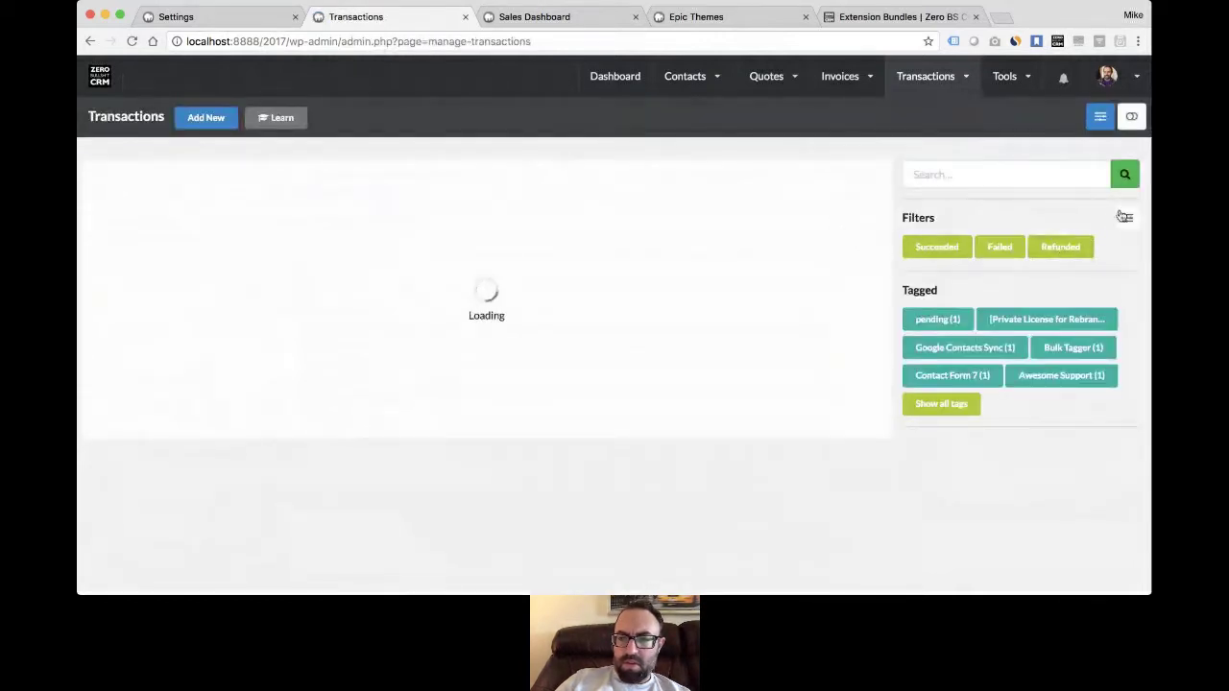
pyautogui.click(1125, 217)
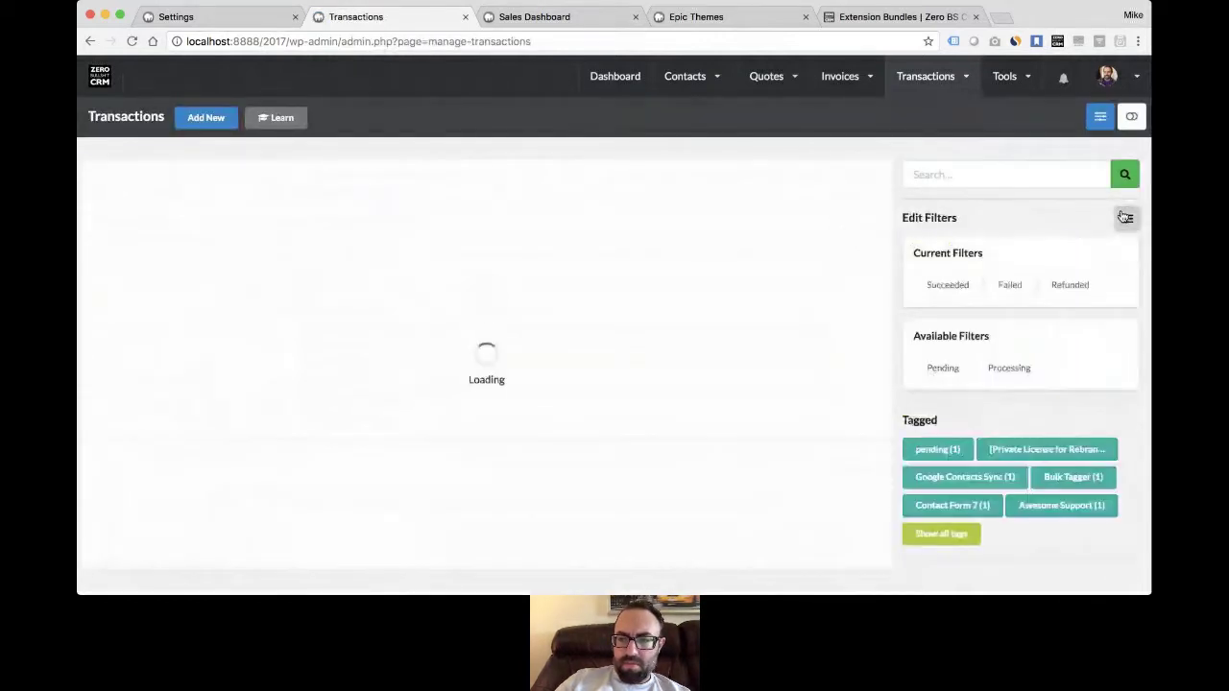
pyautogui.moveTo(945, 368); pyautogui.dragTo(1092, 294)
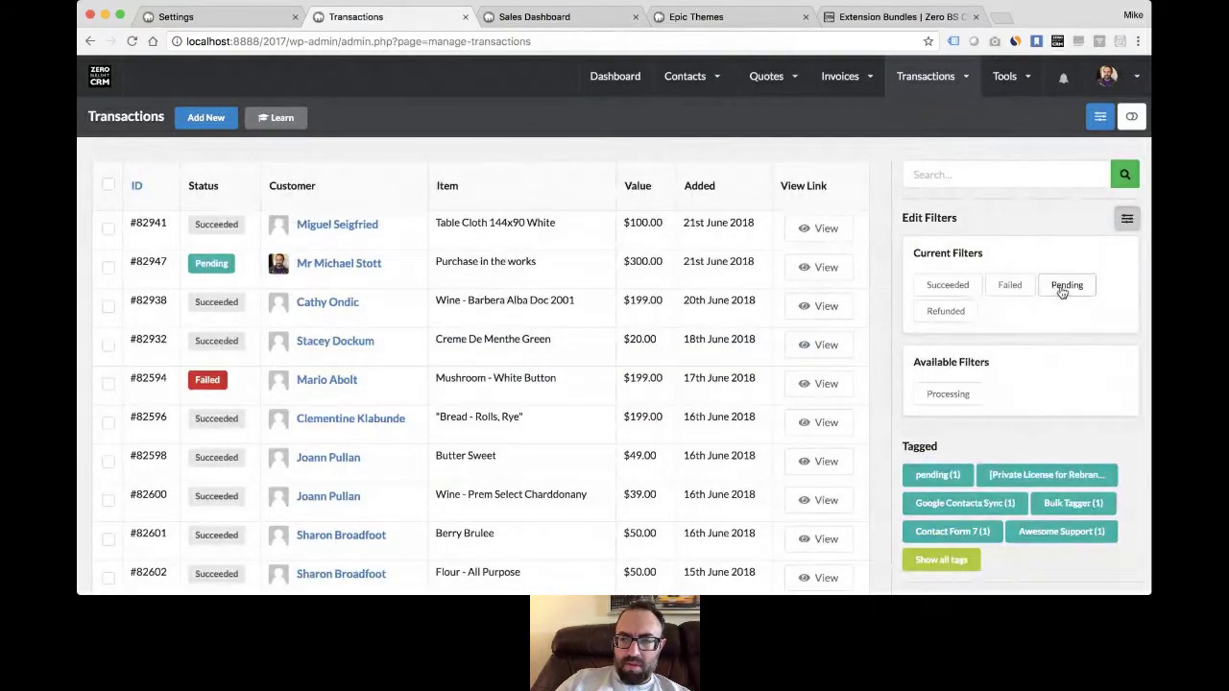
pyautogui.click(1127, 218)
pyautogui.click(1071, 255)
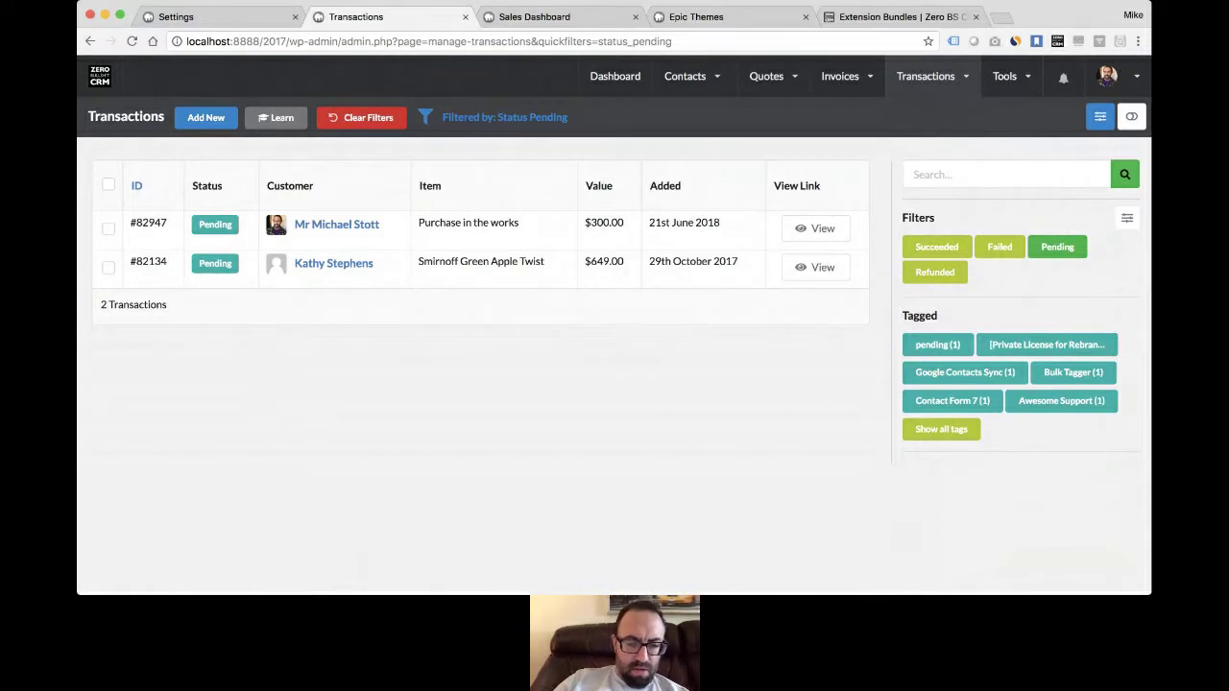
pyautogui.press('super+Tab')
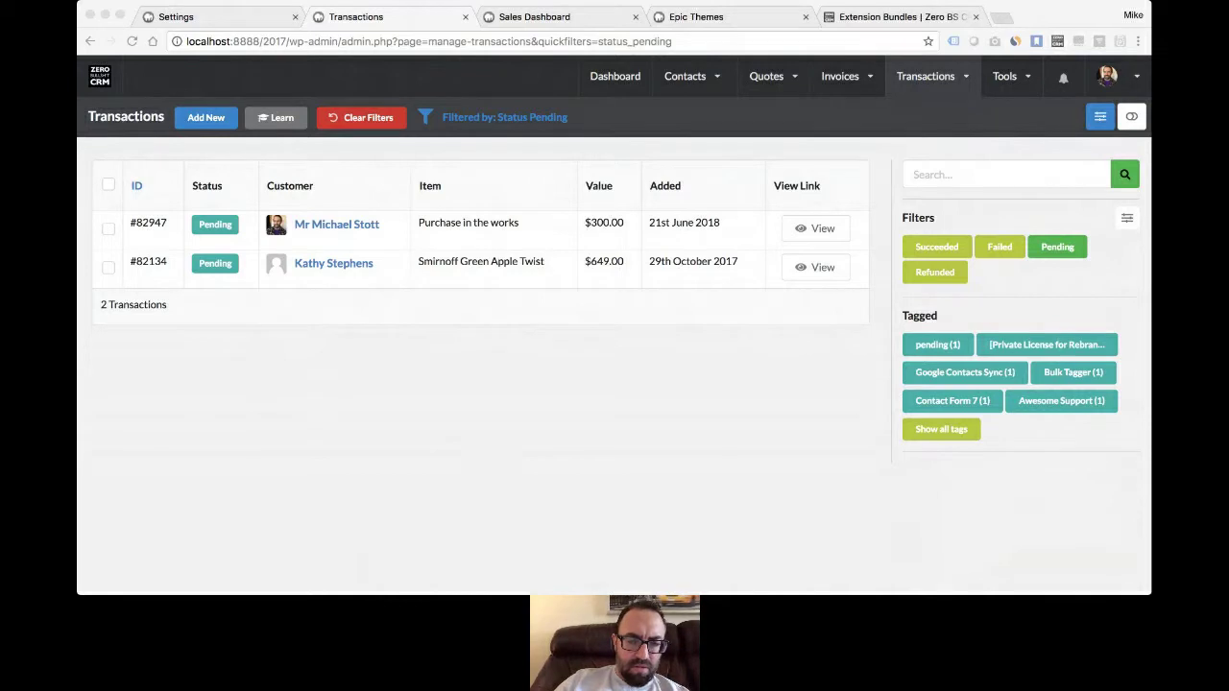
# - Return to the full Contacts list with its Trade Year column, then go to the dashboard
pyautogui.click(480, 440)
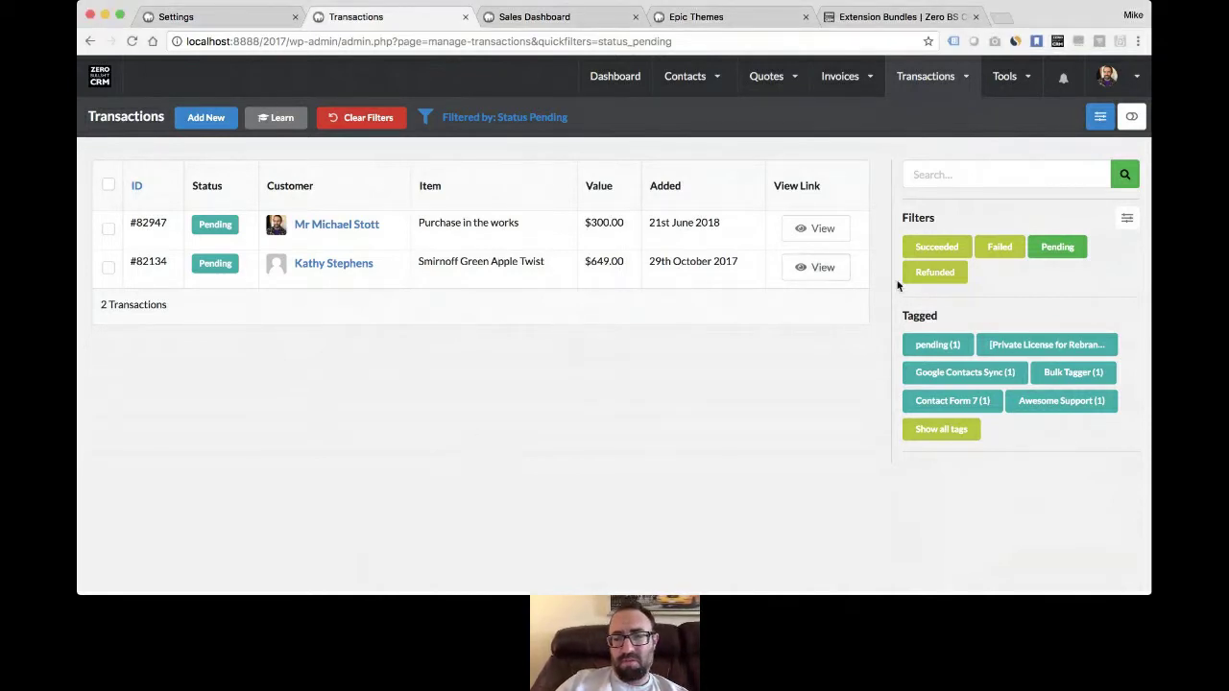
pyautogui.moveTo(689, 77)
pyautogui.click(691, 137)
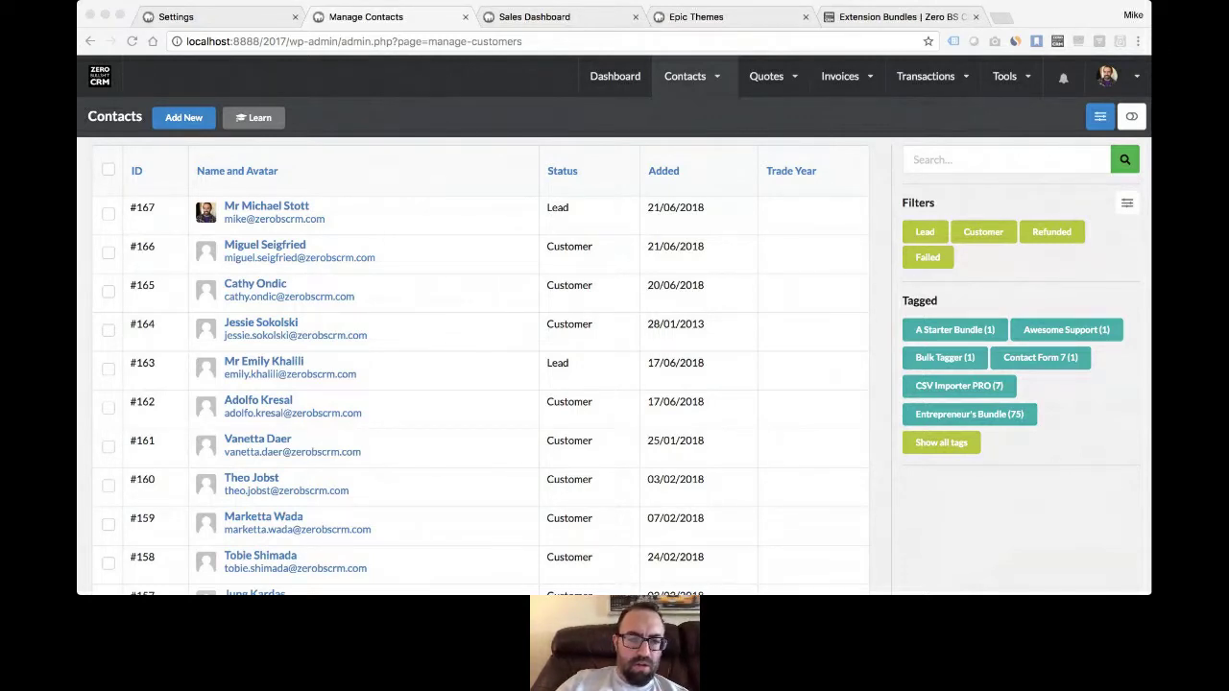
pyautogui.click(483, 445)
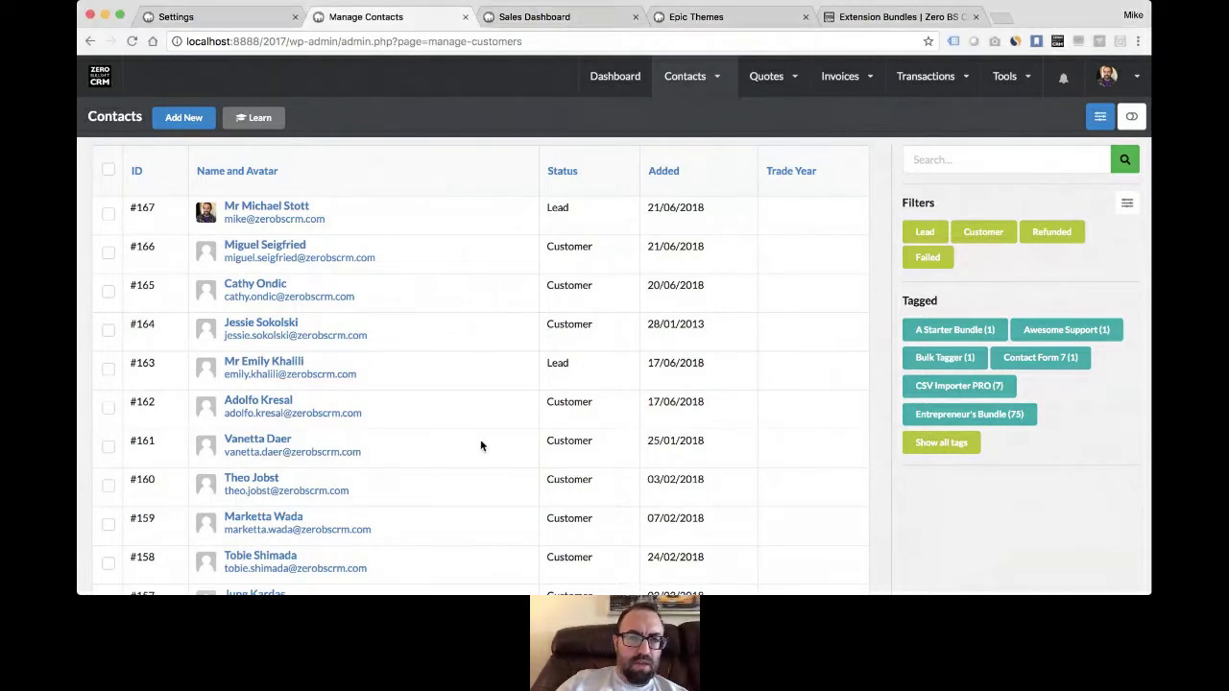
pyautogui.click(609, 85)
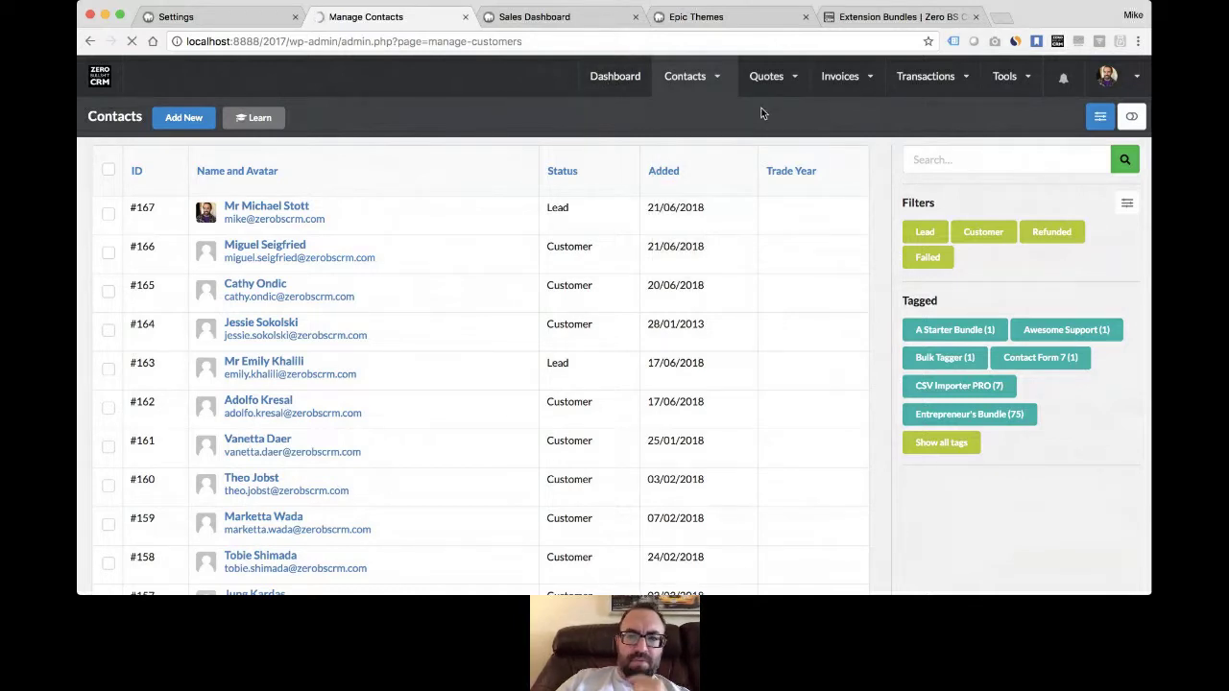
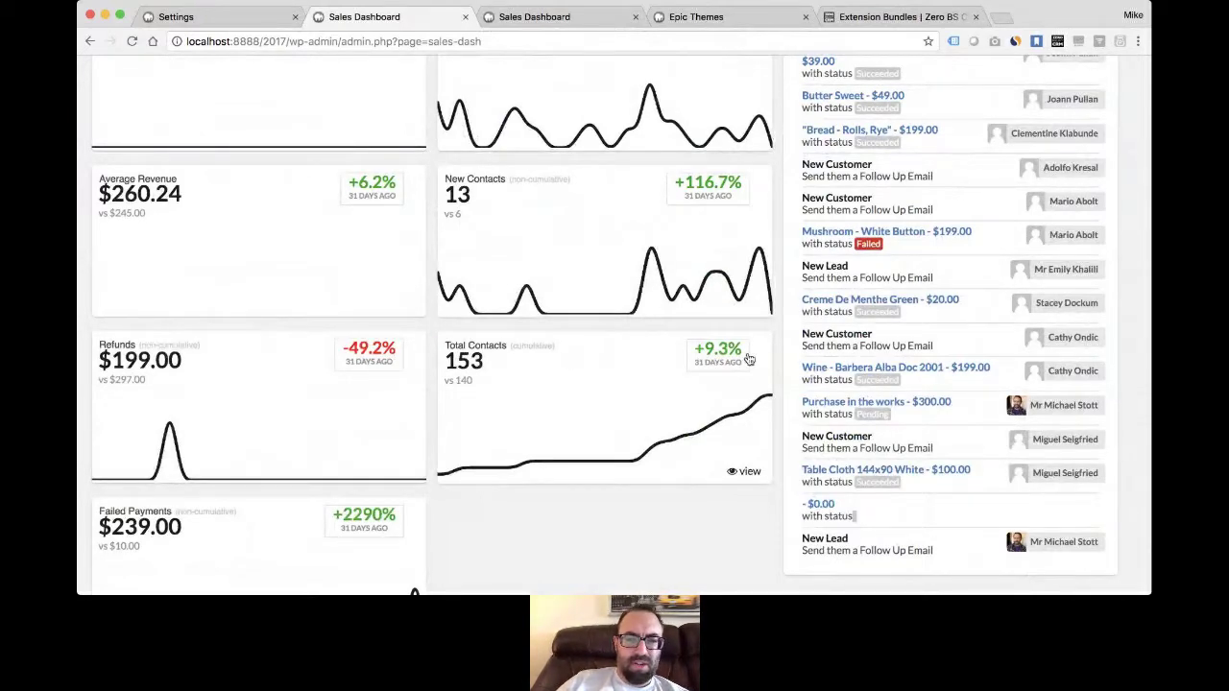
# - Scroll through the May 2018 Sales Dashboard's revenue cards, contact totals and Recent Activity feed
pyautogui.scroll(-1, 749, 359)
pyautogui.scroll(1, 749, 360)
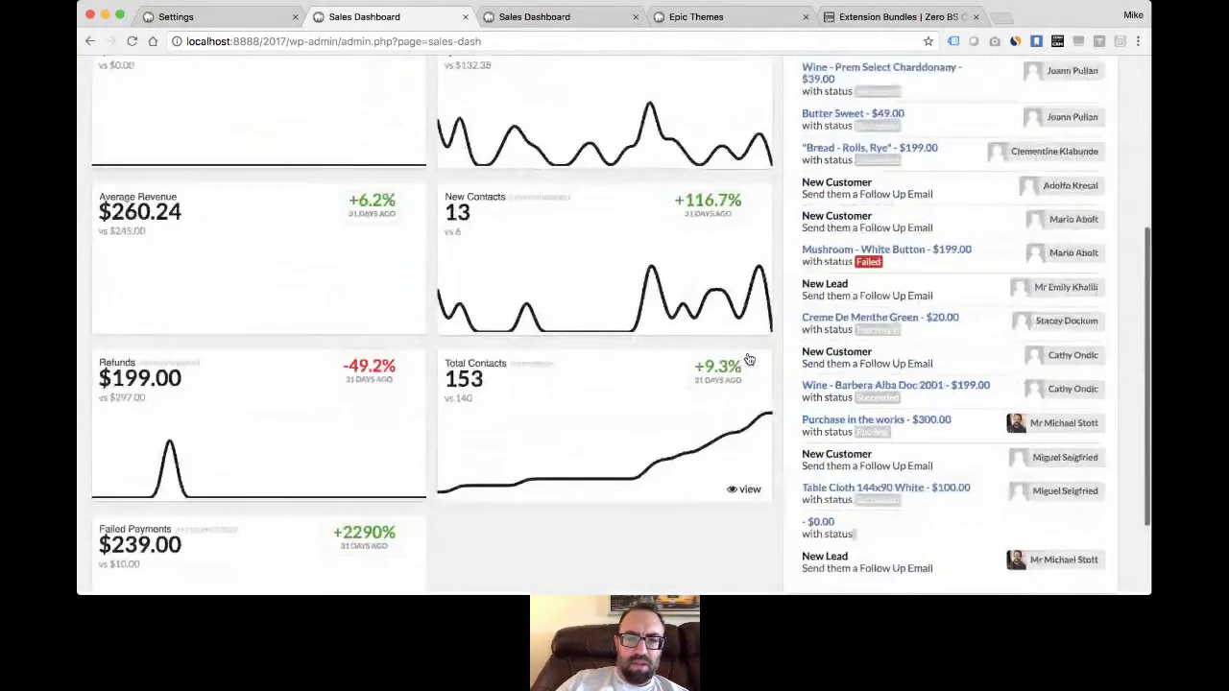
pyautogui.scroll(1, 749, 359)
pyautogui.scroll(-2, 617, 171)
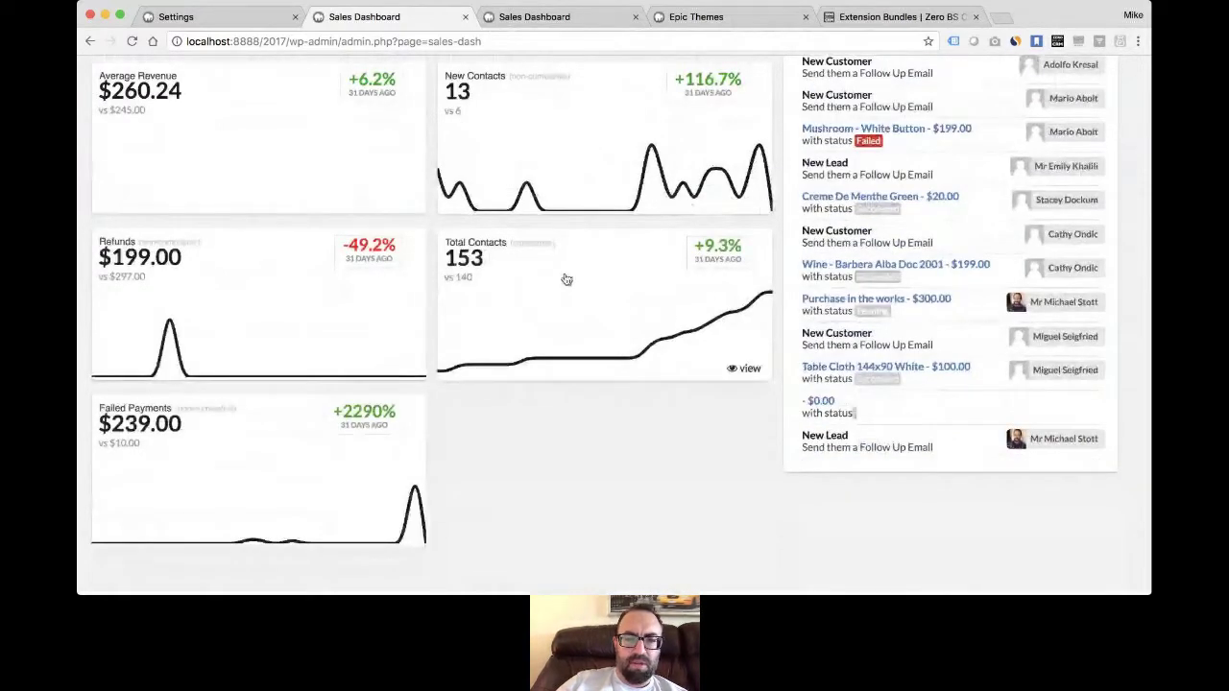
pyautogui.scroll(7, 566, 279)
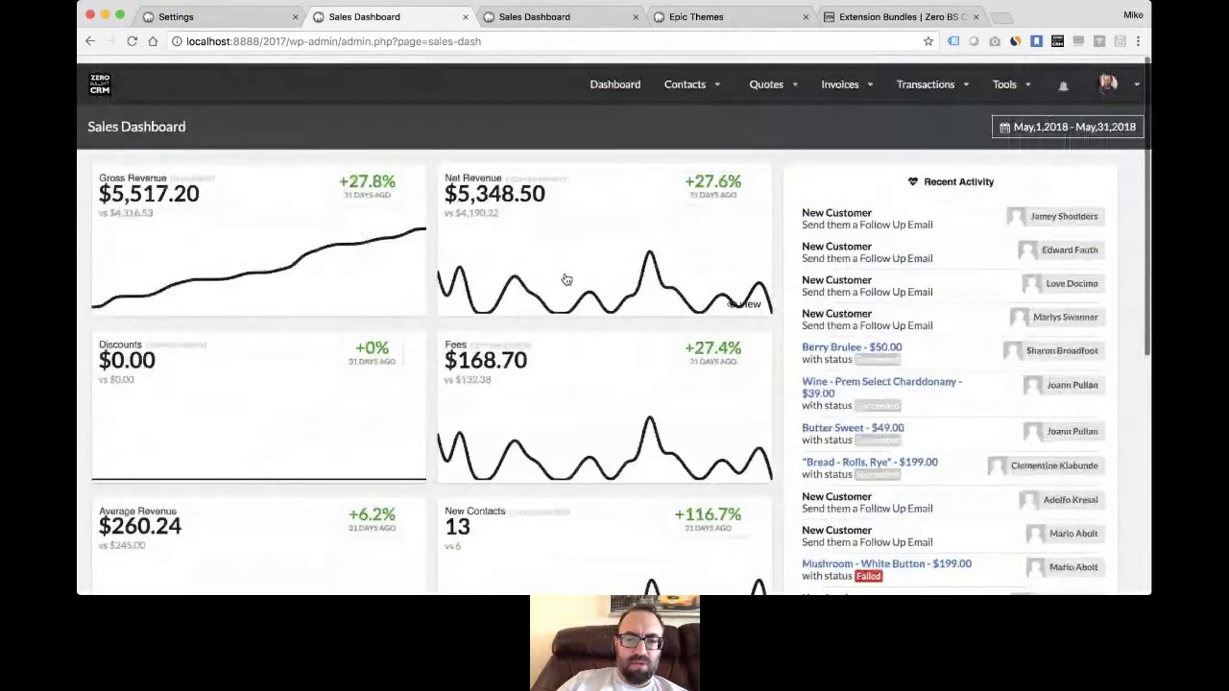
pyautogui.scroll(-3, 566, 279)
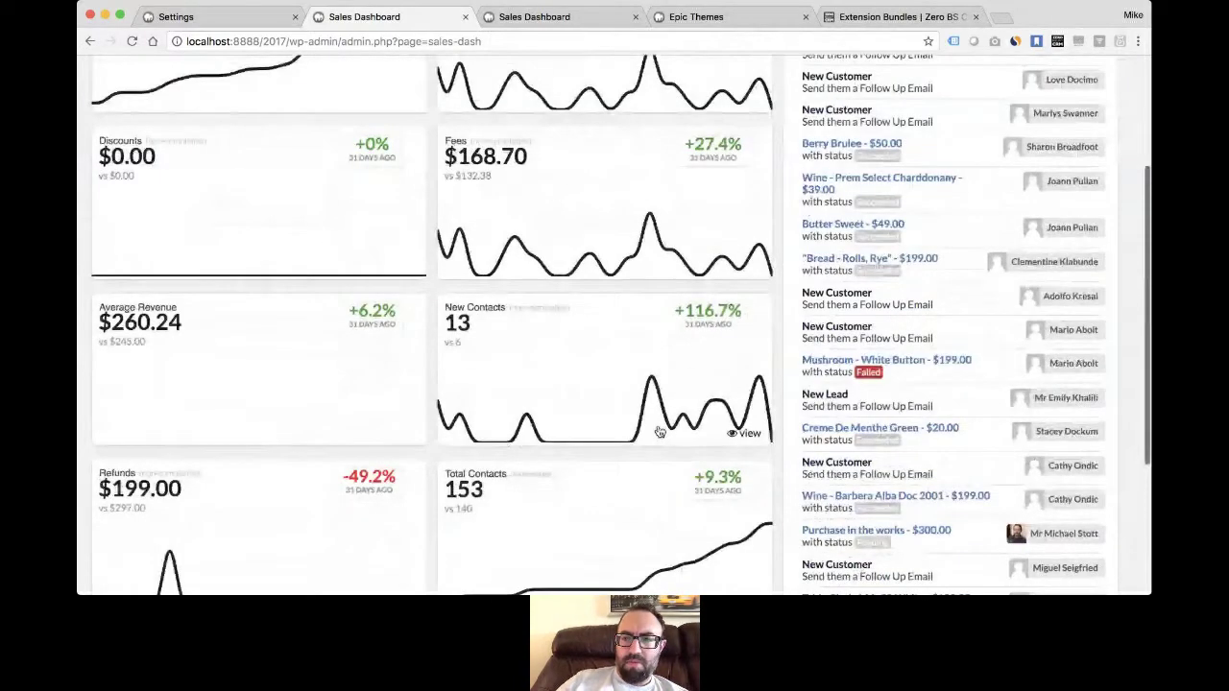
pyautogui.scroll(3, 660, 432)
pyautogui.click(1067, 118)
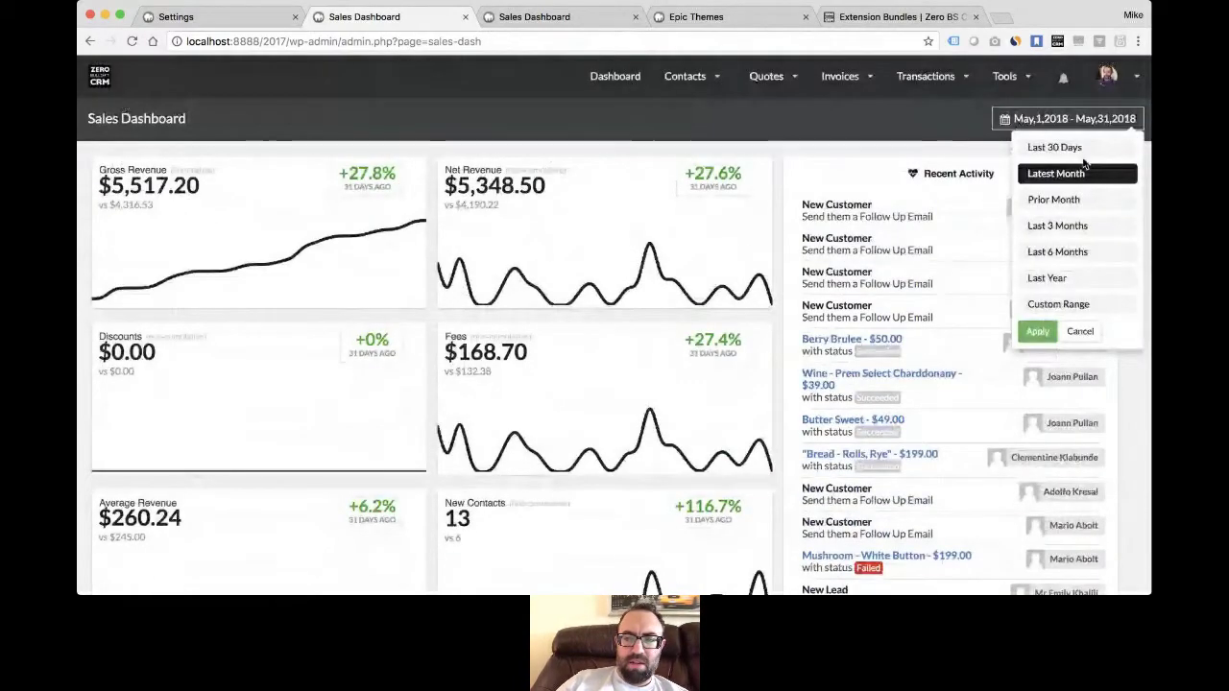
pyautogui.click(1083, 149)
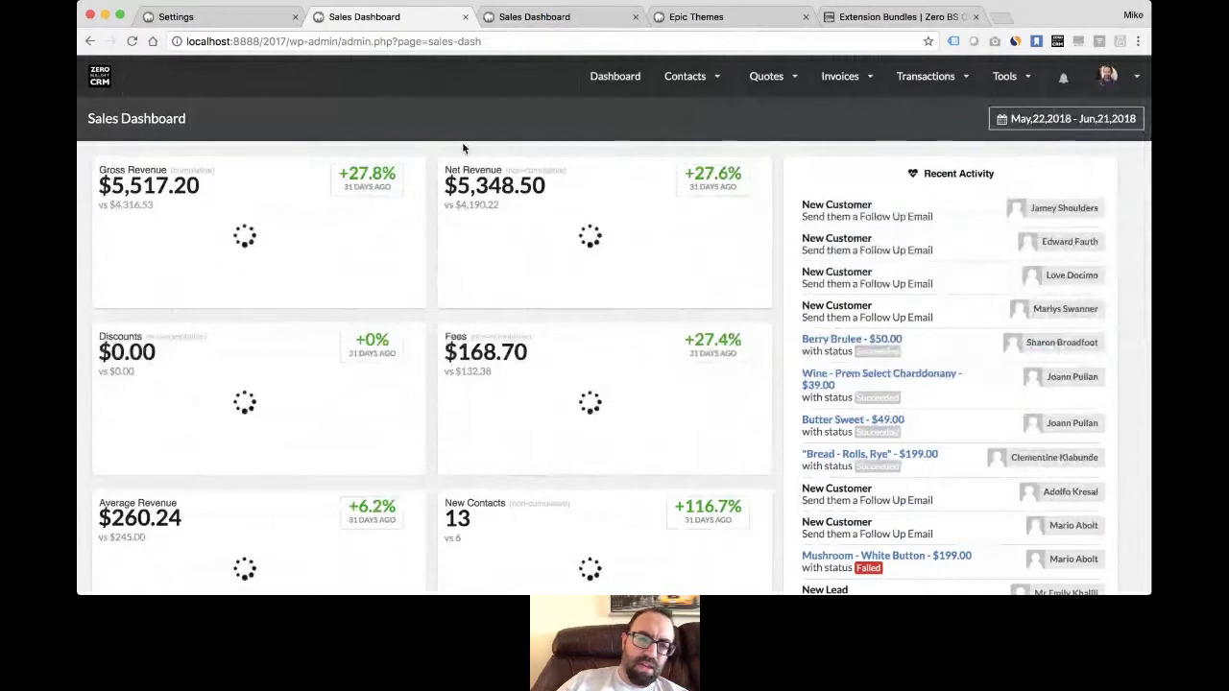
pyautogui.click(1065, 118)
pyautogui.click(1078, 236)
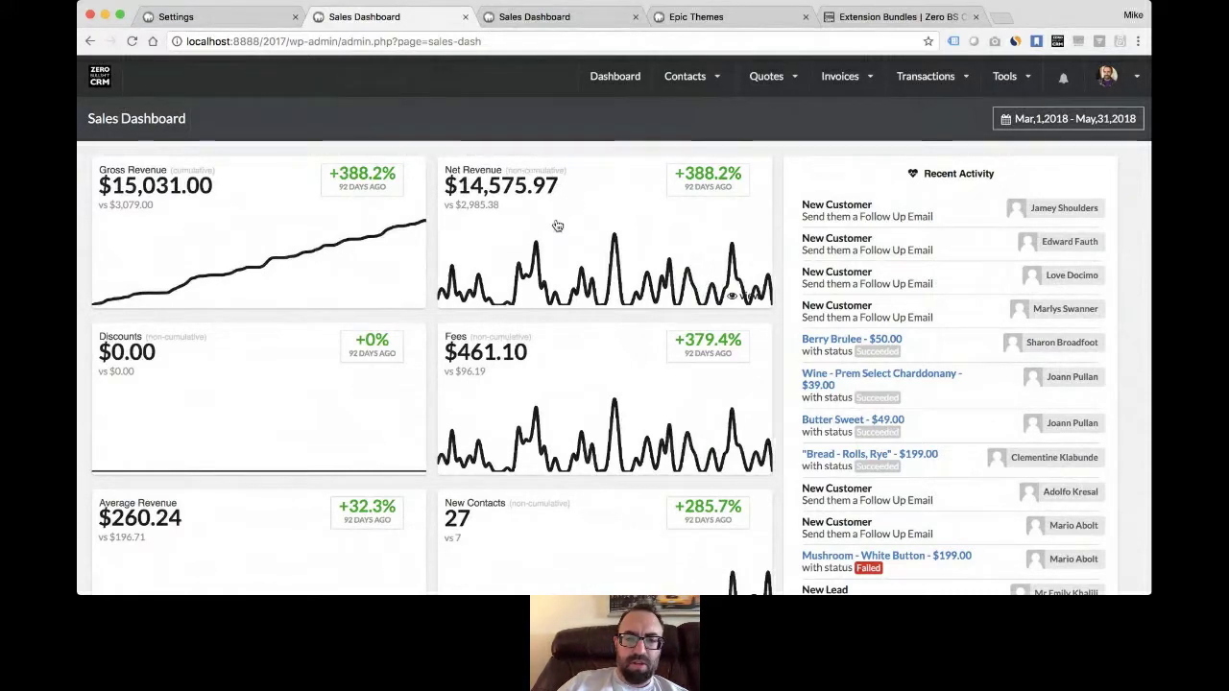
pyautogui.click(1123, 123)
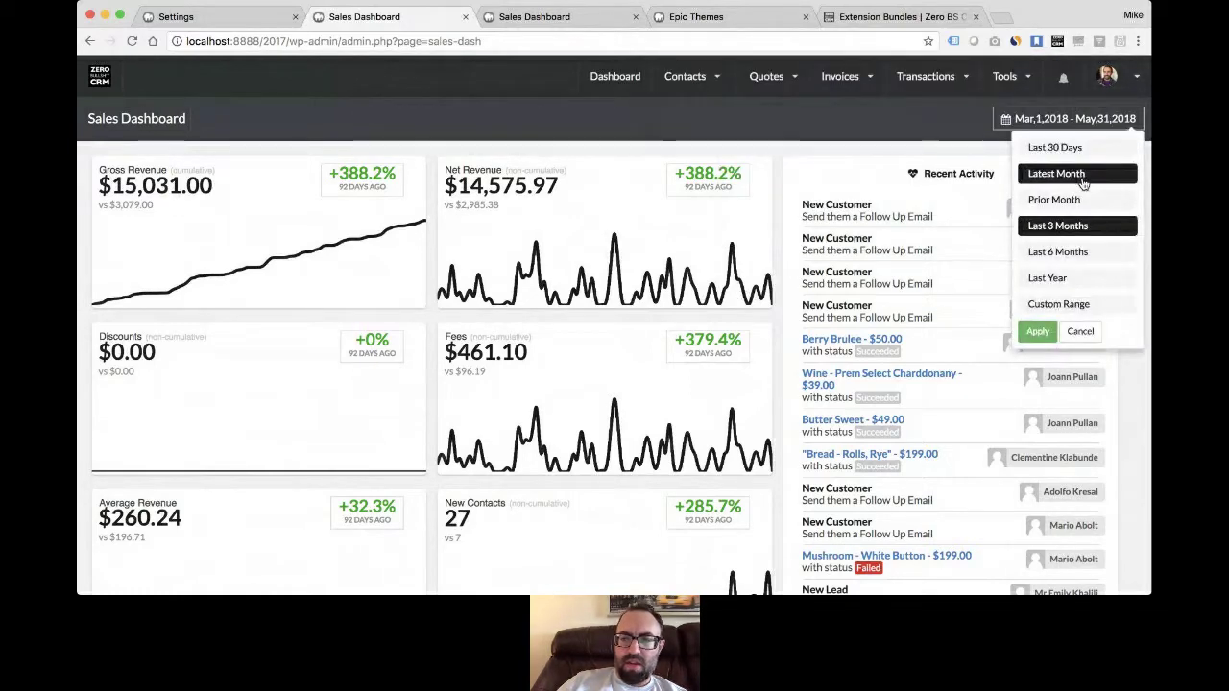
pyautogui.click(1077, 176)
pyautogui.moveTo(548, 307)
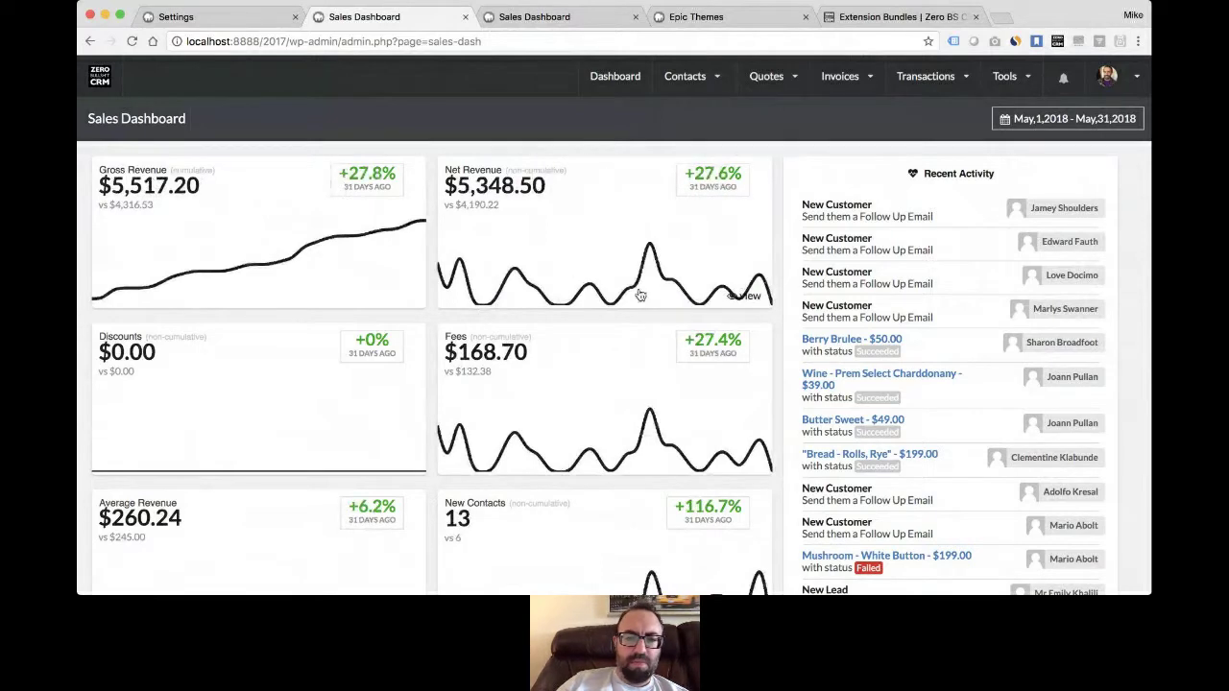
pyautogui.moveTo(708, 311)
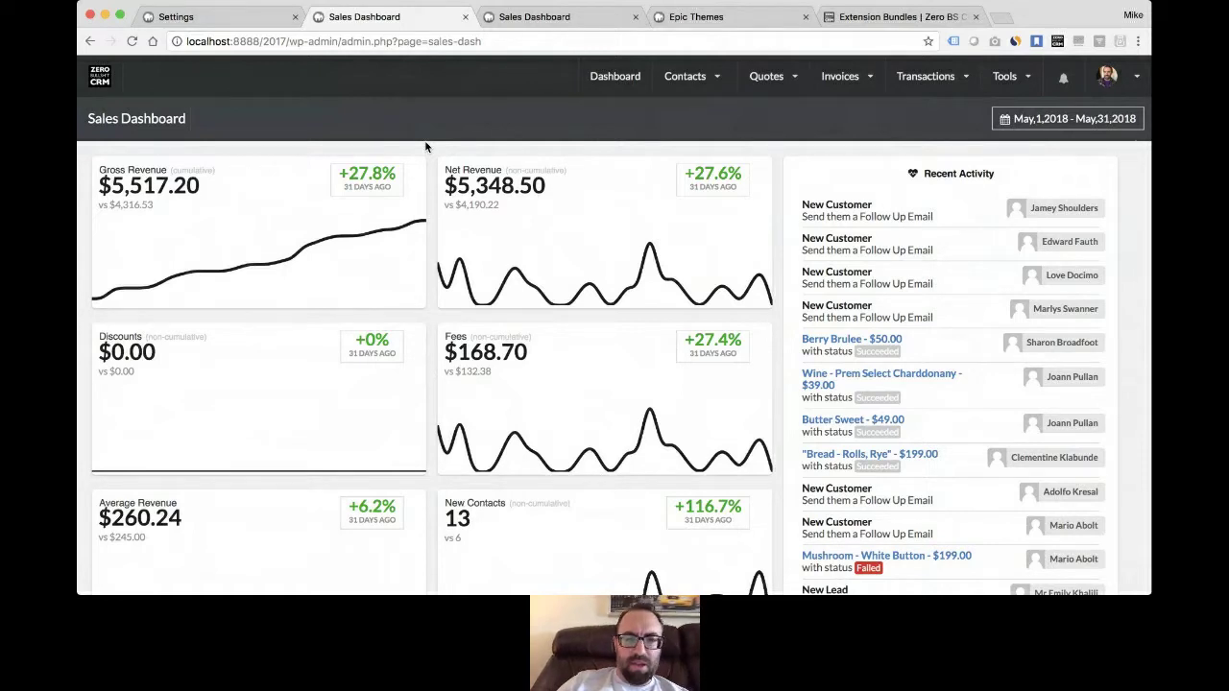
pyautogui.moveTo(1006, 78)
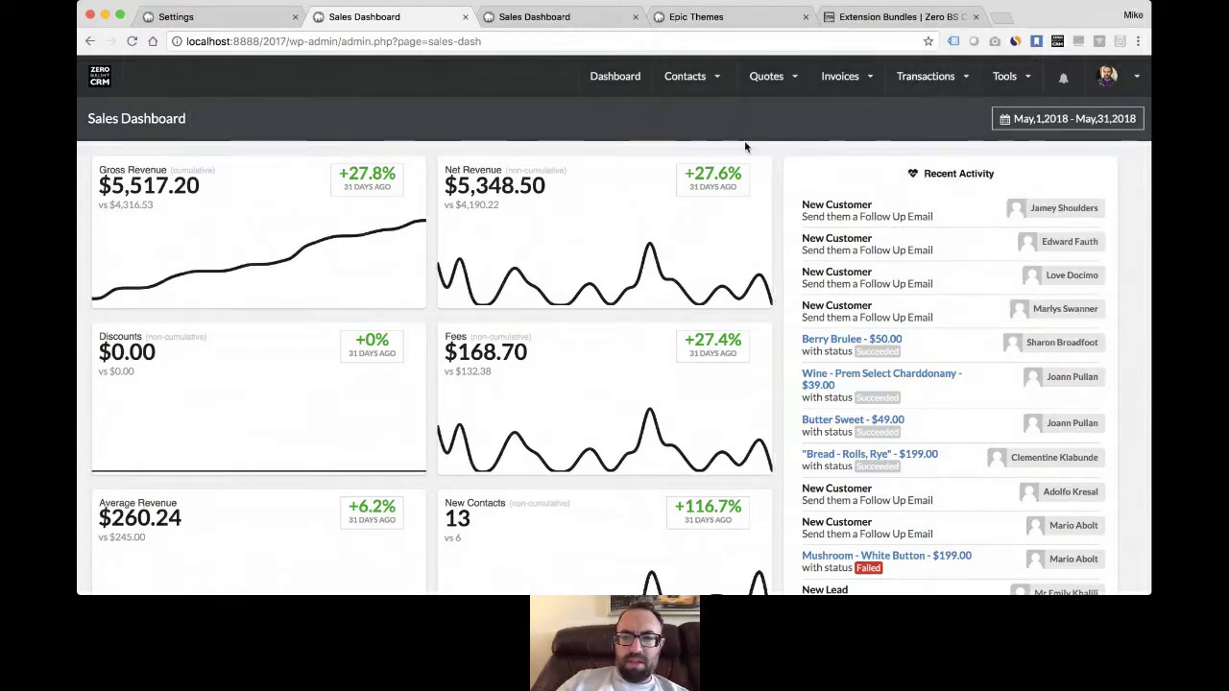
pyautogui.scroll(-5, 765, 240)
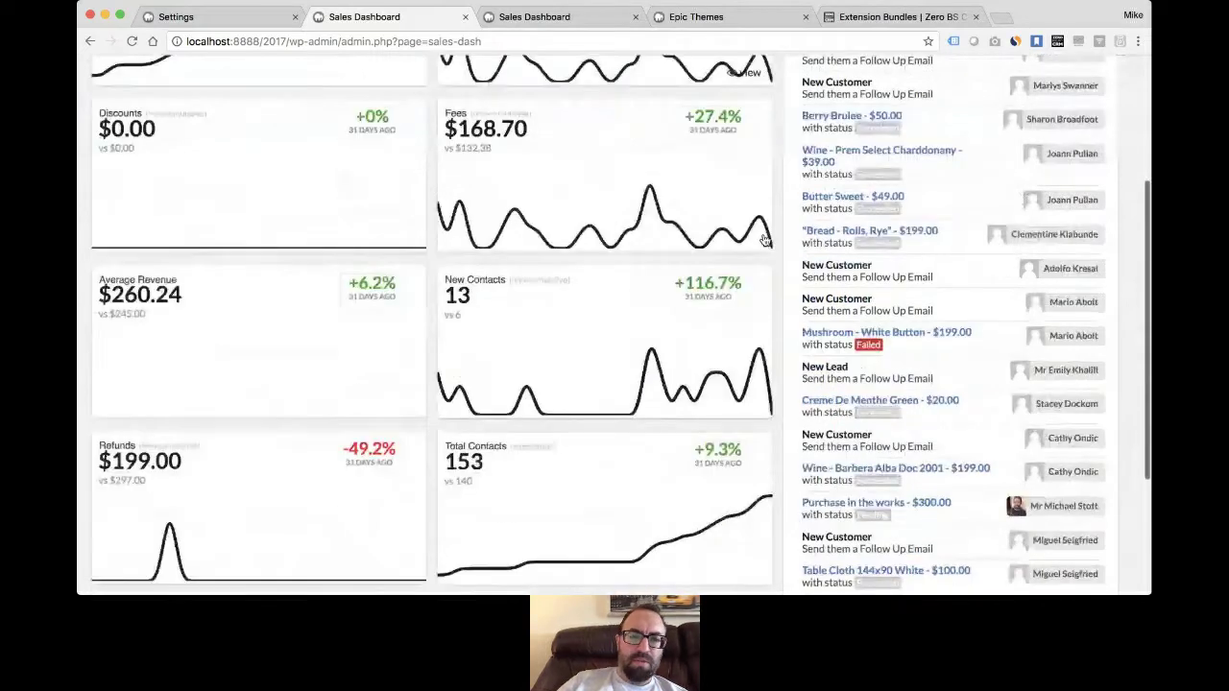
pyautogui.scroll(5, 765, 240)
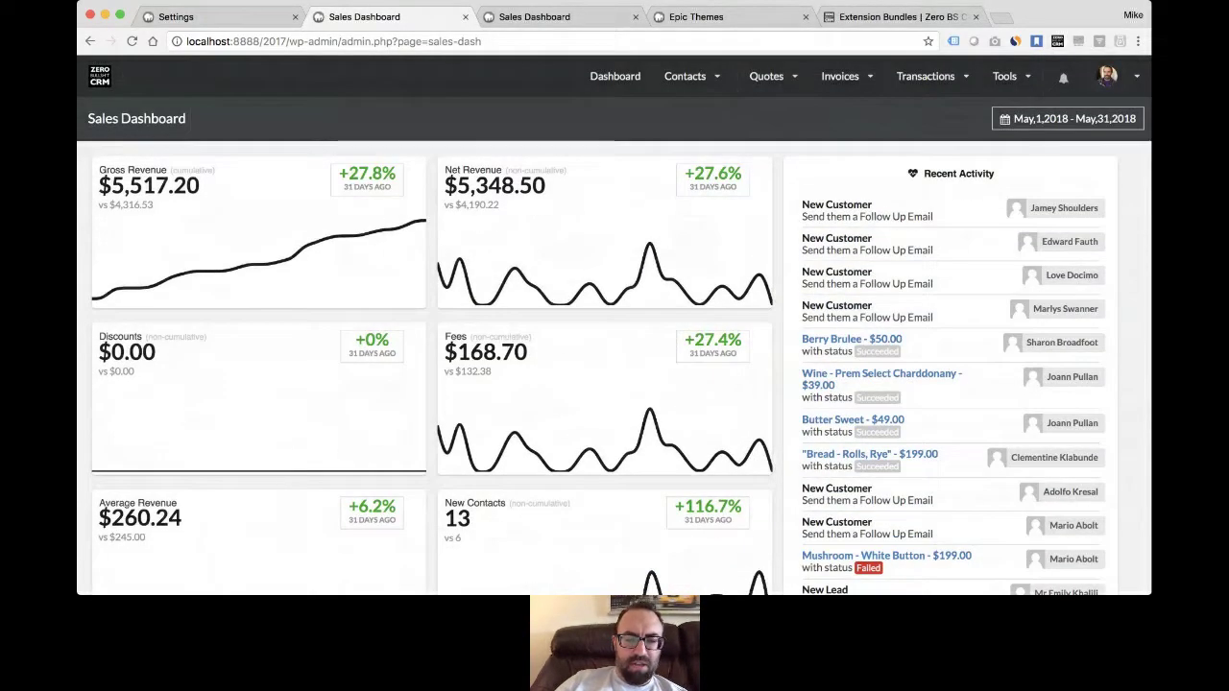
pyautogui.scroll(-5, 414, 341)
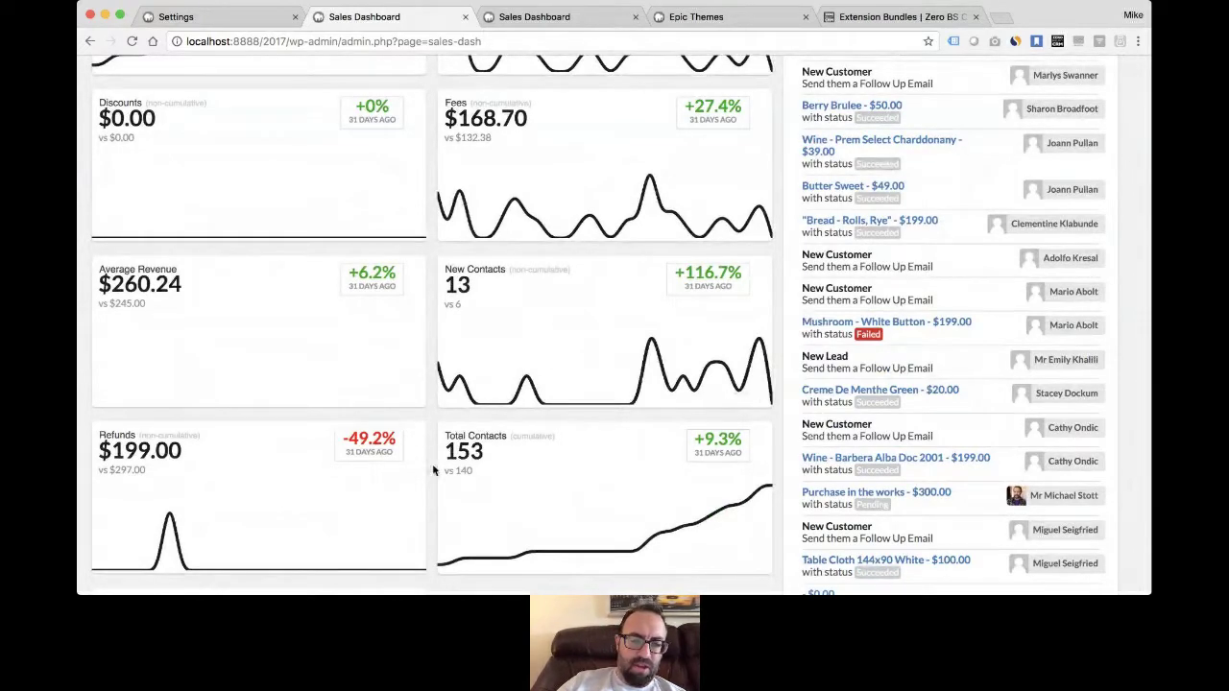
pyautogui.scroll(1, 442, 307)
pyautogui.scroll(1, 441, 308)
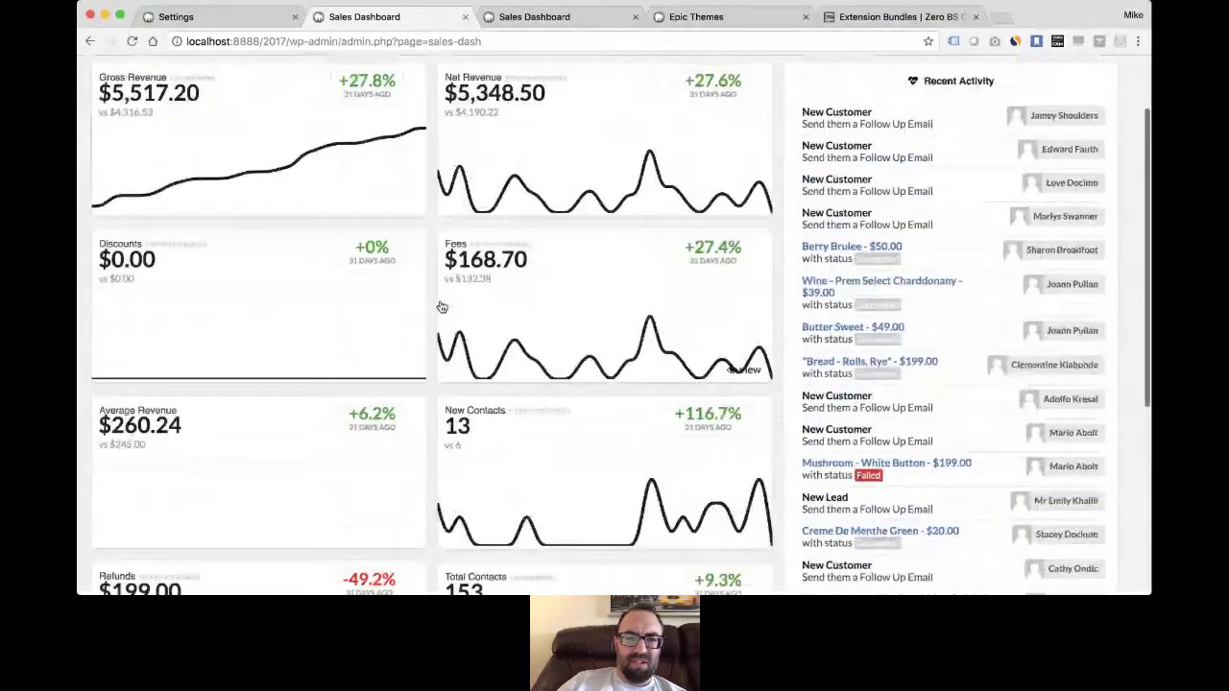
pyautogui.scroll(2, 441, 307)
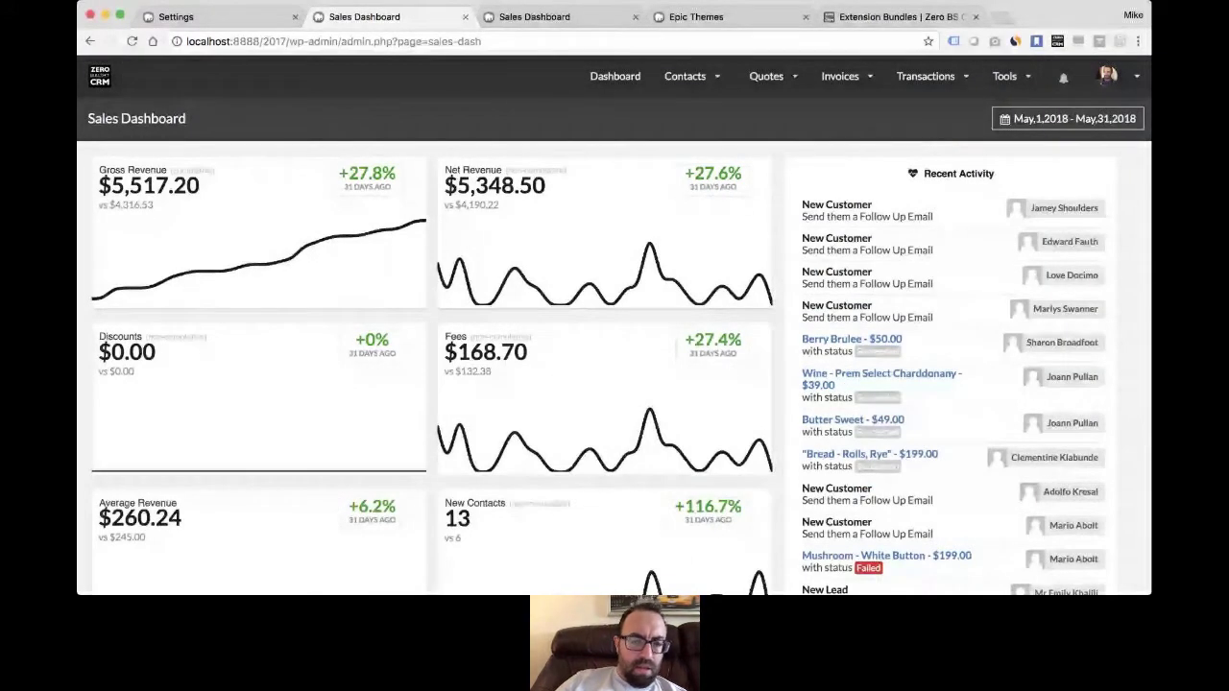
pyautogui.press('super+Tab')
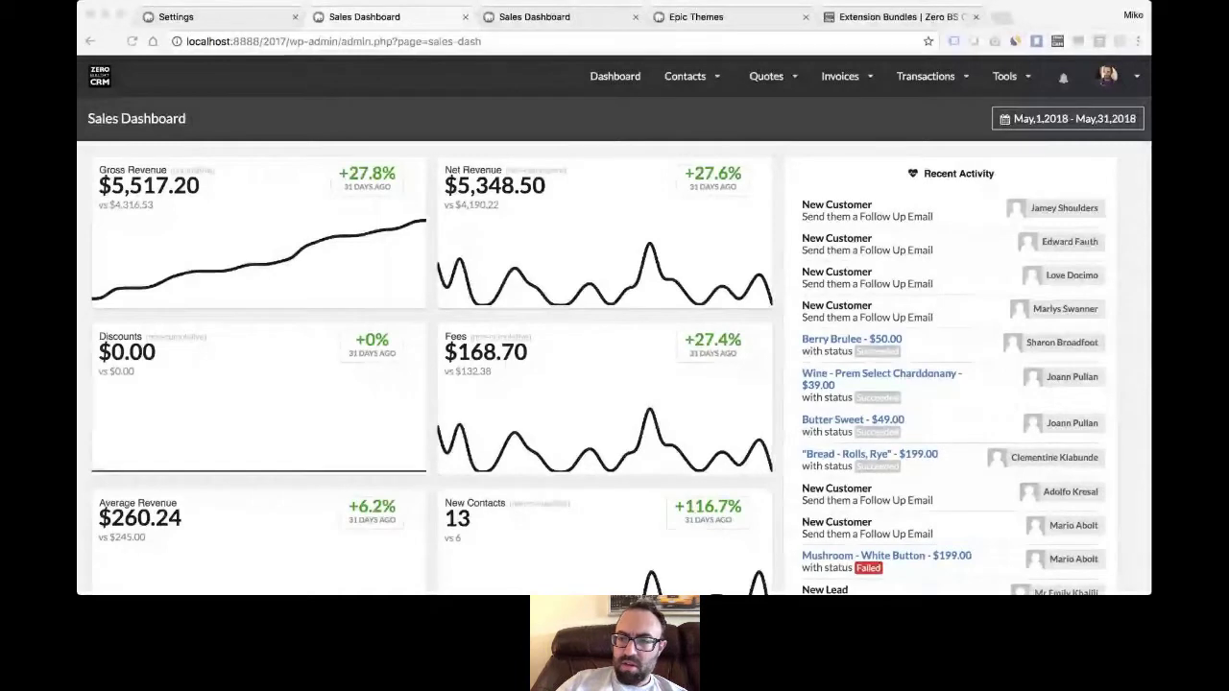
# - Start a new invoice from the Invoices menu, creating draft number 228
pyautogui.click(502, 447)
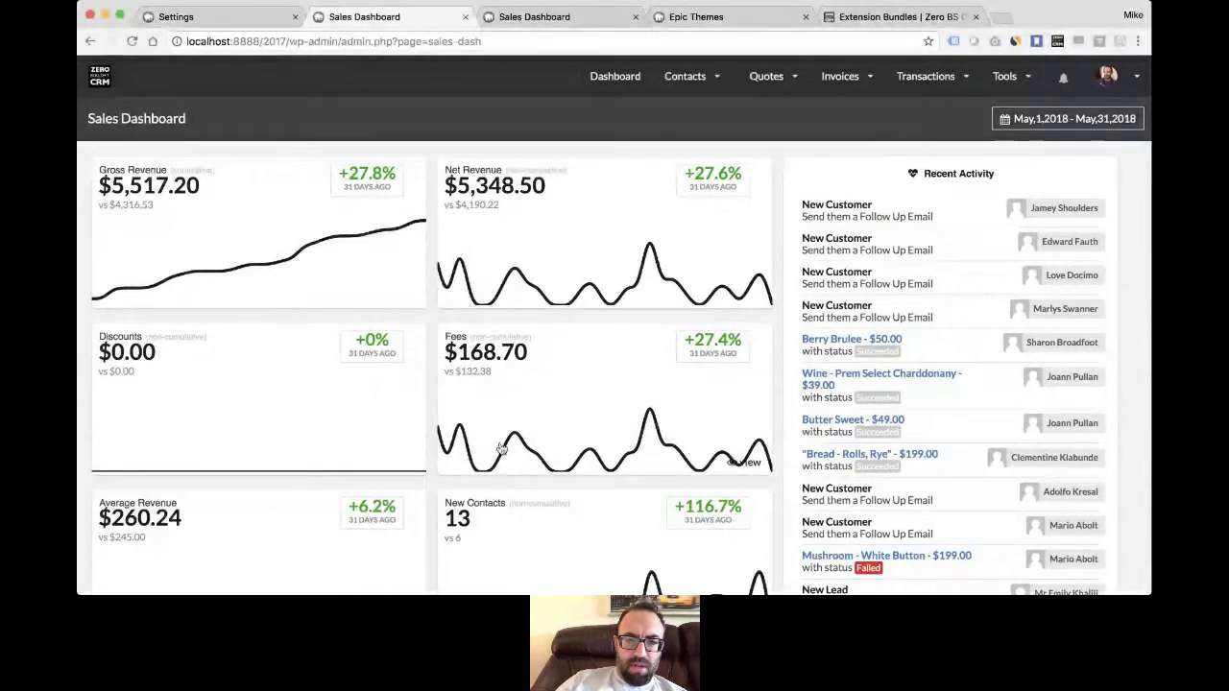
pyautogui.moveTo(828, 98)
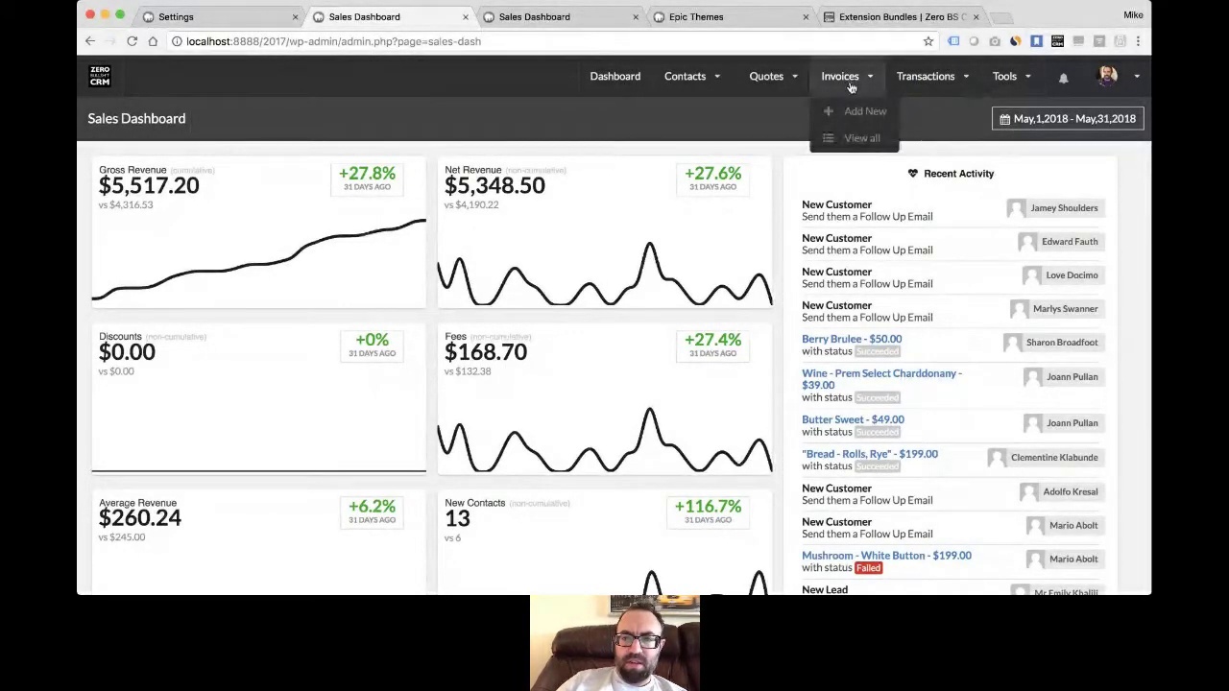
pyautogui.click(862, 113)
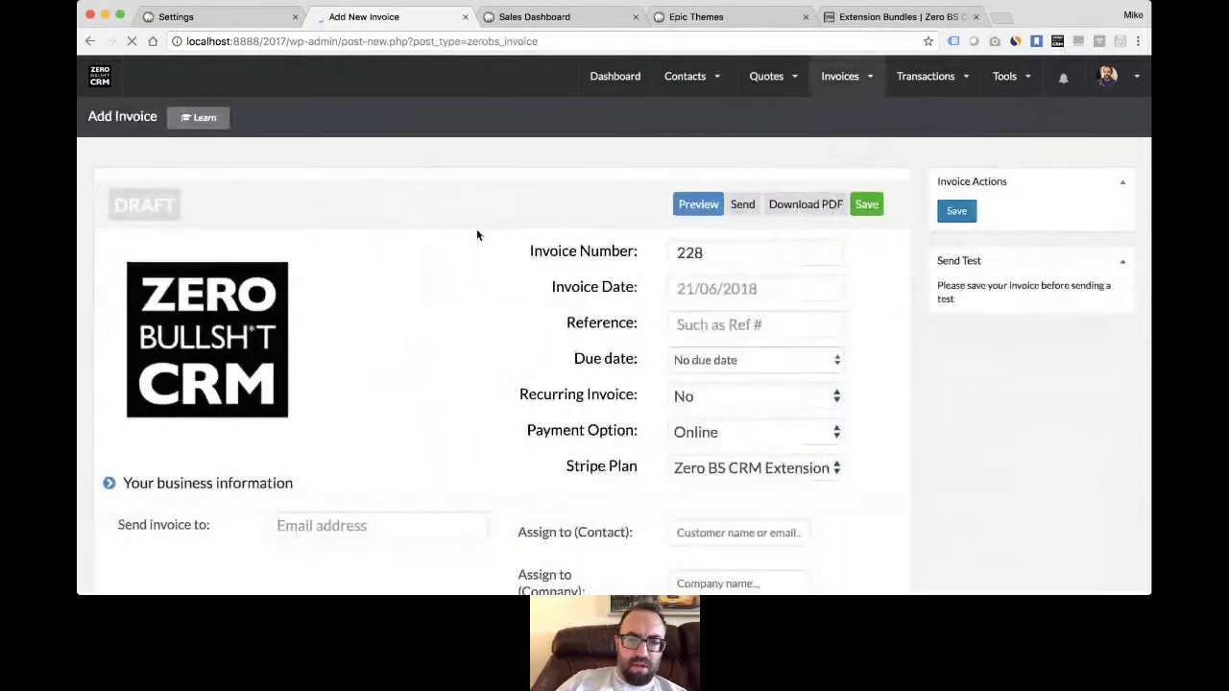
# - Open the invoice items manager in a new tab from the first line item
pyautogui.scroll(-1, 482, 272)
pyautogui.scroll(-3, 482, 276)
pyautogui.scroll(-5, 482, 275)
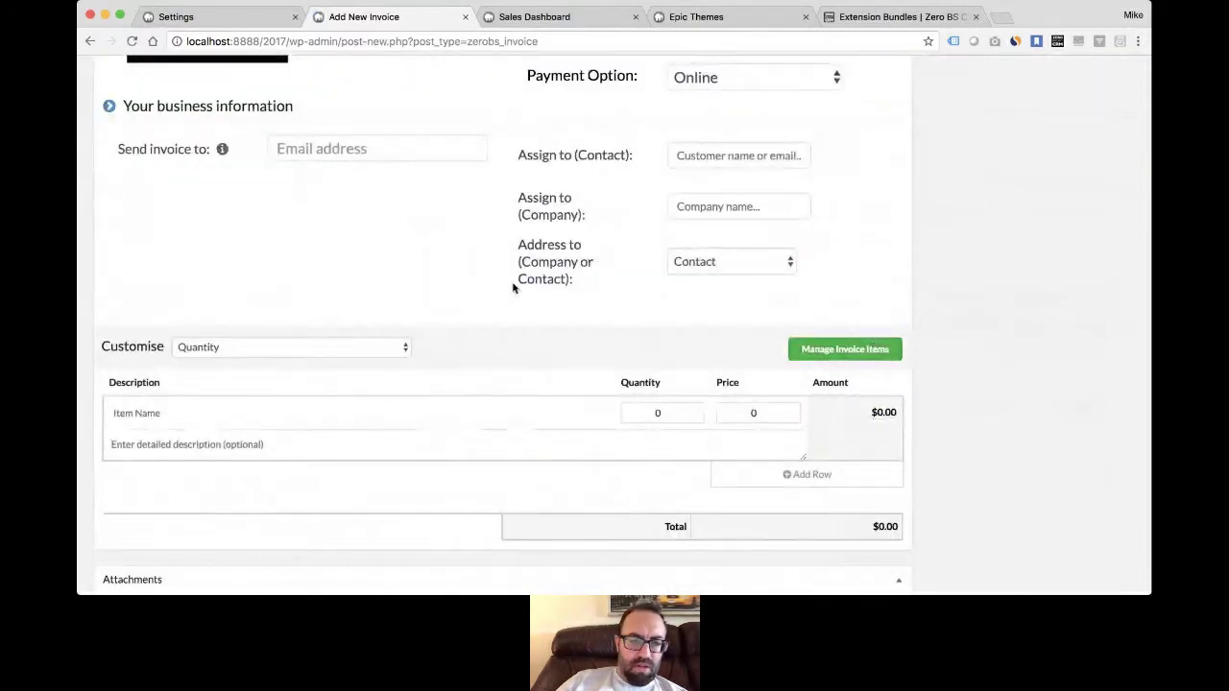
pyautogui.click(384, 412)
pyautogui.click(845, 346)
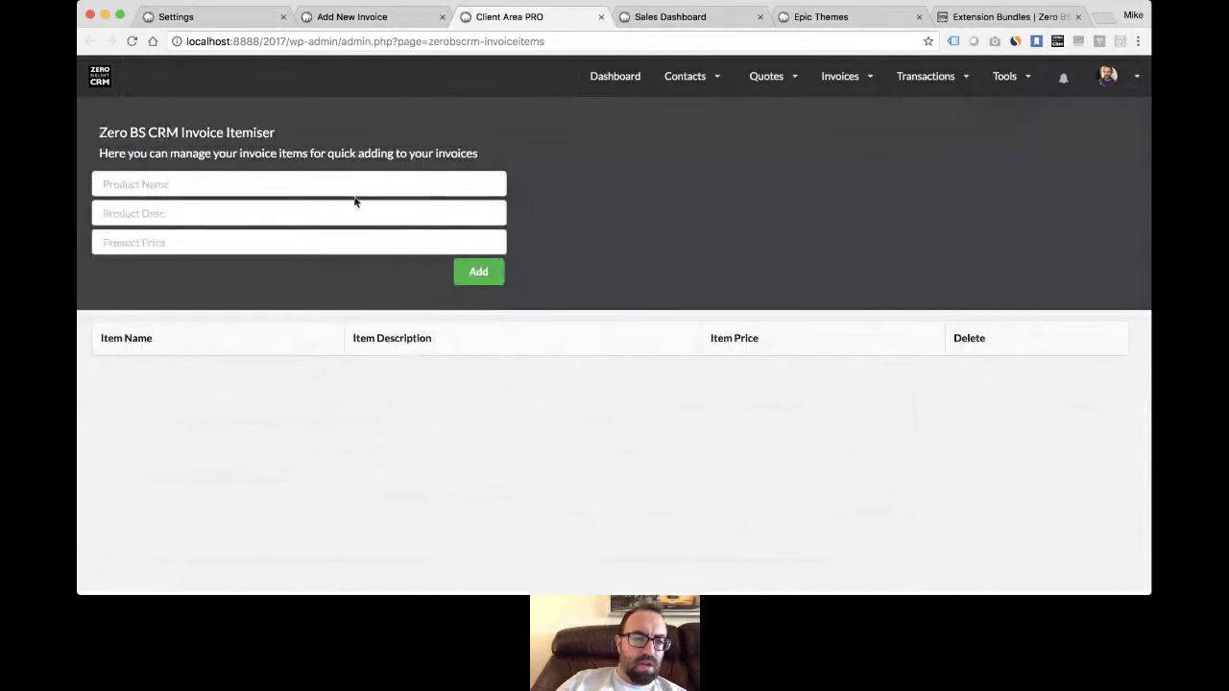
# - Save My Product, described as 'My Description', at price 20 as a reusable invoice item
pyautogui.click(369, 184)
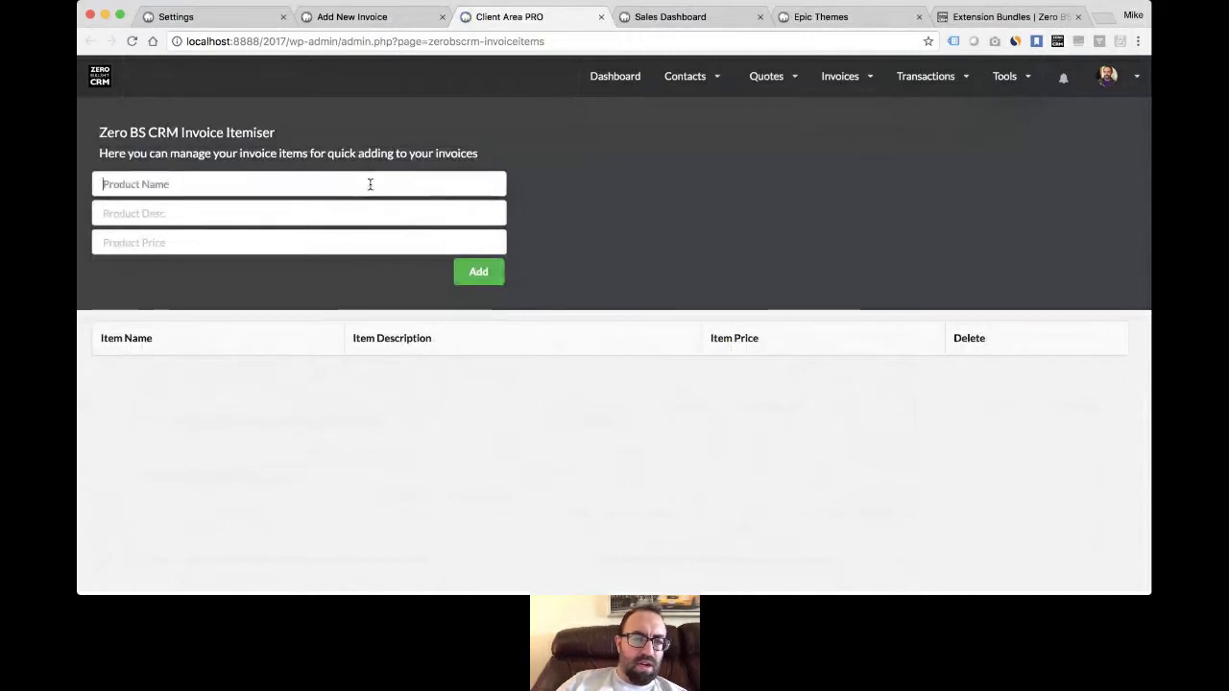
pyautogui.write('My Product')
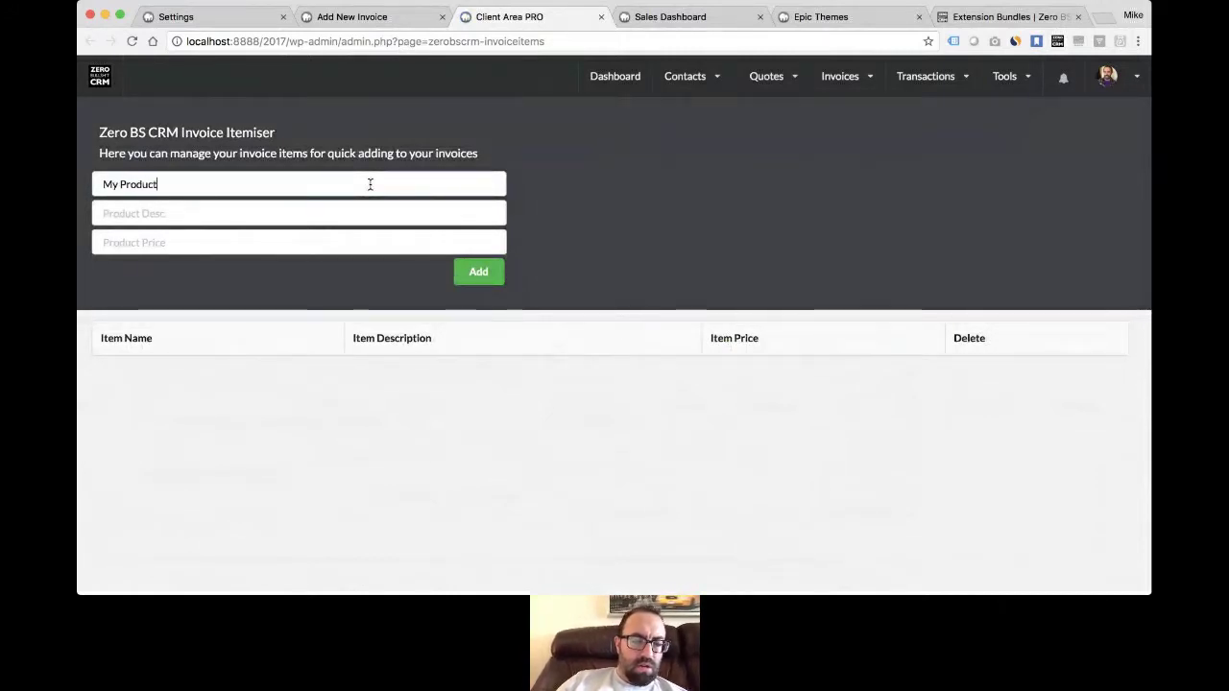
pyautogui.press('Tab')
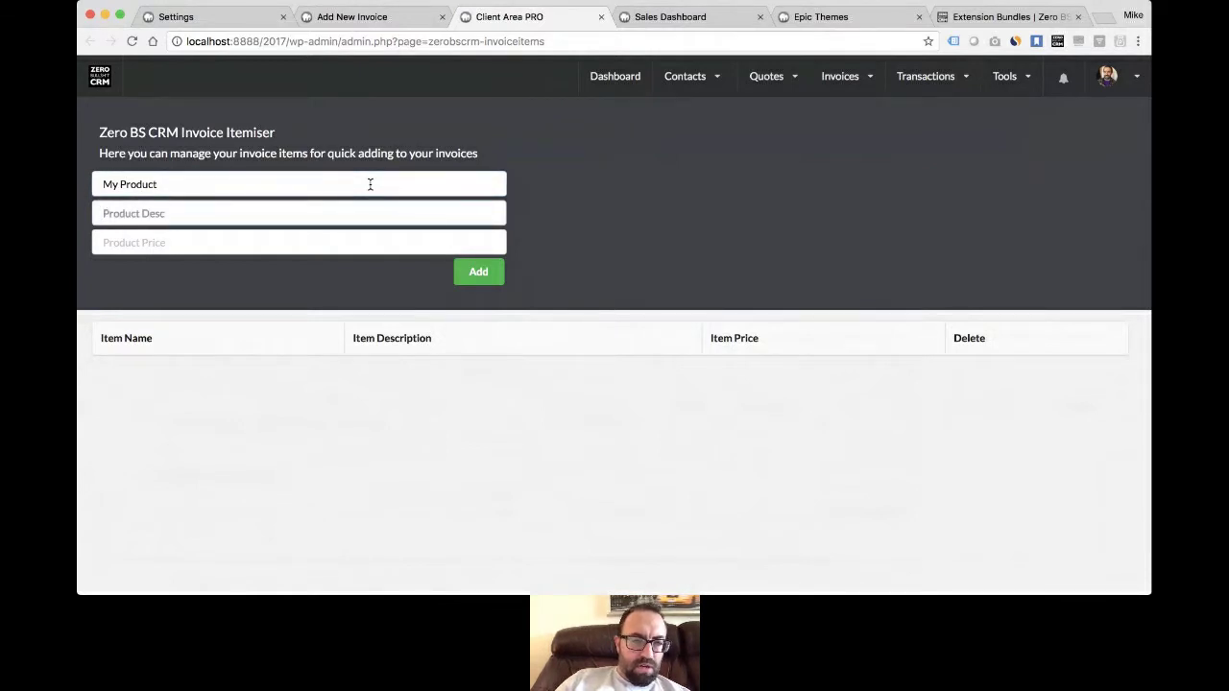
pyautogui.write('My ')
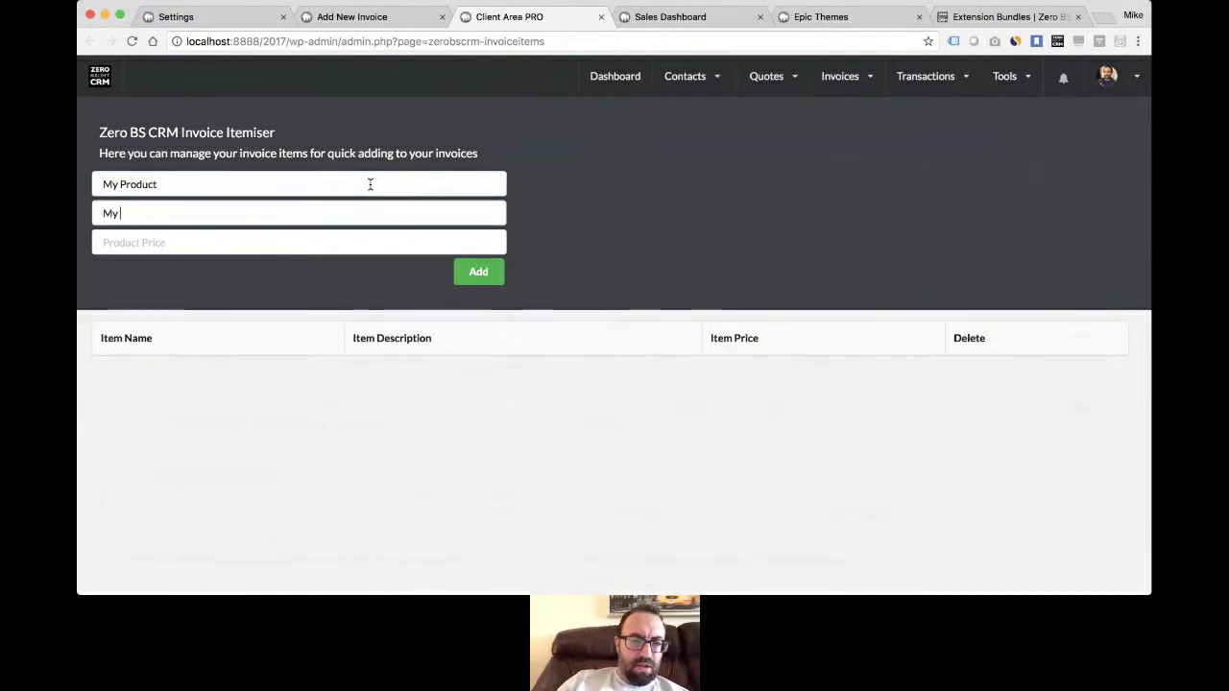
pyautogui.write('Description')
pyautogui.click(331, 241)
pyautogui.write('20')
pyautogui.click(493, 272)
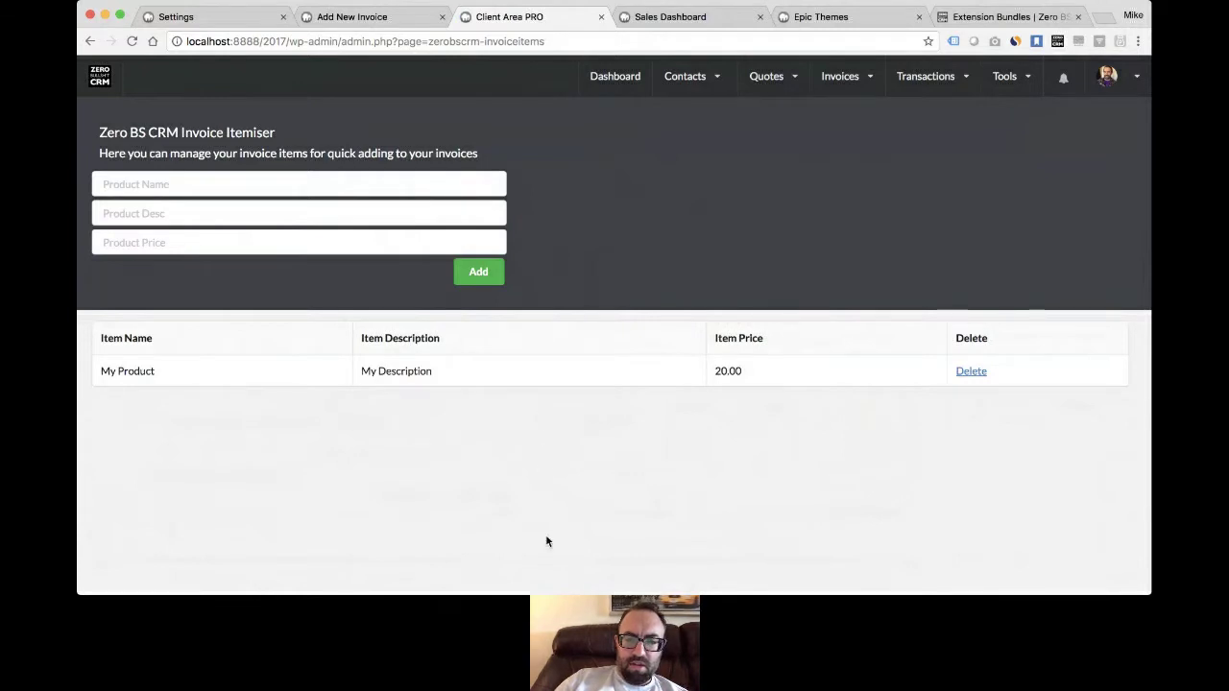
pyautogui.click(357, 19)
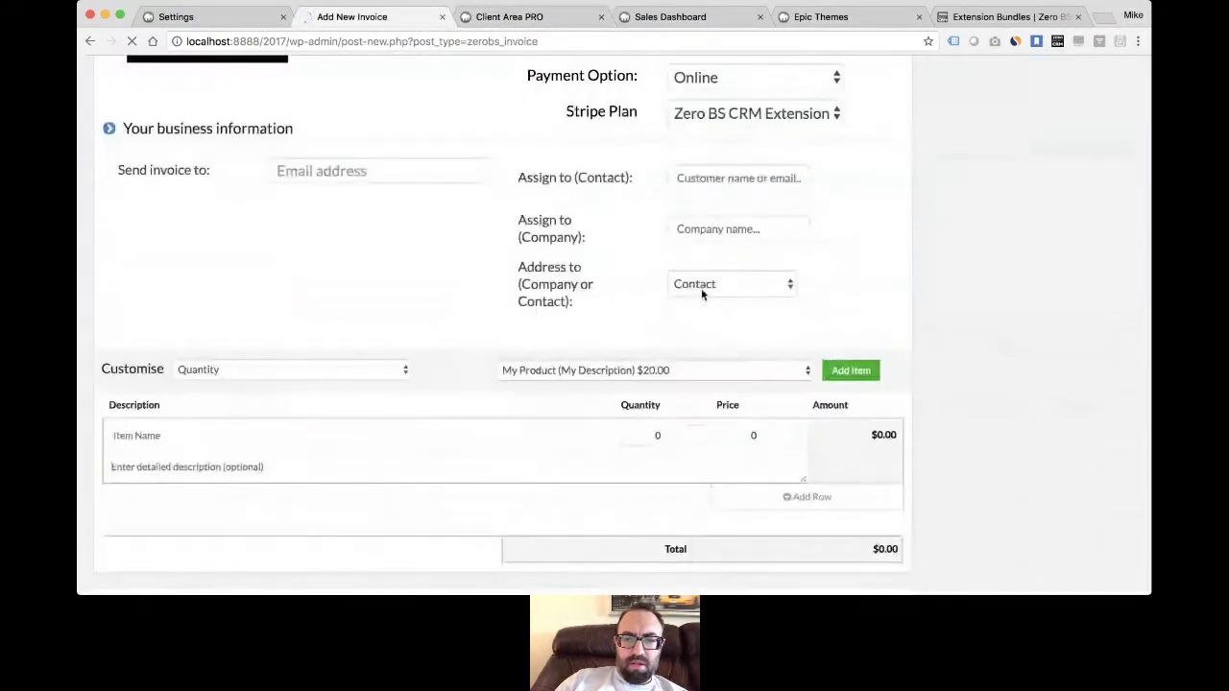
# - Add My Product as a $20.00 line on the new invoice and scroll back to the top of the form
pyautogui.click(851, 337)
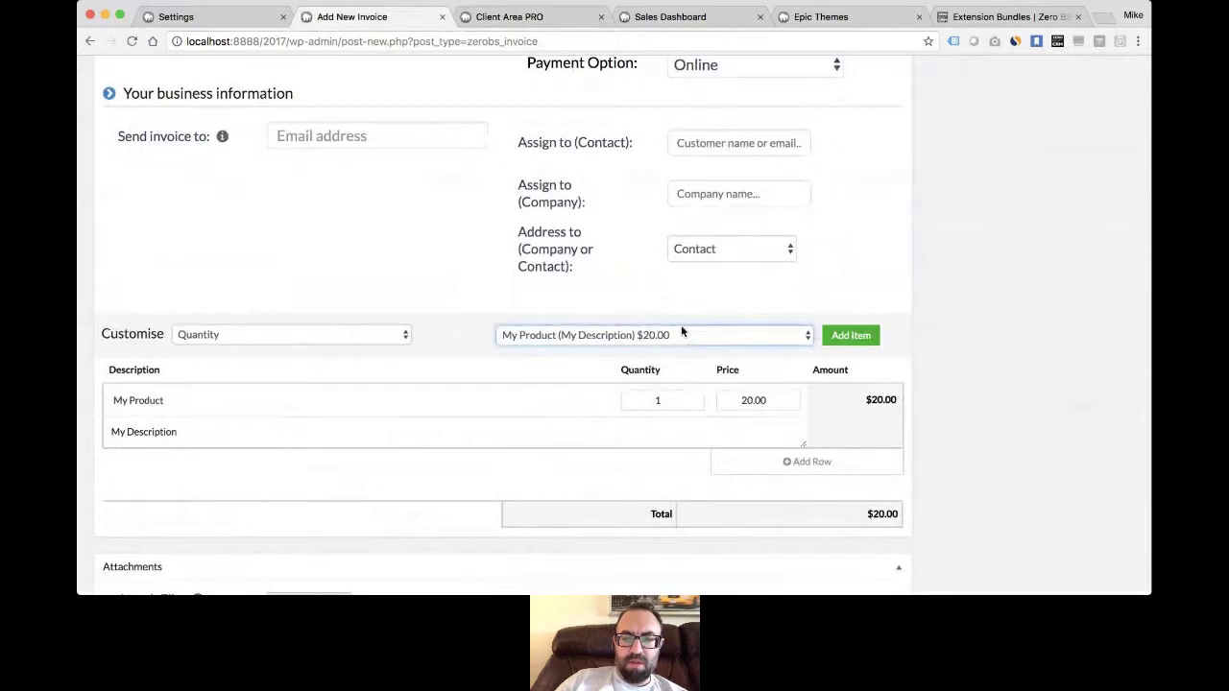
pyautogui.click(504, 17)
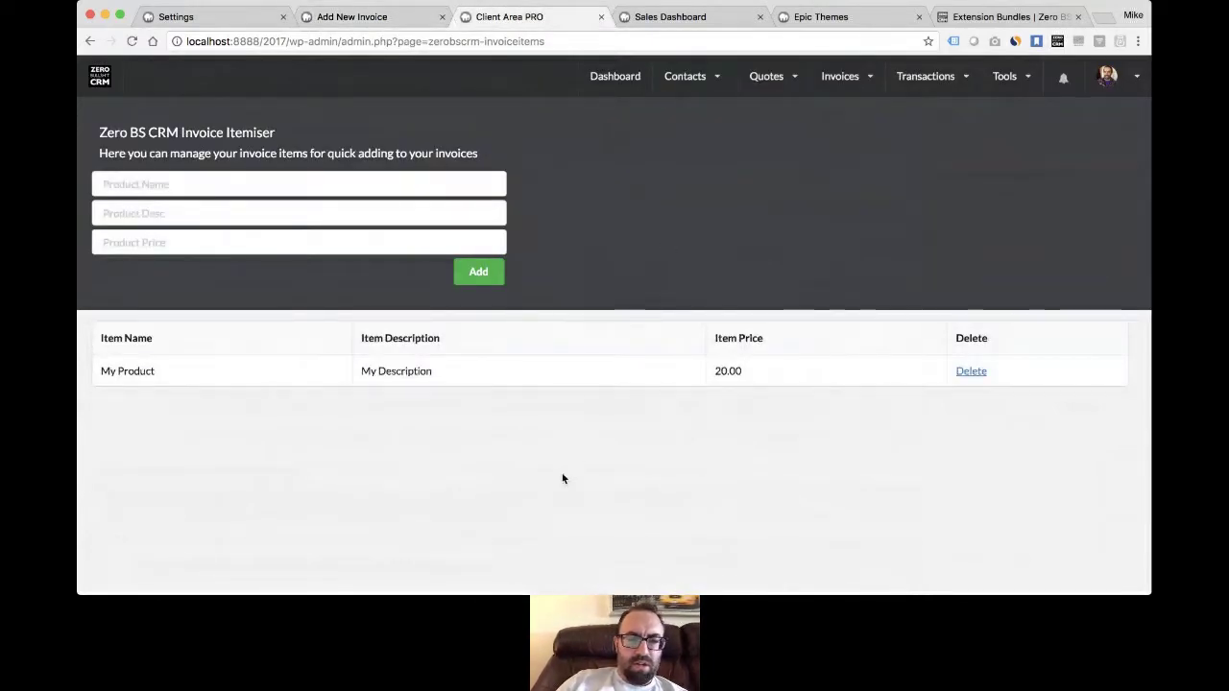
pyautogui.click(348, 16)
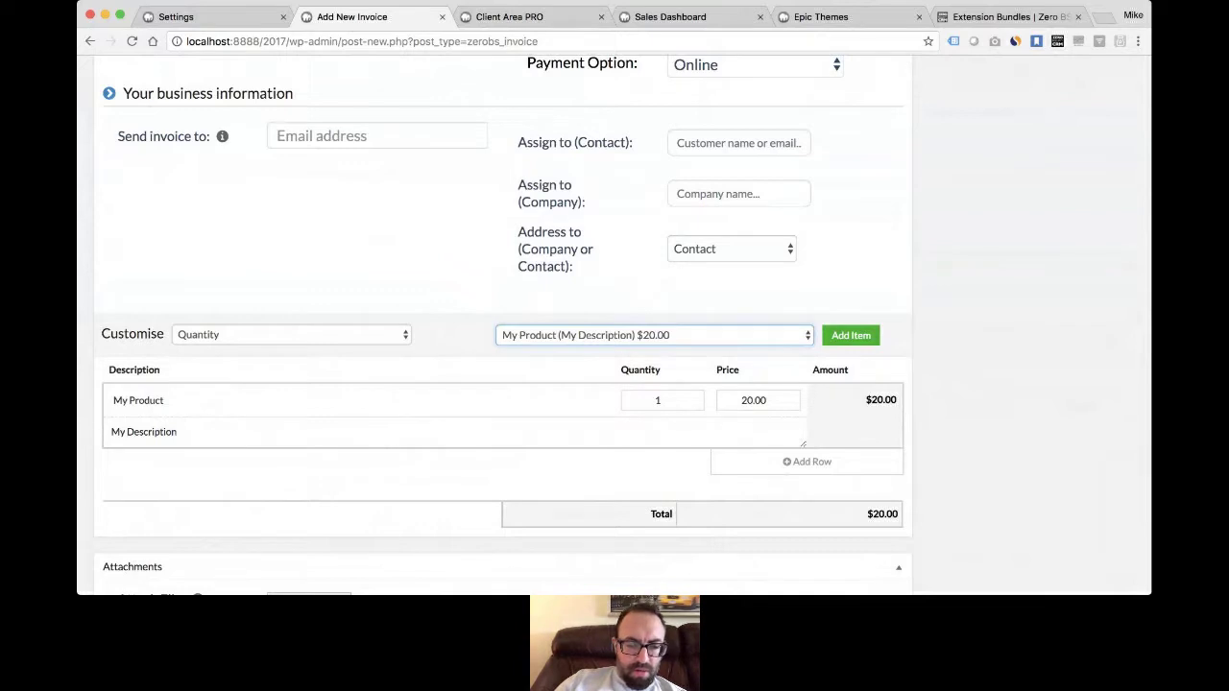
pyautogui.press('super+Tab')
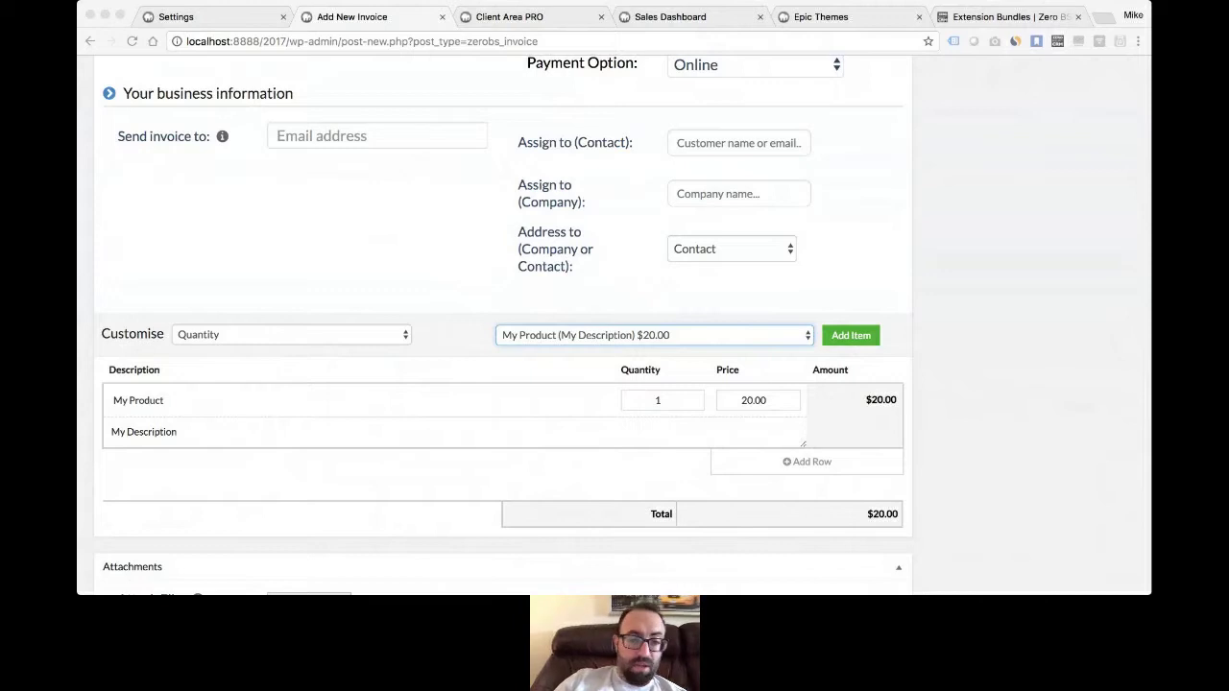
pyautogui.click(490, 445)
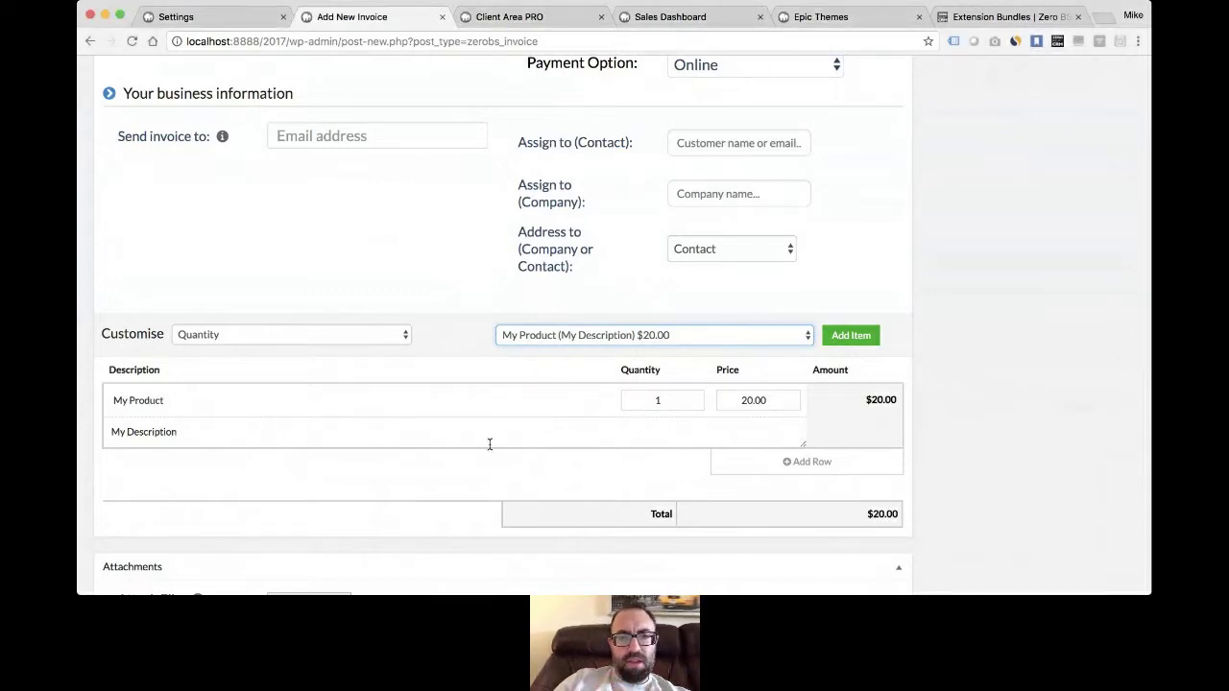
pyautogui.scroll(5, 394, 253)
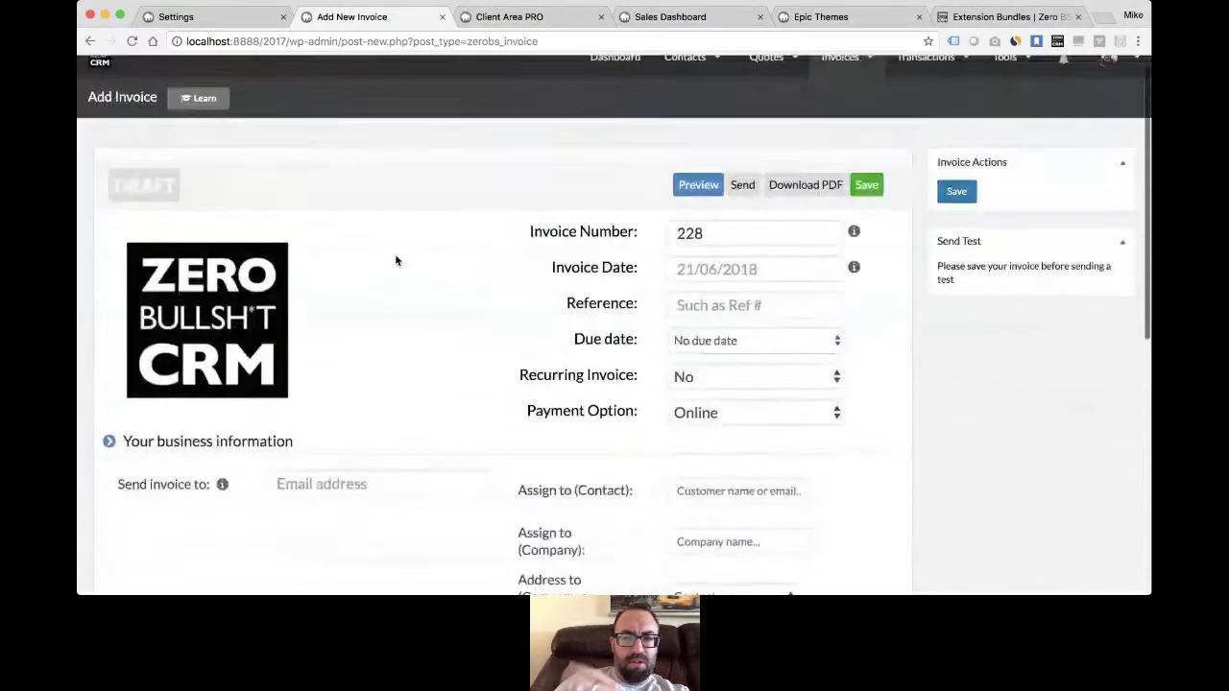
# - Browse all invoices, including unpaid #227 at $1,000.00 and unpaid #82593 at $199.00
pyautogui.moveTo(840, 77)
pyautogui.click(852, 144)
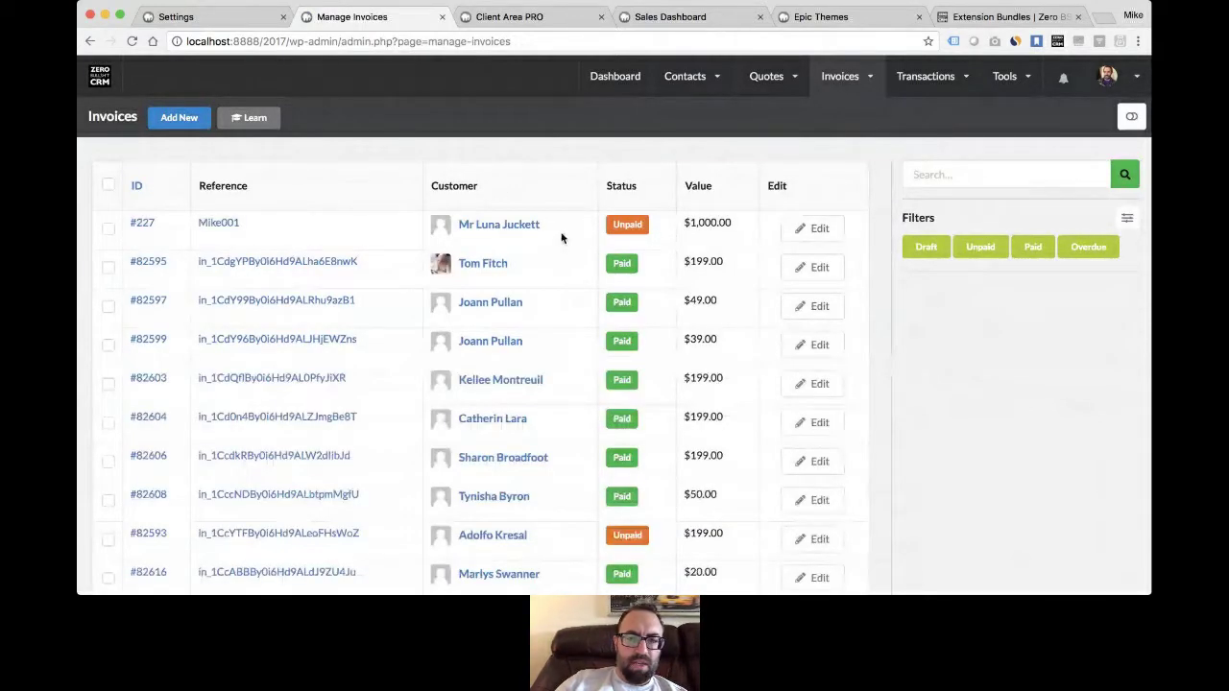
pyautogui.scroll(-3, 562, 238)
pyautogui.scroll(-3, 561, 238)
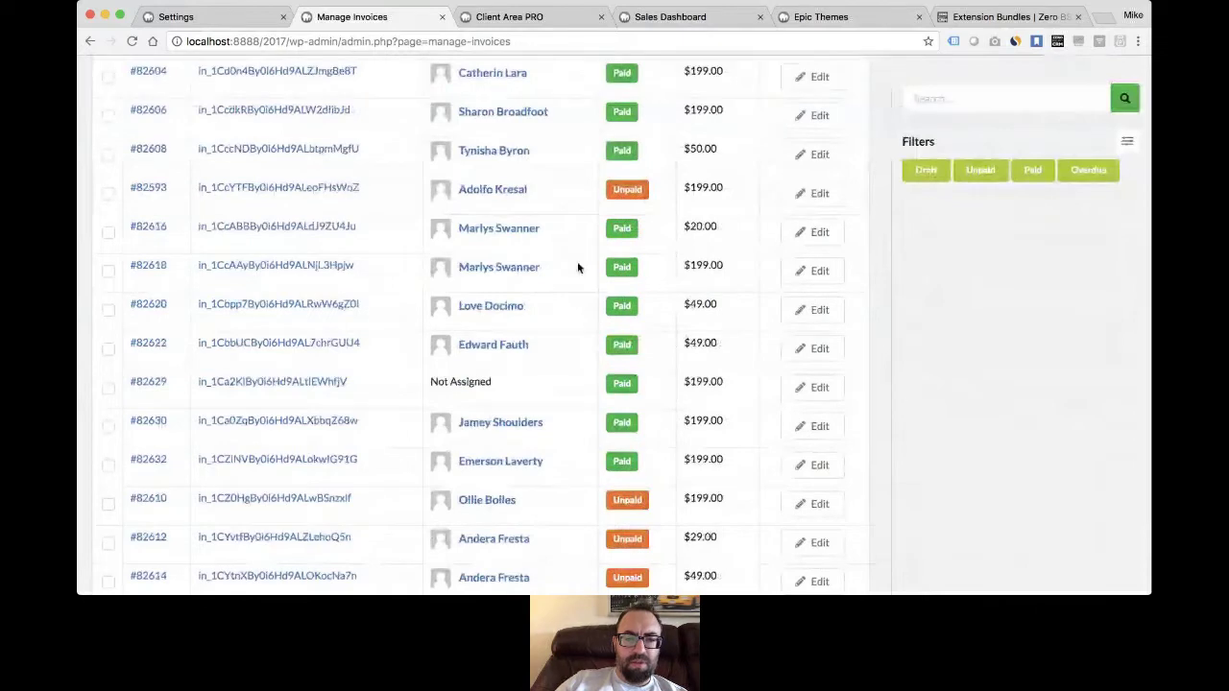
pyautogui.scroll(-3, 599, 419)
pyautogui.scroll(5, 614, 364)
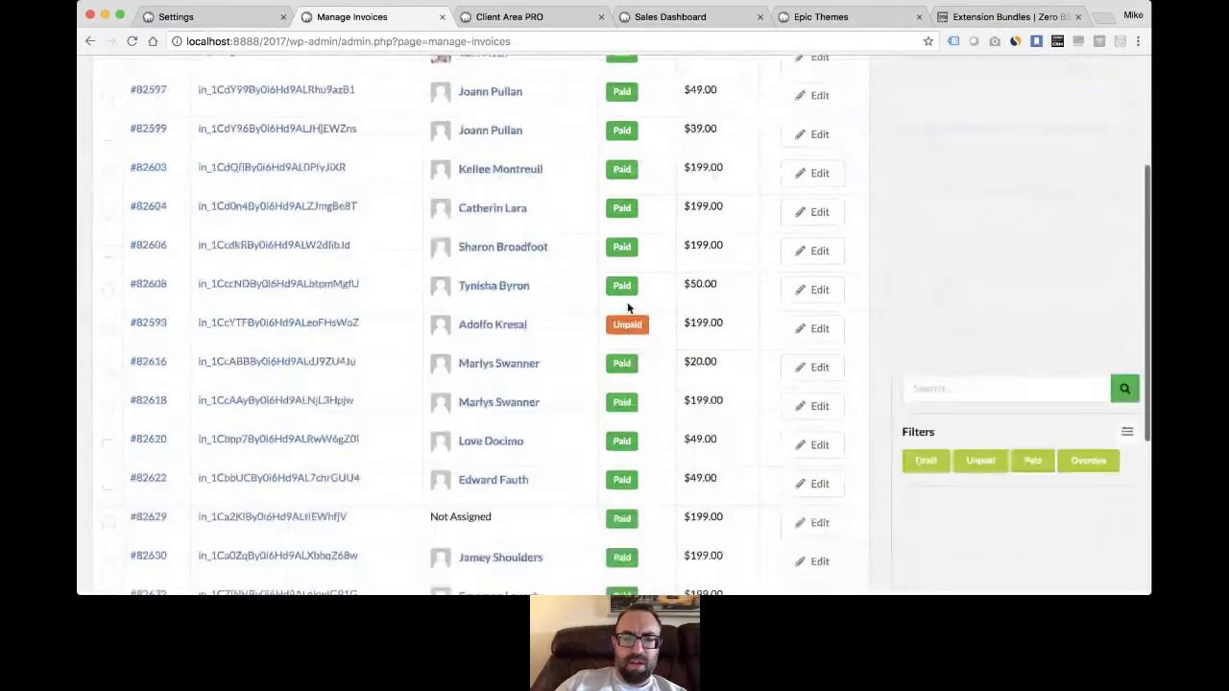
pyautogui.scroll(4, 629, 307)
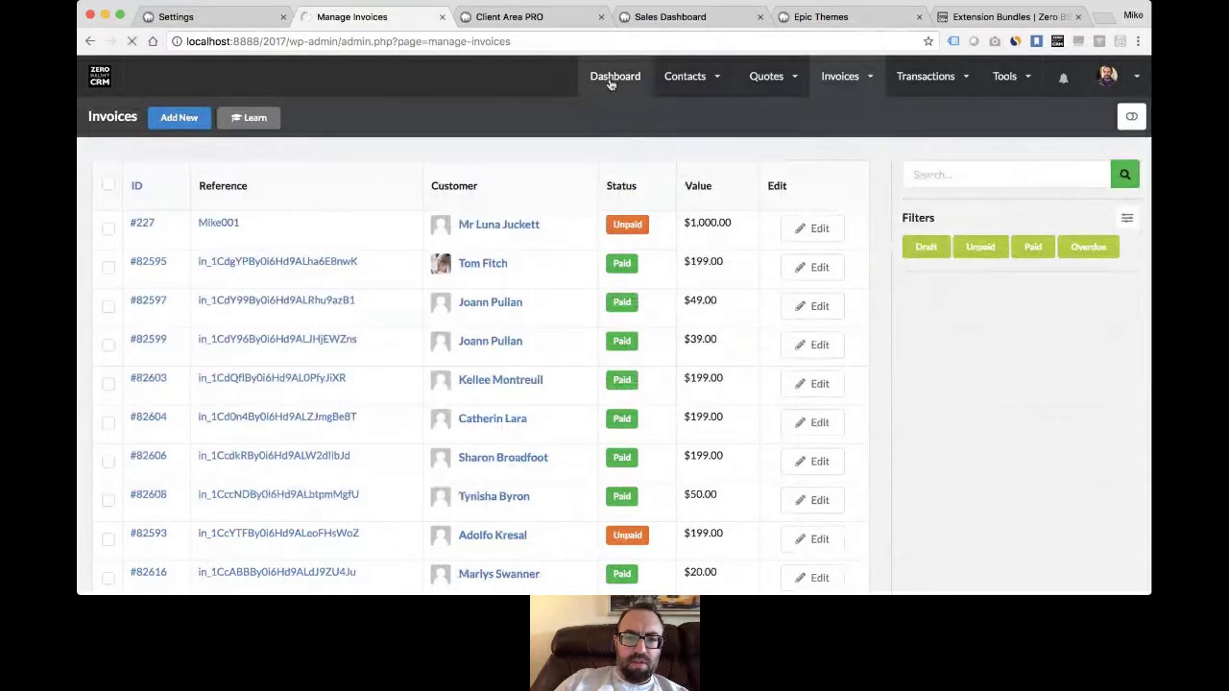
pyautogui.click(615, 77)
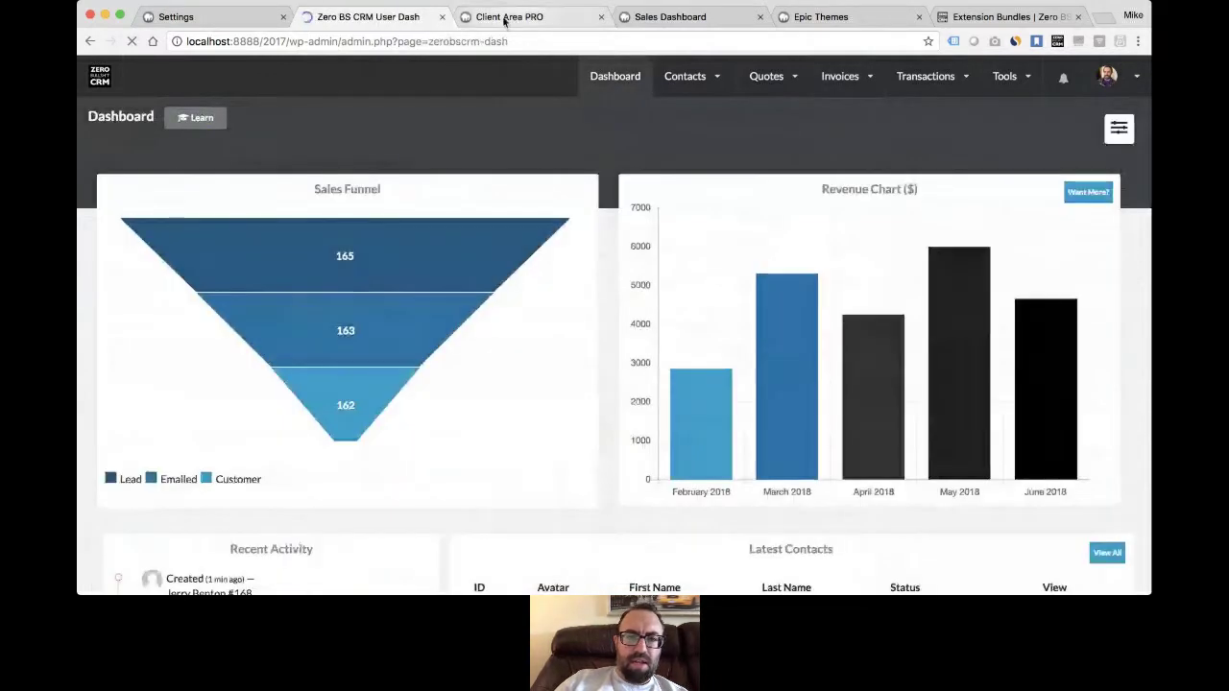
# - Switch to the Epic Themes client portal and open its 'Welcome to your Dashboard' page
pyautogui.moveTo(695, 85)
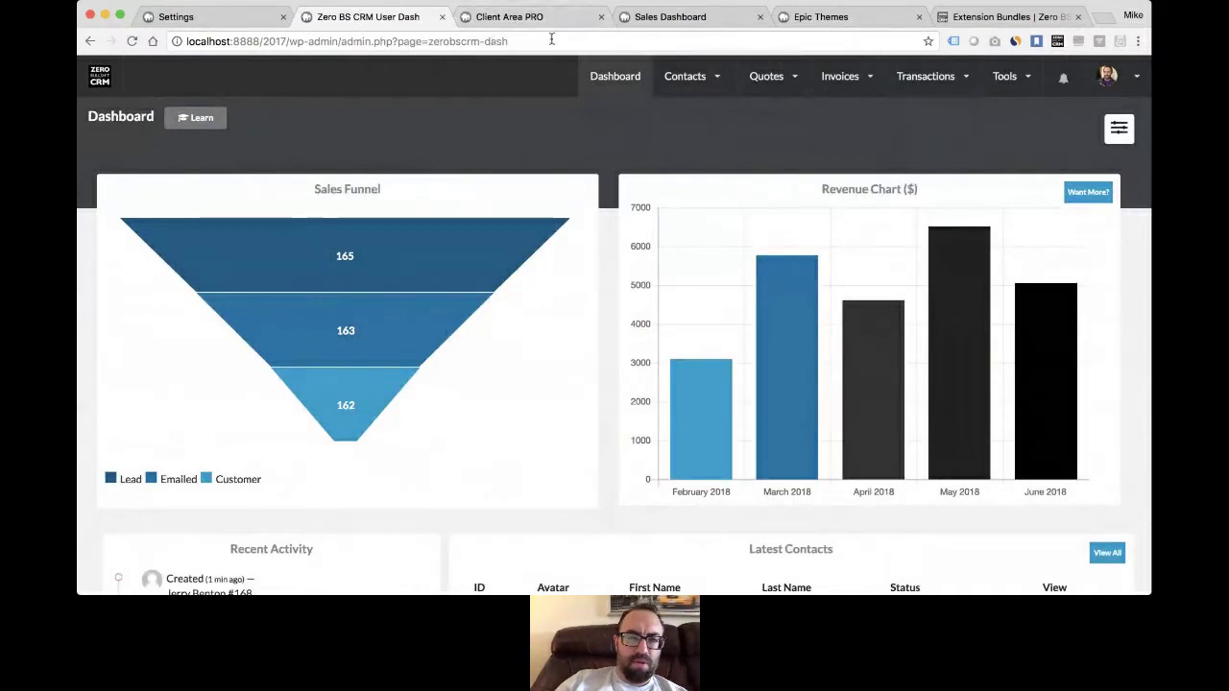
pyautogui.click(518, 16)
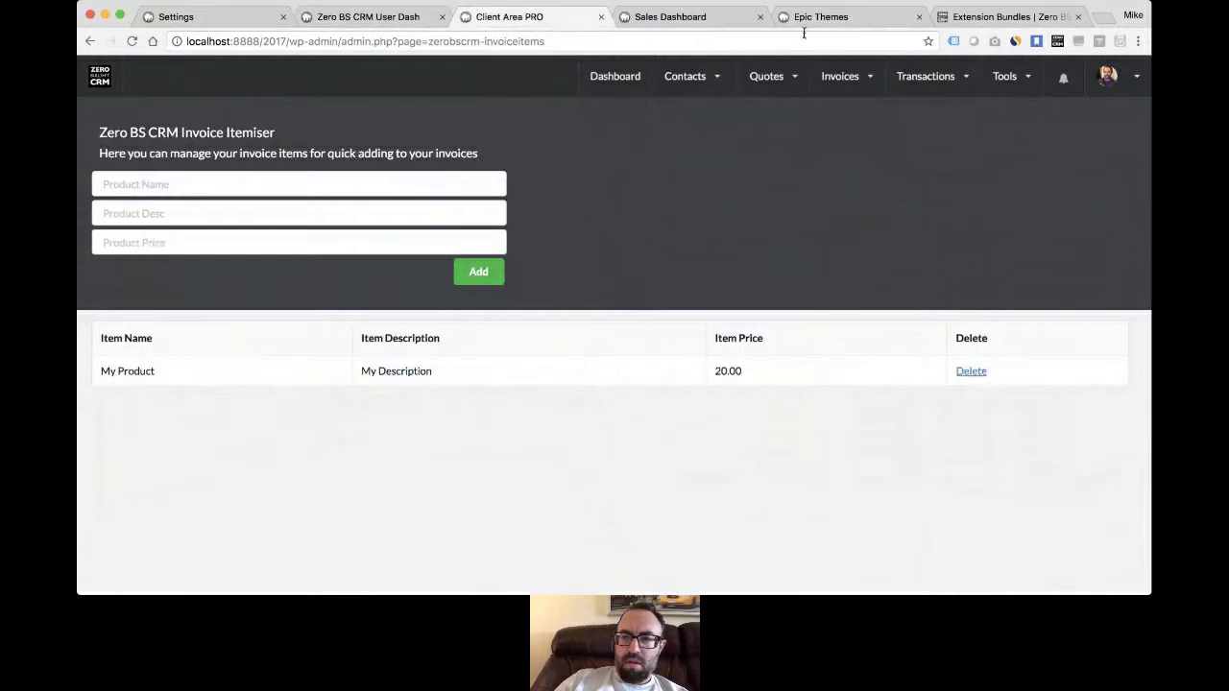
pyautogui.click(836, 21)
pyautogui.click(127, 189)
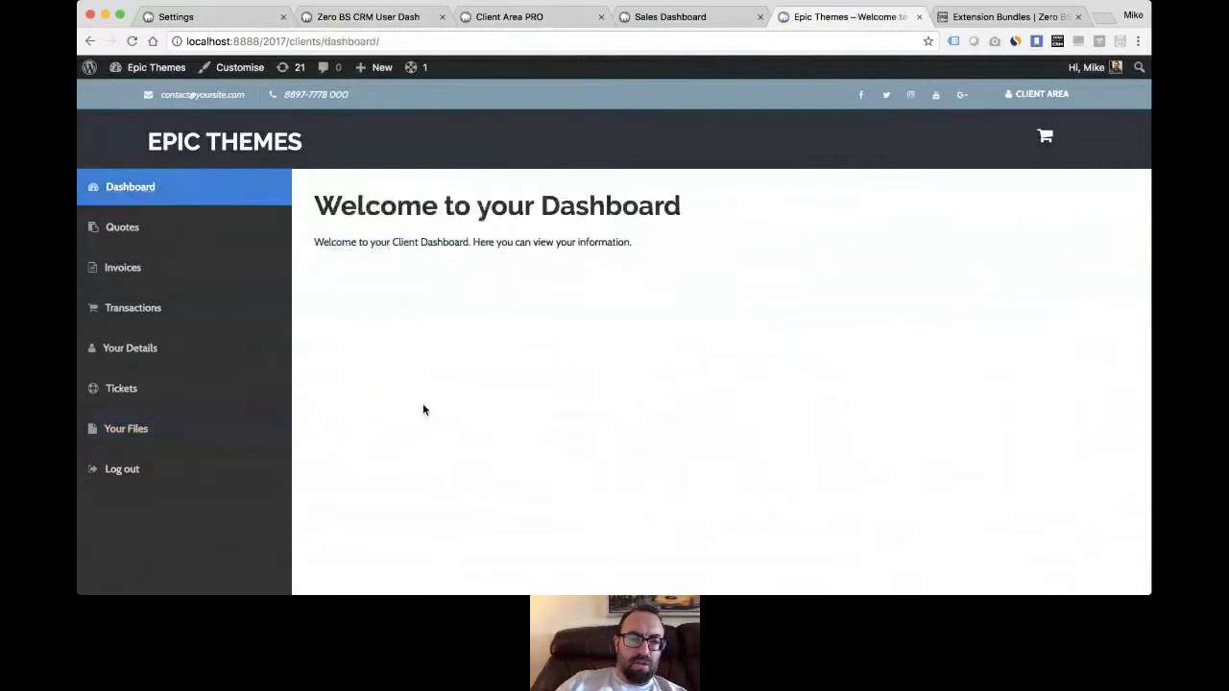
# - View the portal's empty Invoices page, then open the CRM's full Quotes list
pyautogui.click(120, 275)
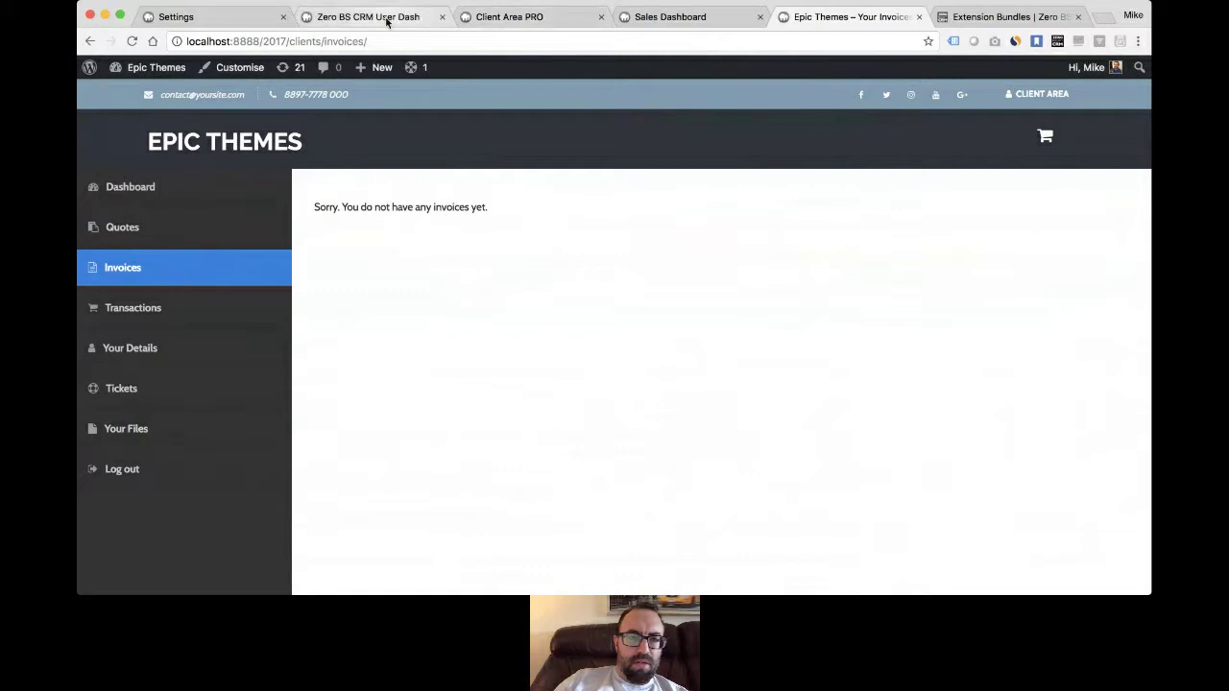
pyautogui.click(535, 17)
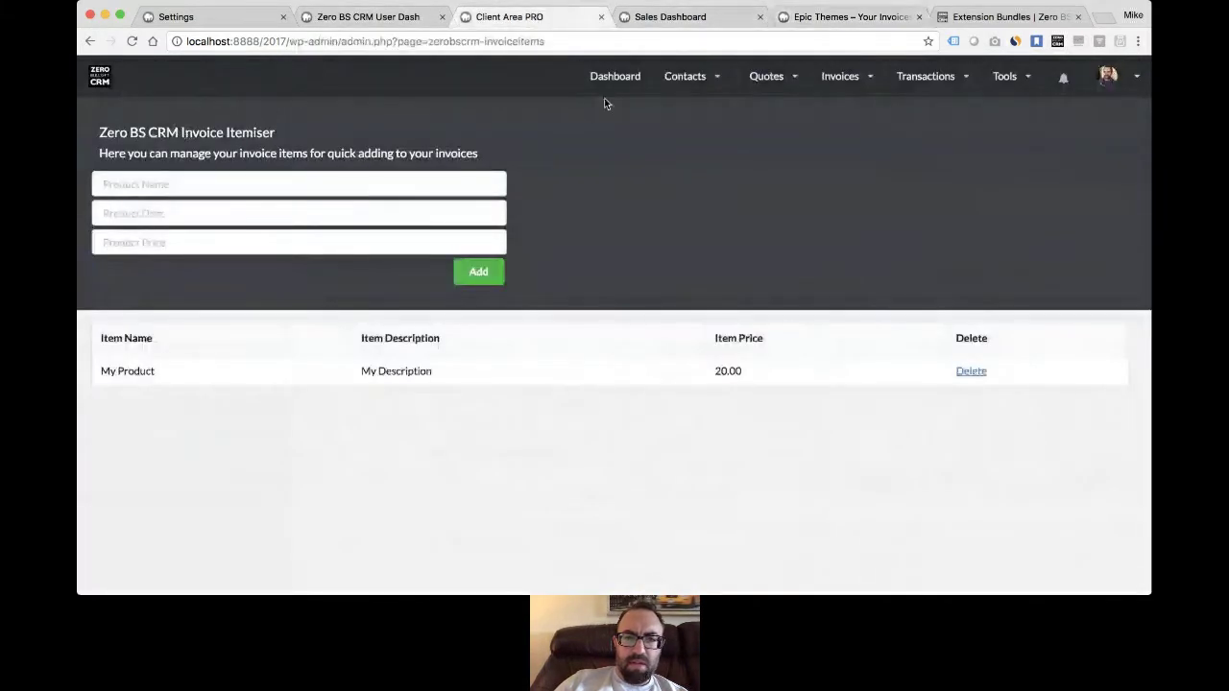
pyautogui.moveTo(853, 88)
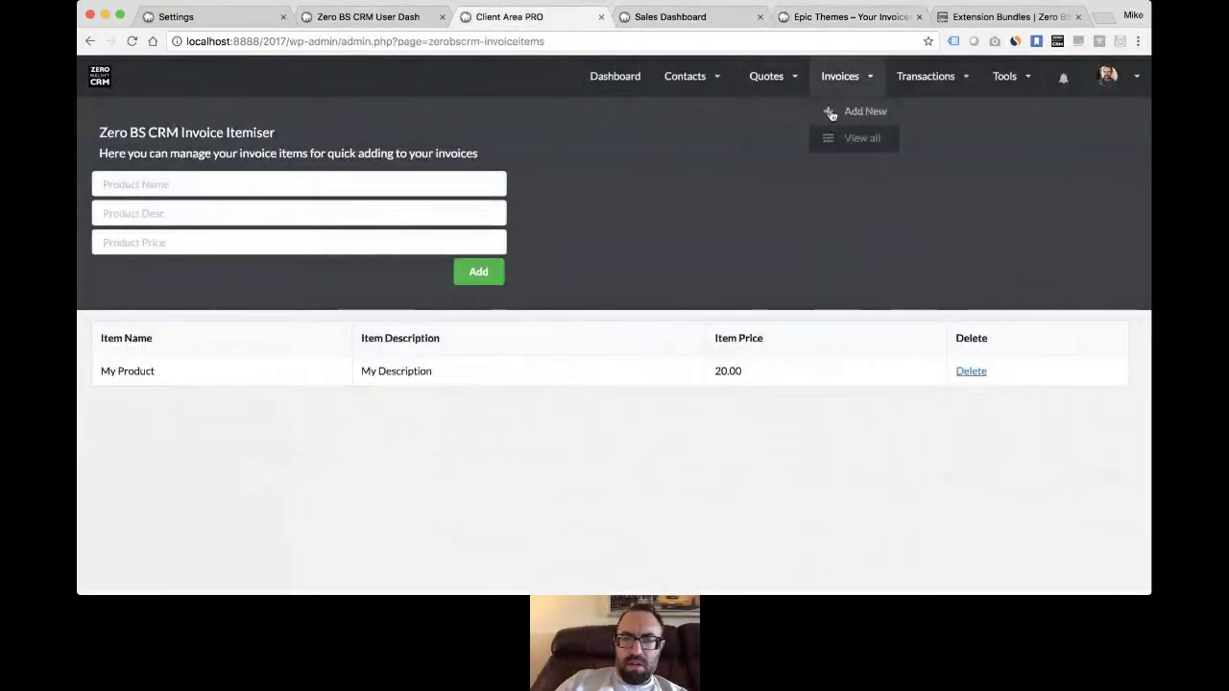
pyautogui.moveTo(778, 114)
pyautogui.click(783, 138)
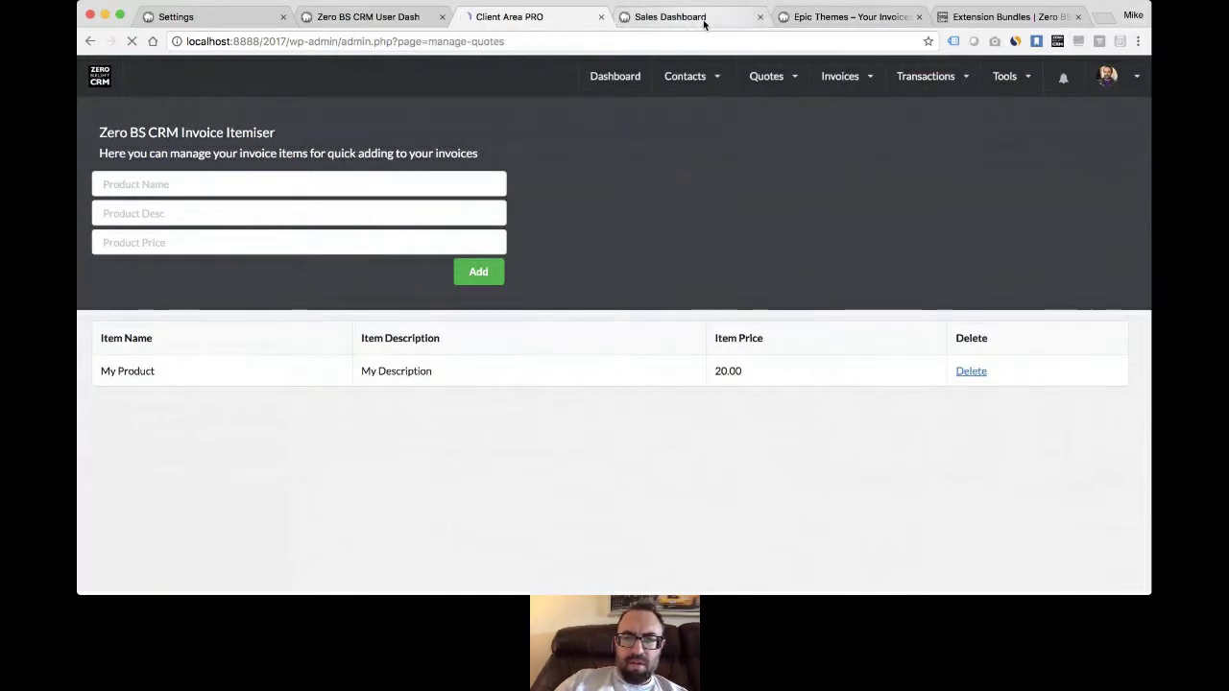
# - Move the portal tab forward and view its Quotes page, which shows no quotes yet
pyautogui.moveTo(815, 17); pyautogui.dragTo(694, 17)
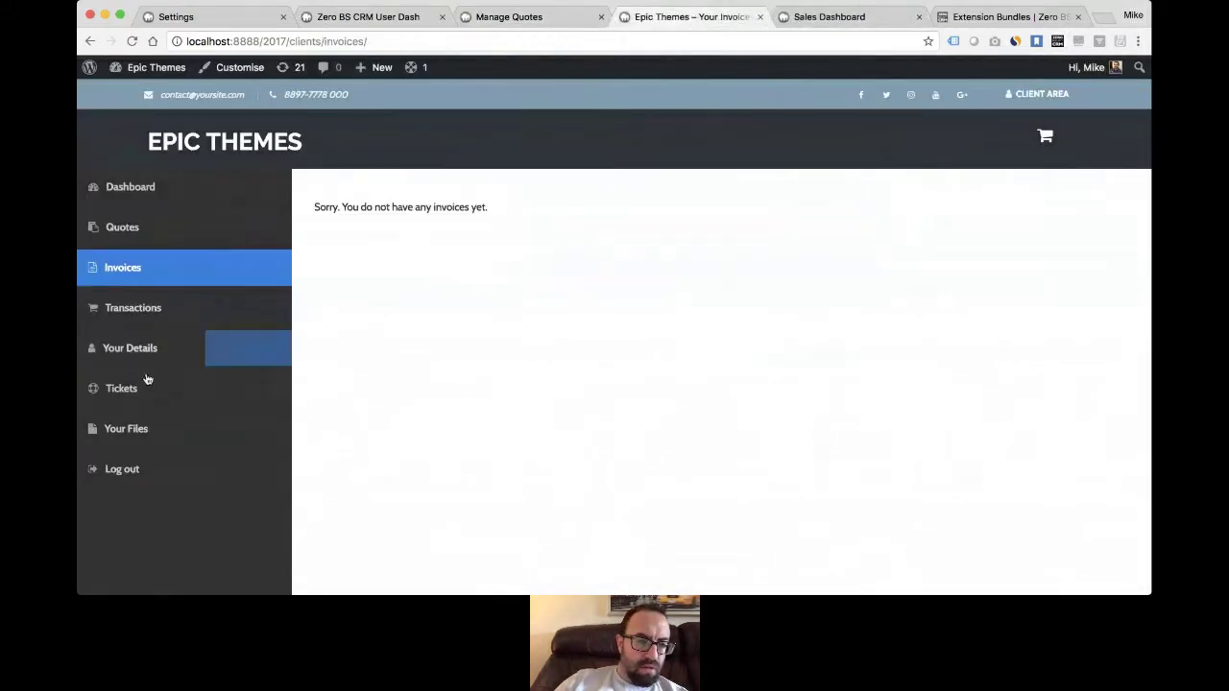
pyautogui.click(146, 231)
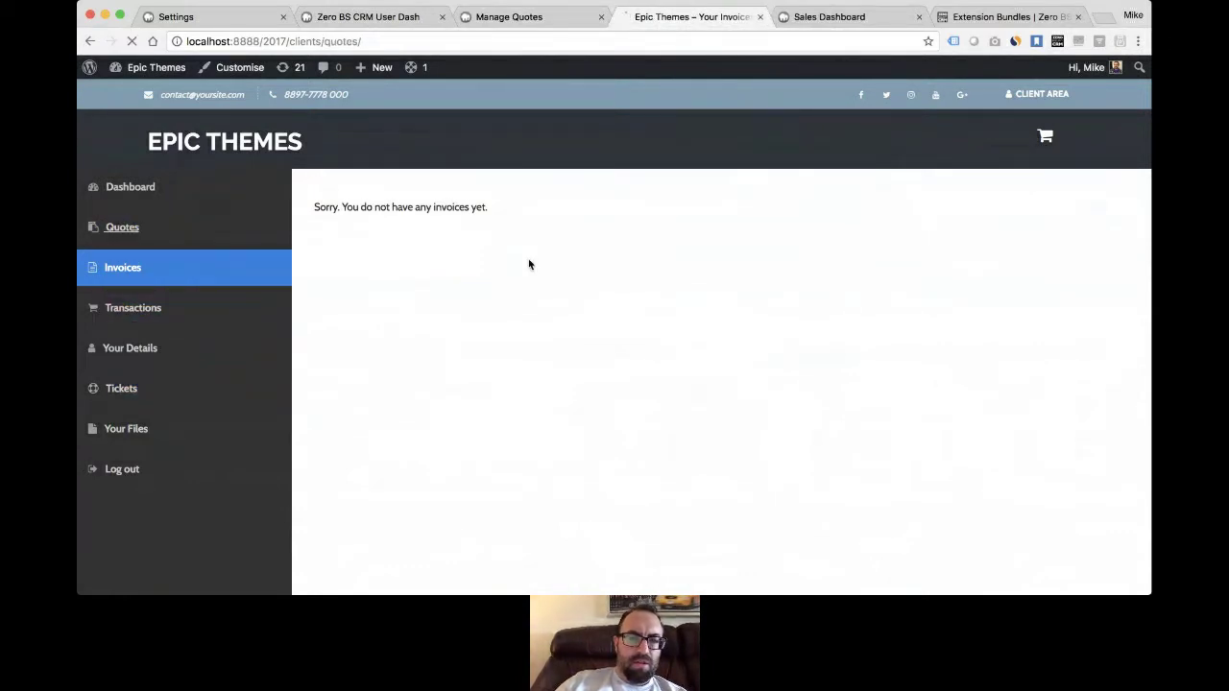
pyautogui.click(523, 36)
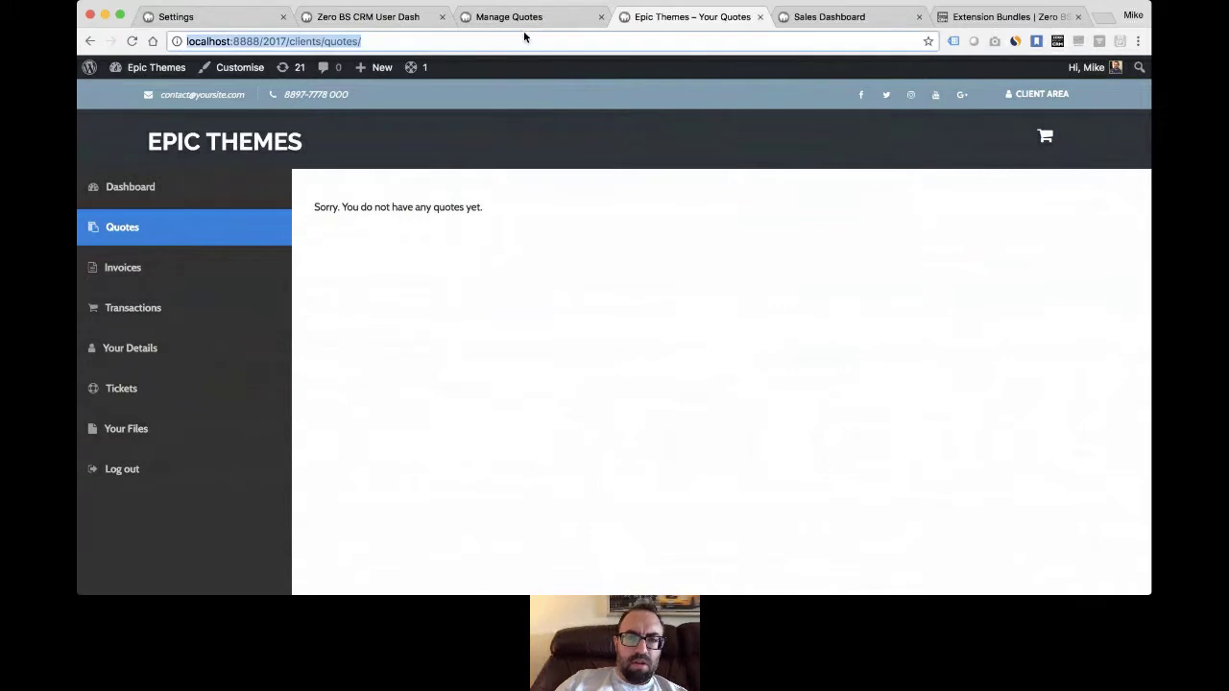
# - Start new quote 22 and pick its customer from the search suggestions
pyautogui.click(535, 16)
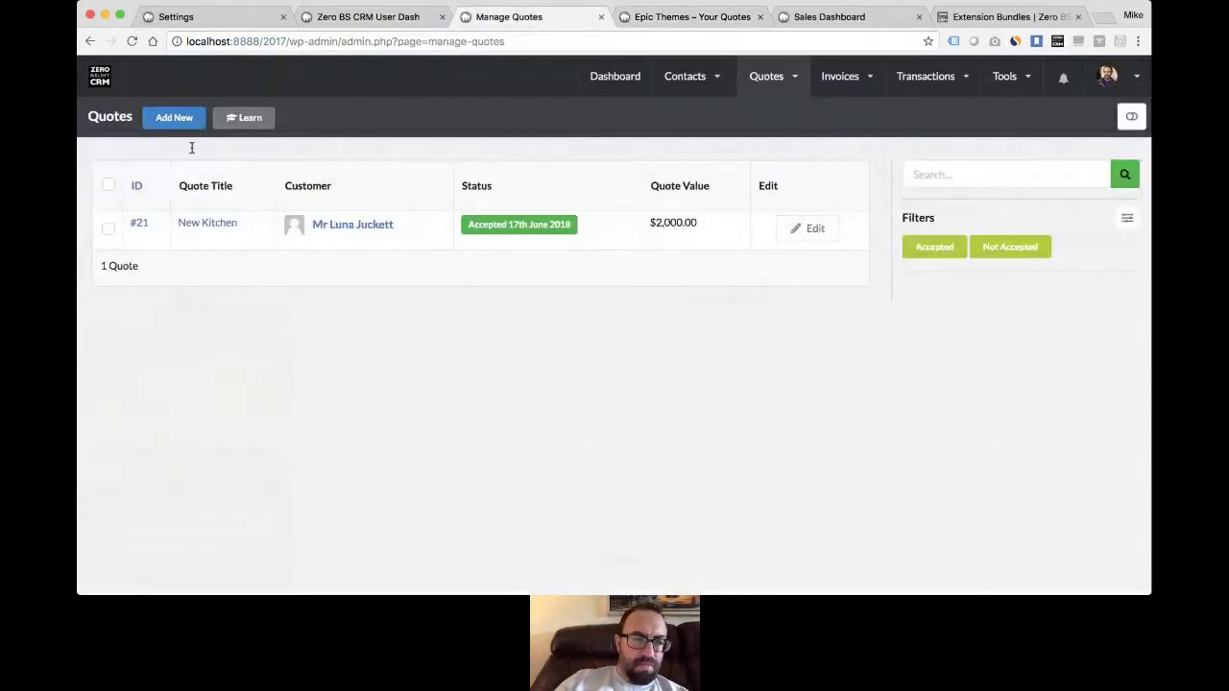
pyautogui.click(174, 118)
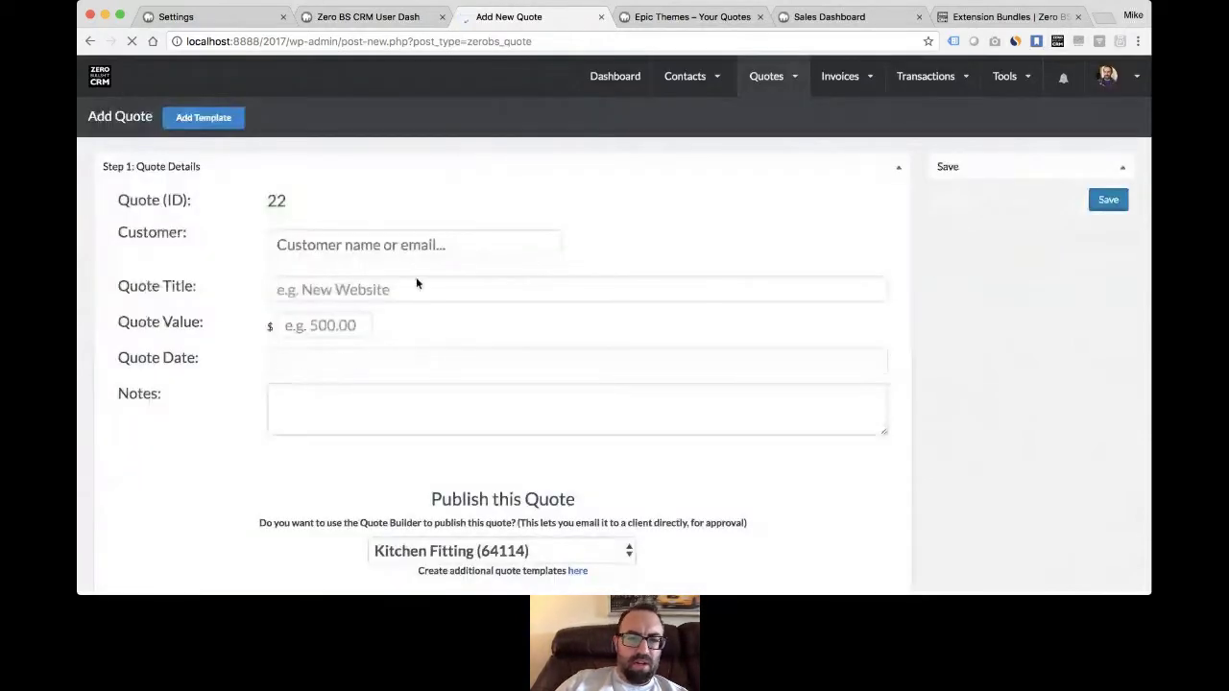
pyautogui.click(419, 240)
pyautogui.write('Mike')
pyautogui.press('BackSpace')
pyautogui.press('BackSpace')
pyautogui.press('BackSpace')
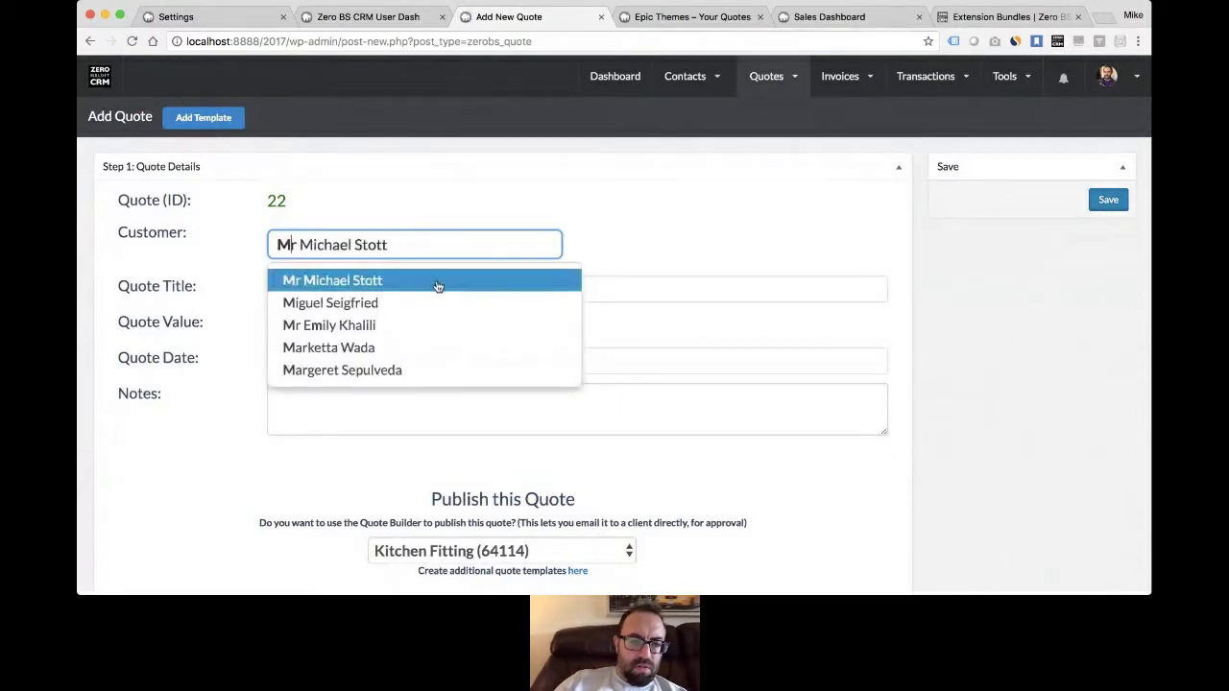
pyautogui.click(437, 281)
# - Give the quote title New Kitchen, value 500 and the note 'A new'
pyautogui.click(430, 298)
pyautogui.write('New ')
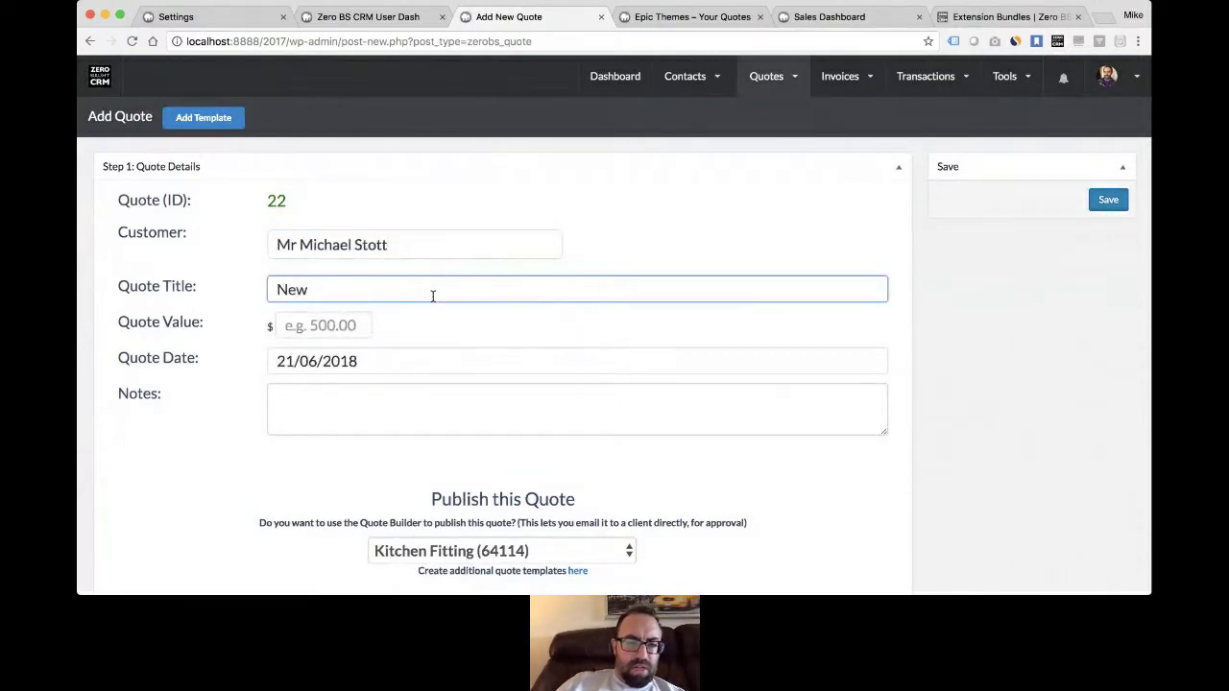
pyautogui.write('Kitchen')
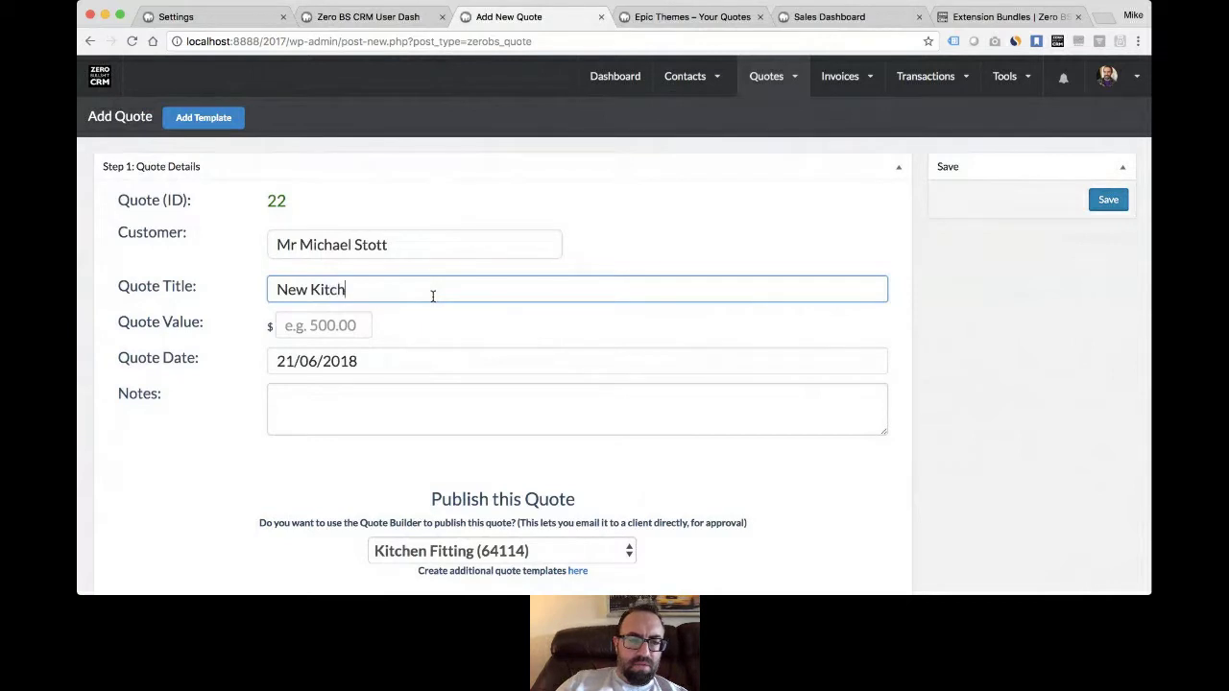
pyautogui.click(341, 325)
pyautogui.write('500')
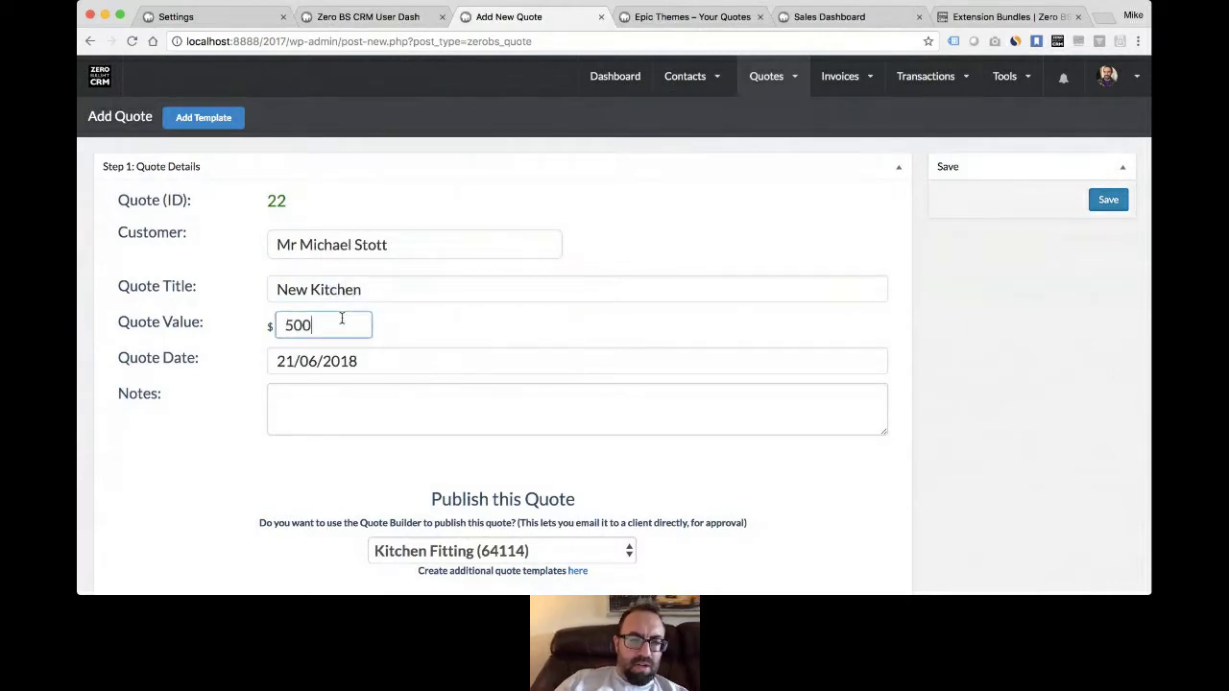
pyautogui.scroll(-3, 425, 314)
pyautogui.click(428, 269)
pyautogui.write('A new')
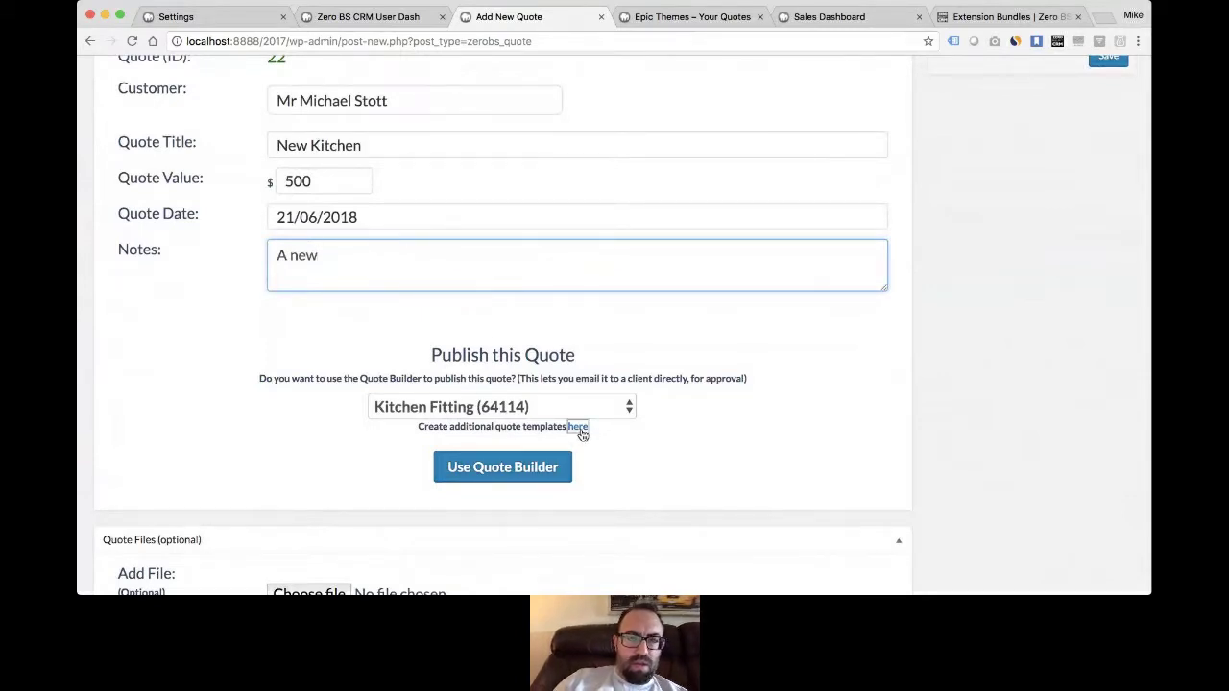
pyautogui.click(579, 428)
pyautogui.scroll(-2, 356, 374)
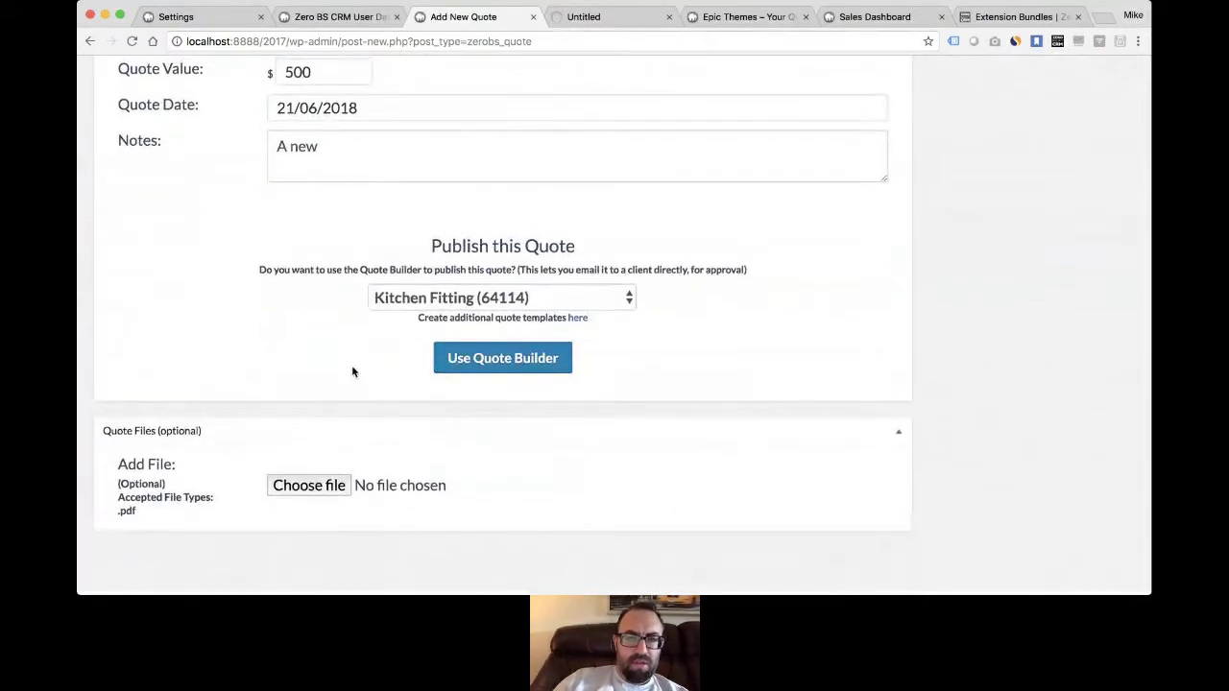
# - Open the Kitchen Fitting quote template and review its ##CUSTOMERNAME## placeholder, price table and terms
pyautogui.click(591, 20)
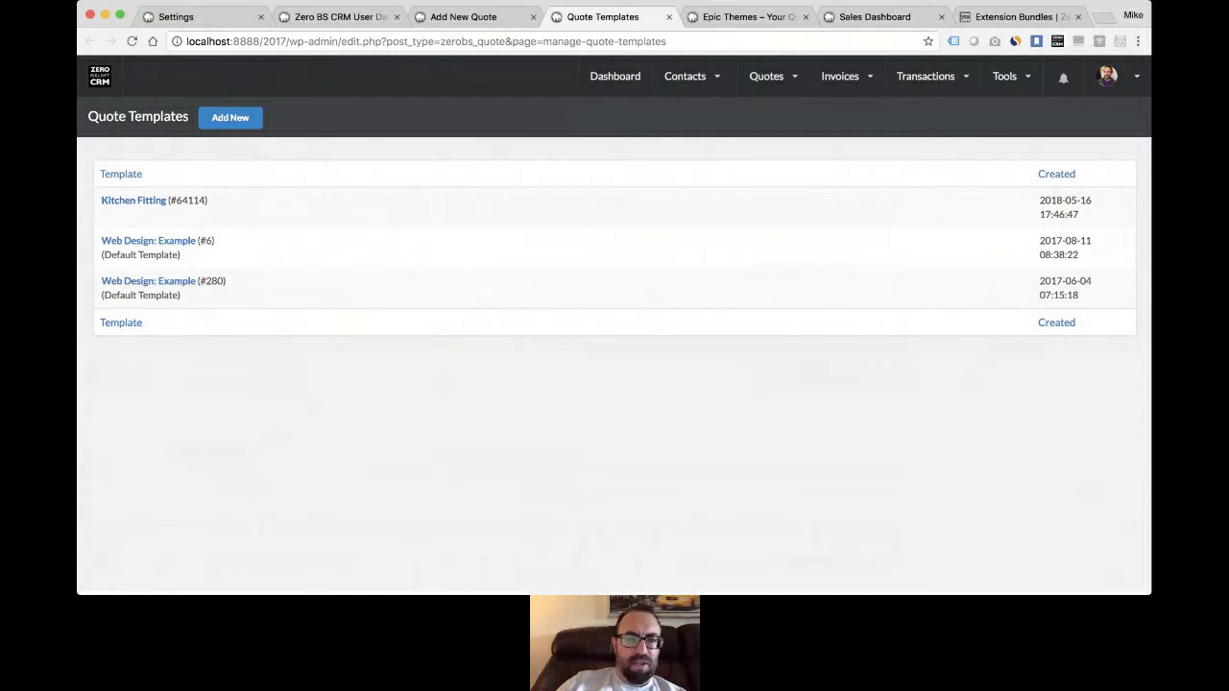
pyautogui.click(478, 16)
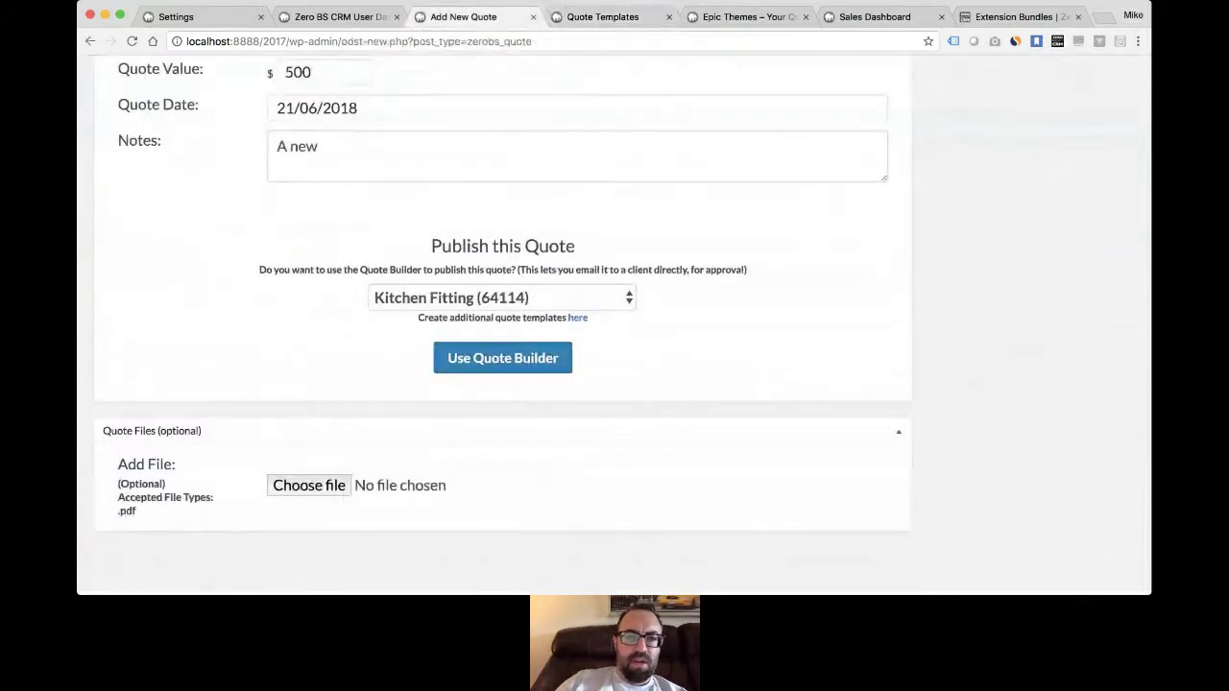
pyautogui.click(596, 19)
pyautogui.click(144, 200)
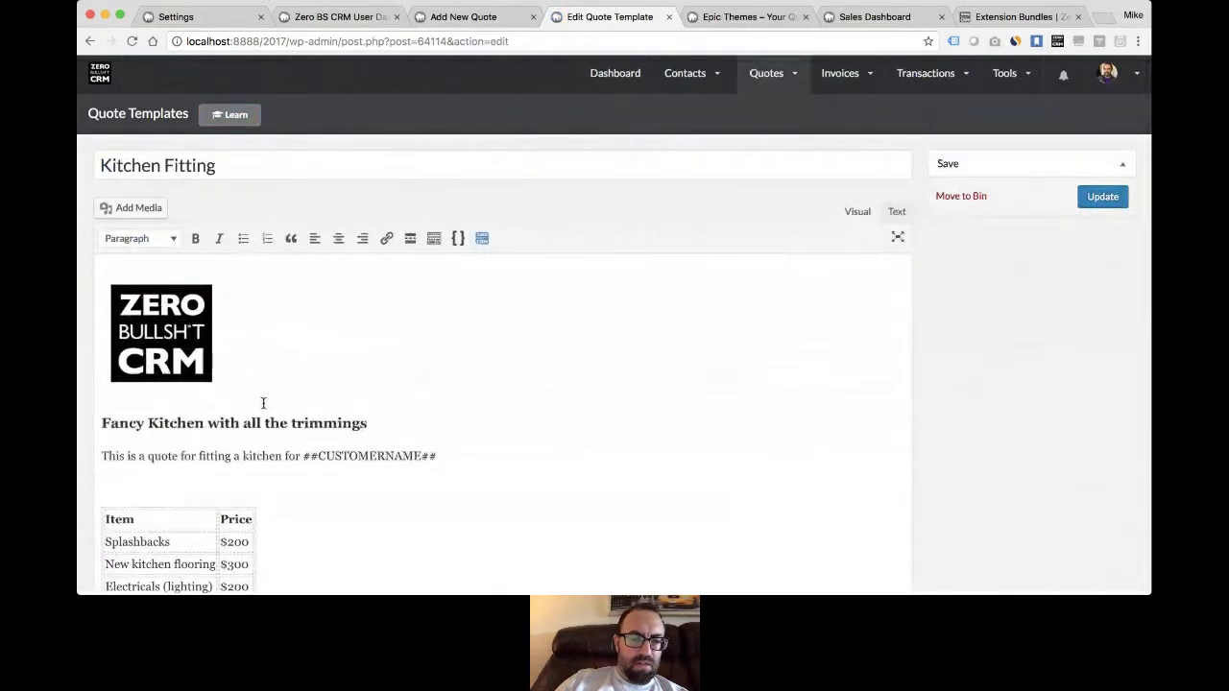
pyautogui.scroll(-3, 400, 409)
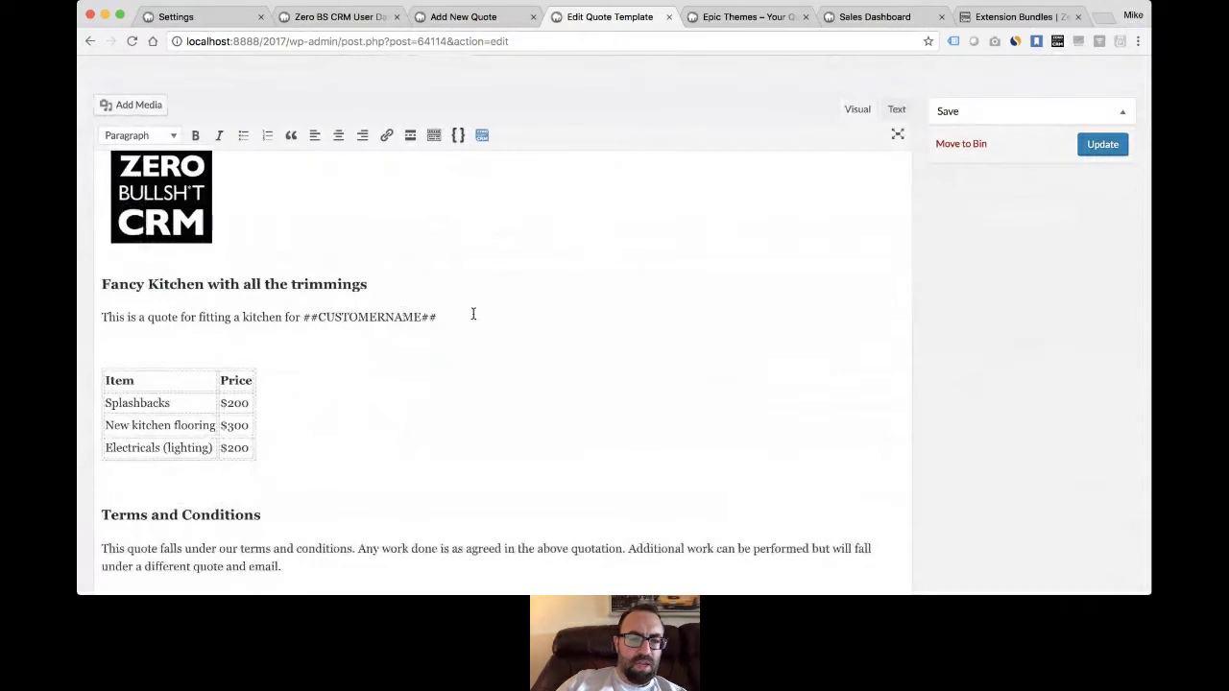
pyautogui.scroll(-3, 282, 236)
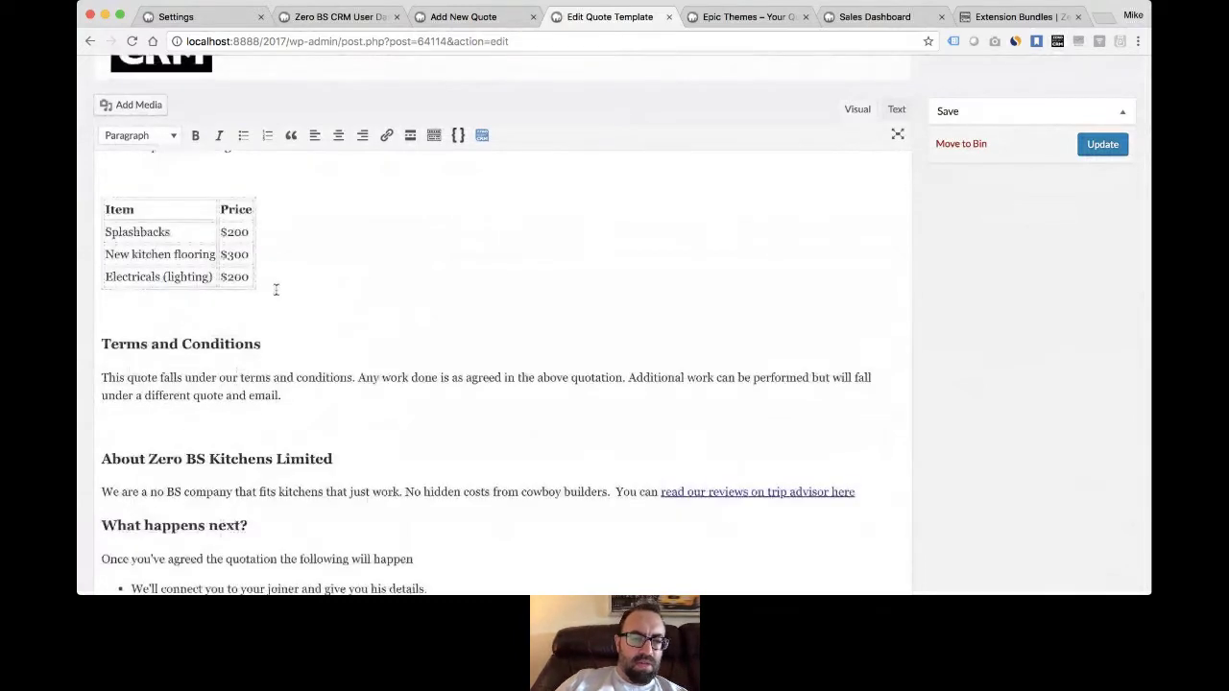
pyautogui.scroll(-2, 307, 373)
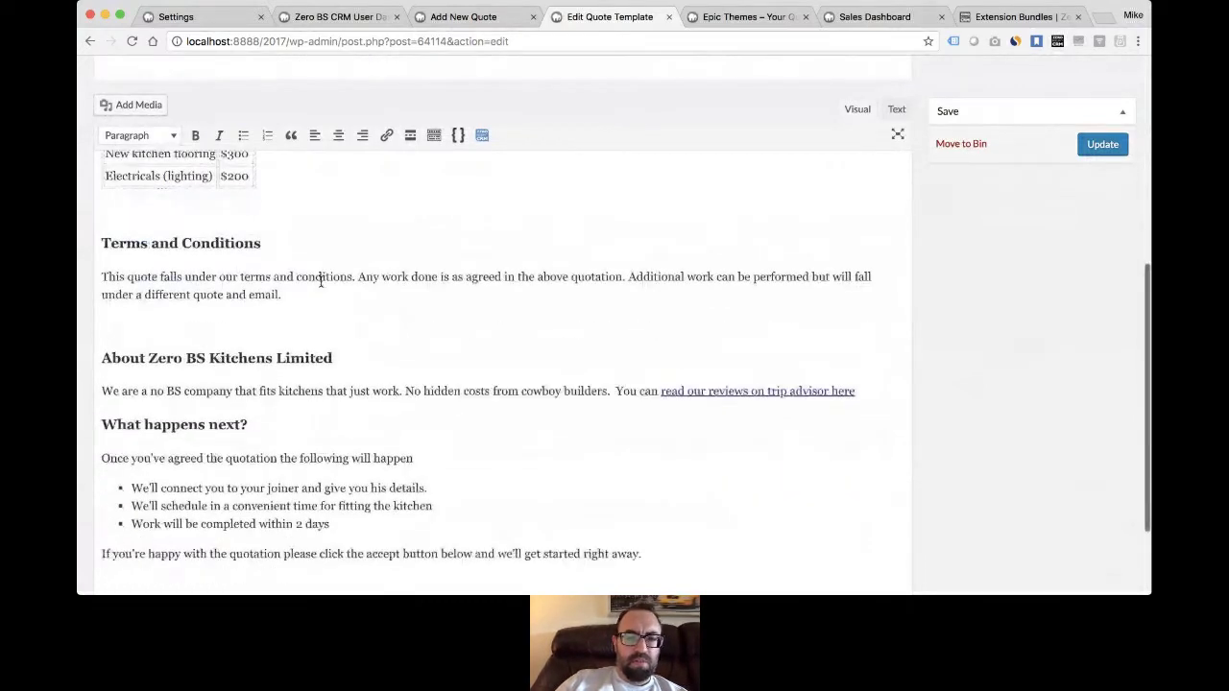
pyautogui.scroll(-2, 521, 323)
pyautogui.scroll(7, 521, 324)
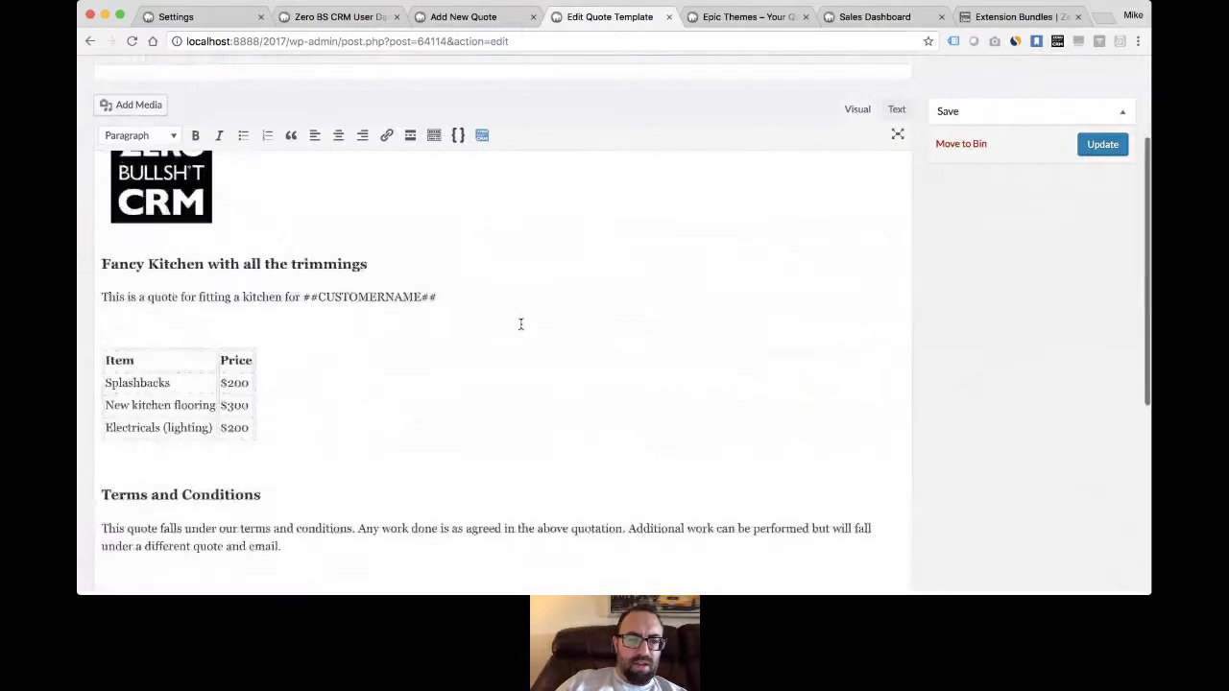
pyautogui.scroll(3, 520, 324)
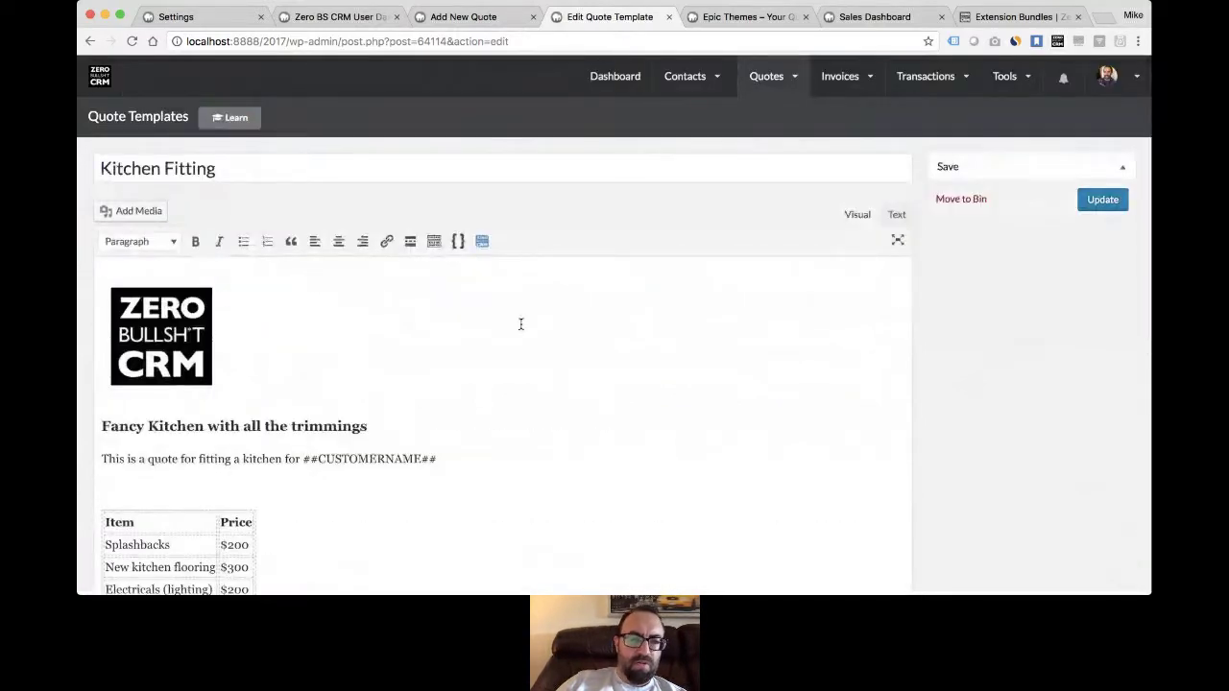
# - Fill quote 22's content from the Kitchen Fitting template and compare it with the original
pyautogui.click(465, 17)
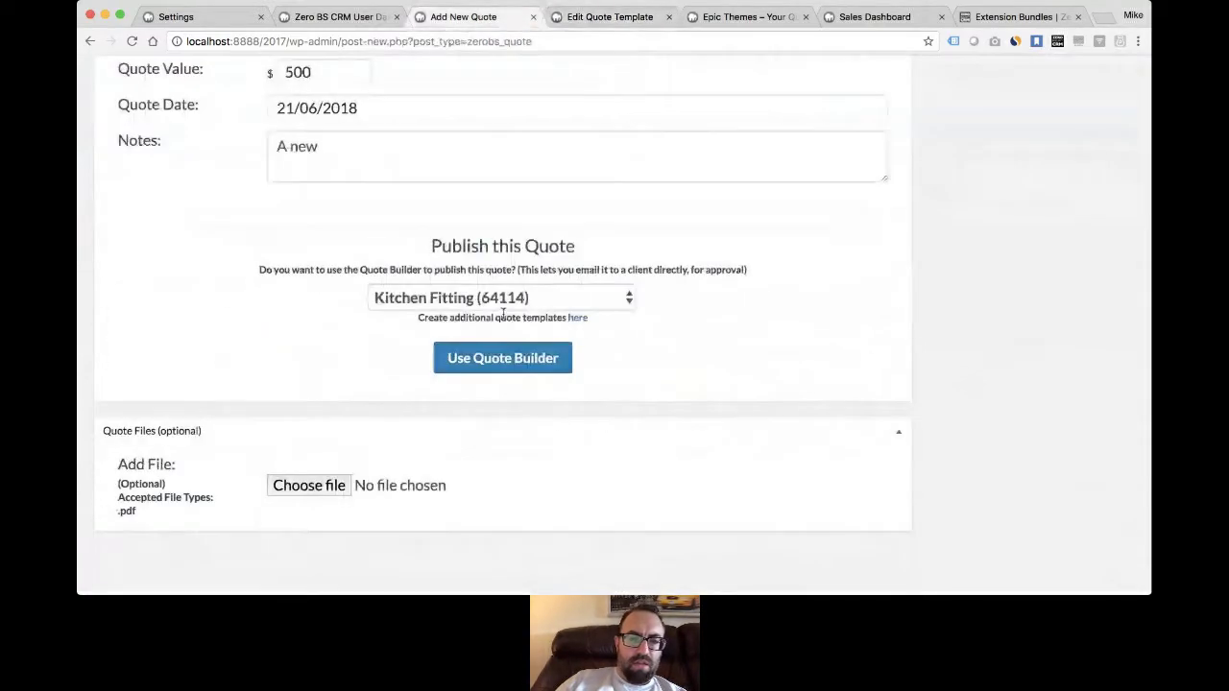
pyautogui.scroll(4, 370, 241)
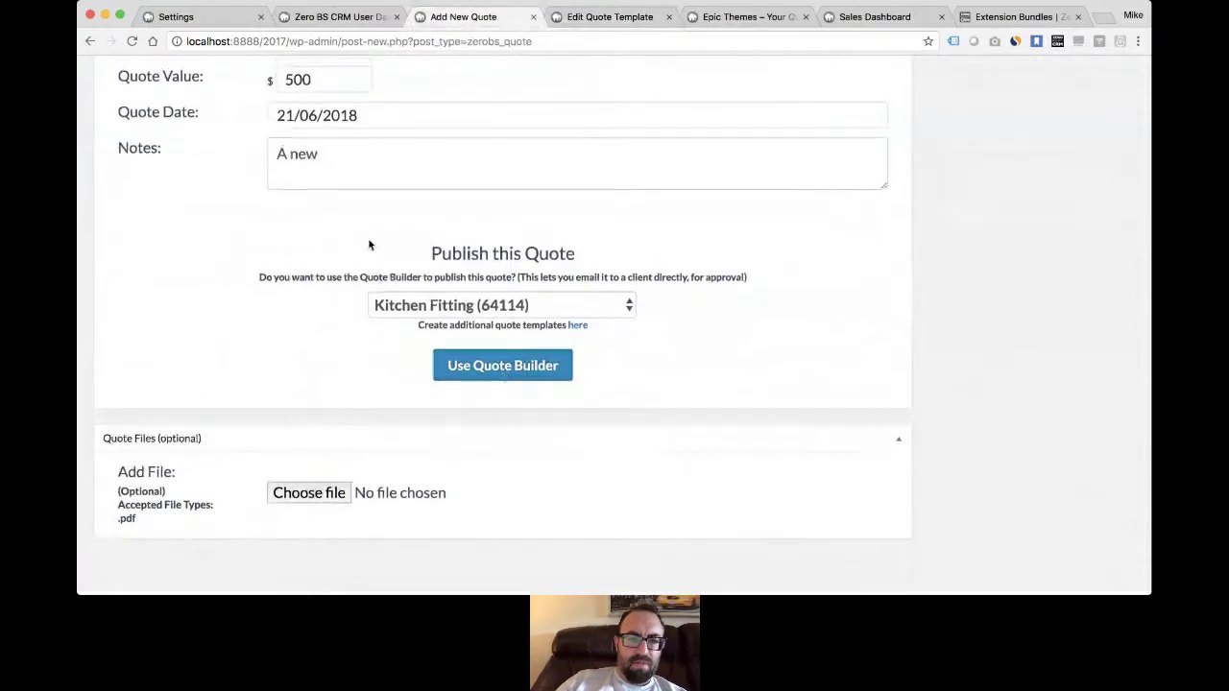
pyautogui.scroll(2, 370, 245)
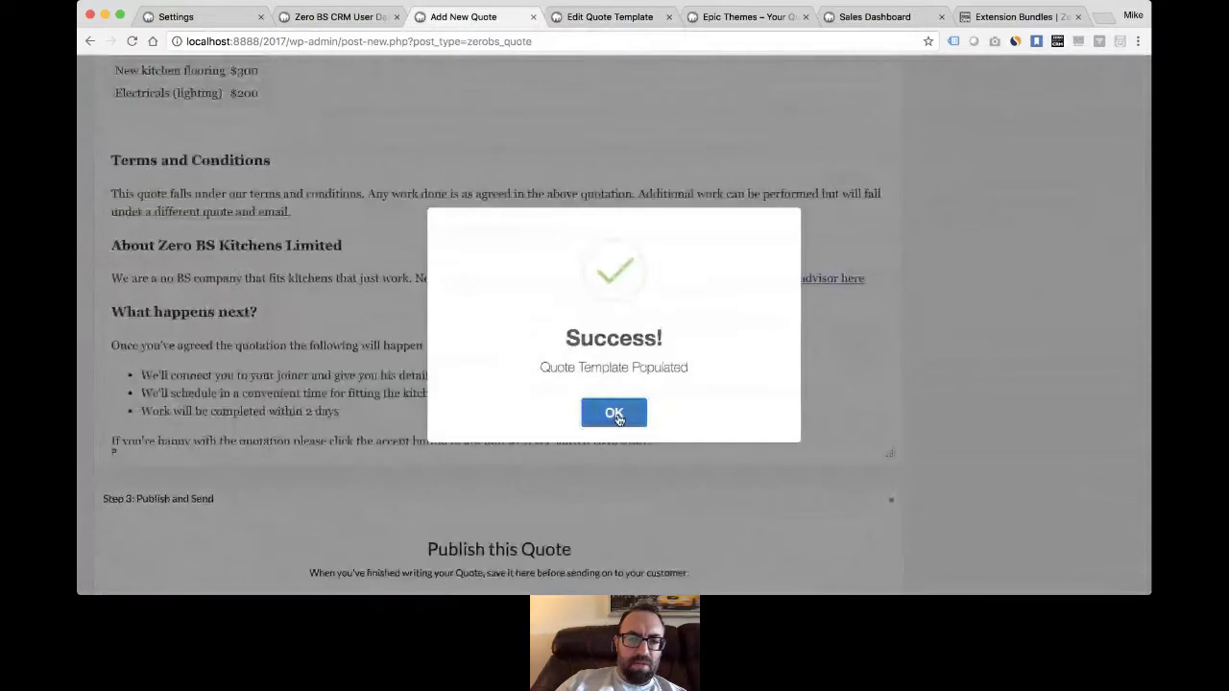
pyautogui.click(616, 417)
pyautogui.click(601, 21)
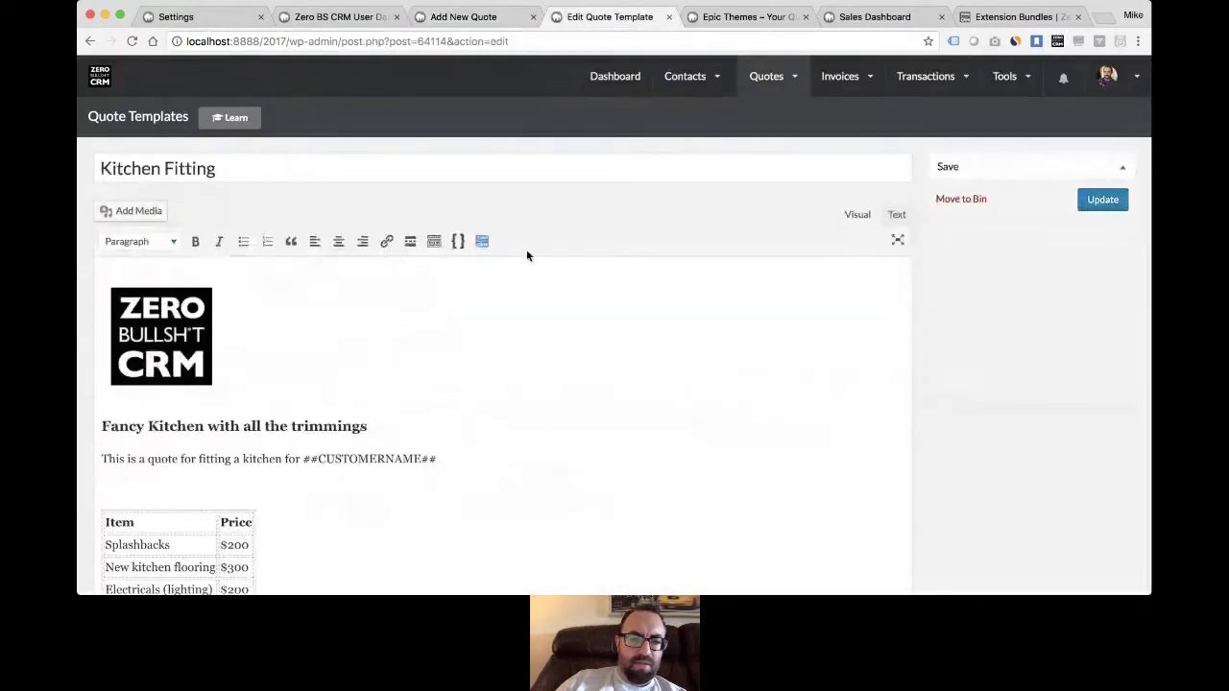
pyautogui.click(480, 16)
# - Check the inserted customer name in the quote content and save quote 22
pyautogui.scroll(5, 367, 403)
pyautogui.scroll(2, 368, 404)
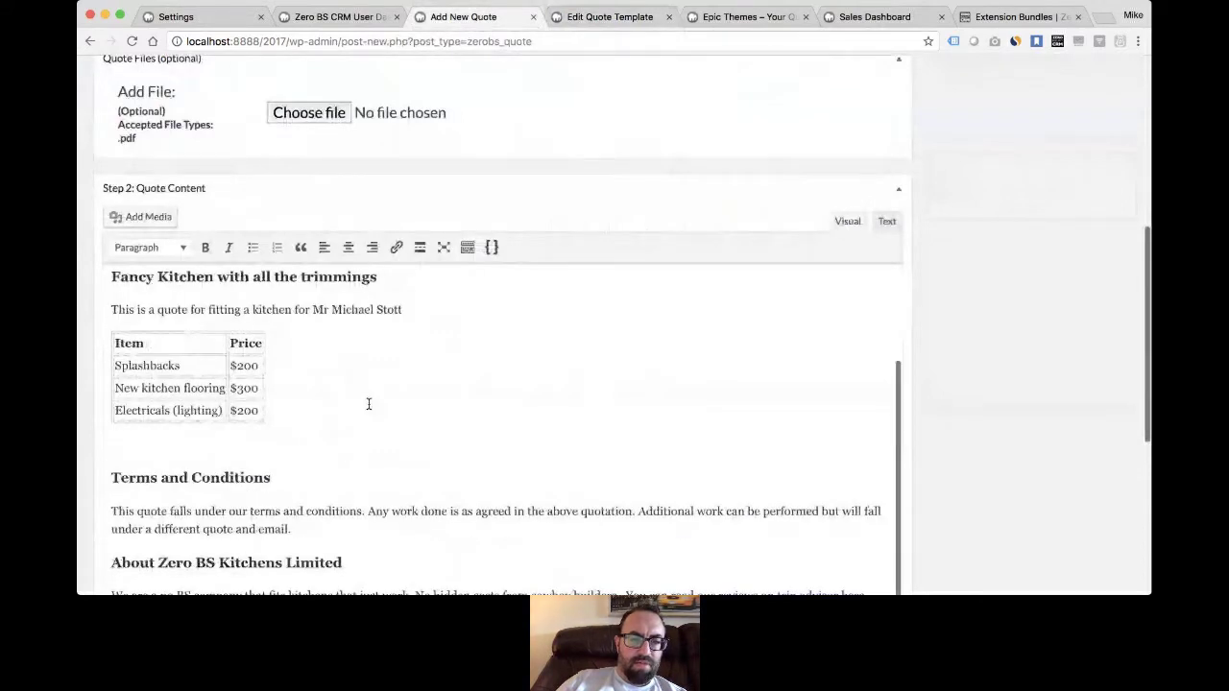
pyautogui.scroll(2, 368, 405)
pyautogui.moveTo(313, 374); pyautogui.dragTo(408, 373)
pyautogui.click(431, 382)
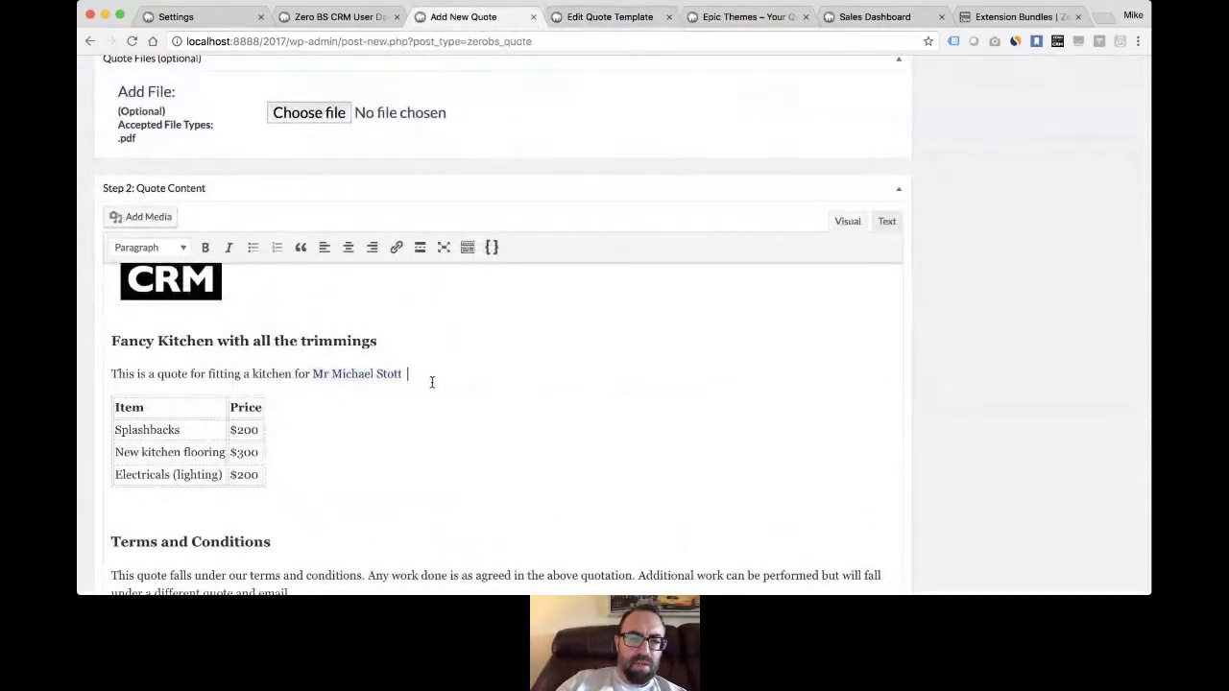
pyautogui.scroll(-8, 431, 381)
pyautogui.click(502, 550)
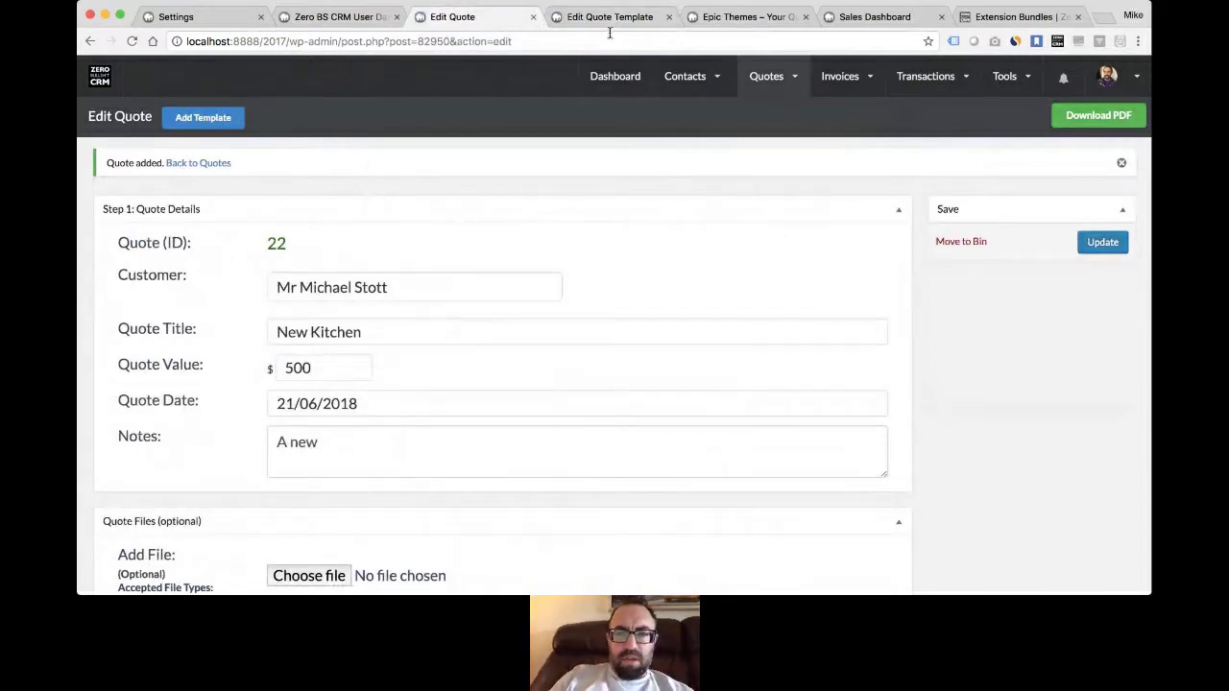
# - Accept New Kitchen quote #22 in the client portal, then return to the portal's Quotes list
pyautogui.click(744, 16)
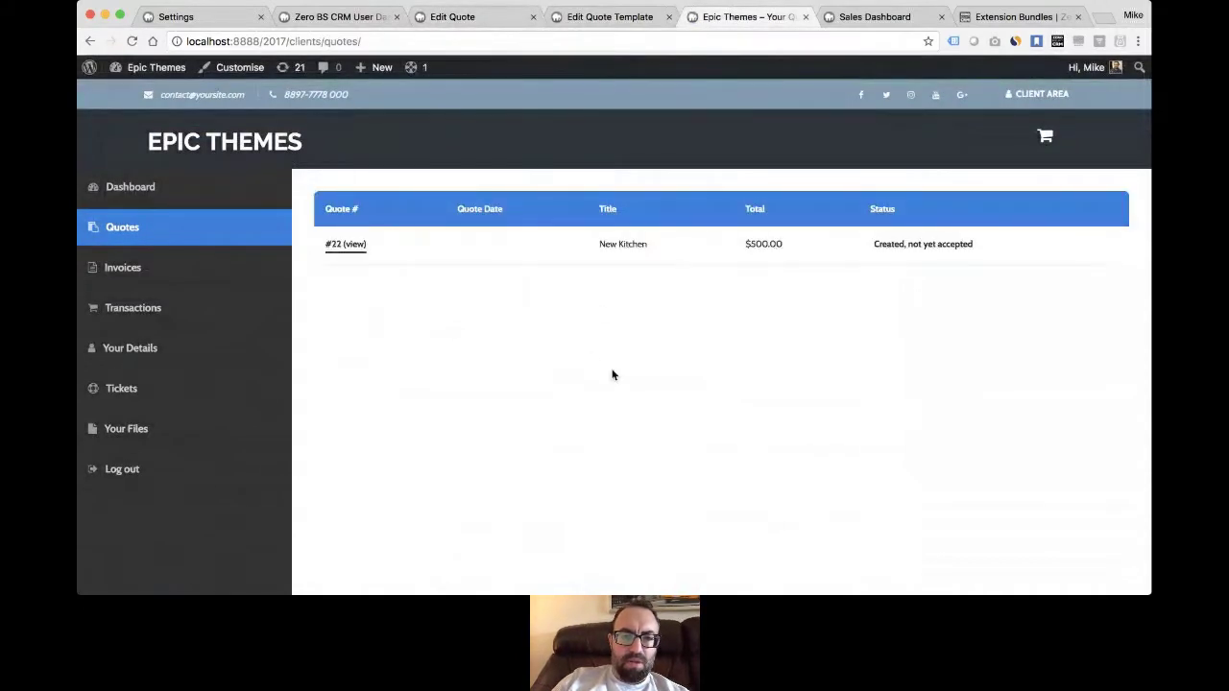
pyautogui.click(347, 247)
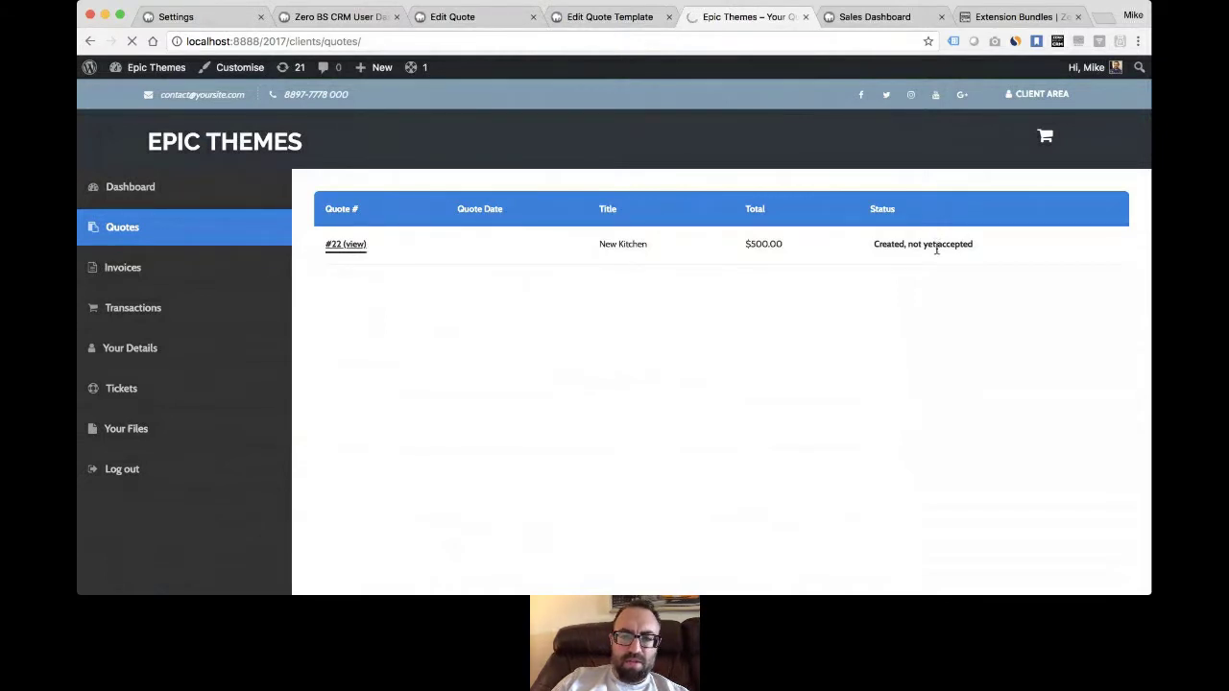
pyautogui.scroll(-3, 653, 288)
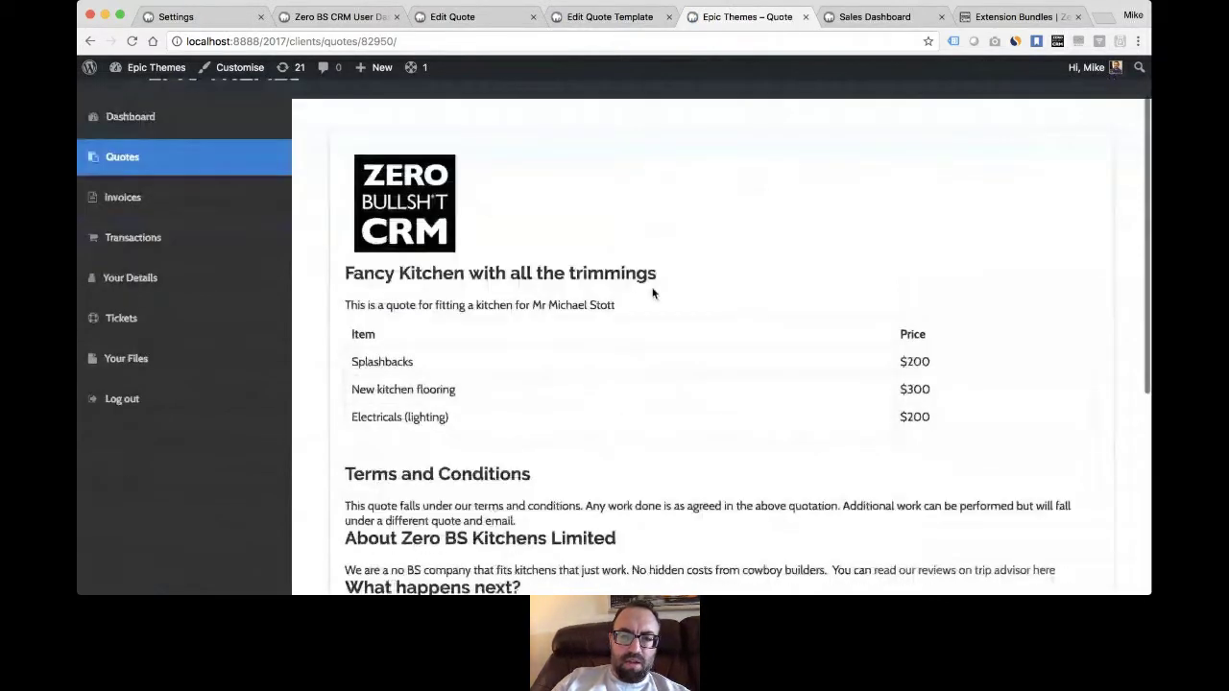
pyautogui.scroll(-1, 653, 293)
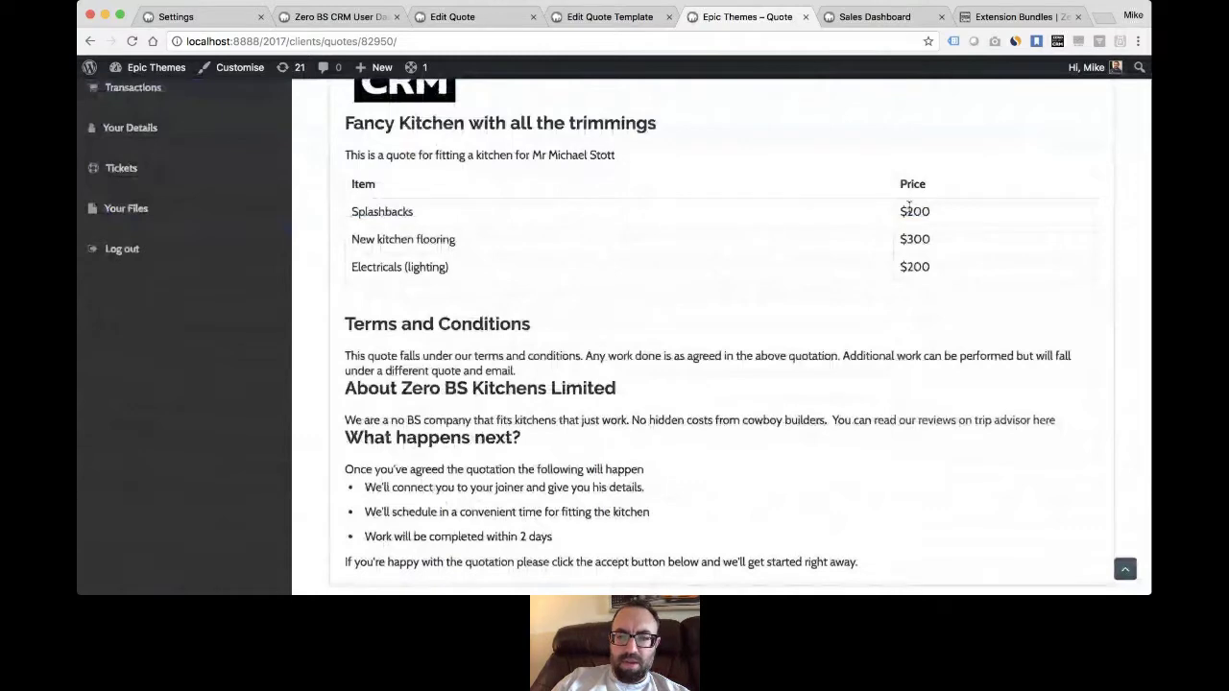
pyautogui.scroll(-3, 693, 282)
pyautogui.click(375, 443)
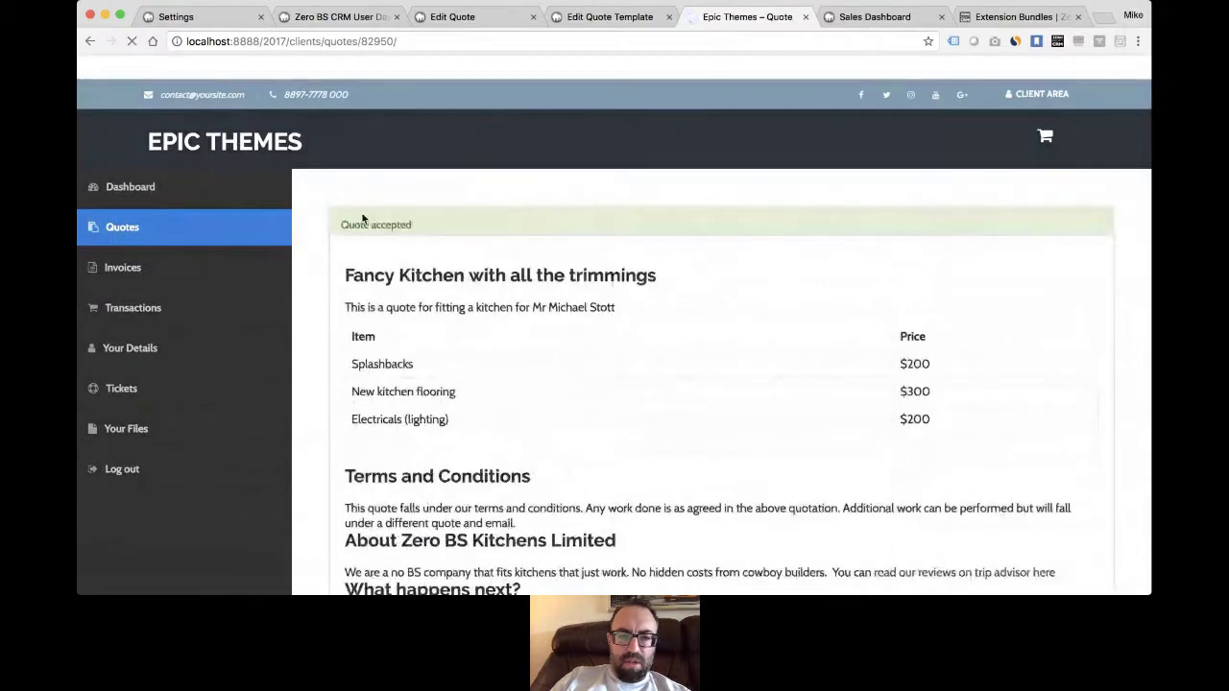
pyautogui.scroll(-3, 454, 227)
pyautogui.scroll(-1, 455, 228)
pyautogui.scroll(4, 456, 228)
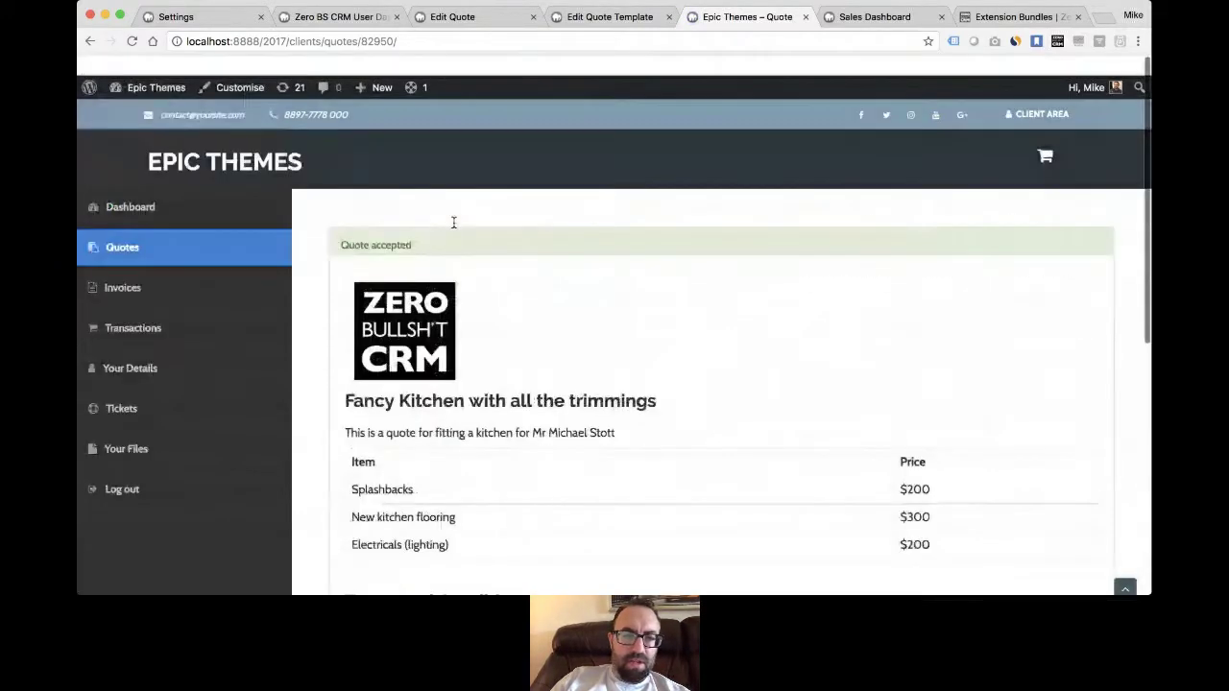
pyautogui.click(122, 231)
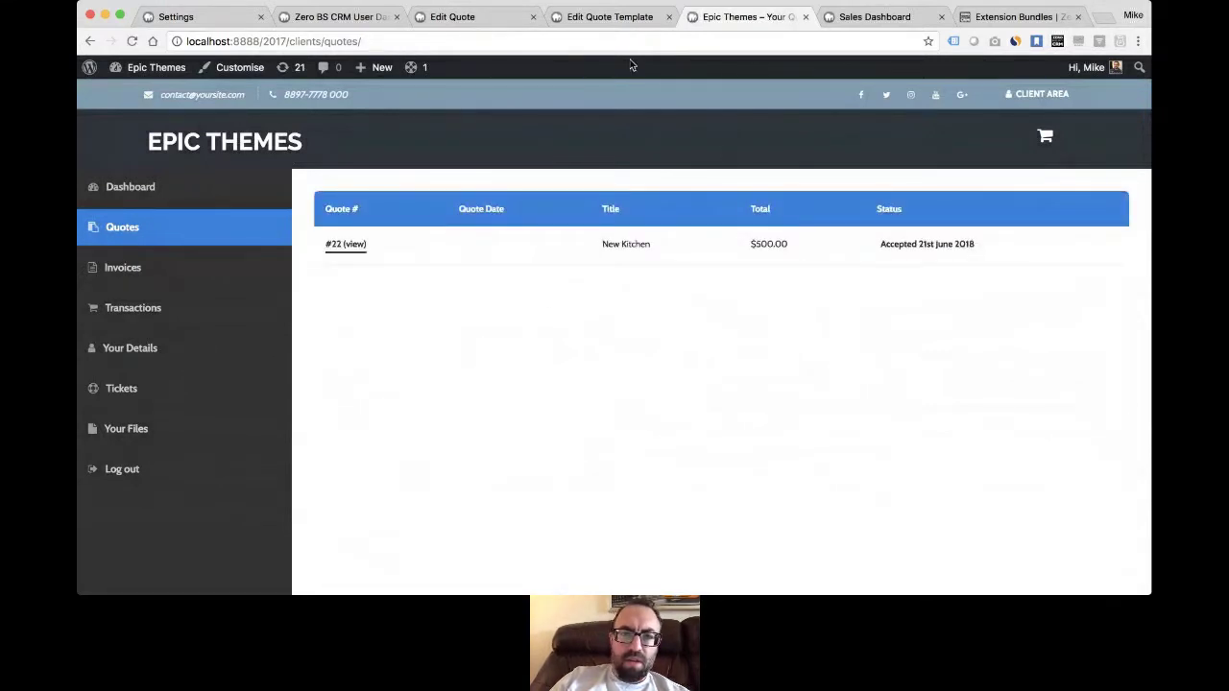
# - Show the admin Quotes list, where #22 New Kitchen at $500.00 reads Accepted 21st June 2018
pyautogui.click(604, 15)
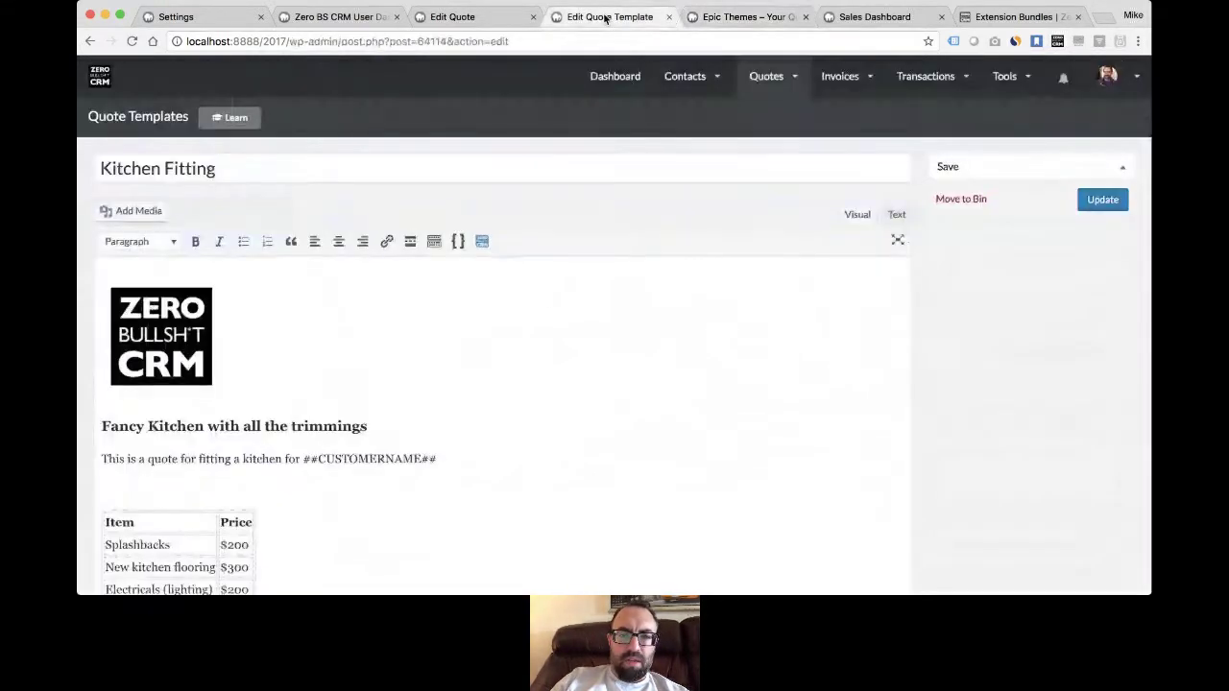
pyautogui.click(457, 19)
pyautogui.moveTo(765, 80)
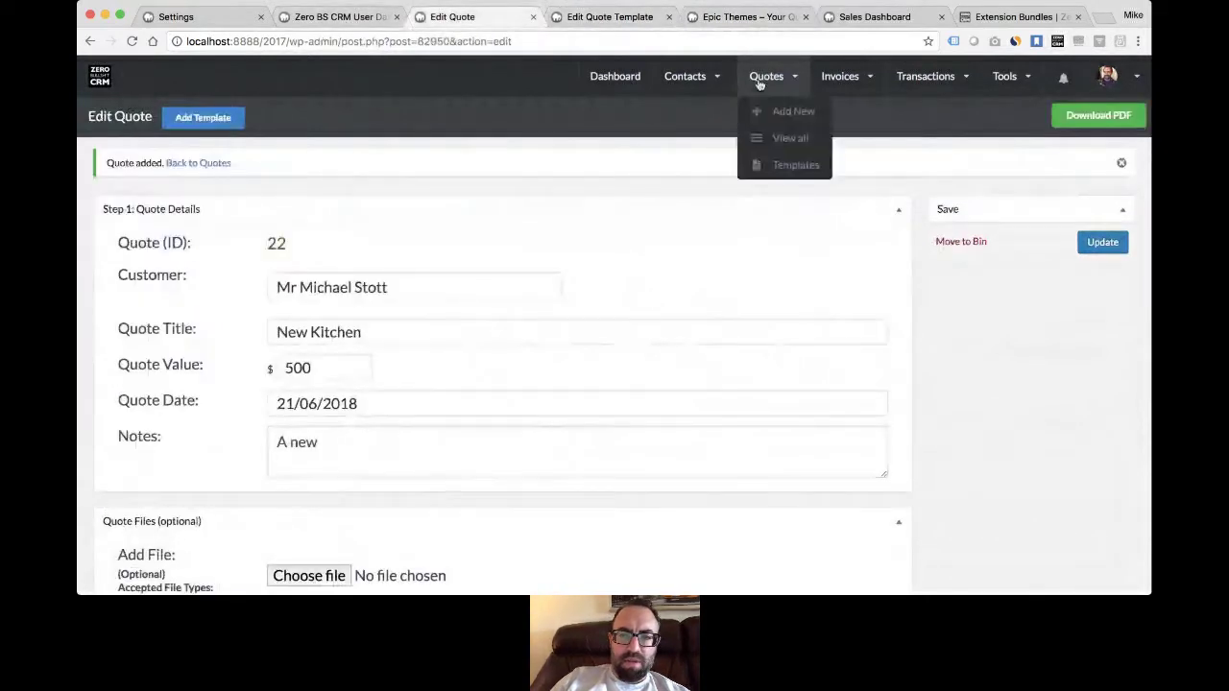
pyautogui.click(779, 138)
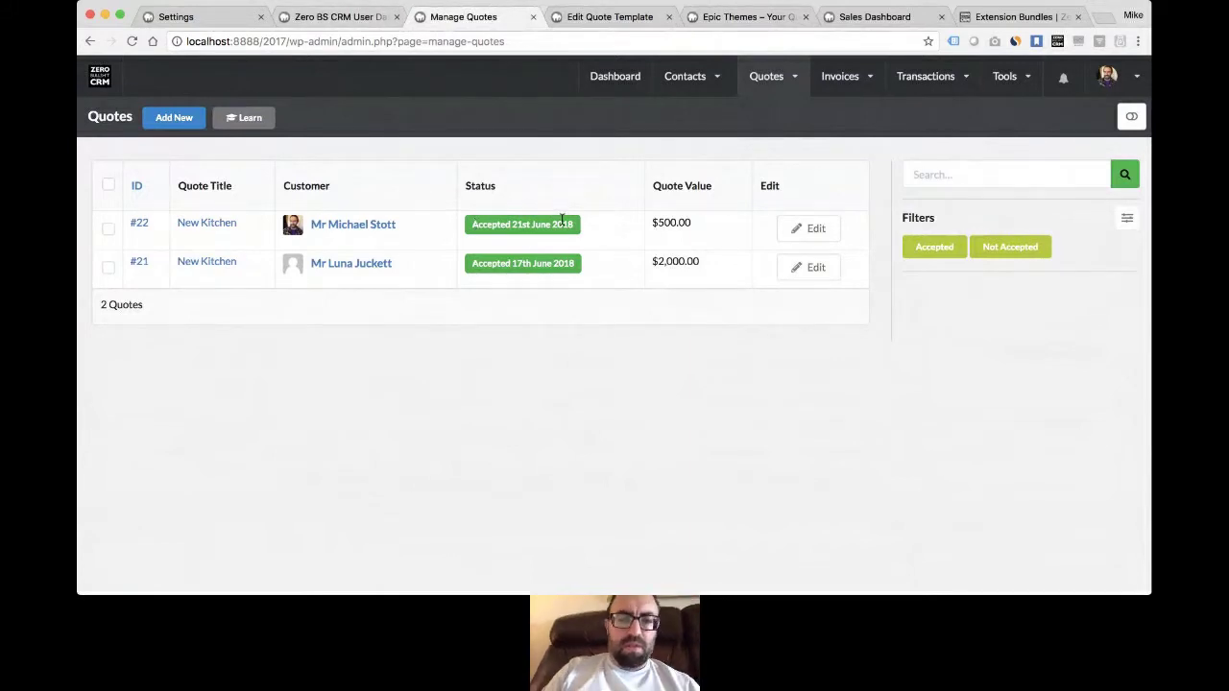
pyautogui.click(604, 19)
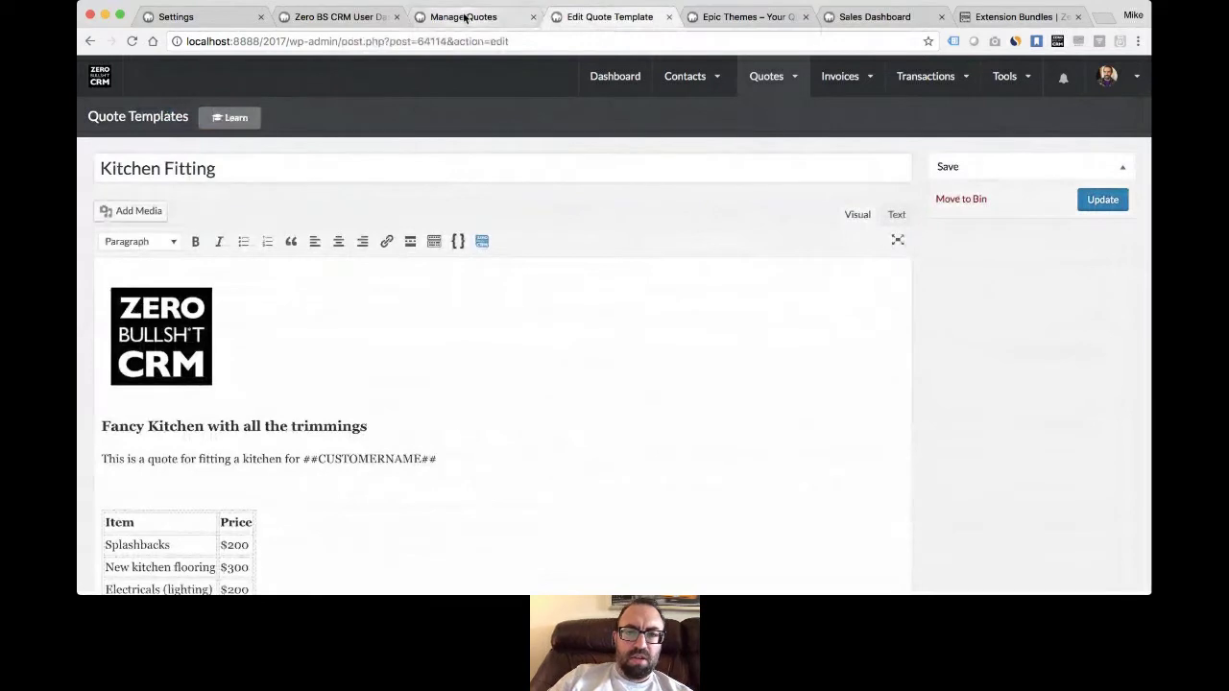
pyautogui.click(463, 16)
# - Go to the Invoices list and start a new draft invoice numbered 228
pyautogui.moveTo(842, 84)
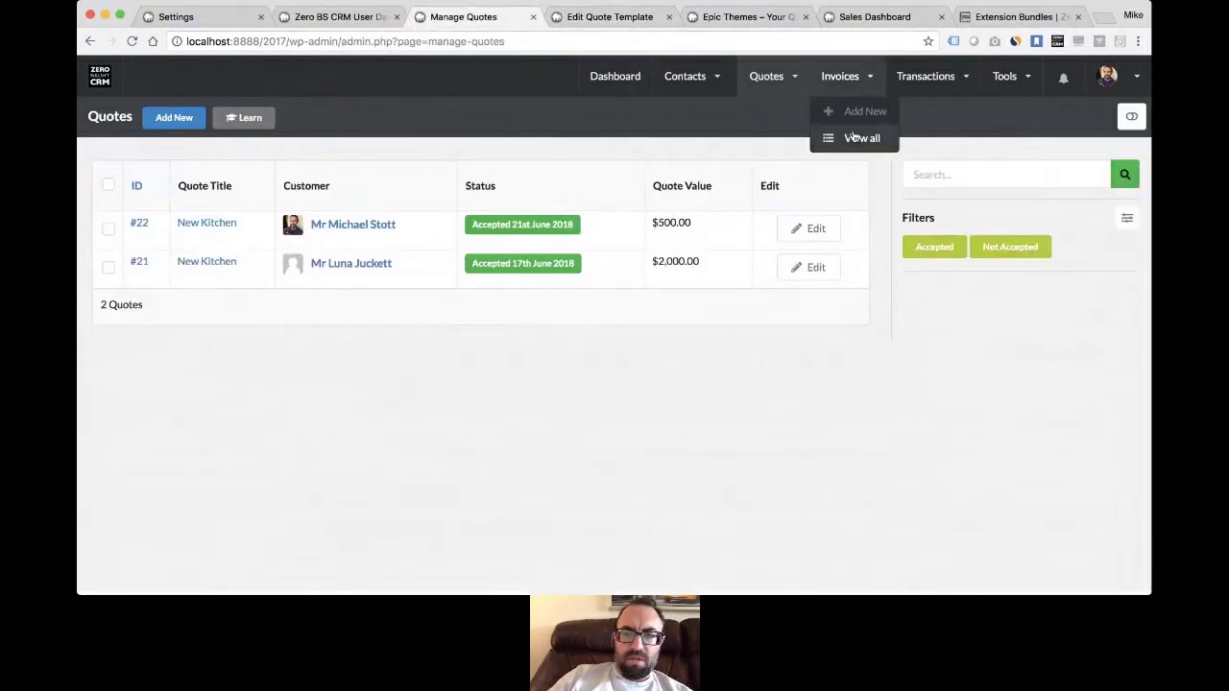
pyautogui.click(853, 140)
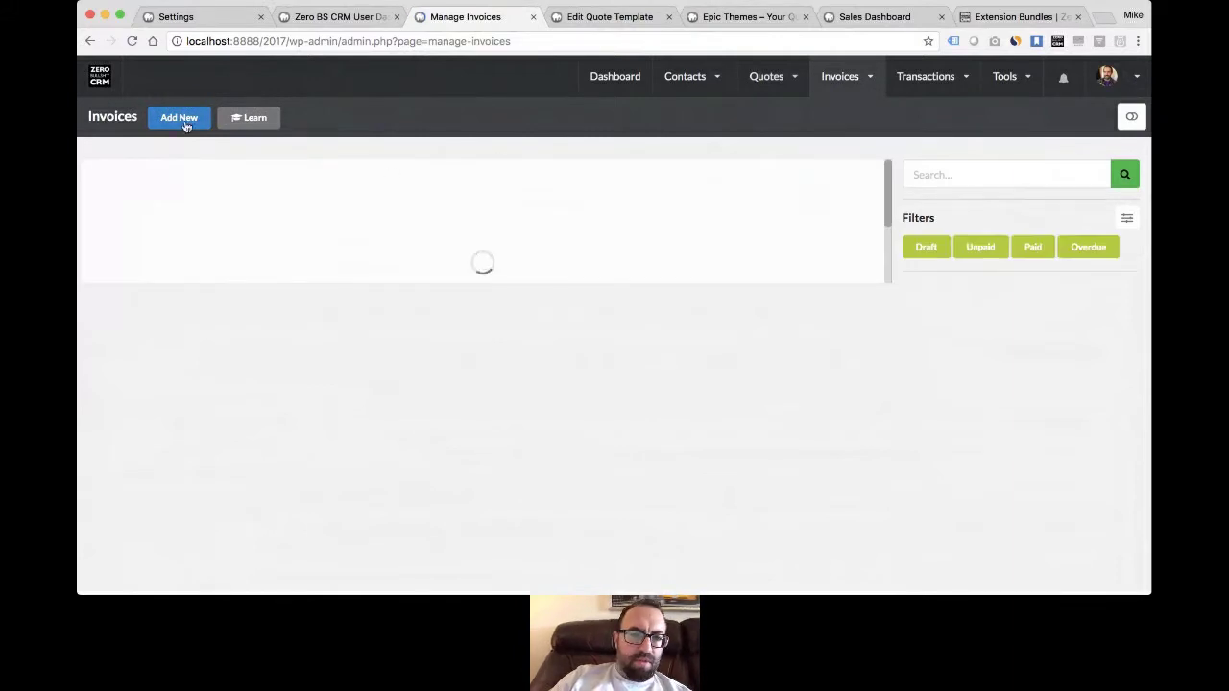
pyautogui.click(586, 19)
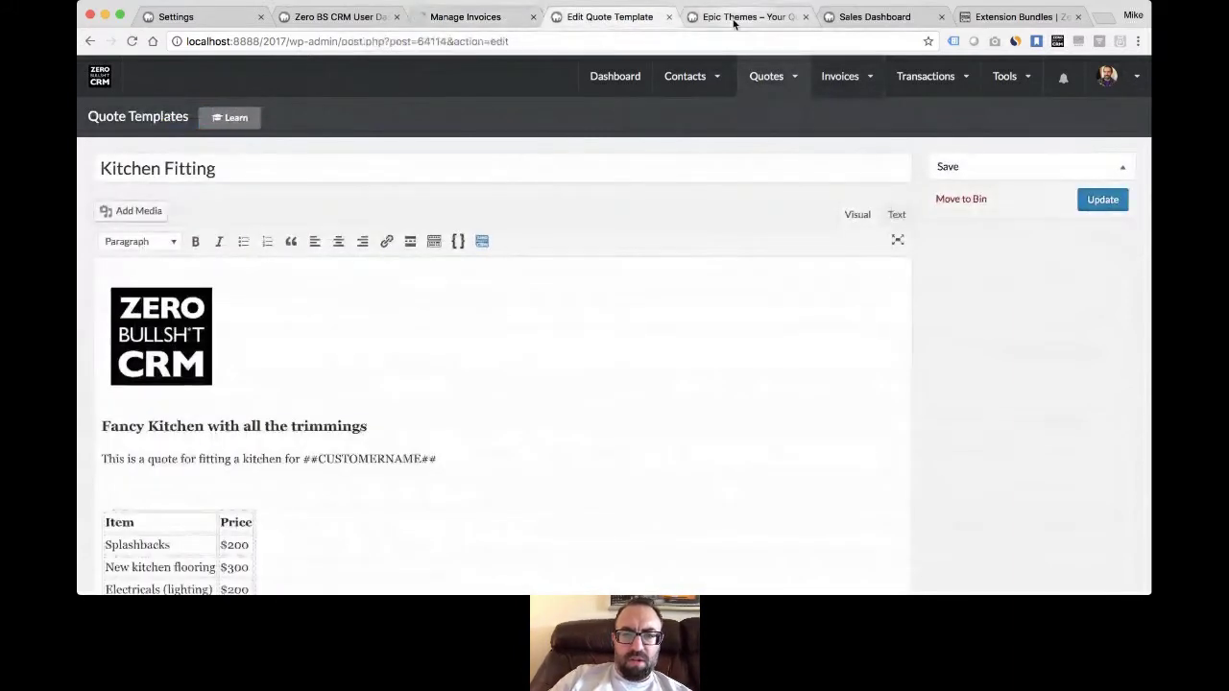
pyautogui.click(734, 20)
pyautogui.click(470, 14)
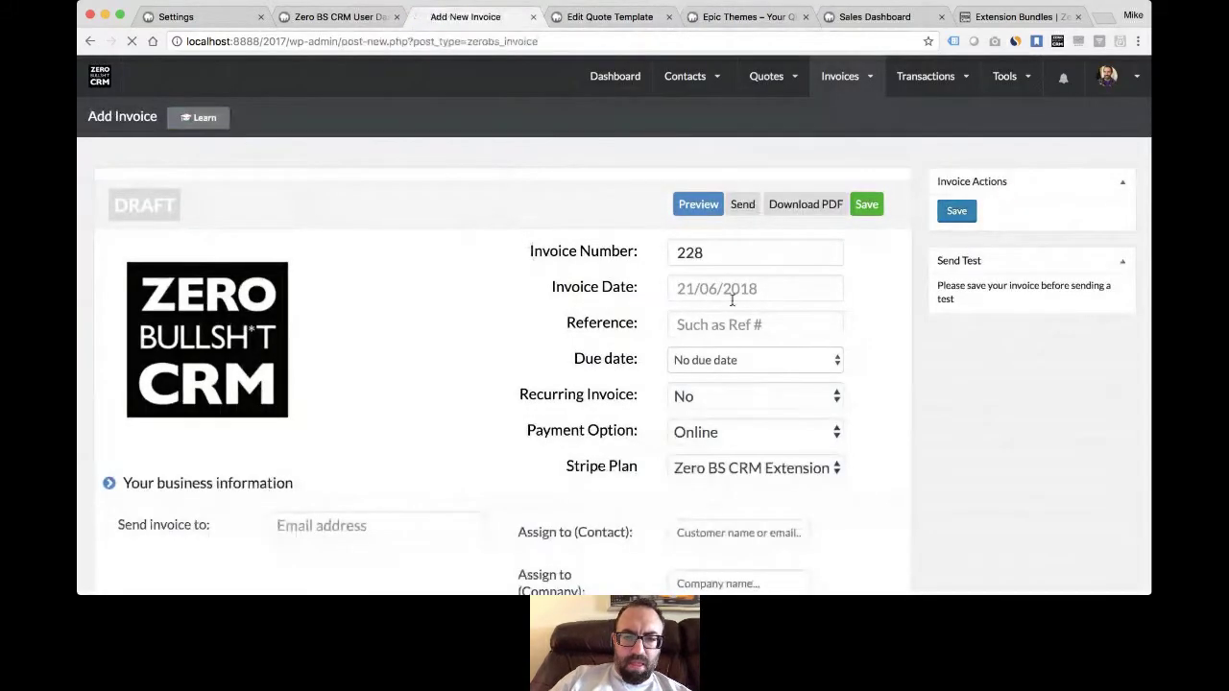
# - Date invoice 228 the 21st, set reference Kitchen 001, and assign it to the suggested contact
pyautogui.click(735, 288)
pyautogui.click(760, 397)
pyautogui.click(720, 326)
pyautogui.write('Ki')
pyautogui.write('hen ')
pyautogui.write('-')
pyautogui.press('BackSpace')
pyautogui.write('00')
pyautogui.scroll(-5, 732, 360)
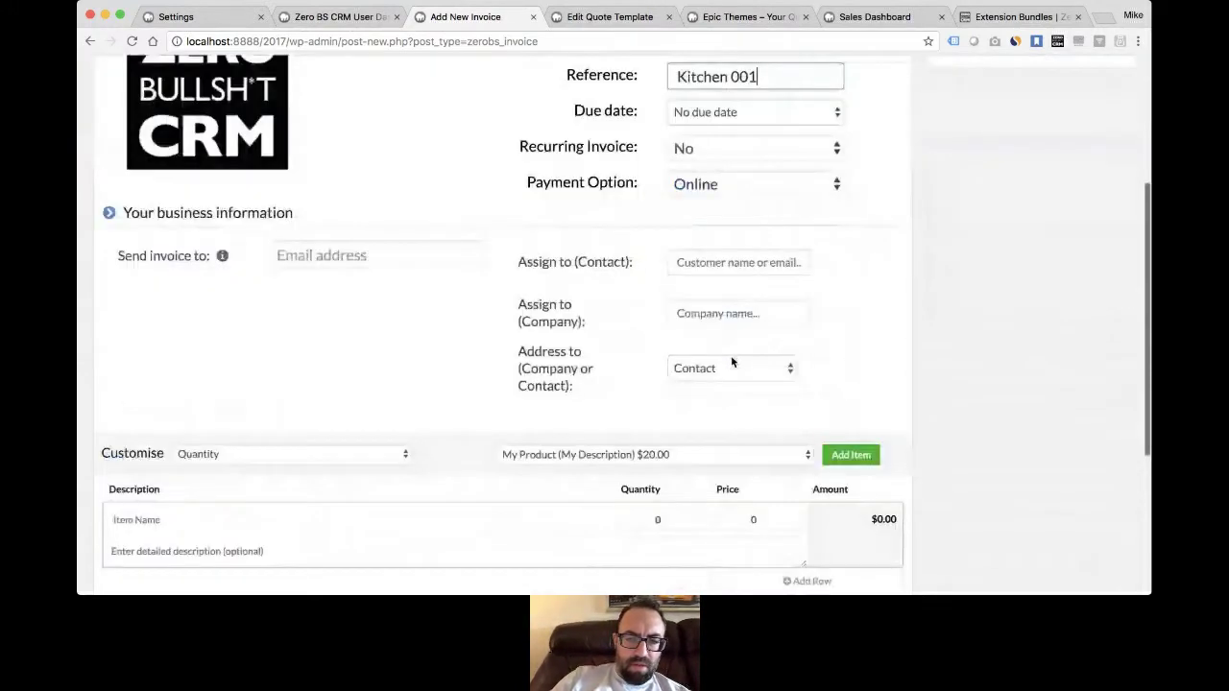
pyautogui.click(714, 167)
pyautogui.write('Mi')
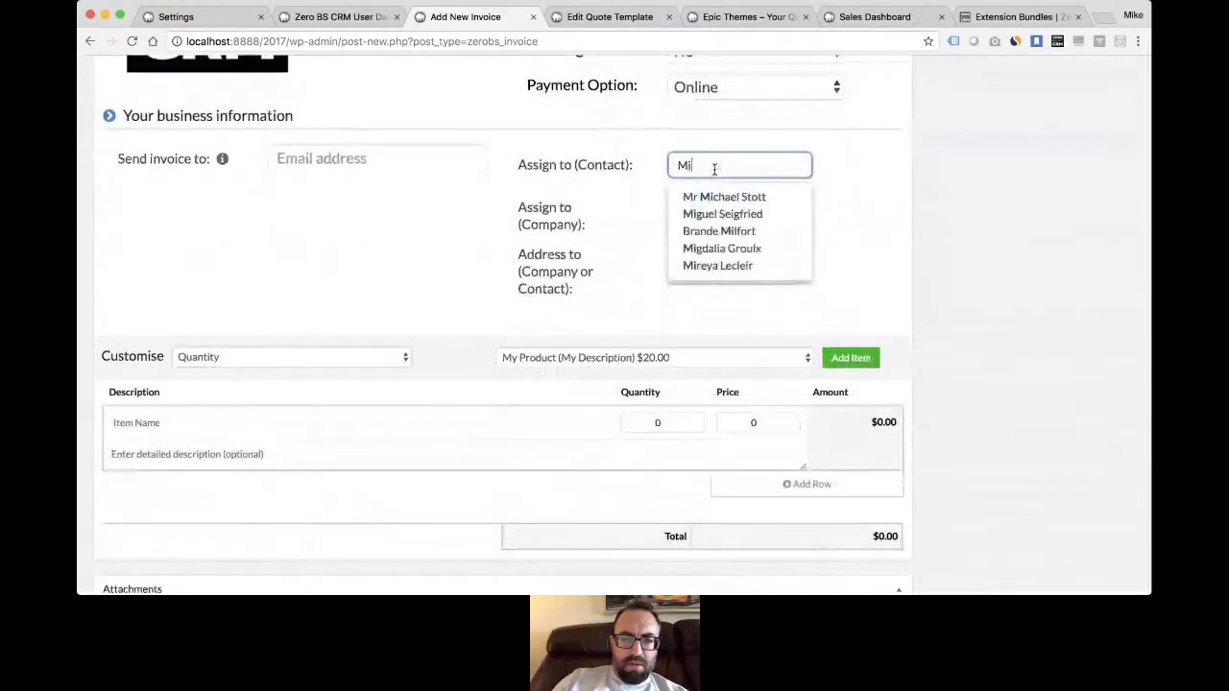
pyautogui.click(722, 195)
# - Add a Kitchen line item with quantity 1 at 500 and save the invoice
pyautogui.click(322, 420)
pyautogui.write('Kitcen')
pyautogui.press('Tab')
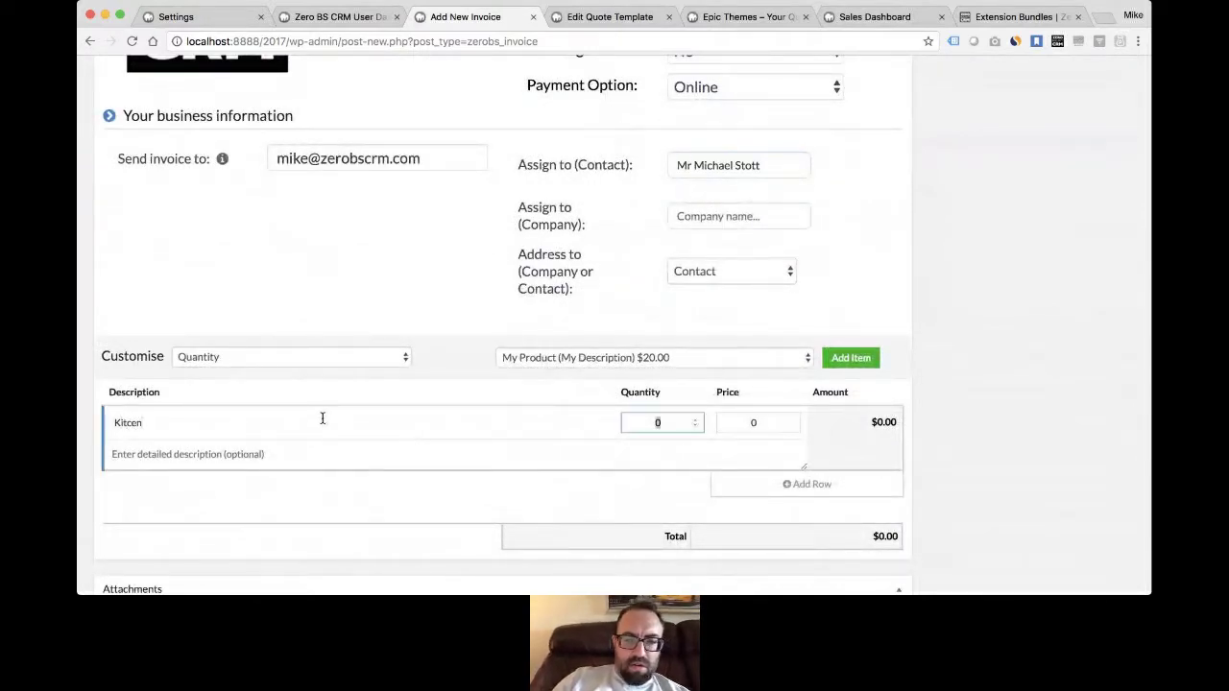
pyautogui.press('Tab')
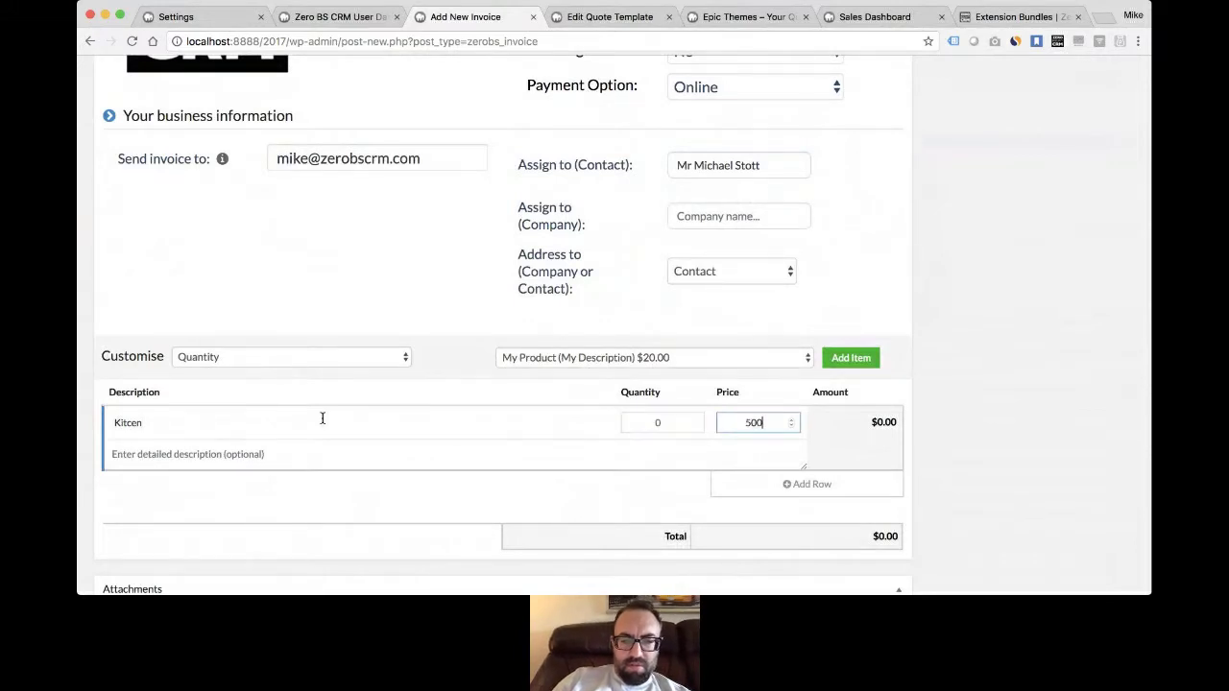
pyautogui.click(663, 423)
pyautogui.press('BackSpace')
pyautogui.write('1')
pyautogui.scroll(-2, 702, 490)
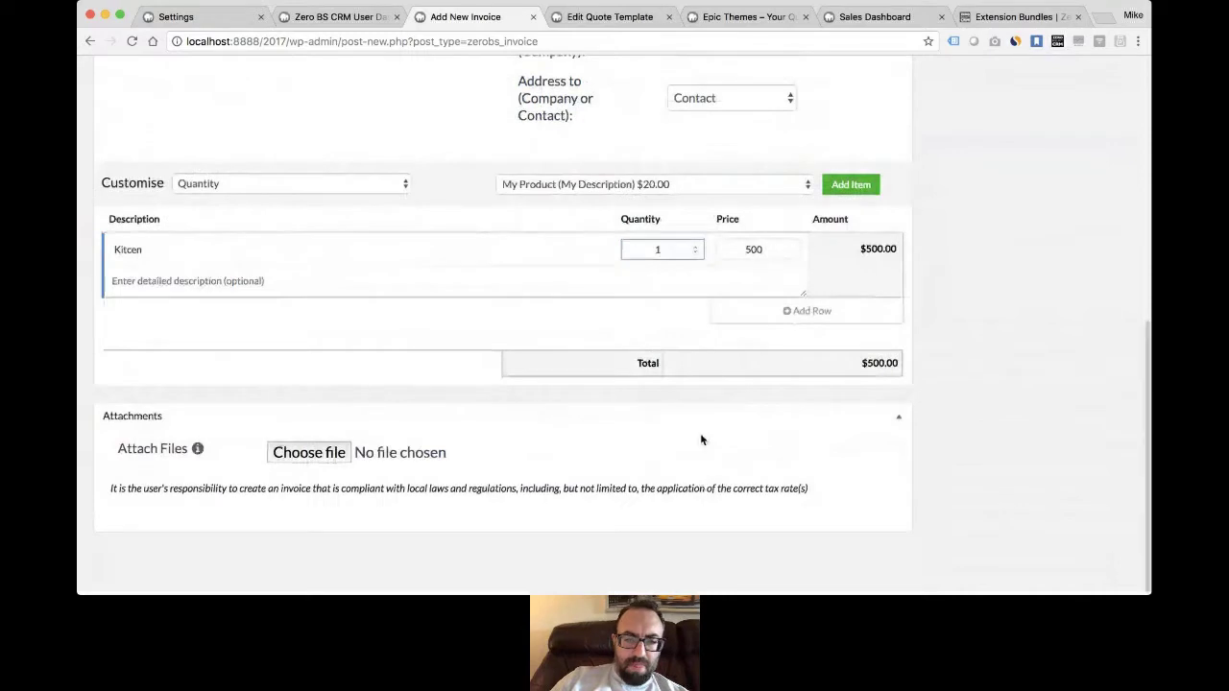
pyautogui.scroll(6, 705, 451)
pyautogui.click(955, 214)
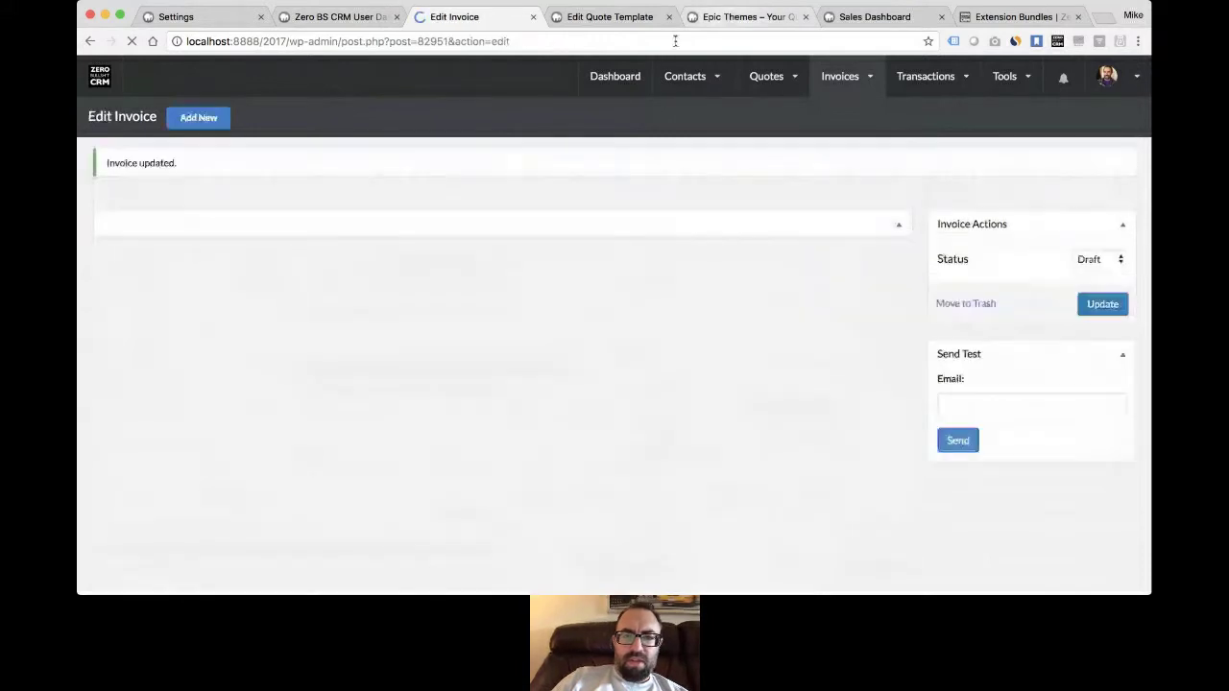
# - Set invoice #228's status to Paid, update it, and reload the client portal Invoices page
pyautogui.click(738, 17)
pyautogui.click(109, 272)
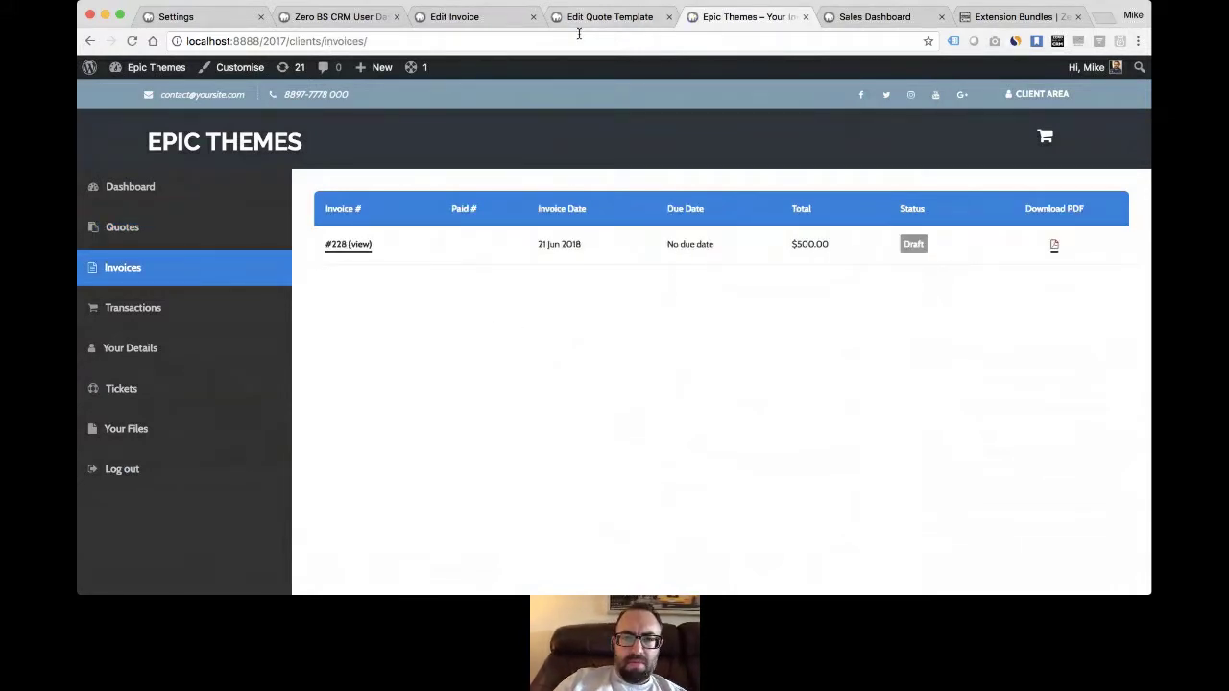
pyautogui.click(607, 19)
pyautogui.click(451, 19)
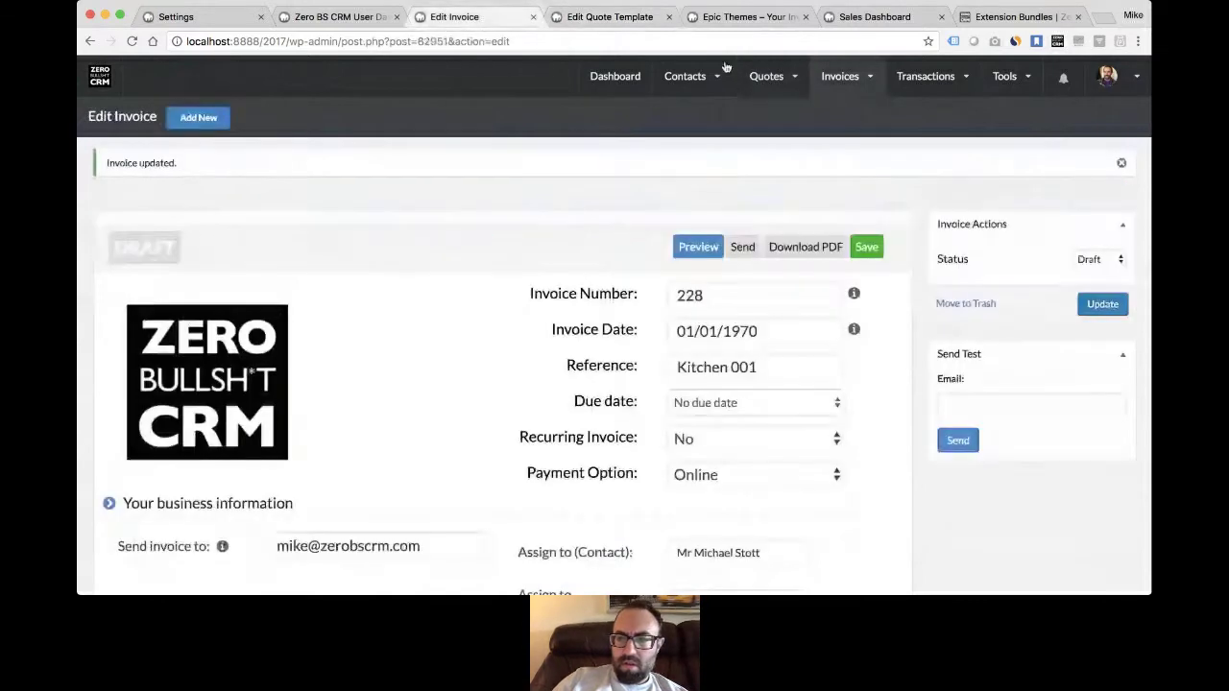
pyautogui.click(1099, 259)
pyautogui.click(1099, 294)
pyautogui.click(1102, 305)
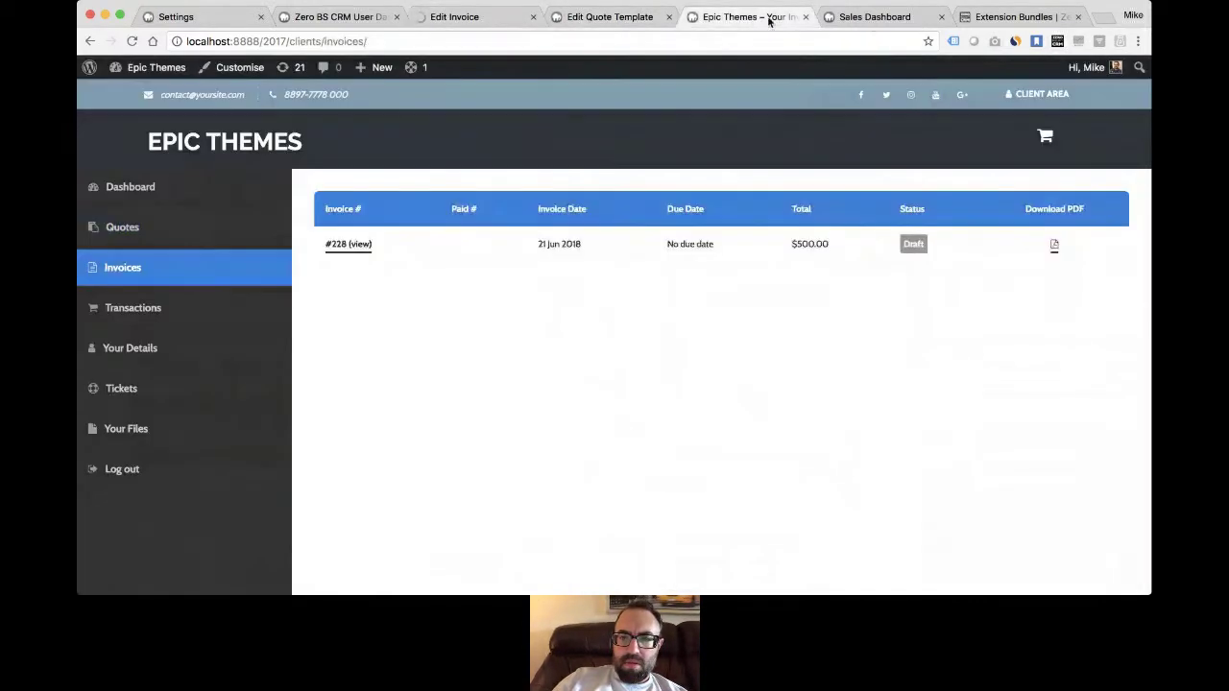
pyautogui.click(744, 17)
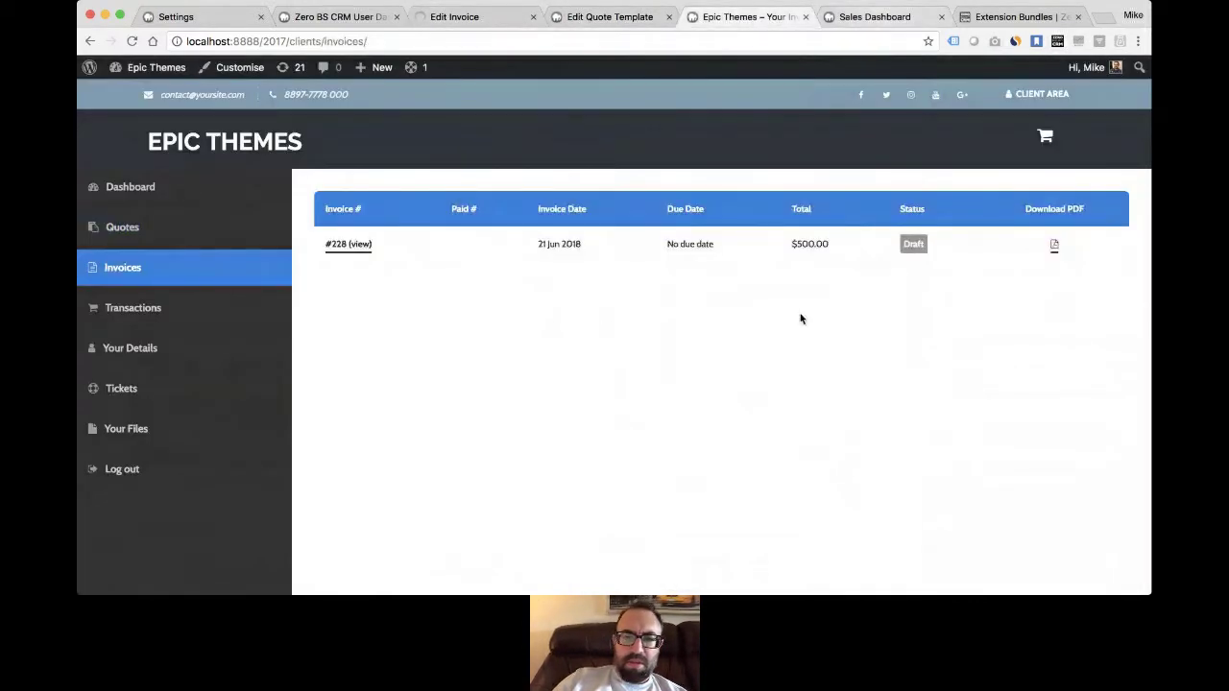
pyautogui.press('super+r')
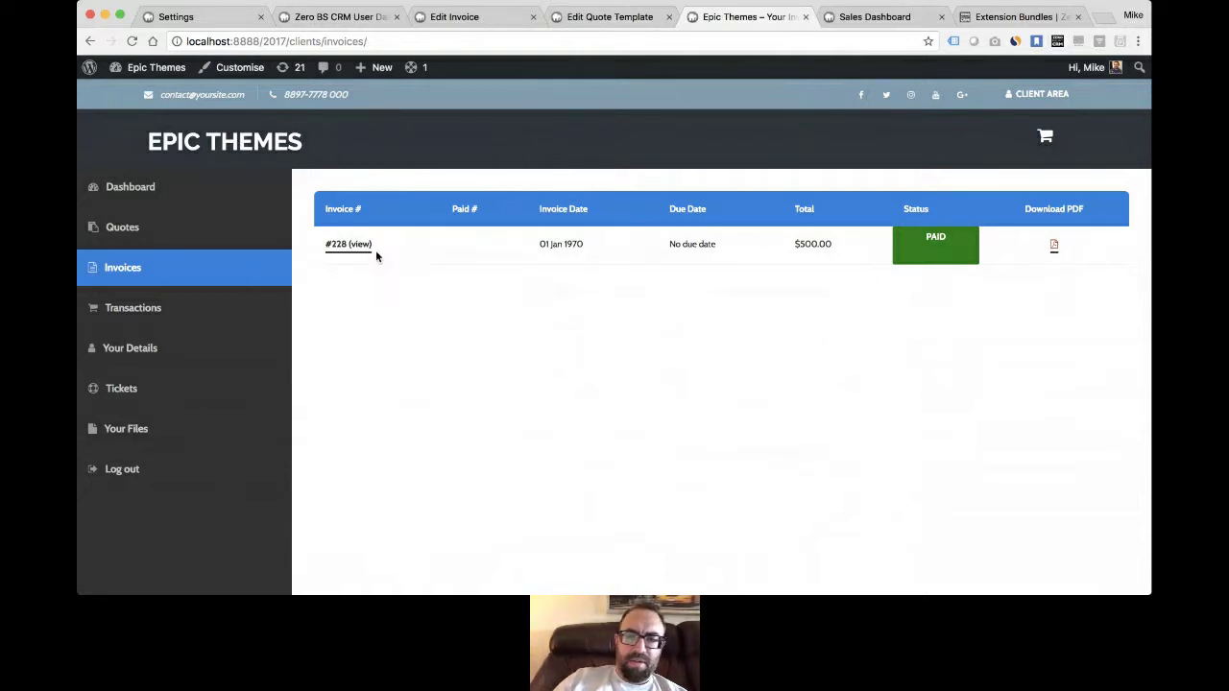
# - Download invoice #228 as invoice-228.pdf and close the Edit Quote Template tab
pyautogui.click(1054, 246)
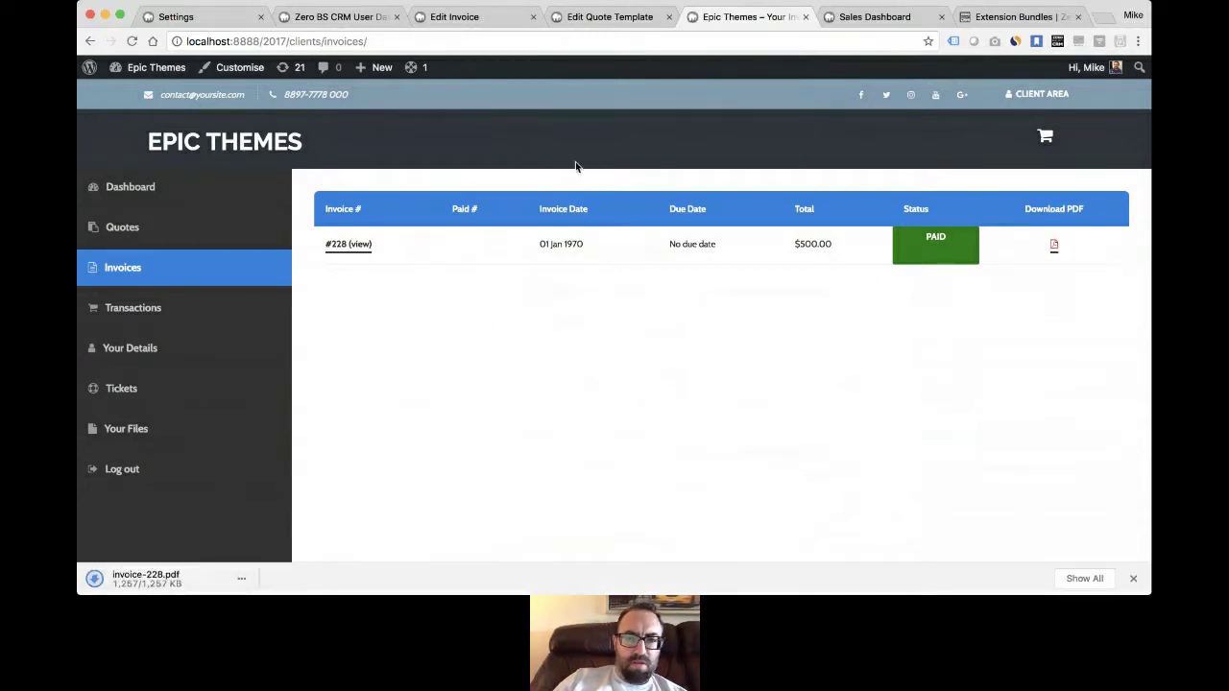
pyautogui.click(621, 19)
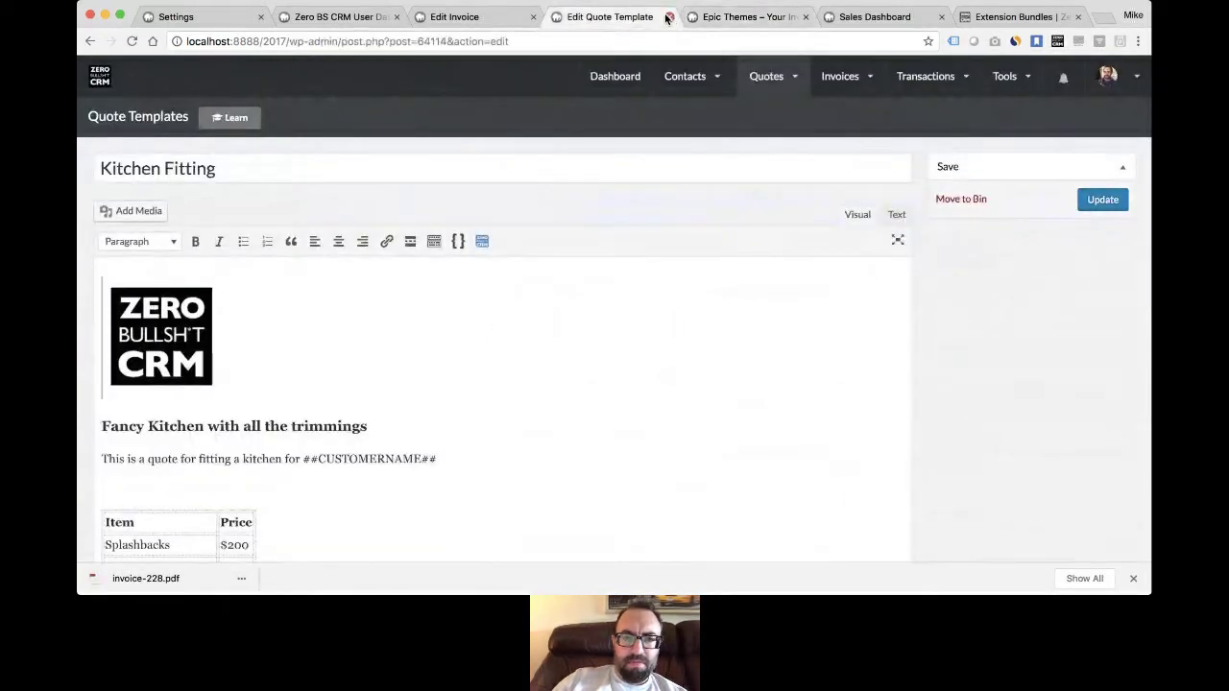
pyautogui.click(668, 19)
# - Open invoice #228's details from the client portal invoice list
pyautogui.click(480, 19)
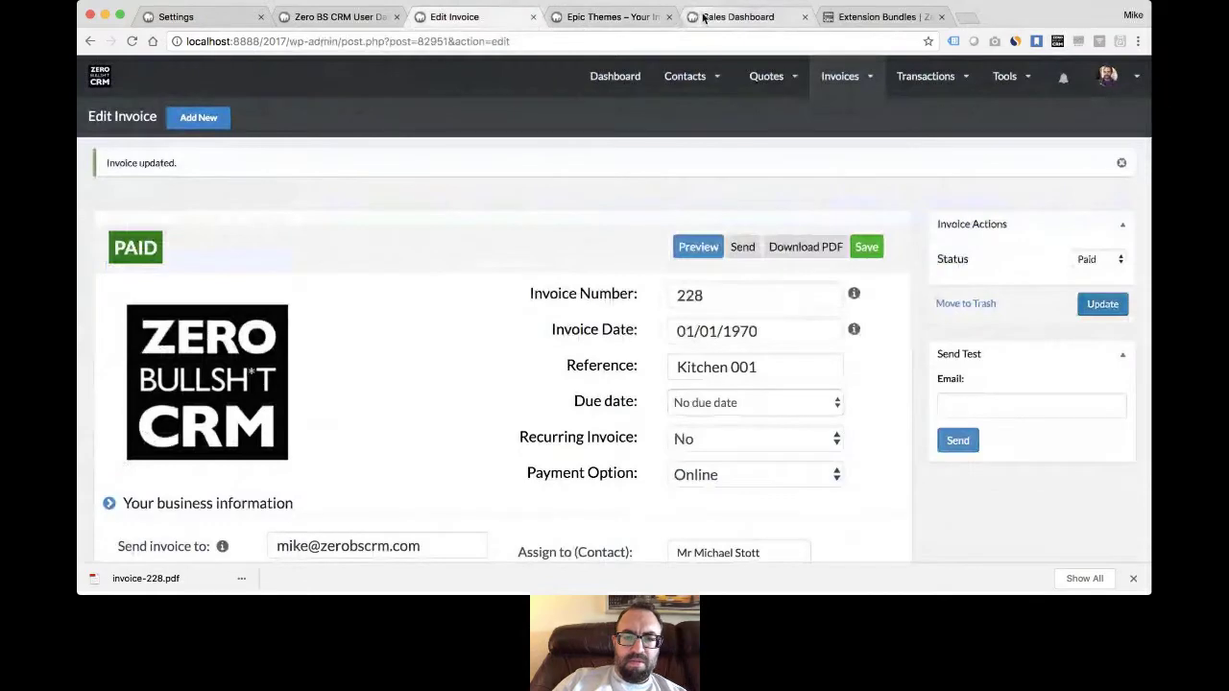
pyautogui.click(704, 17)
pyautogui.click(691, 17)
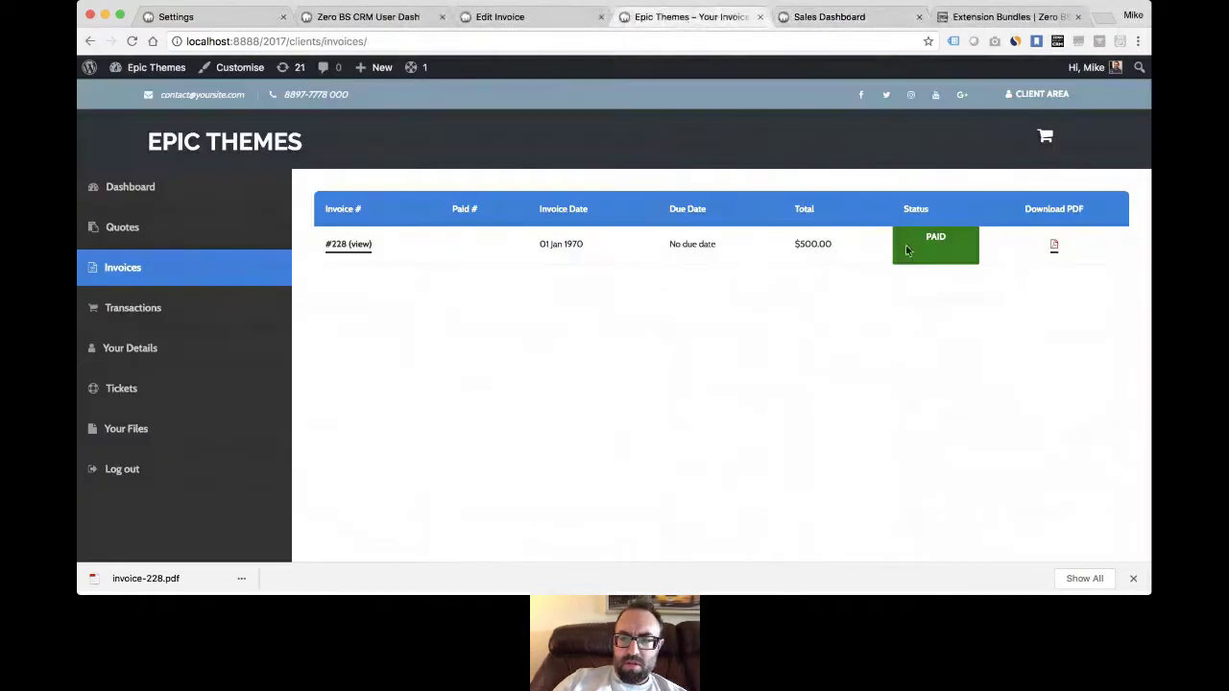
pyautogui.click(331, 244)
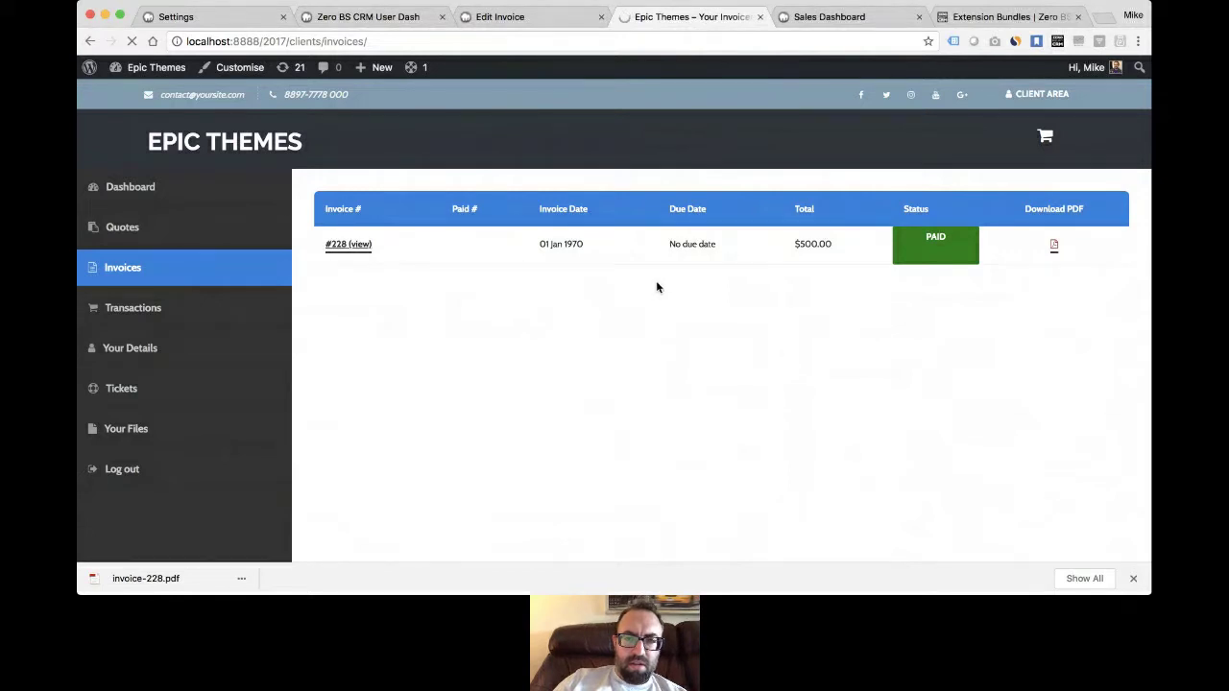
pyautogui.scroll(-10, 662, 303)
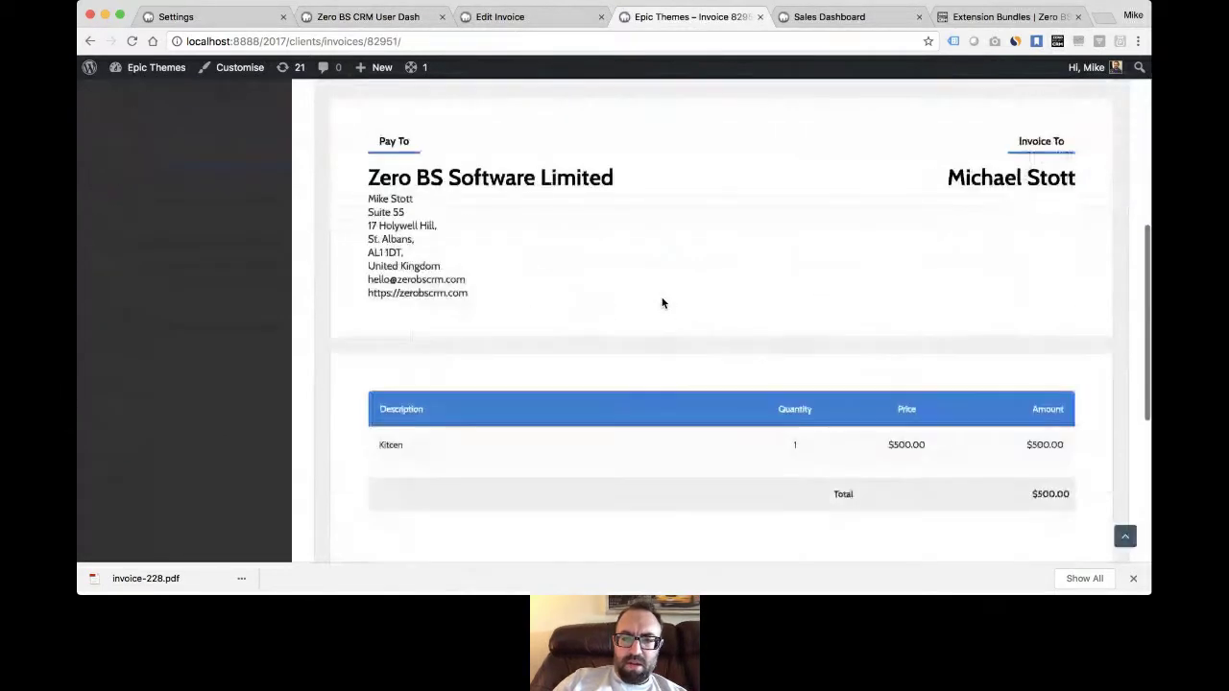
pyautogui.scroll(-3, 661, 304)
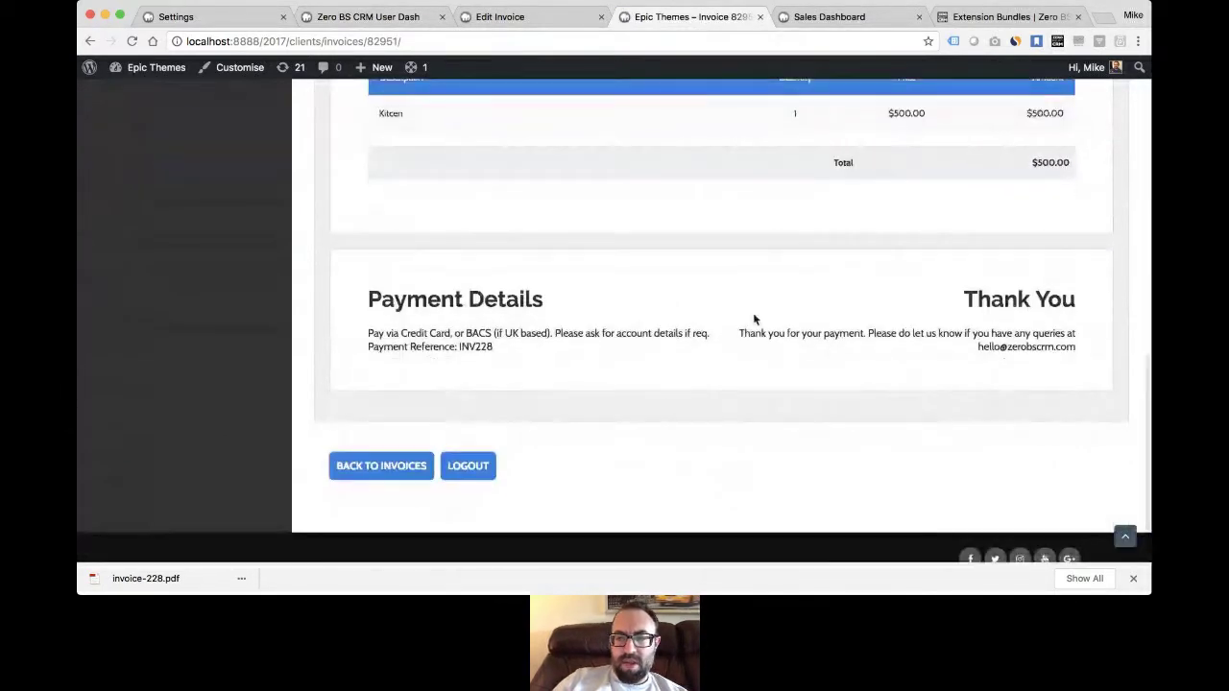
pyautogui.scroll(-1, 692, 309)
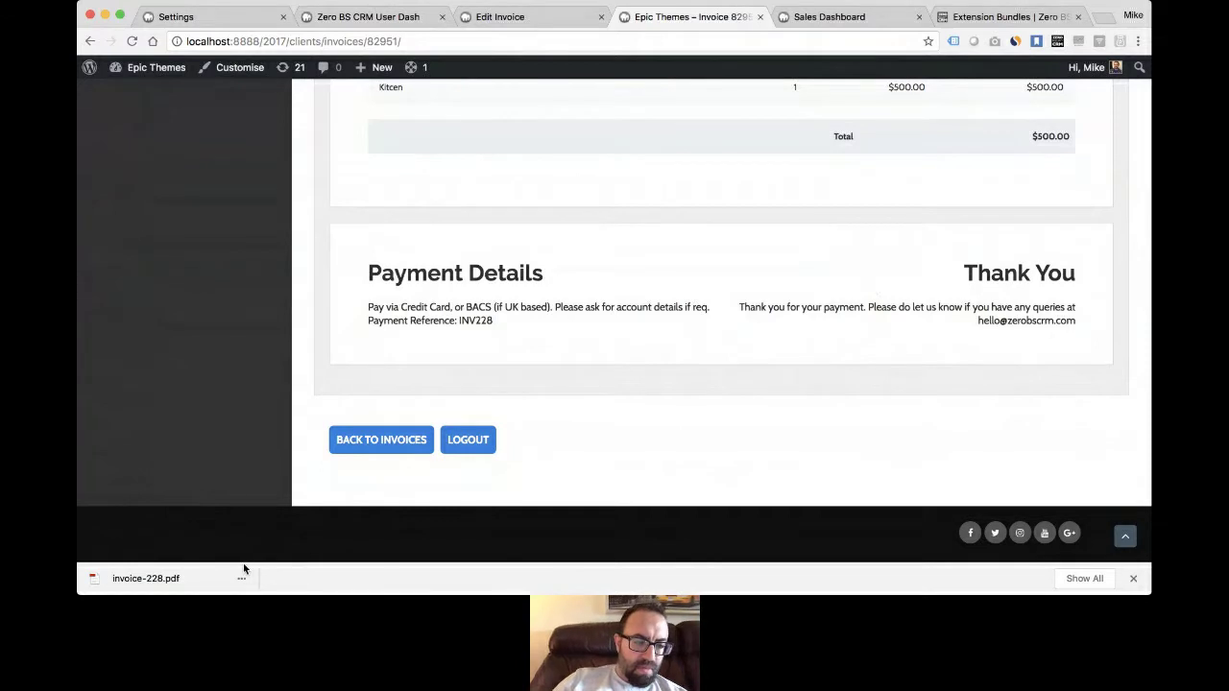
pyautogui.scroll(10, 495, 429)
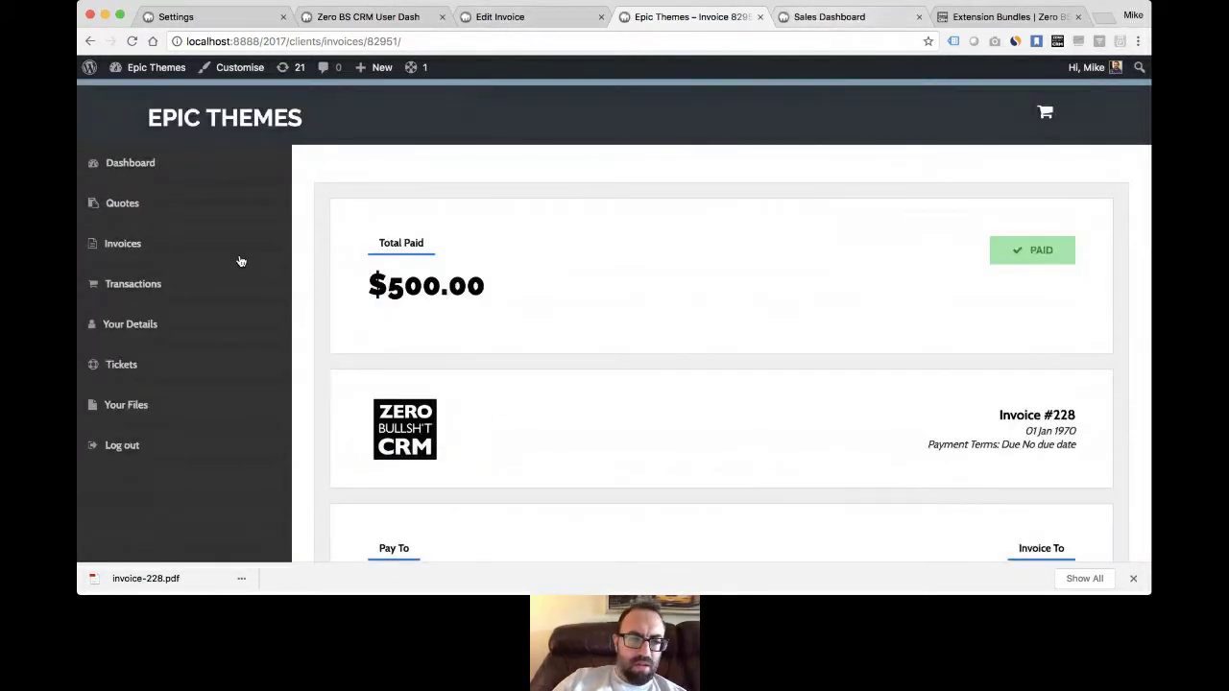
pyautogui.click(147, 231)
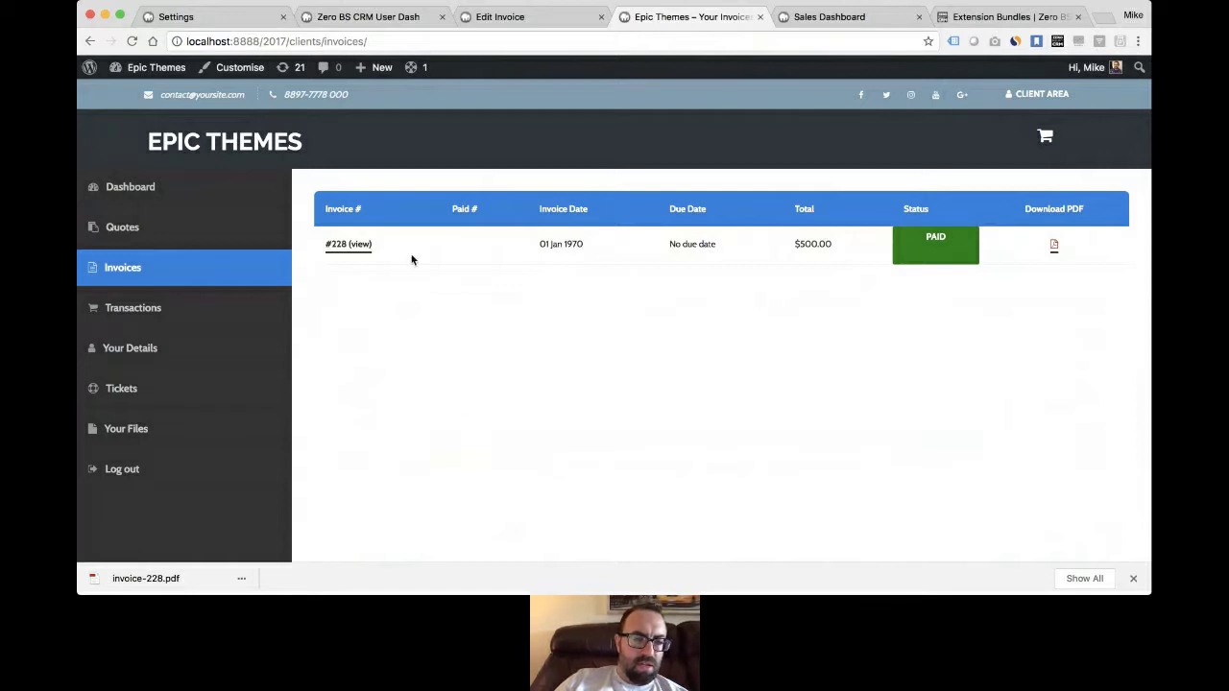
# - View the portal's Transactions, Your Details and empty Your Files pages, then switch back to the admin dashboard
pyautogui.click(122, 312)
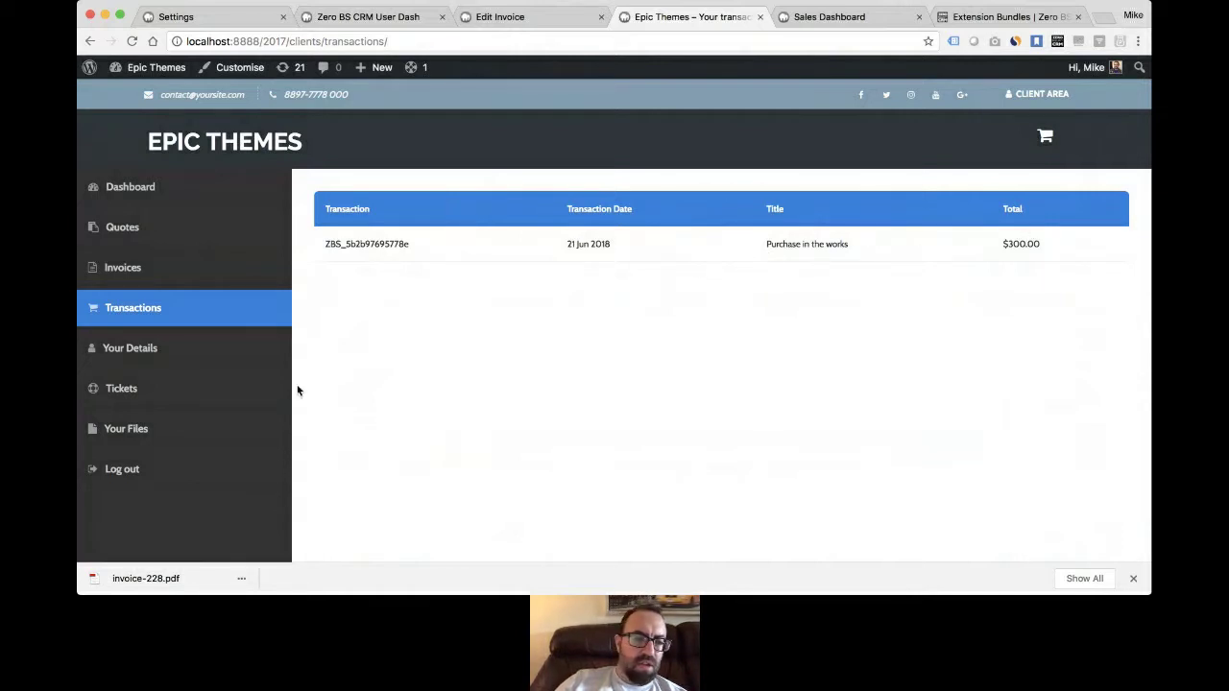
pyautogui.click(151, 350)
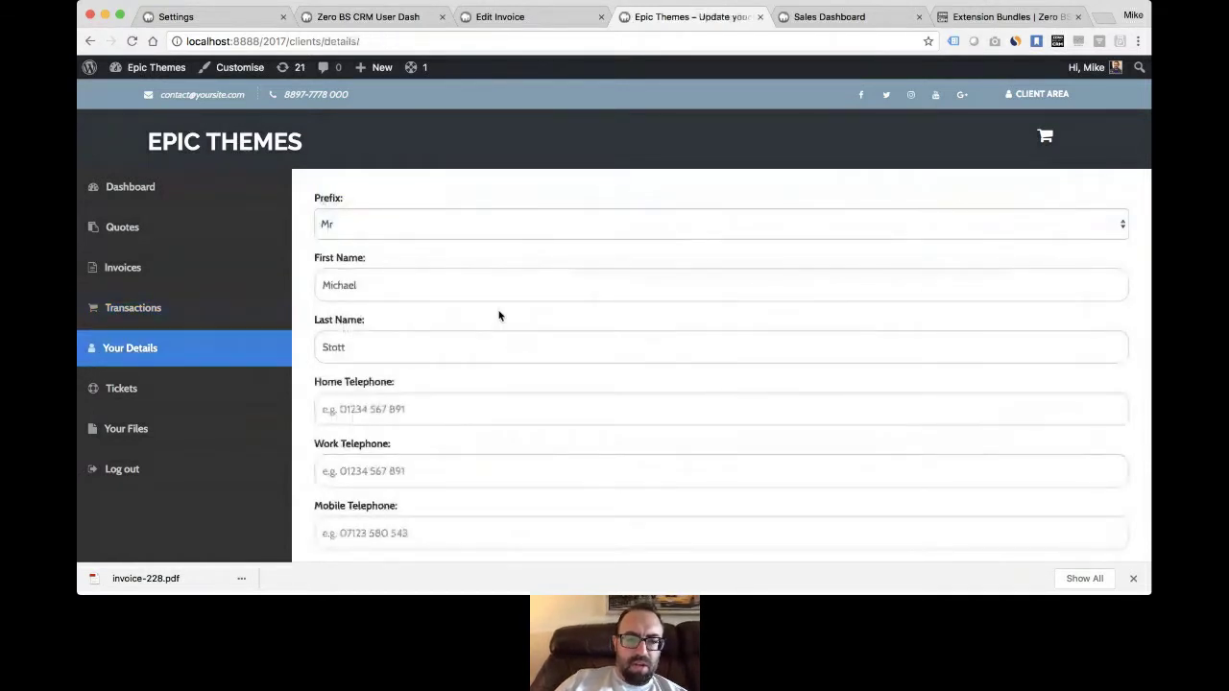
pyautogui.scroll(3, 503, 308)
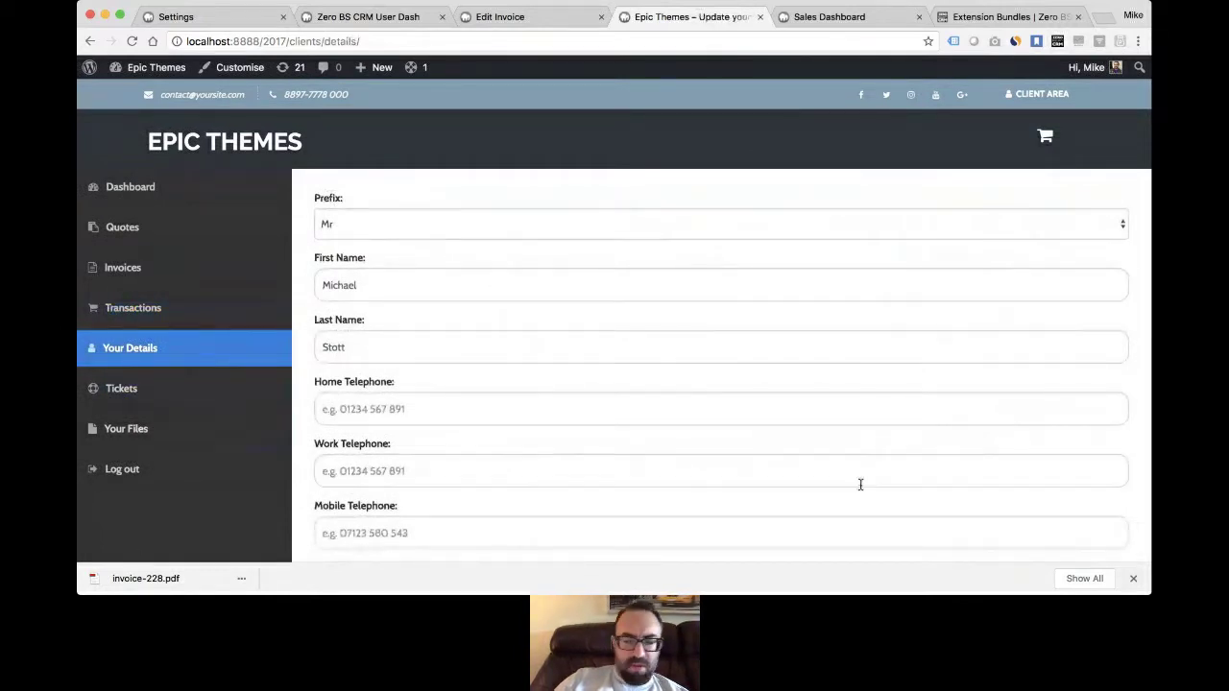
pyautogui.click(136, 438)
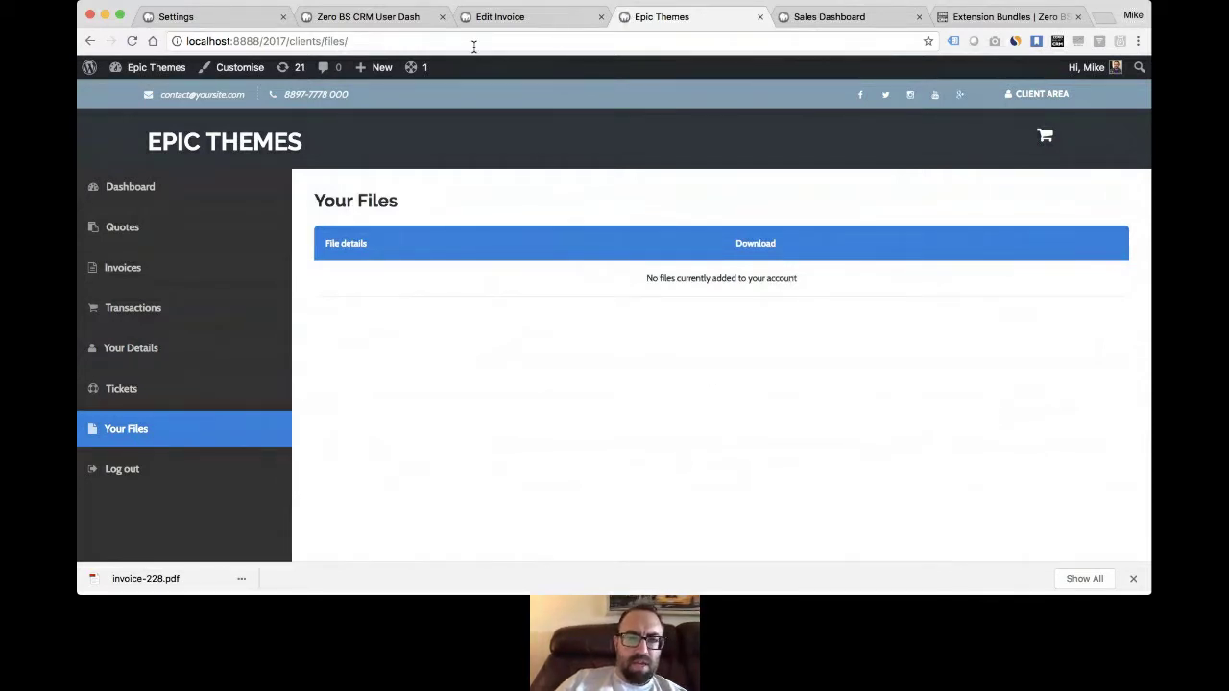
pyautogui.click(373, 19)
# - Open the lead contact from Contacts > View all and scroll its edit page to Other Files
pyautogui.moveTo(689, 79)
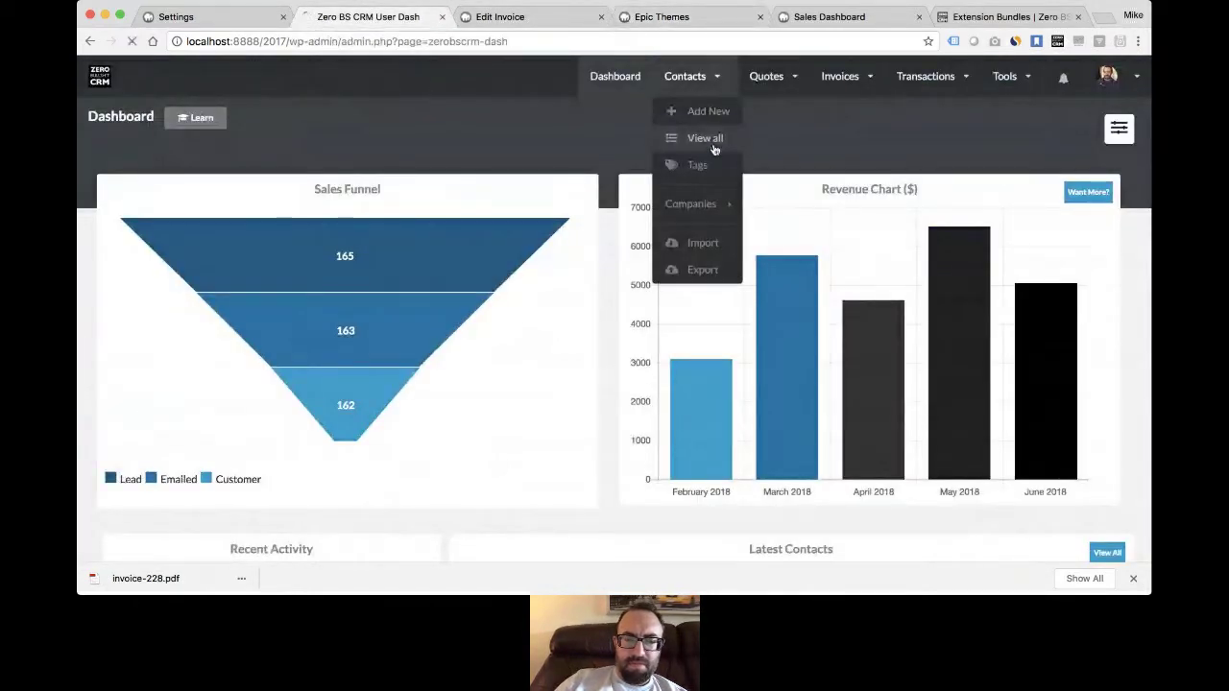
pyautogui.click(709, 140)
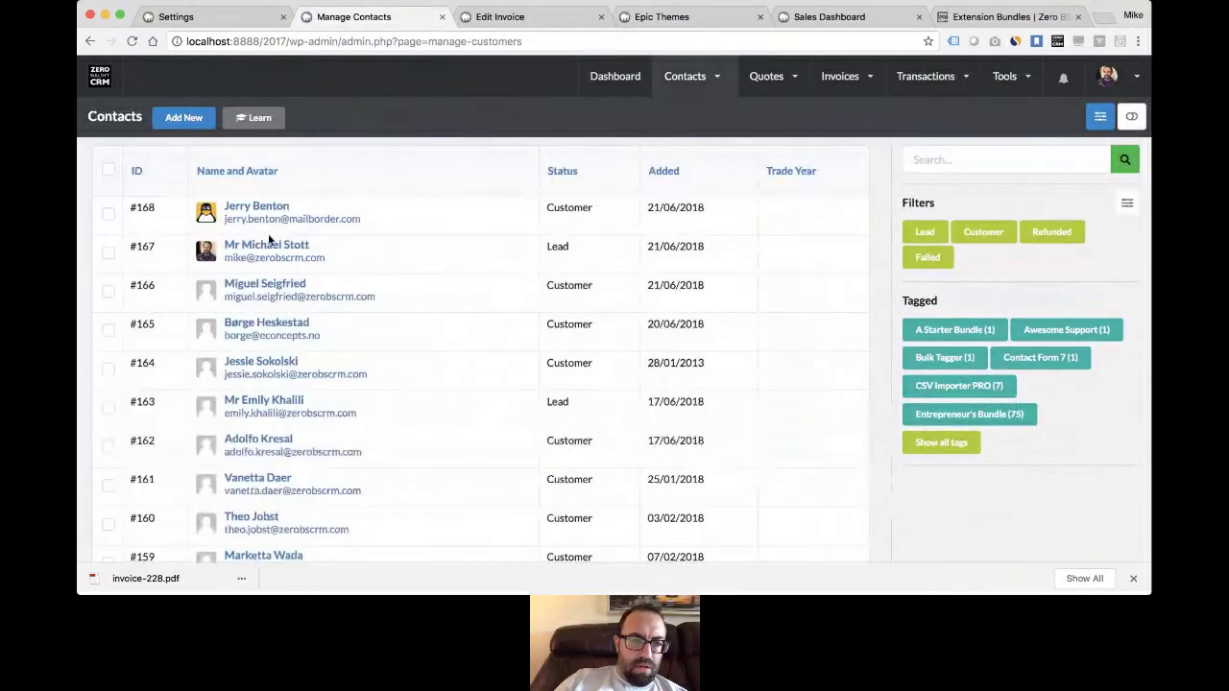
pyautogui.scroll(-5, 434, 355)
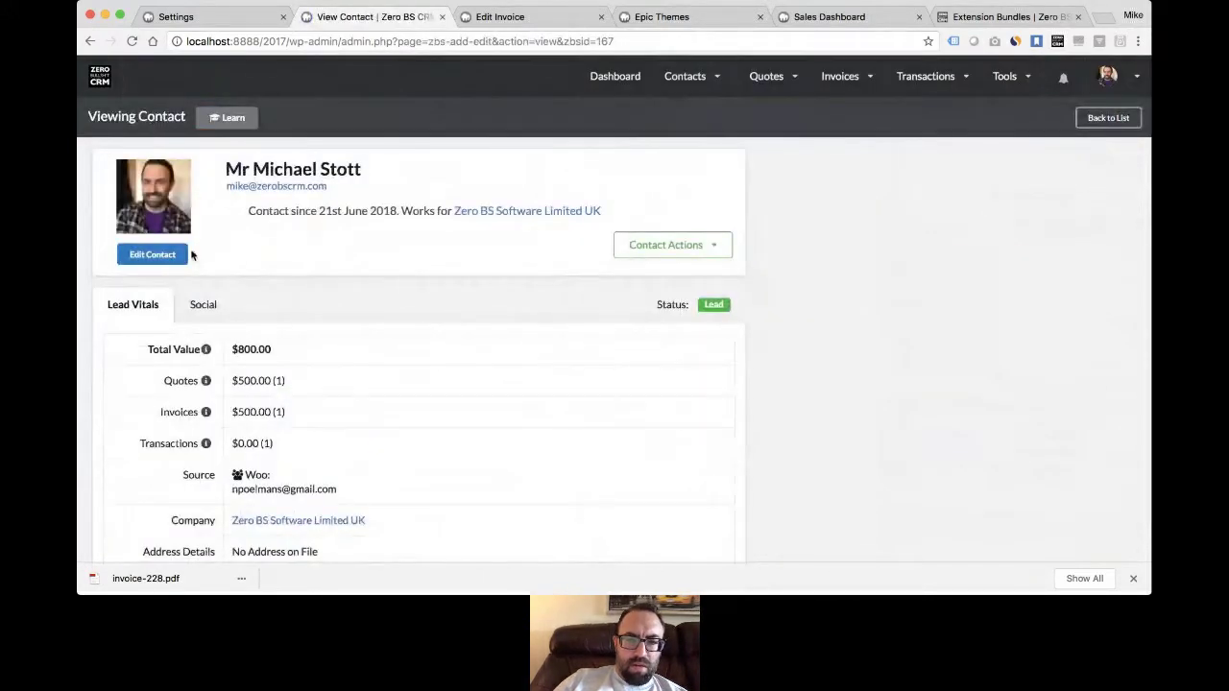
pyautogui.scroll(-3, 482, 254)
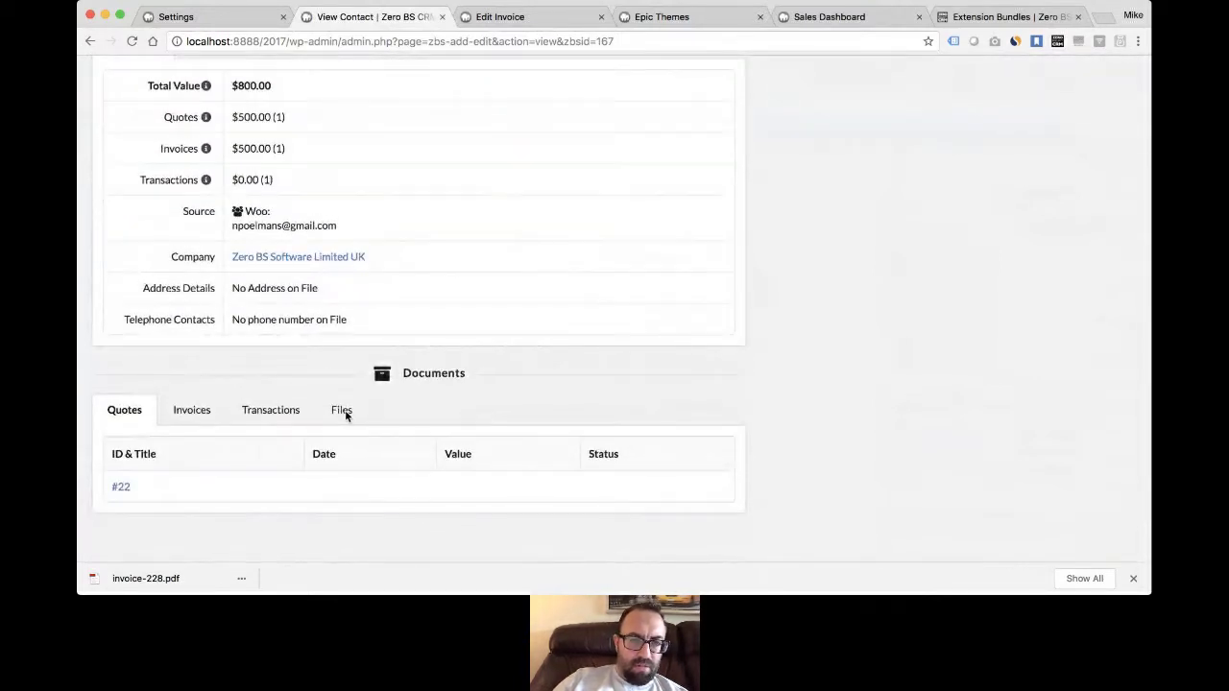
pyautogui.scroll(5, 342, 408)
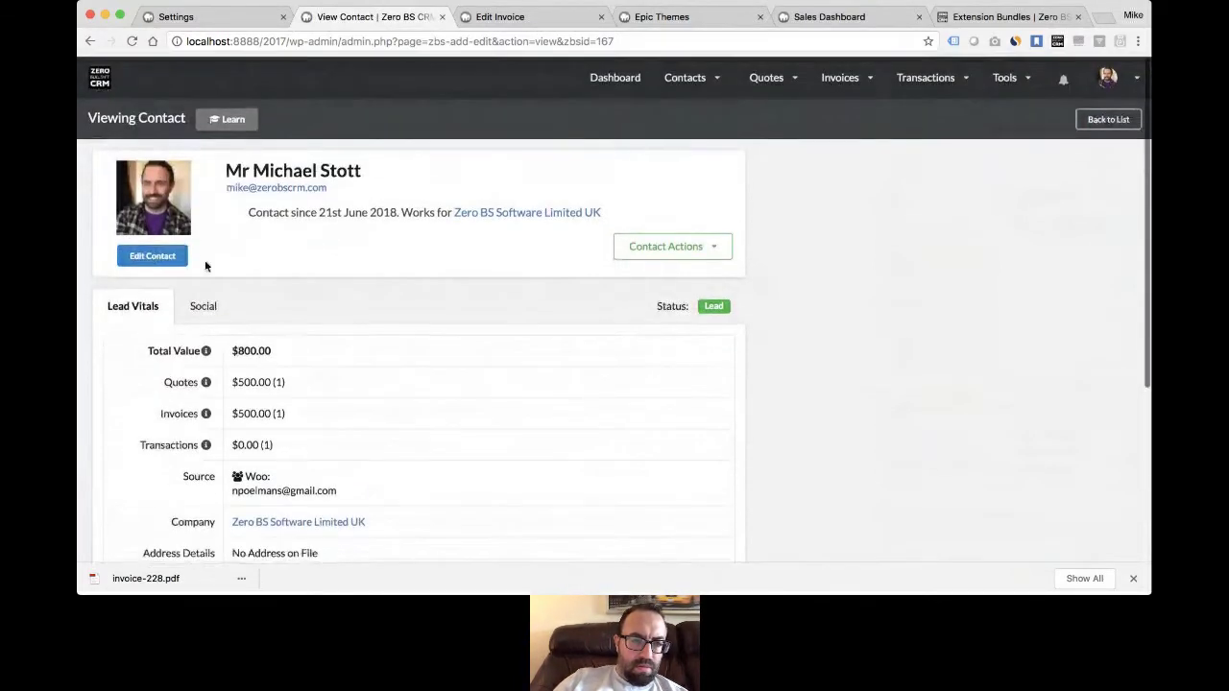
pyautogui.click(153, 255)
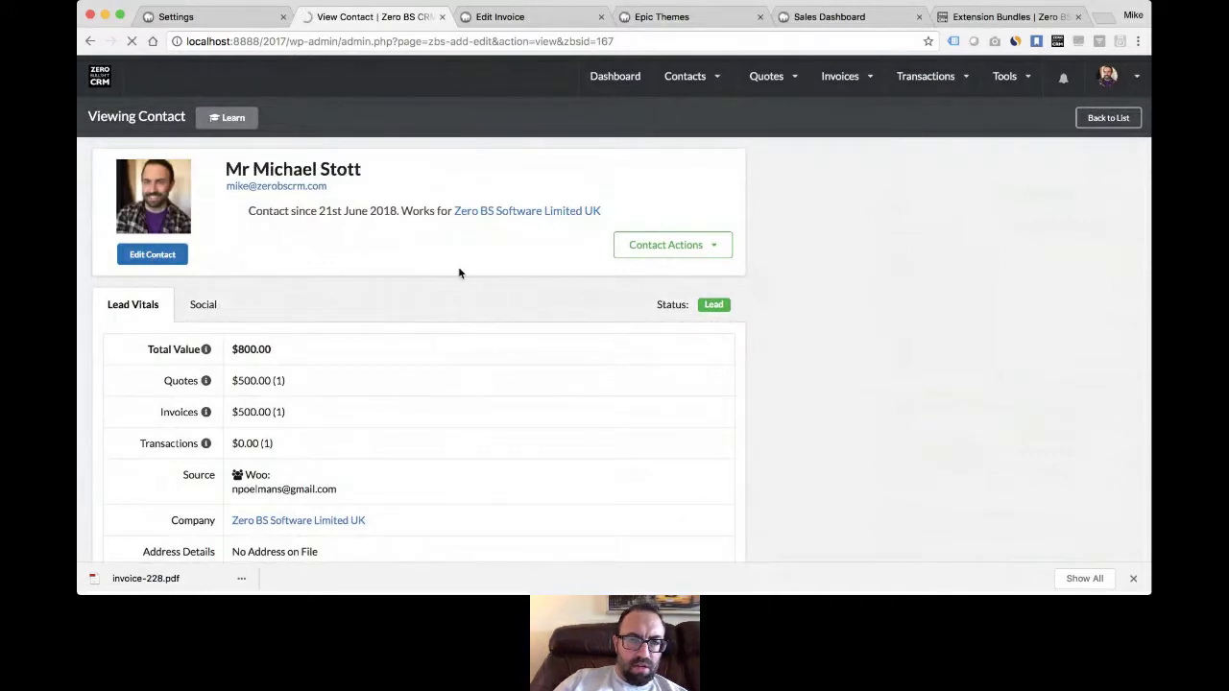
pyautogui.scroll(-10, 428, 277)
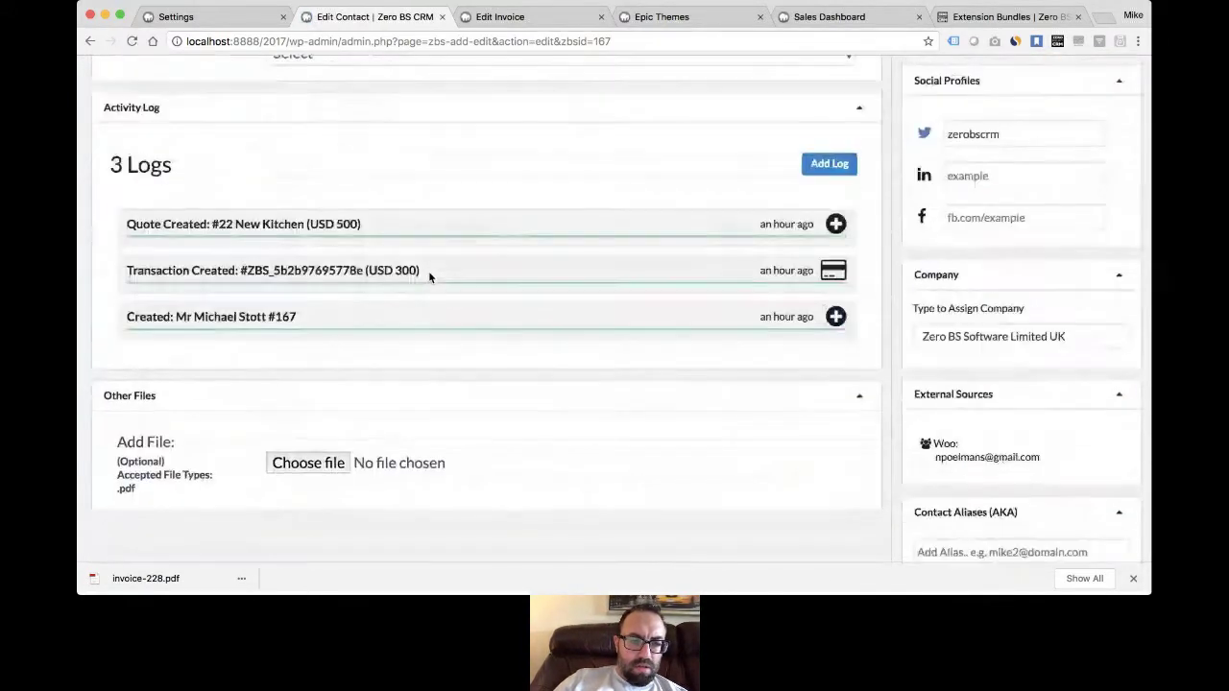
# - Attach invoice-228.pdf under the contact's Other Files and save the contact
pyautogui.click(310, 441)
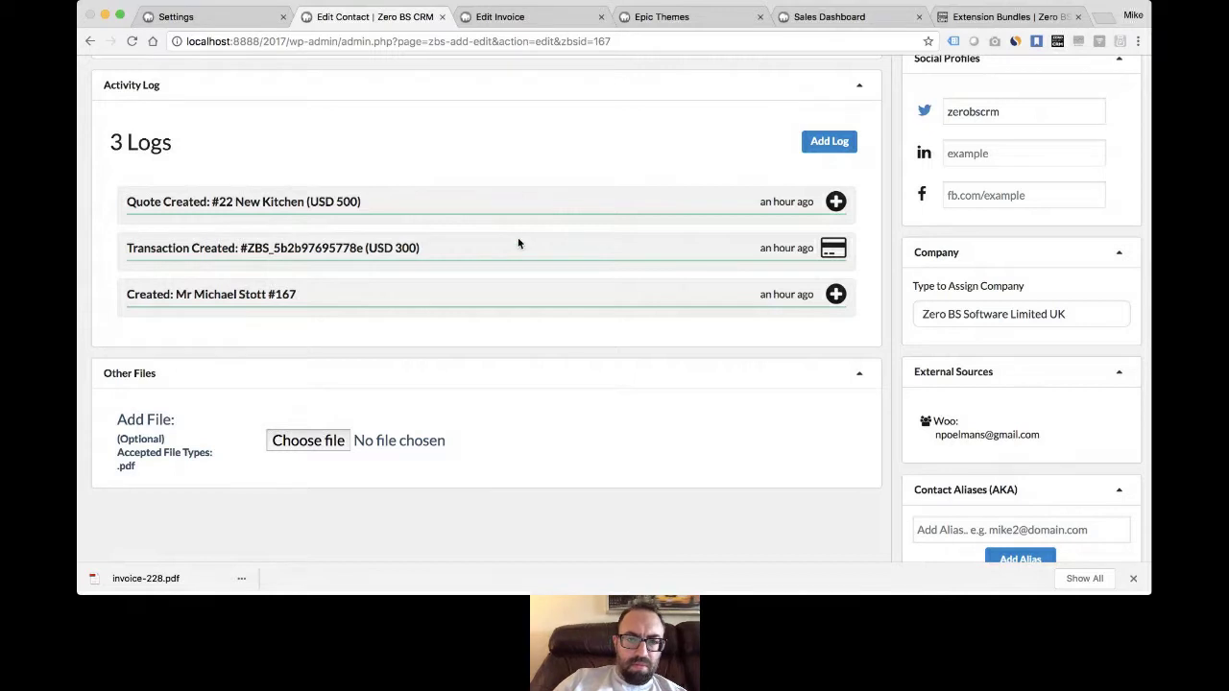
pyautogui.doubleClick(421, 106)
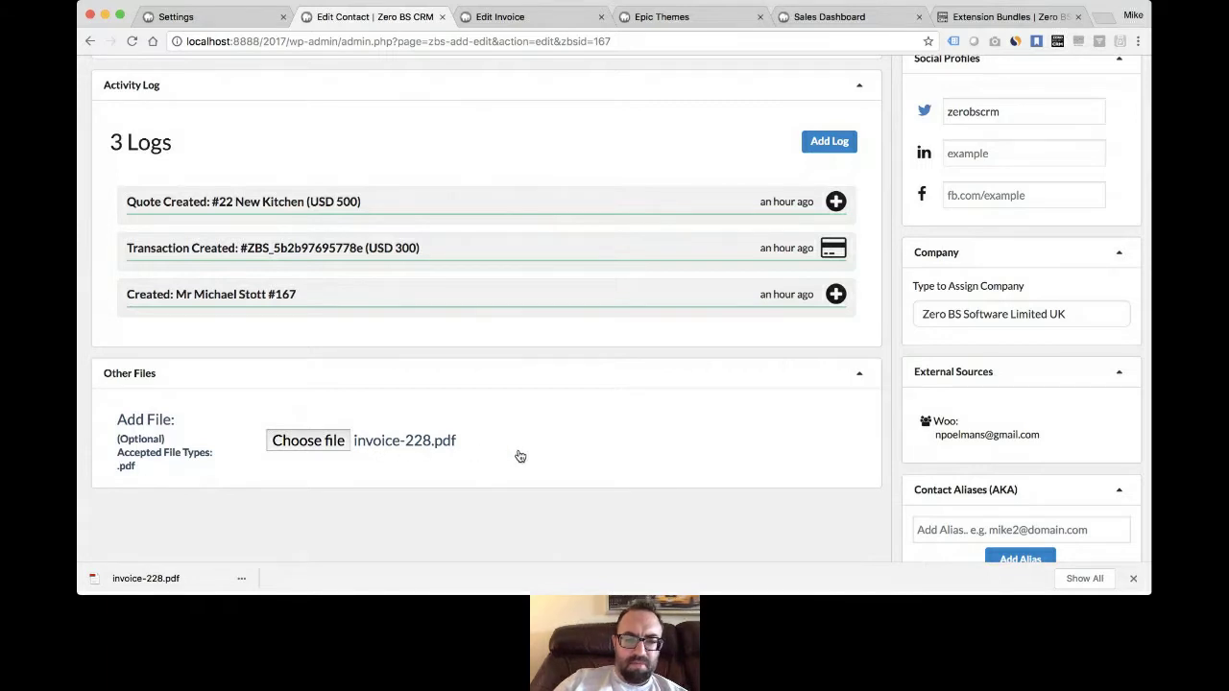
pyautogui.click(1133, 578)
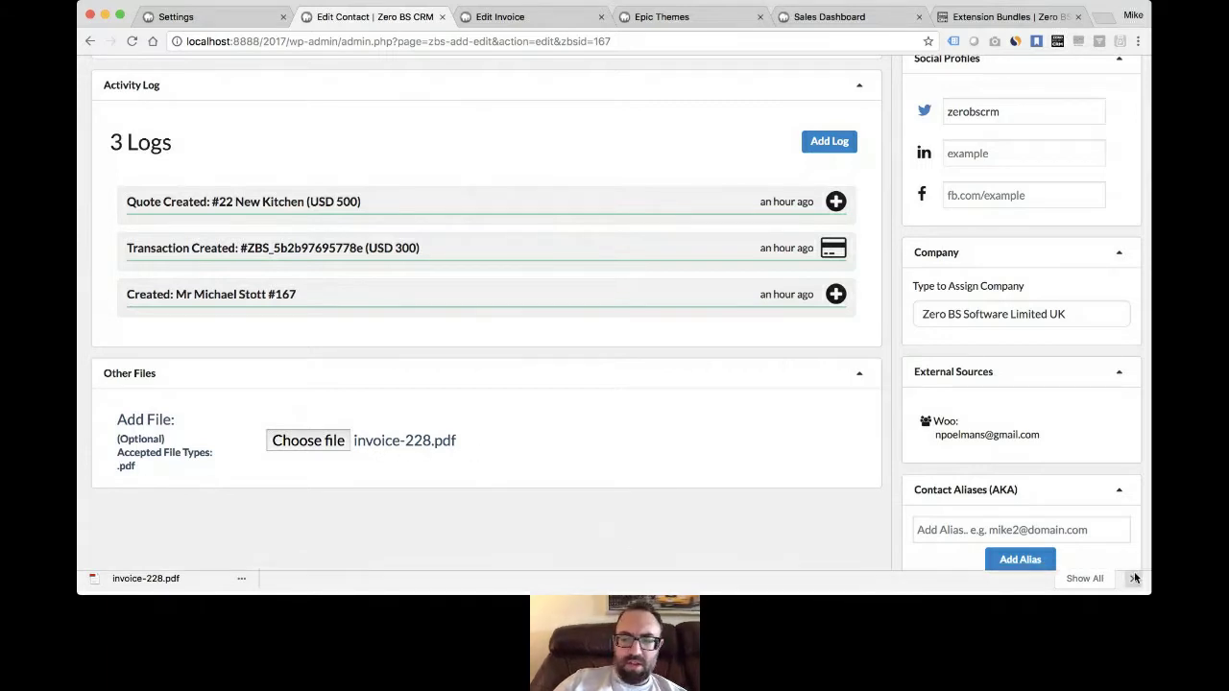
pyautogui.scroll(15, 758, 467)
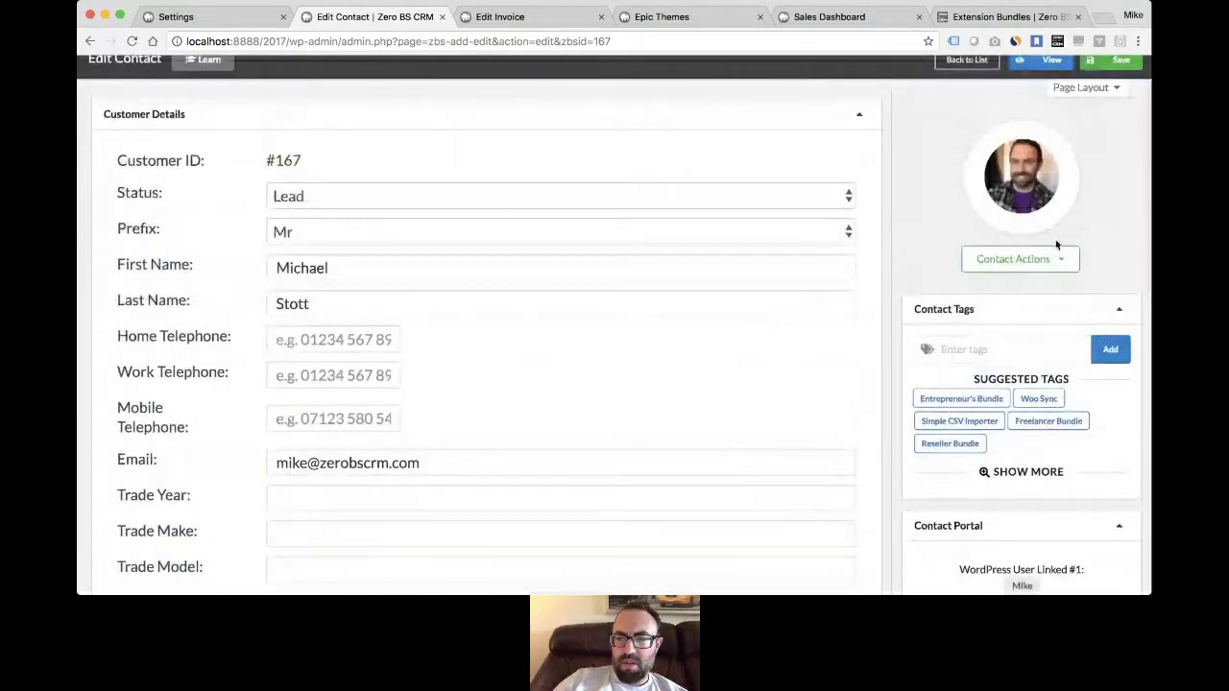
pyautogui.click(1114, 119)
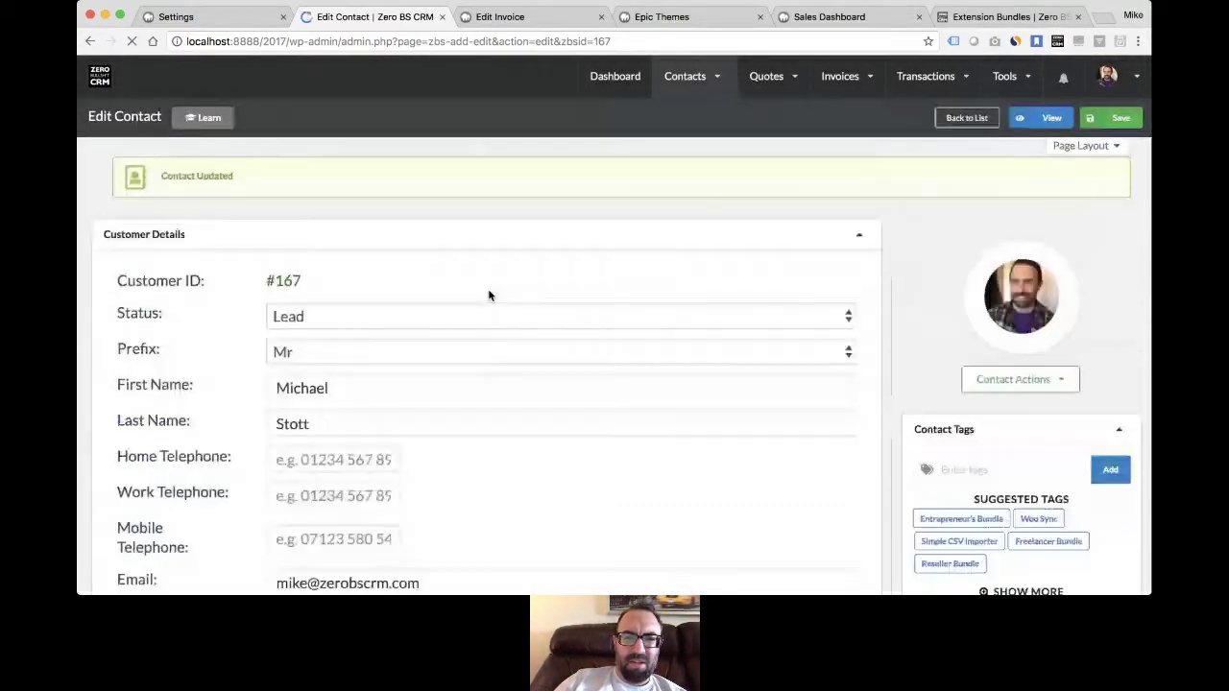
# - Edit invoice-228.pdf's details and set Show on Client Portal to Yes
pyautogui.scroll(-15, 488, 295)
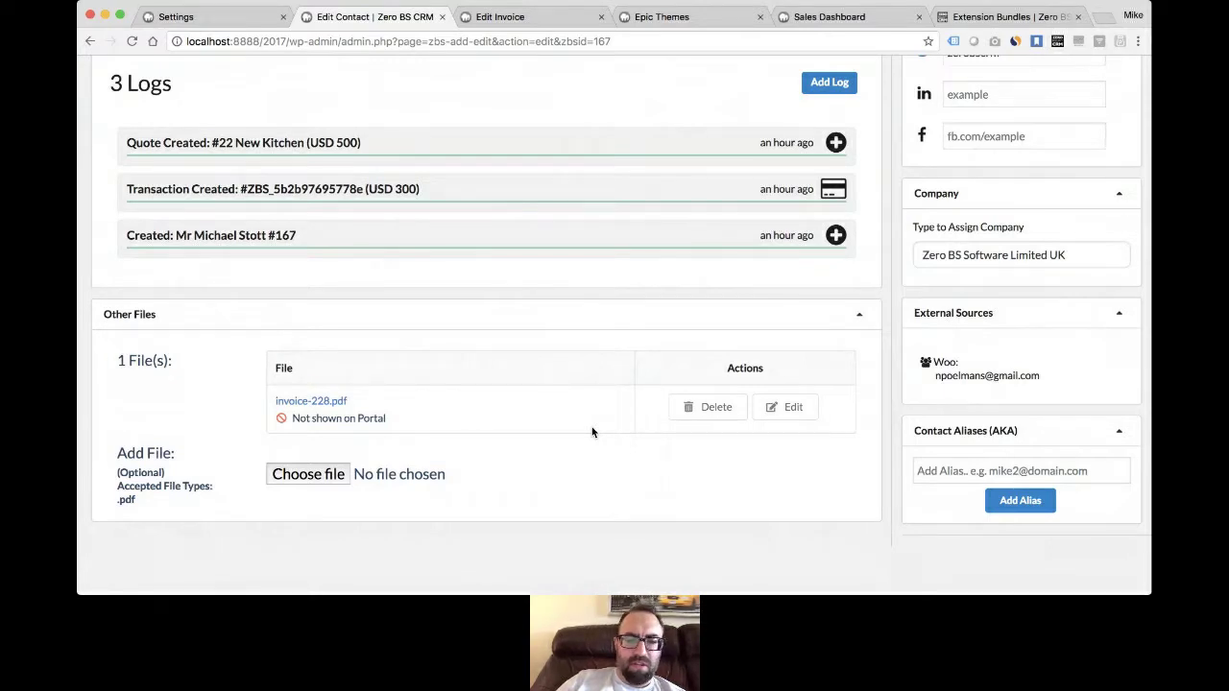
pyautogui.click(788, 407)
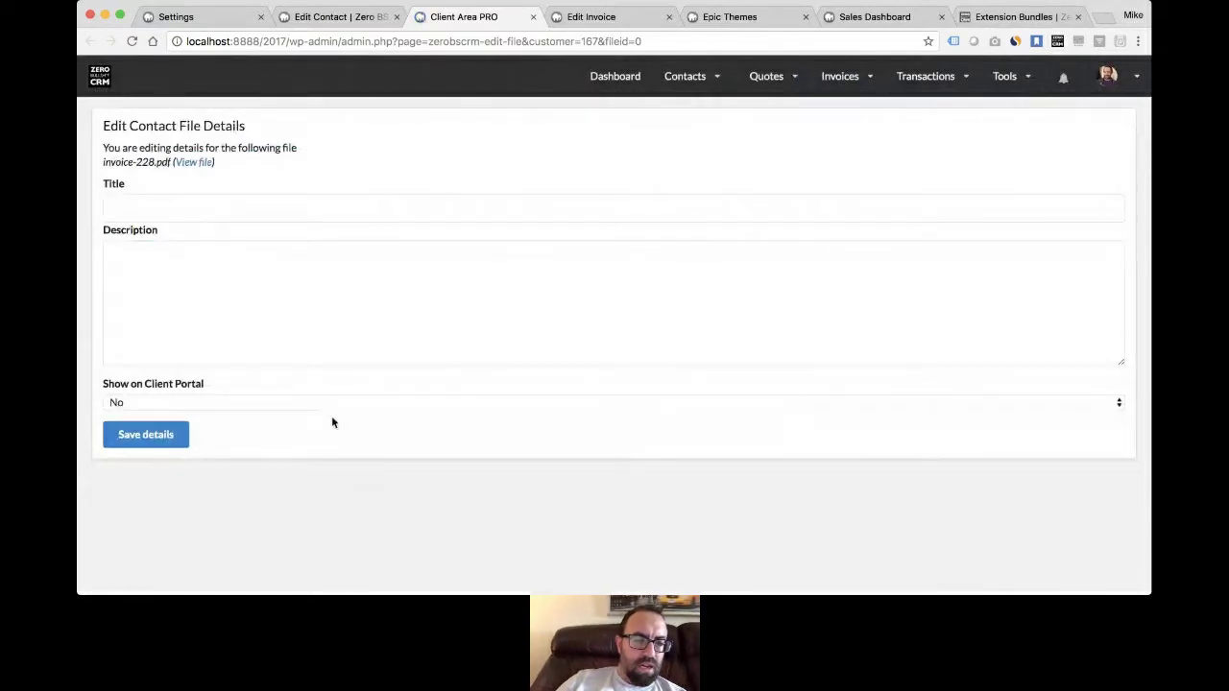
pyautogui.click(331, 411)
pyautogui.click(331, 422)
# - Title the file 'Invoice for Kitchen', describe it 'As discussed on 21st June', and save
pyautogui.click(270, 214)
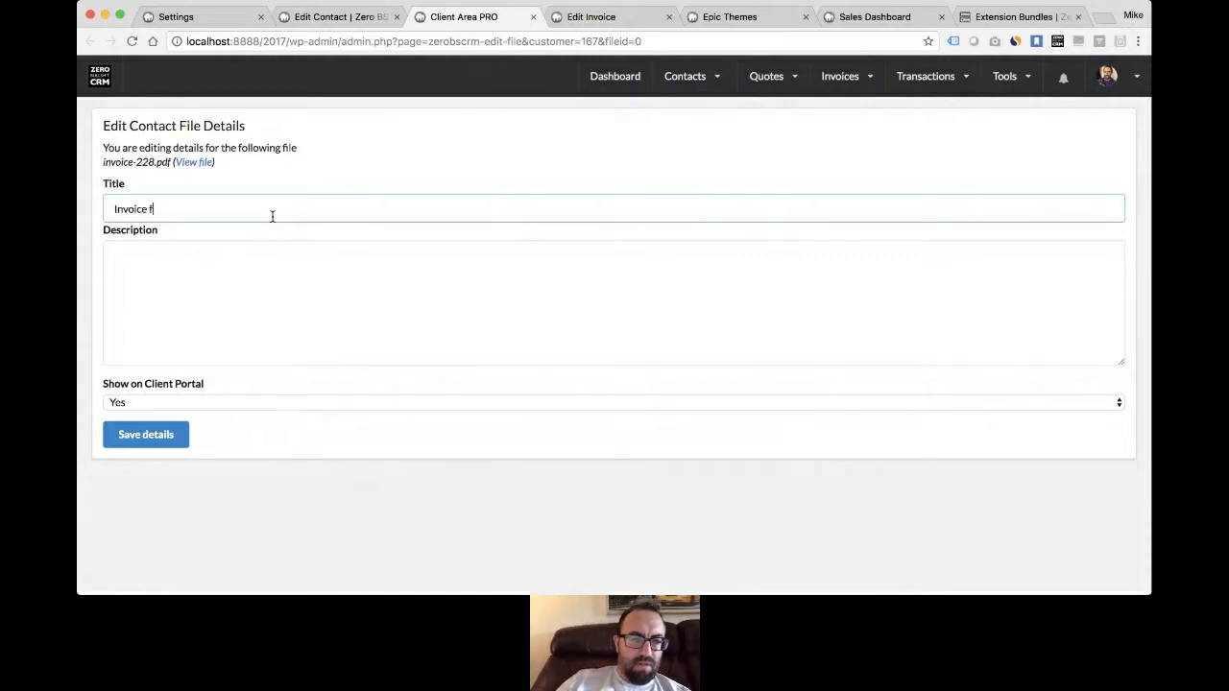
pyautogui.write('hen')
pyautogui.press('Tab')
pyautogui.write('As discues')
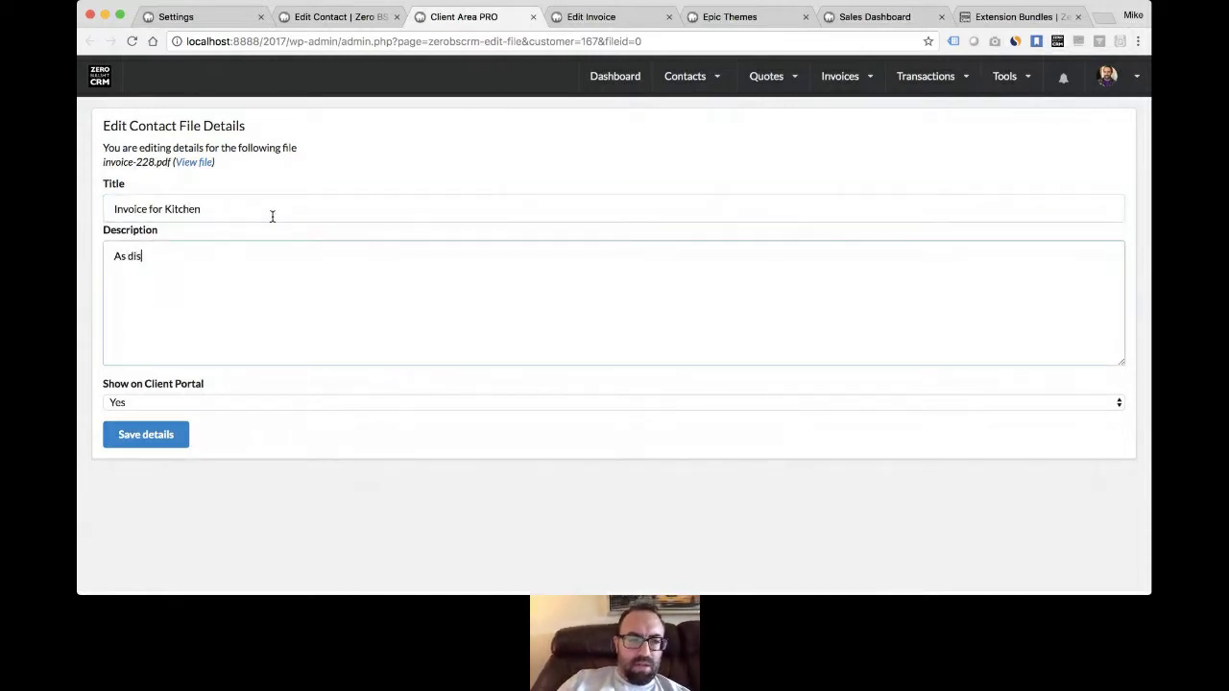
pyautogui.press('BackSpace')
pyautogui.press('BackSpace')
pyautogui.write('ssed oevr')
pyautogui.press('BackSpace')
pyautogui.press('BackSpace')
pyautogui.press('BackSpace')
pyautogui.write('n 21')
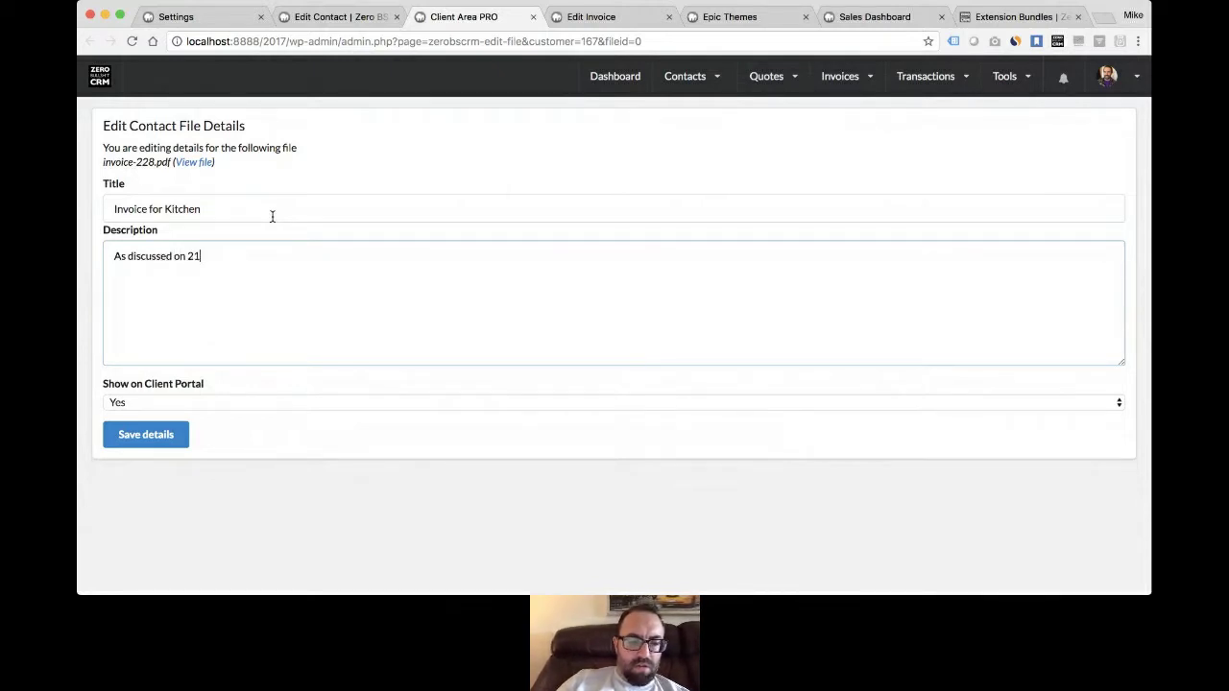
pyautogui.write('st June')
pyautogui.click(159, 433)
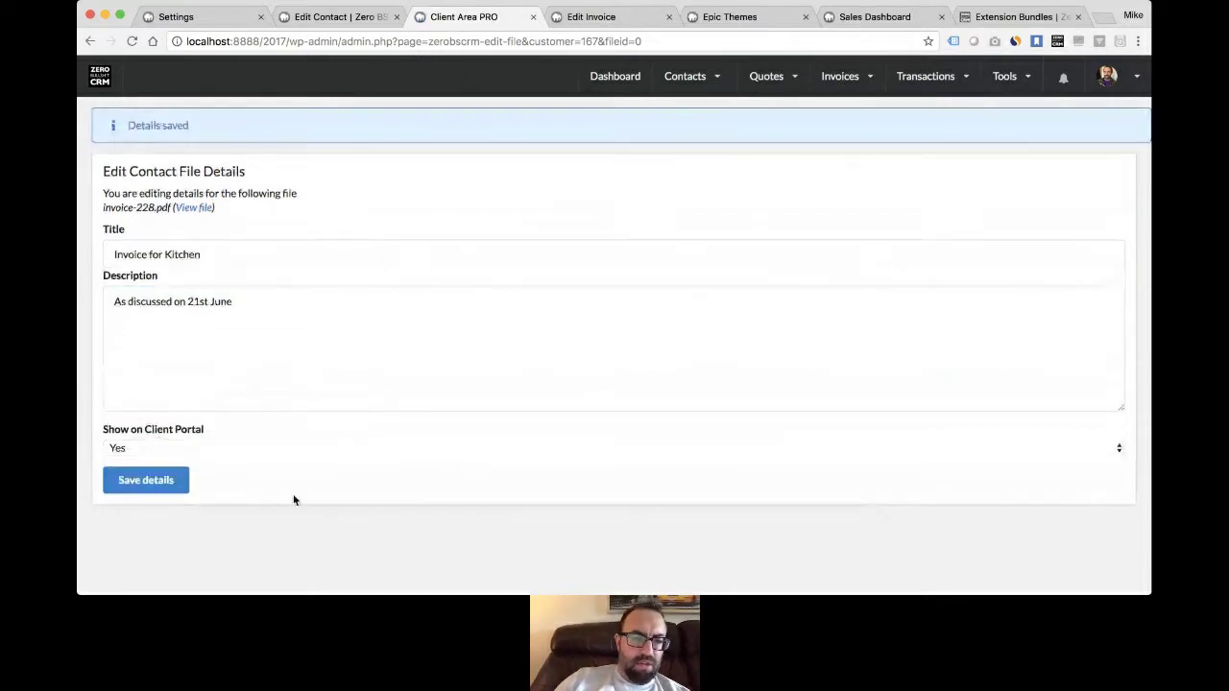
pyautogui.click(718, 17)
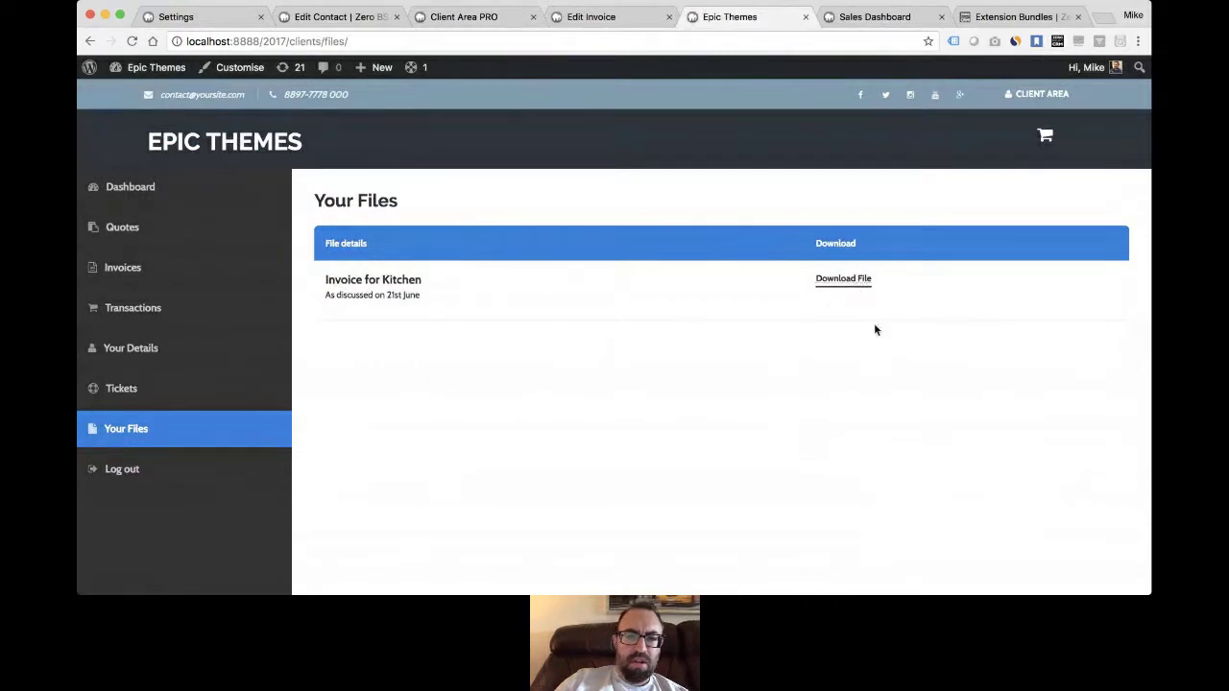
# - Return to the paid invoice 228 and open the CRM General Settings from the avatar menu
pyautogui.click(603, 19)
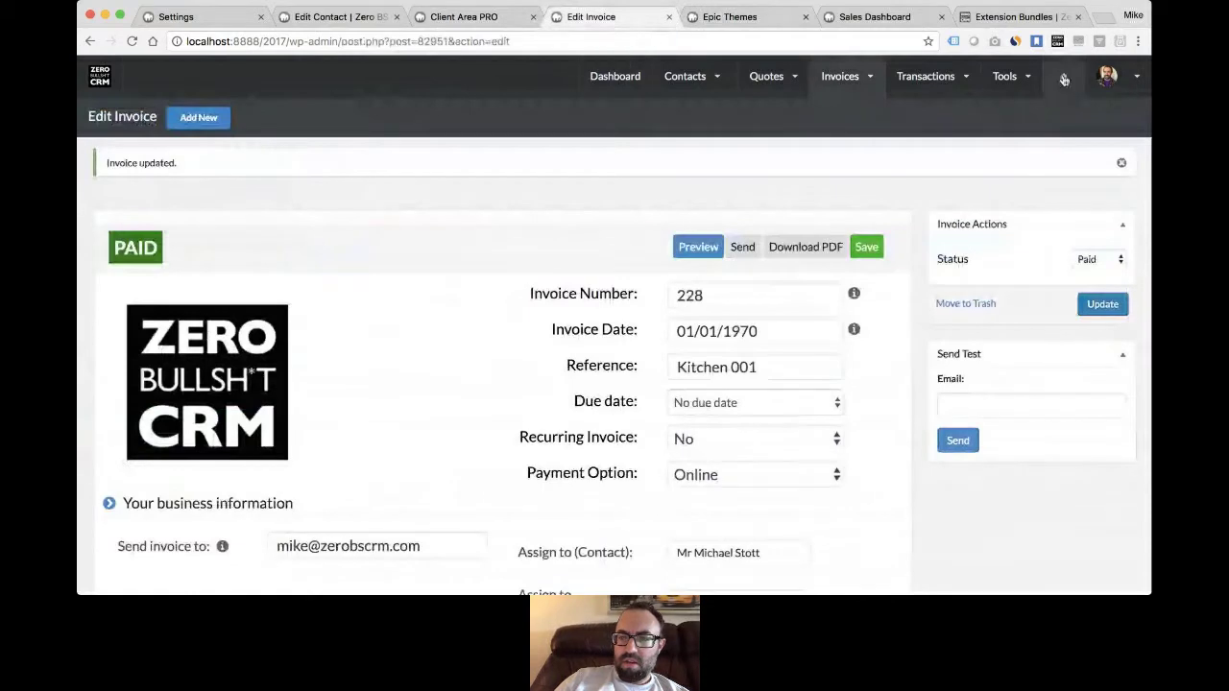
pyautogui.moveTo(1108, 76)
pyautogui.click(770, 148)
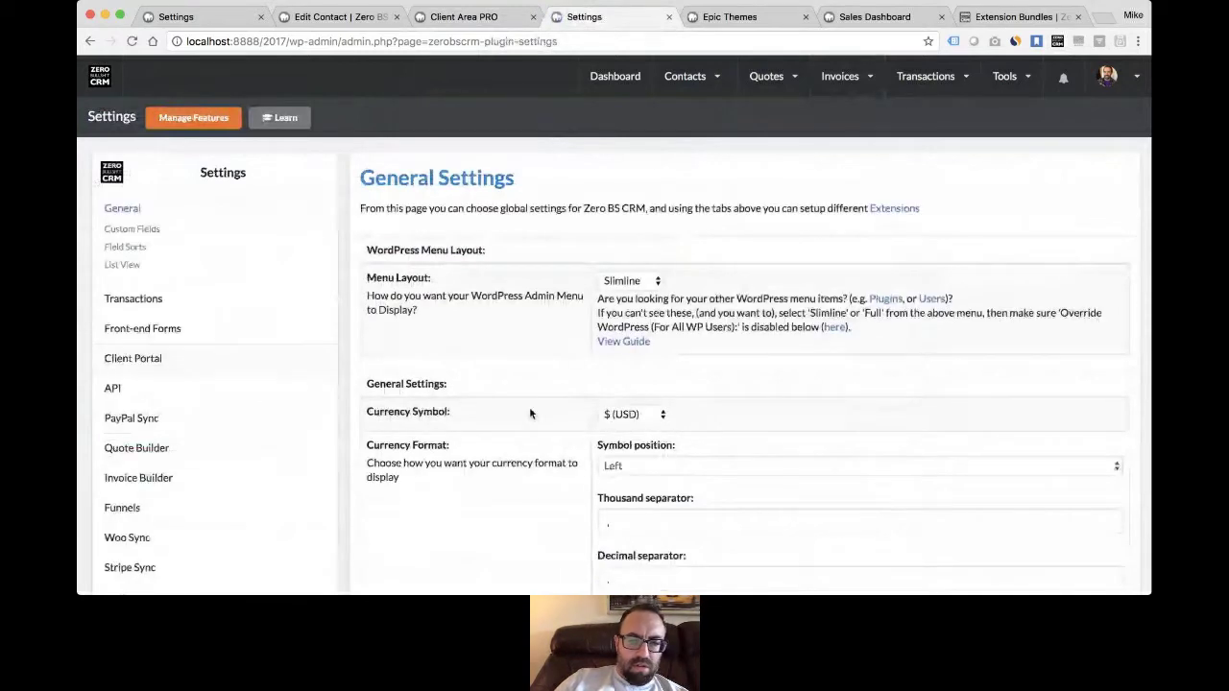
# - Check that File Attachment Settings accept only .pdf uploads, then go back to the portal's Your Files
pyautogui.scroll(-15, 529, 412)
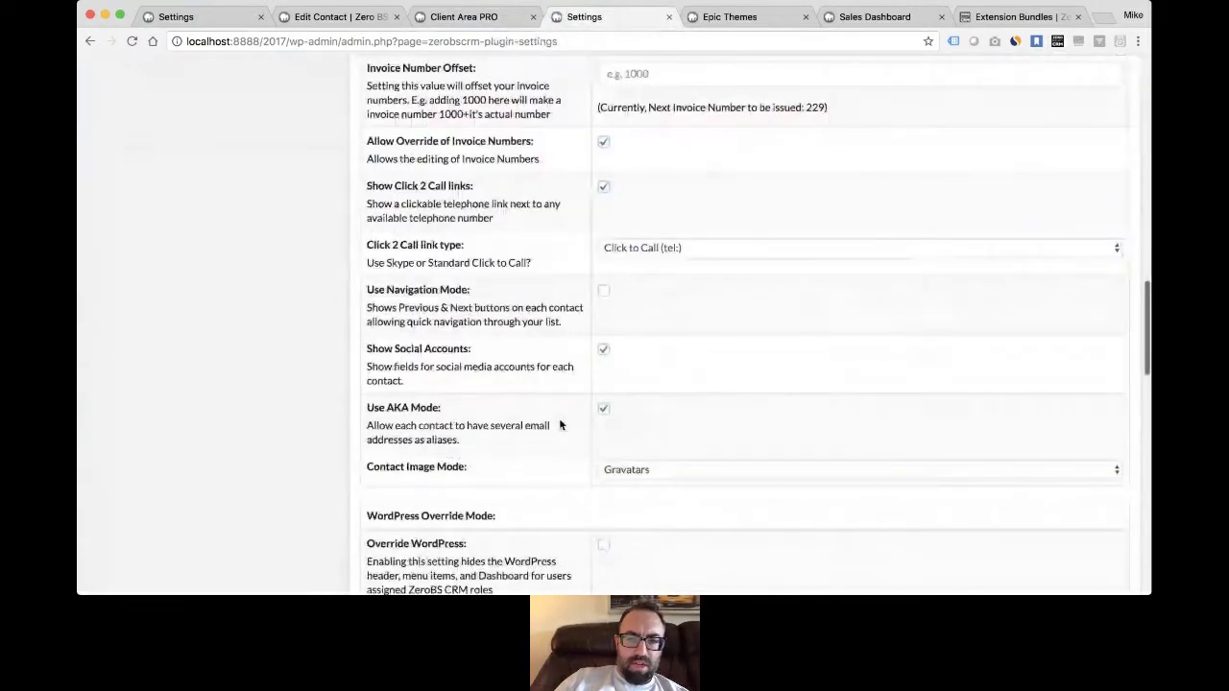
pyautogui.scroll(-10, 560, 425)
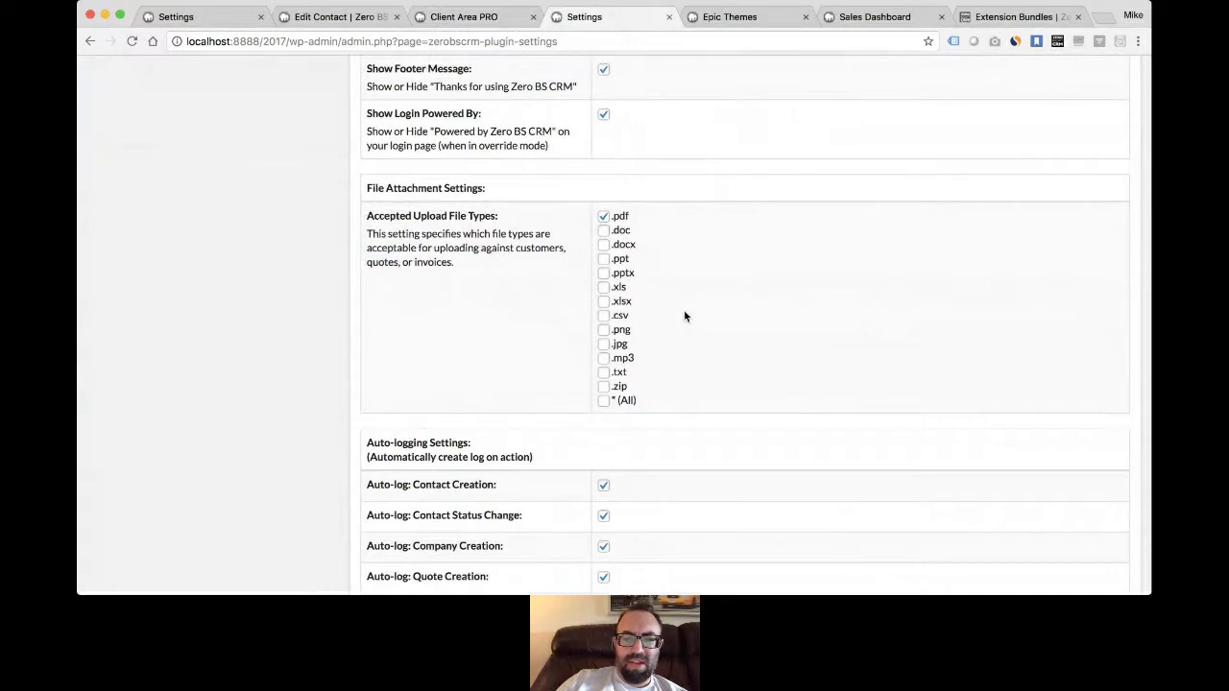
pyautogui.click(739, 17)
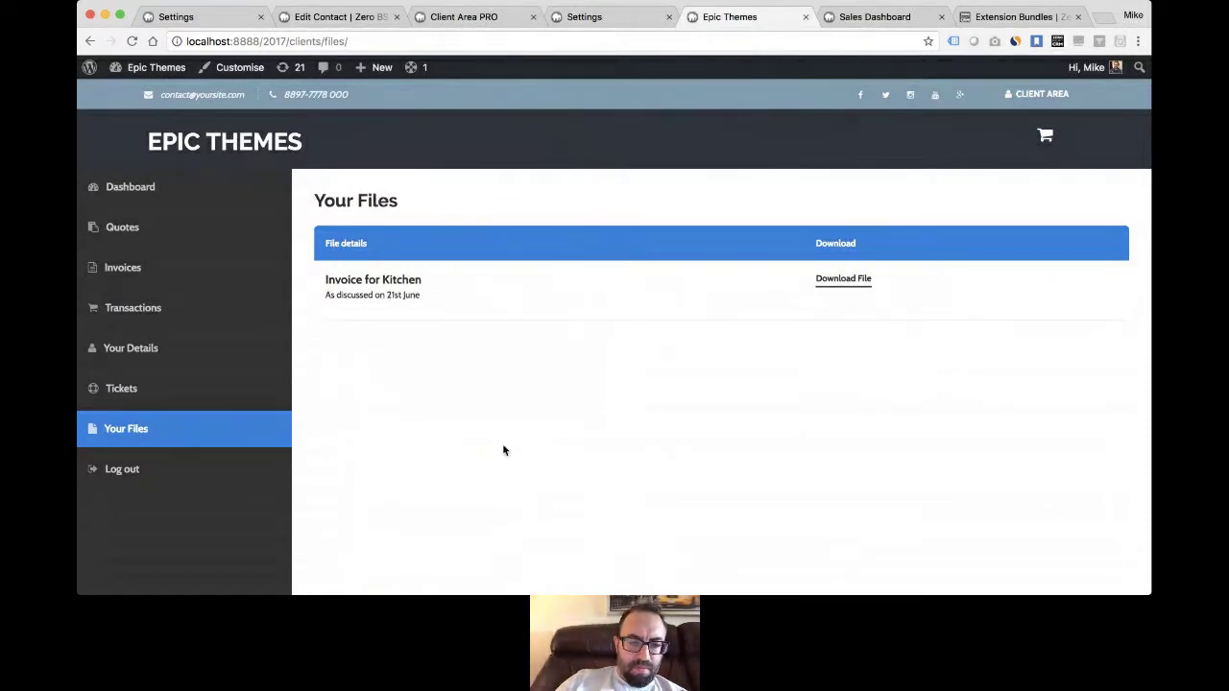
pyautogui.press('super+Tab')
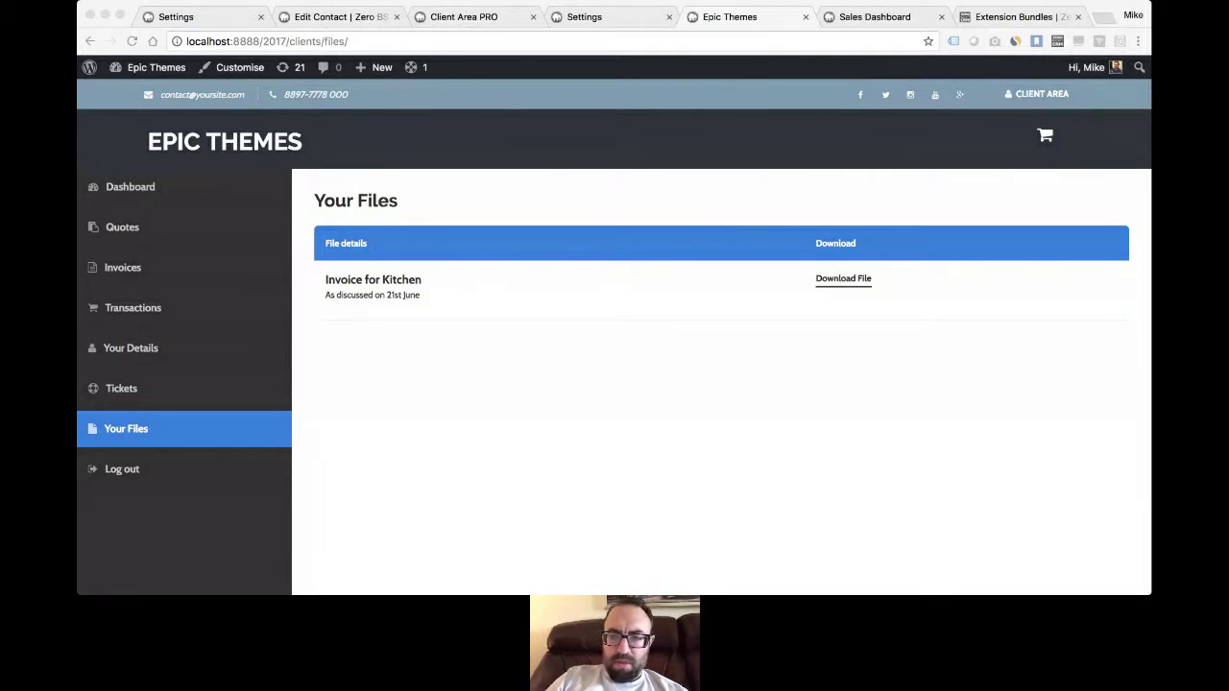
# - From the Extension Bundles page, open zerobscrm.com/coming-soon/ in a new tab
pyautogui.click(490, 369)
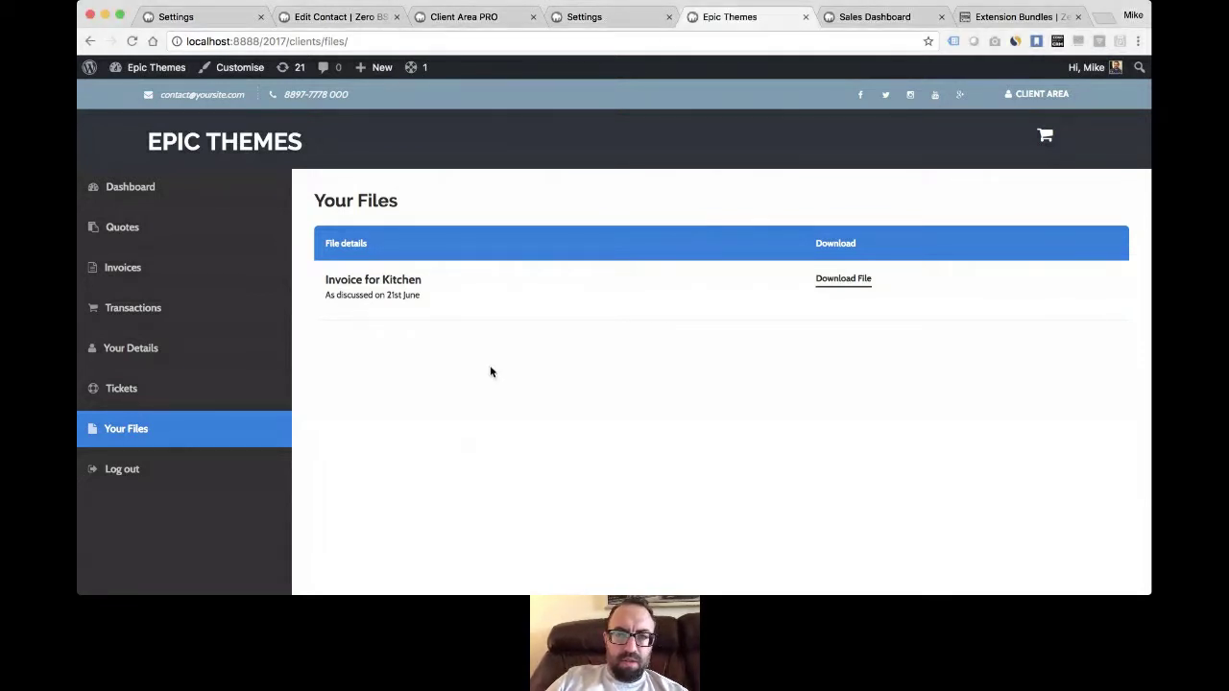
pyautogui.click(1034, 17)
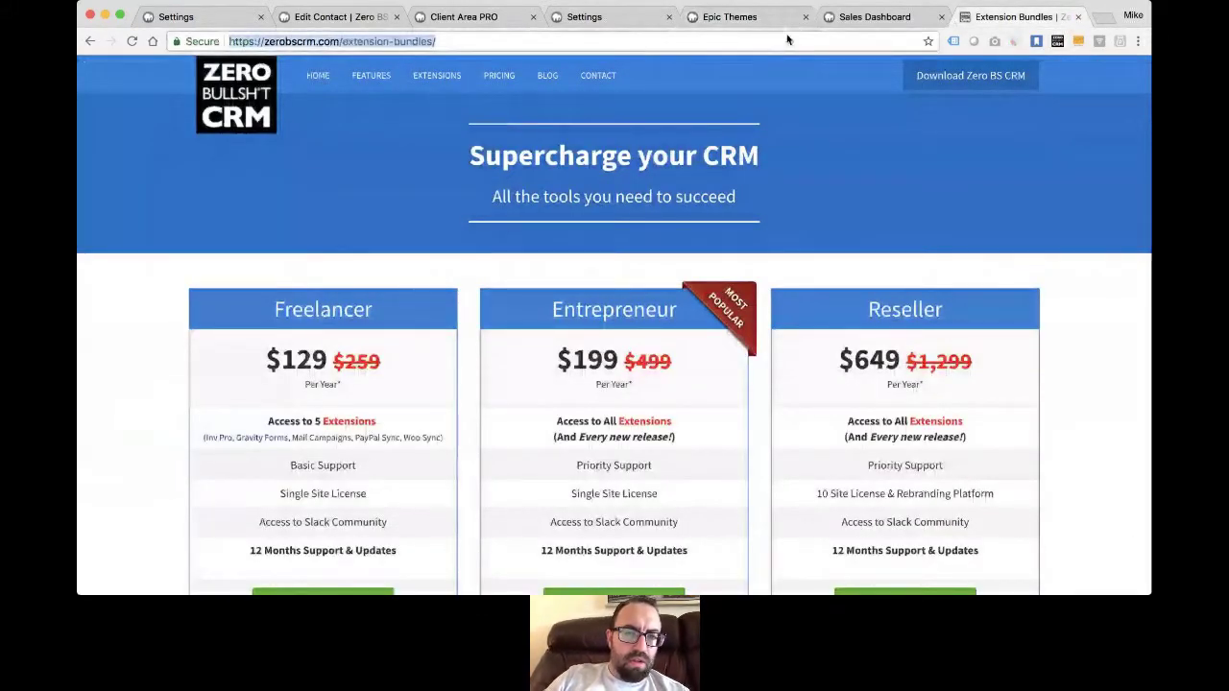
pyautogui.press('super+t')
pyautogui.press('BackSpace')
pyautogui.write('coming-soon/')
pyautogui.press('Return')
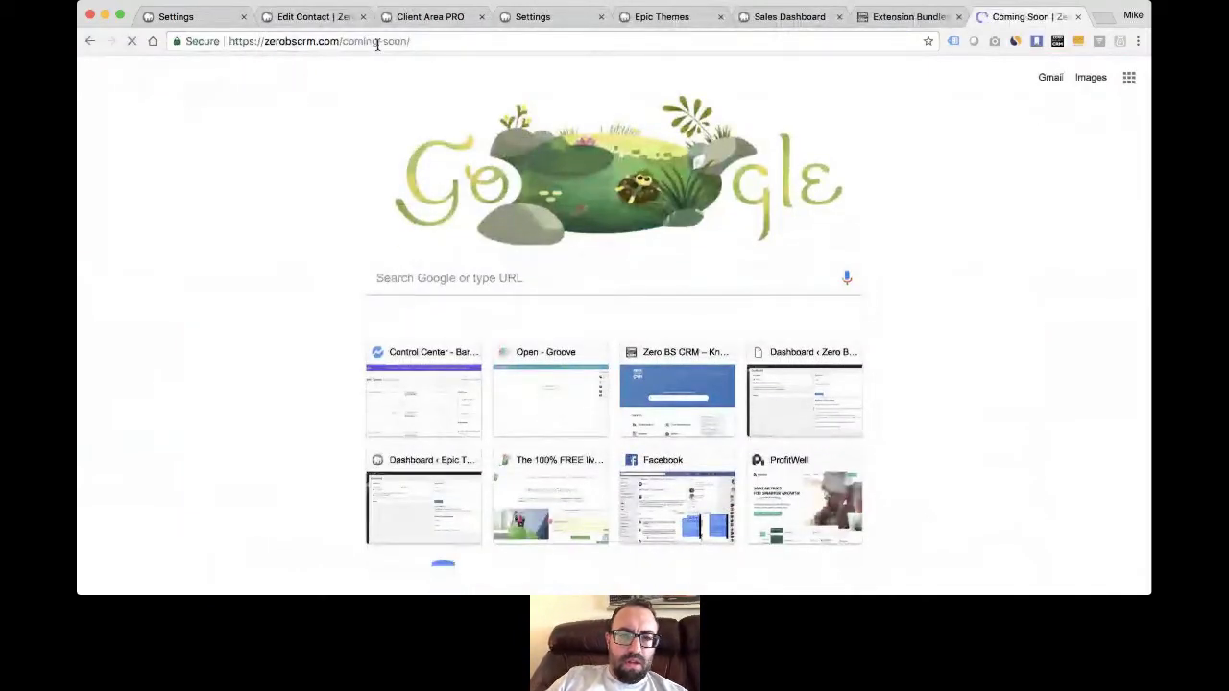
# - Scroll the Coming Soon votes: Visitors 14, Zero BS Inbox 13, Lead Tracking 12
pyautogui.click(385, 41)
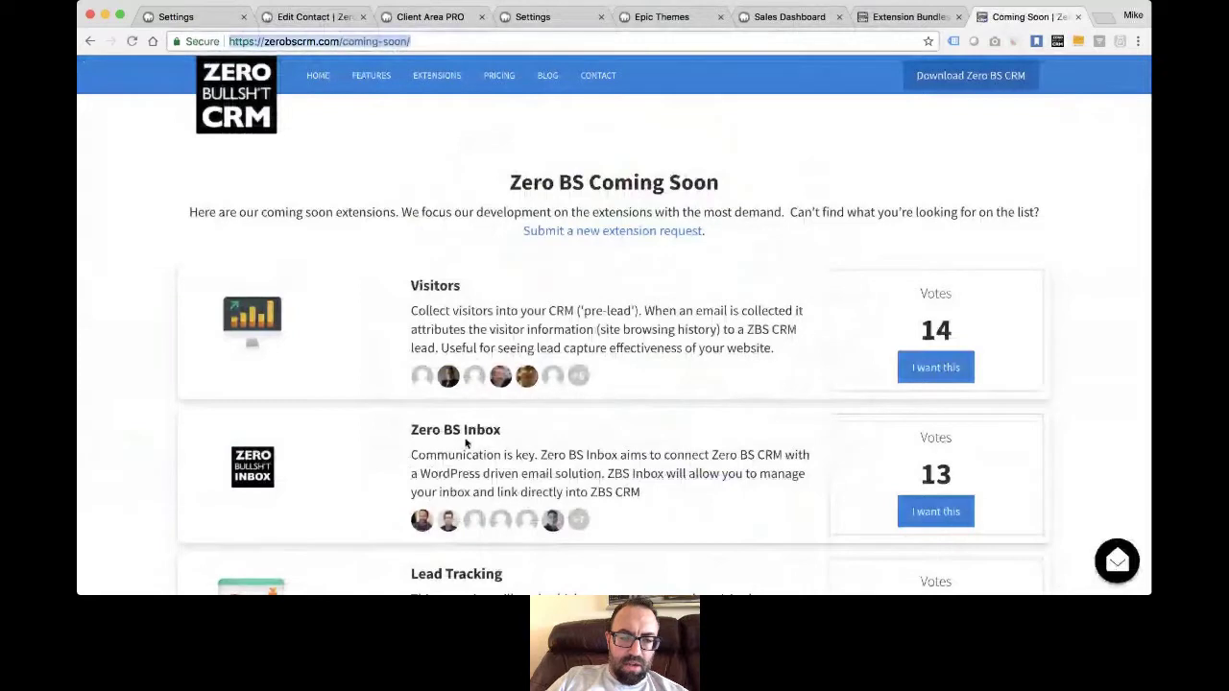
pyautogui.press('super+Tab')
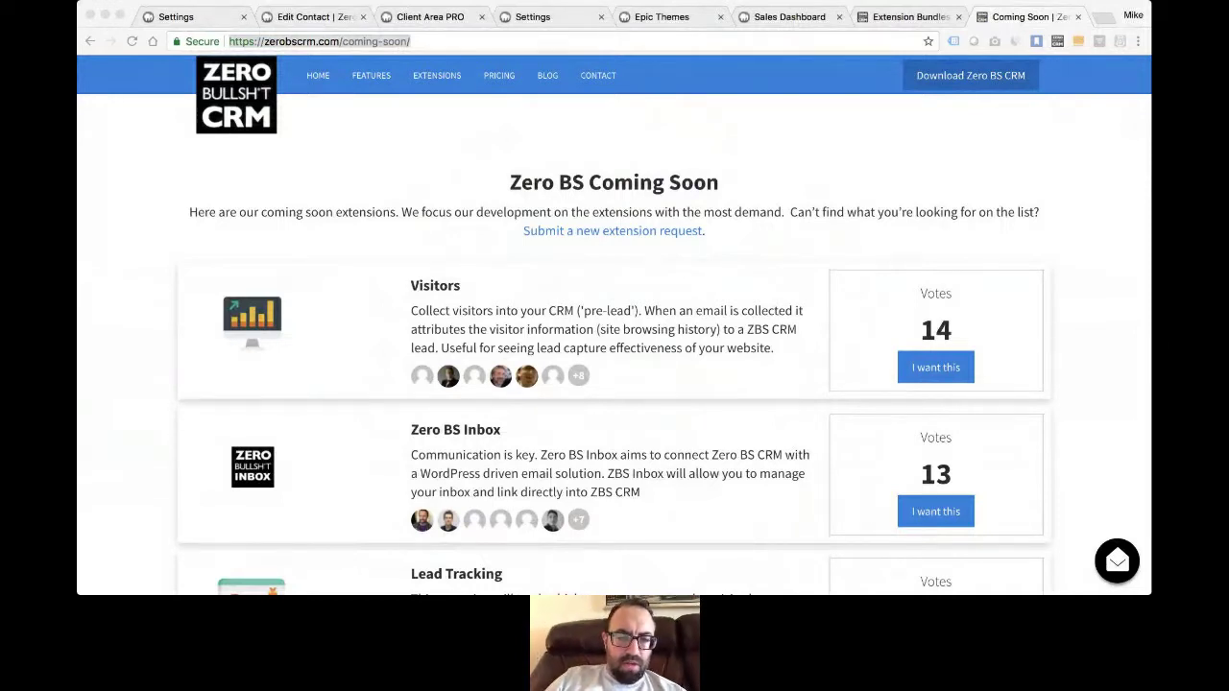
pyautogui.press('super+Tab')
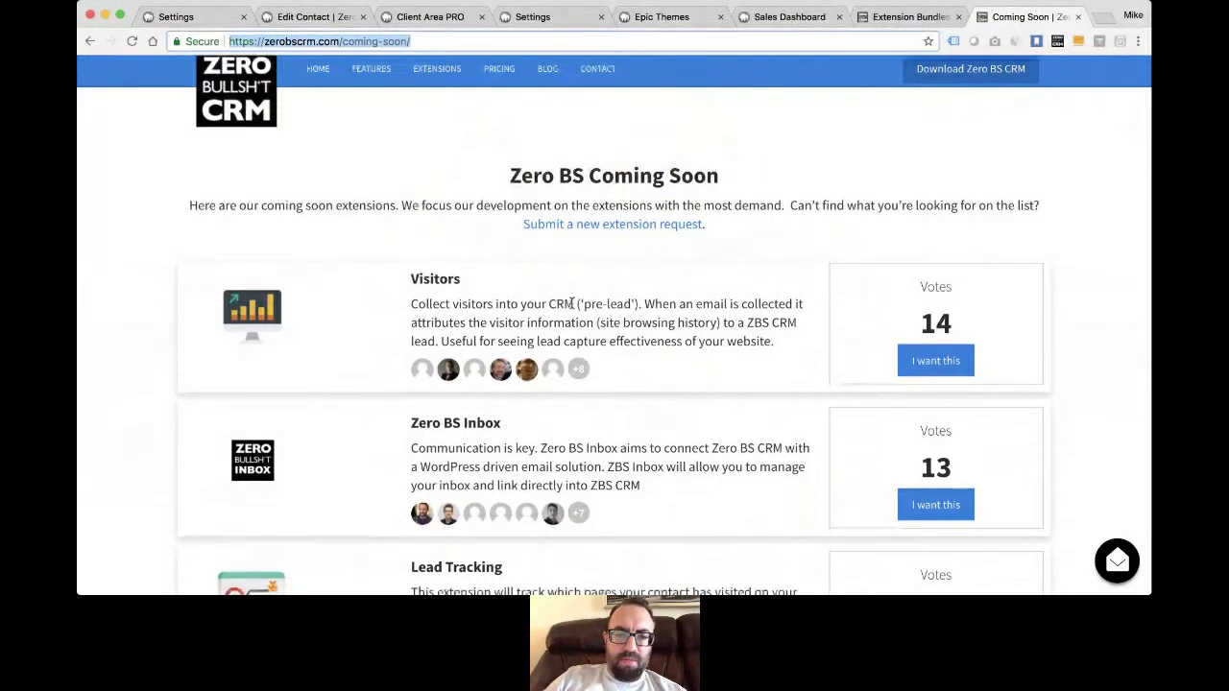
pyautogui.scroll(-3, 633, 277)
pyautogui.click(656, 274)
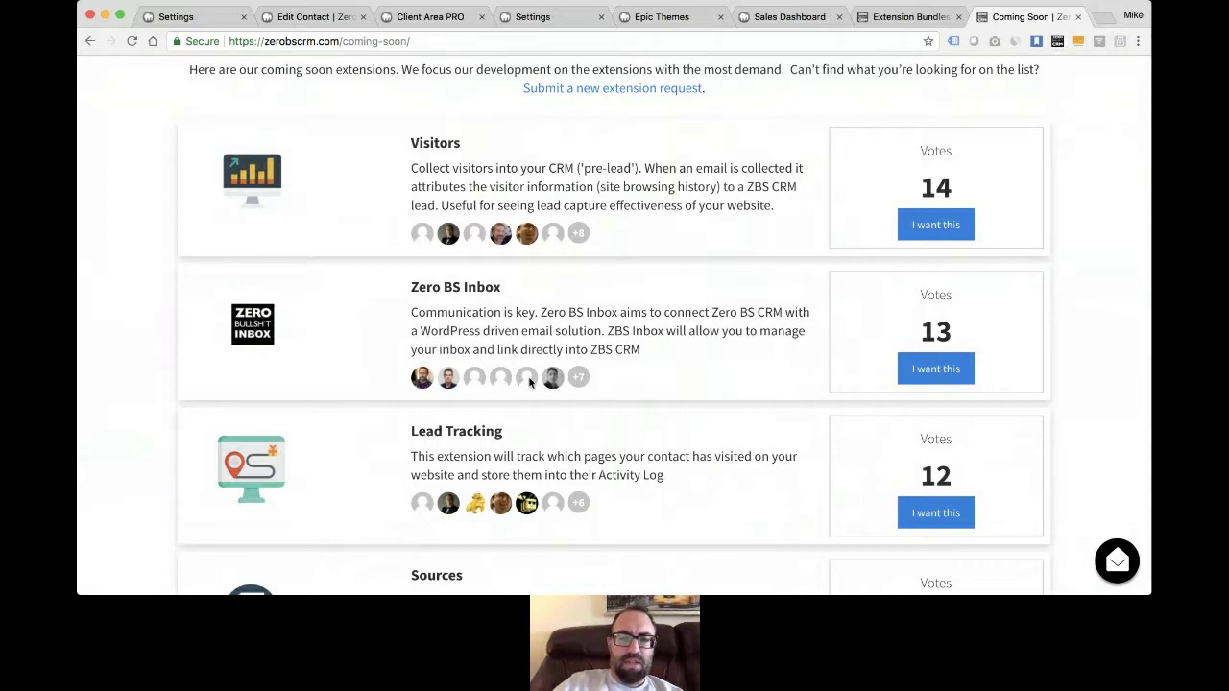
# - Scroll past CRM Sites and Teams (10), Quotes Pro (9) and Electronic Signature (8), then back up
pyautogui.scroll(-1, 346, 335)
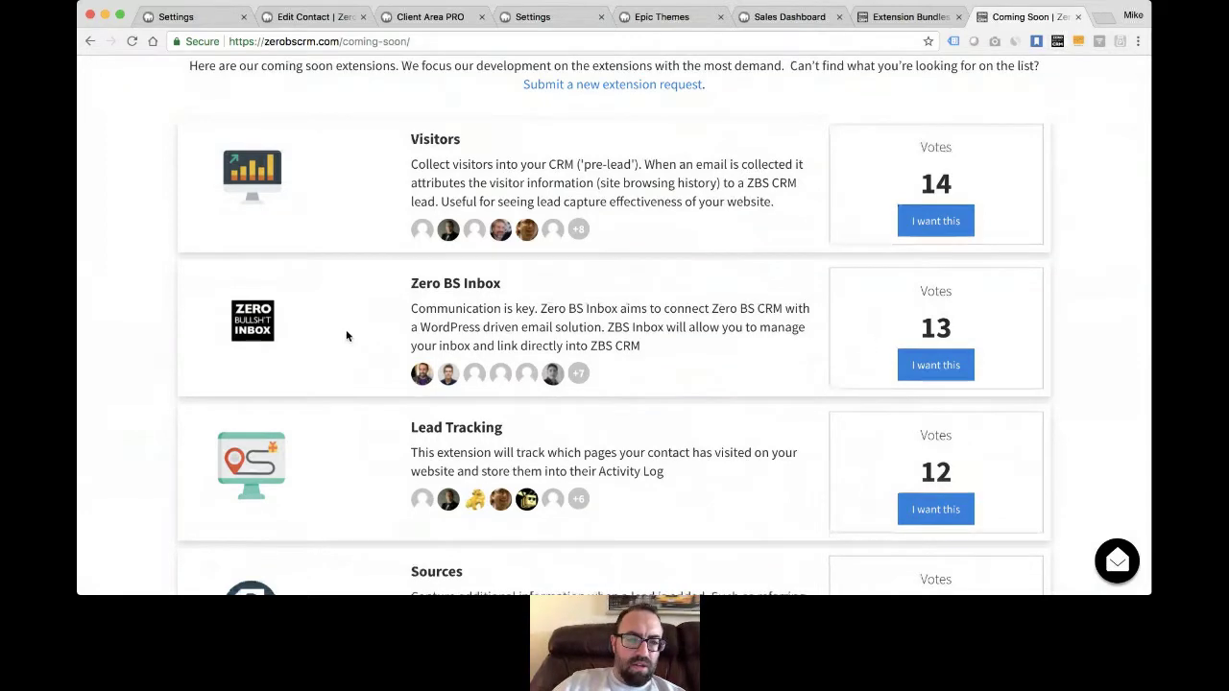
pyautogui.scroll(-2, 346, 335)
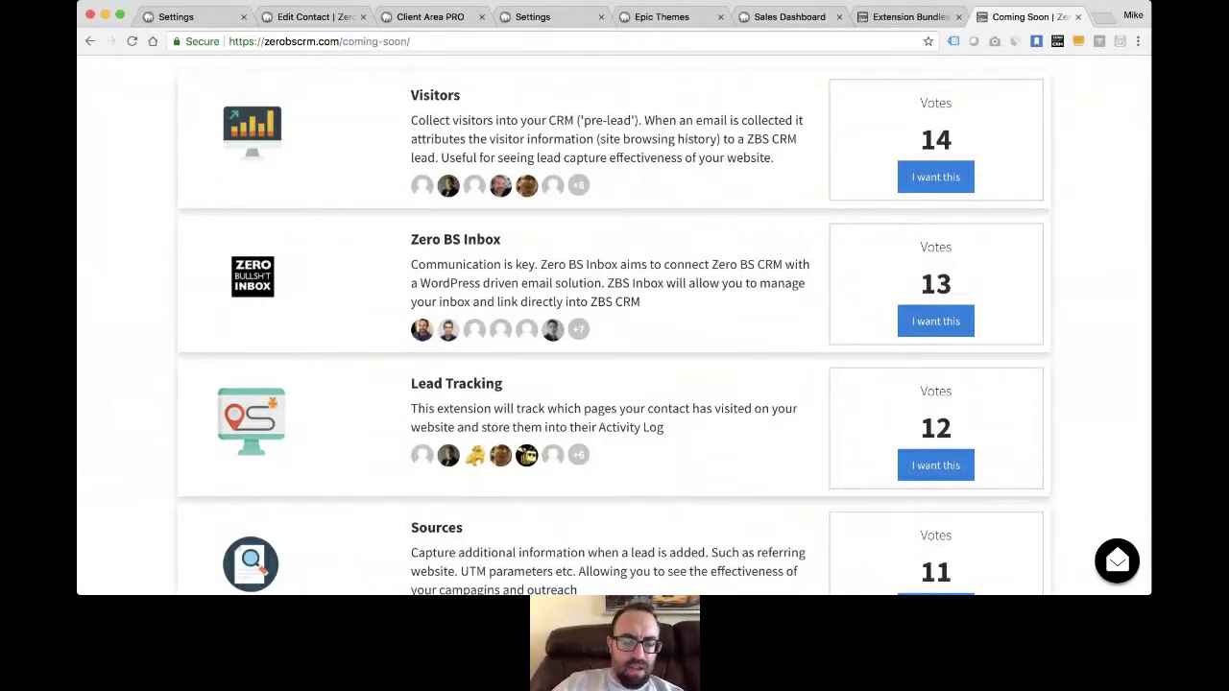
pyautogui.press('super+Tab')
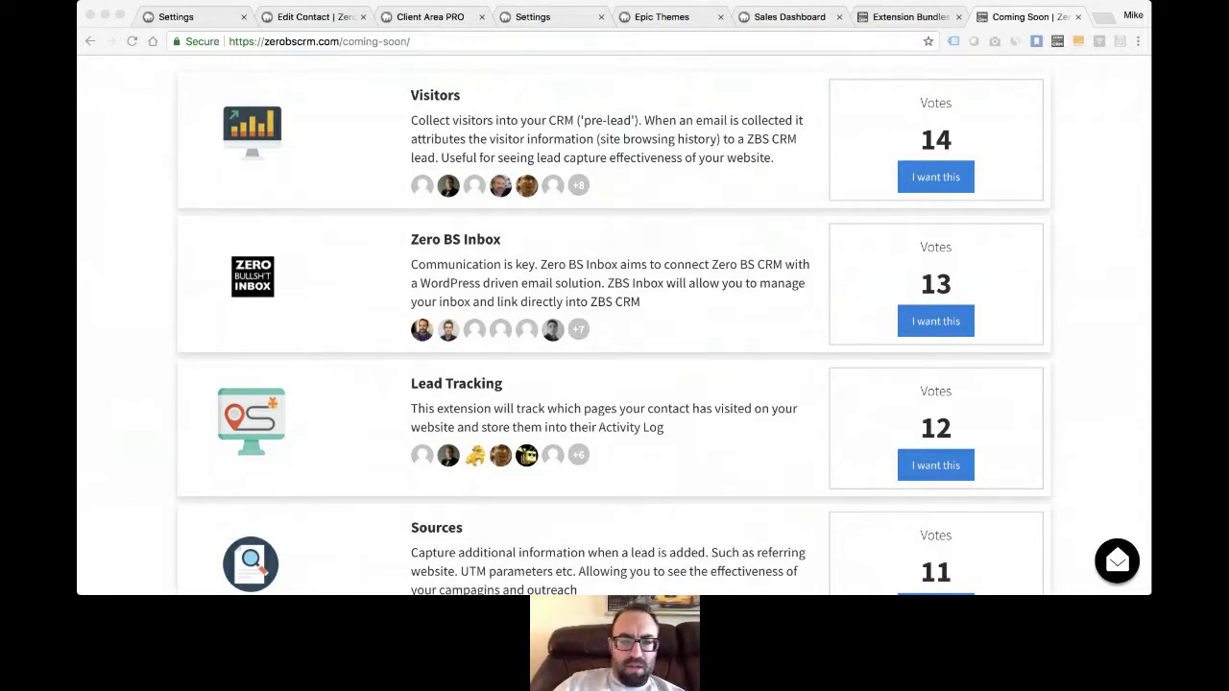
pyautogui.scroll(5, 630, 335)
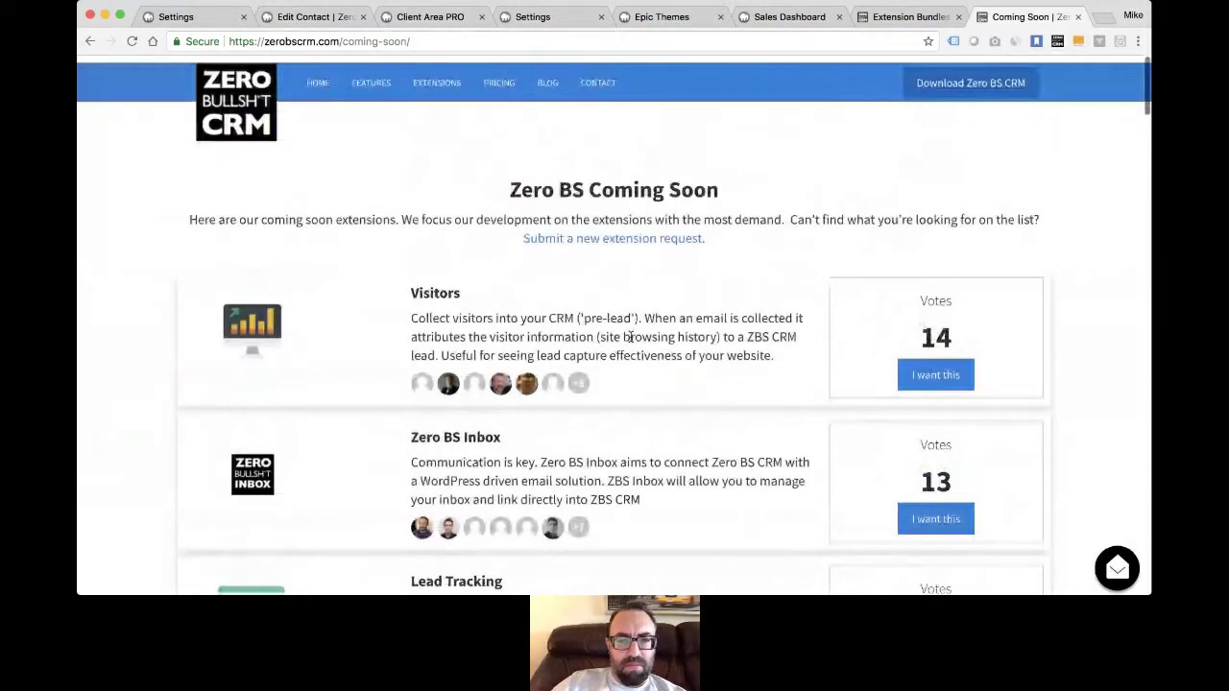
pyautogui.scroll(-8, 630, 337)
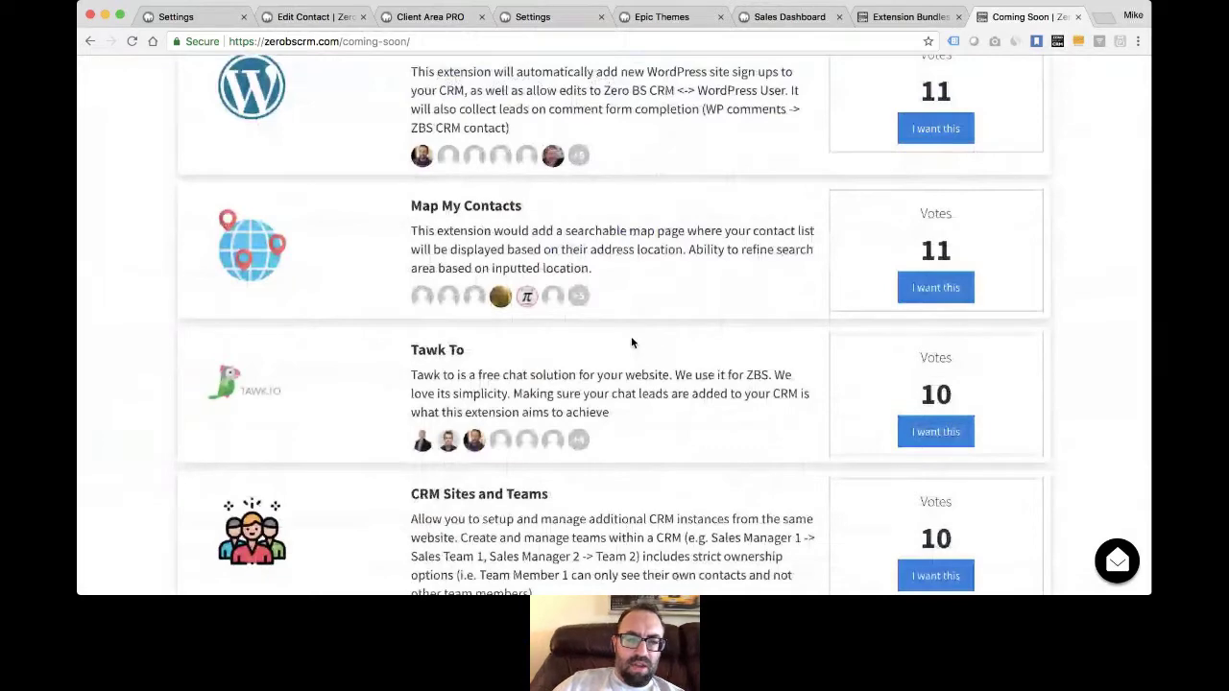
pyautogui.scroll(-3, 631, 342)
pyautogui.scroll(-3, 631, 342)
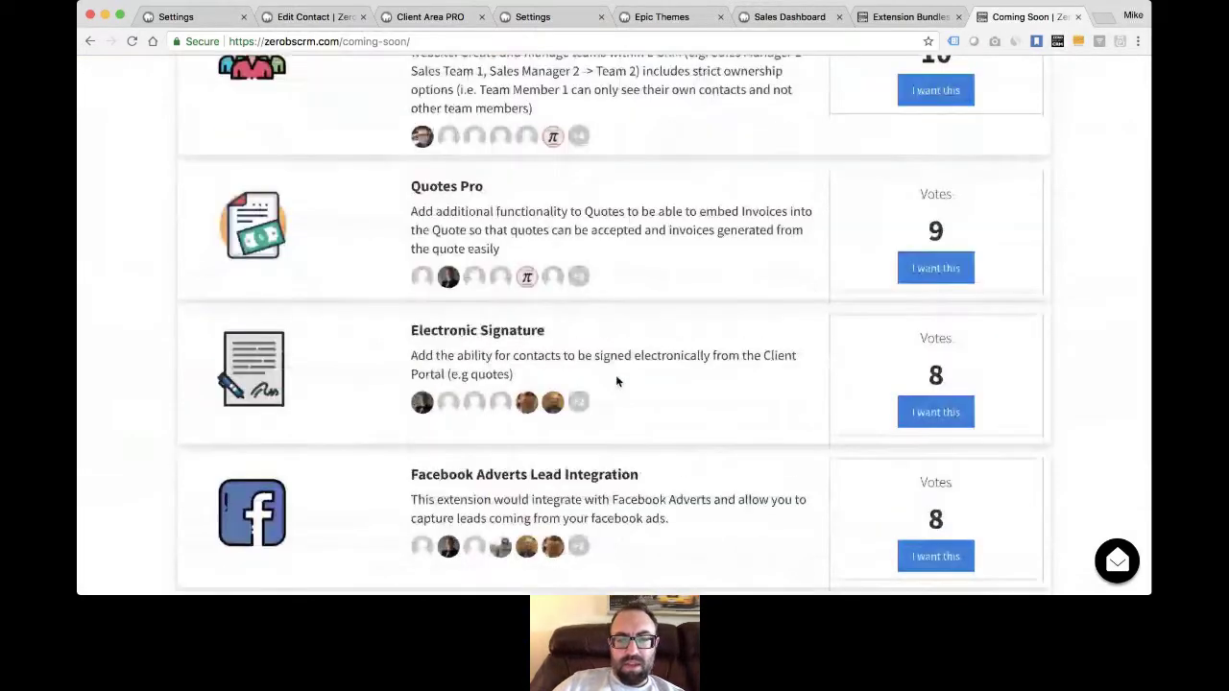
pyautogui.scroll(2, 462, 469)
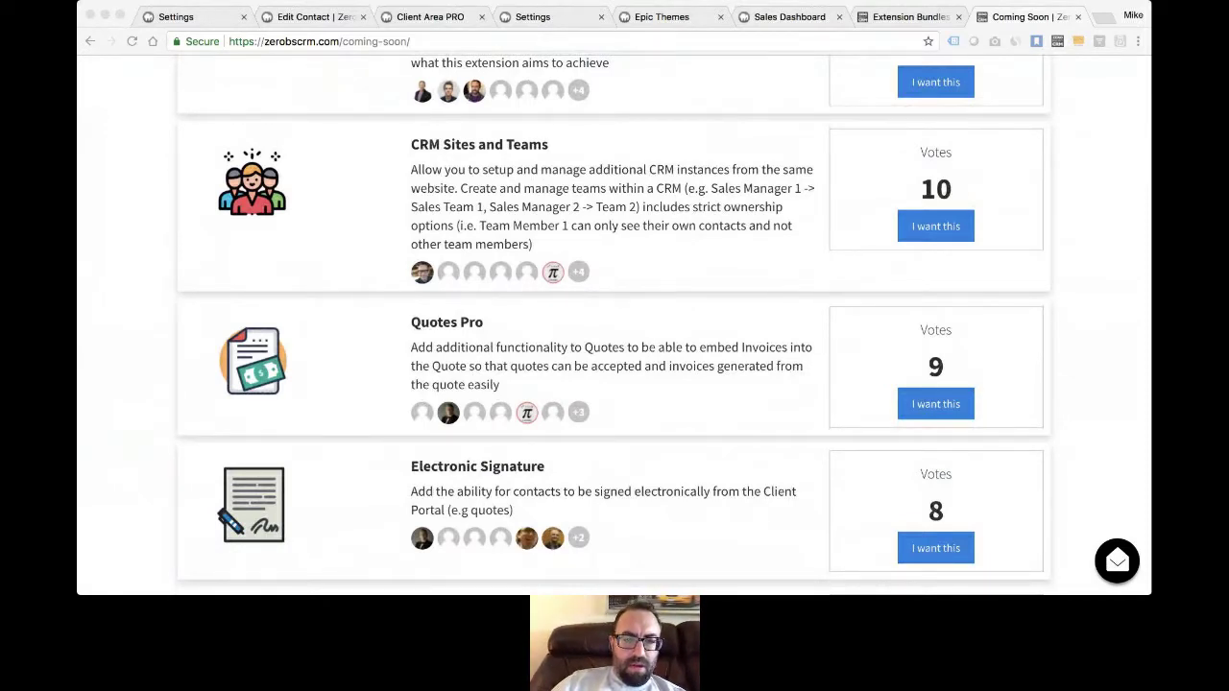
pyautogui.click(508, 384)
pyautogui.scroll(-10, 573, 264)
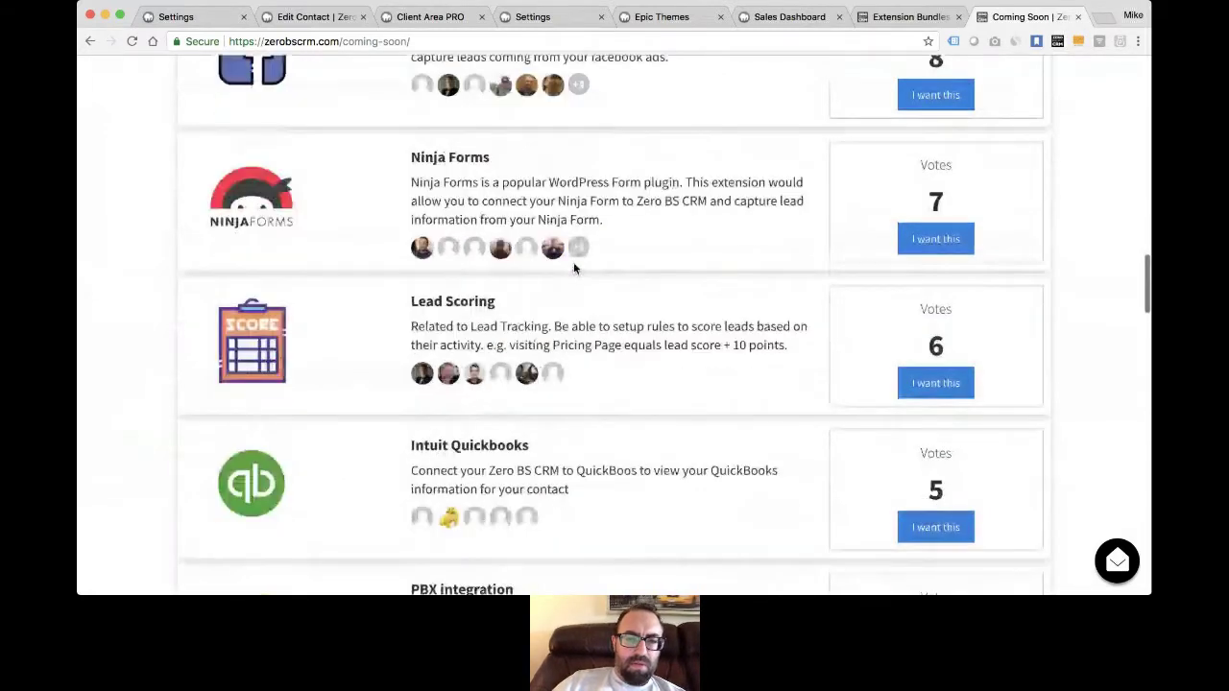
pyautogui.scroll(10, 573, 269)
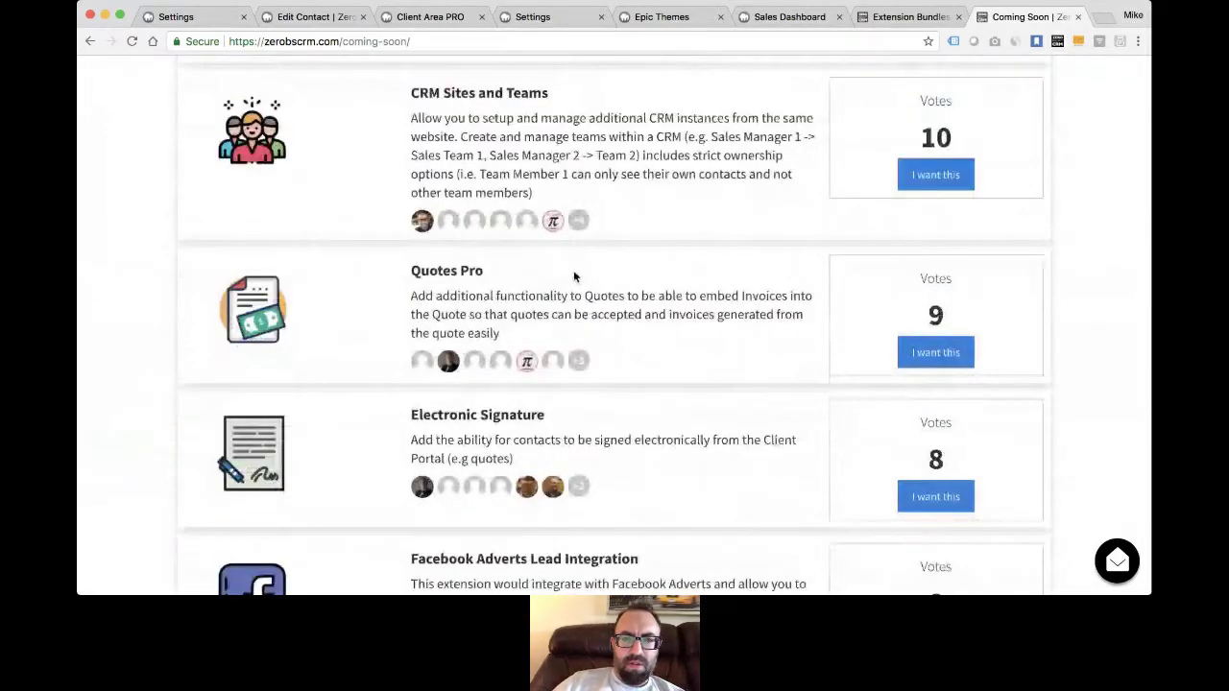
pyautogui.scroll(10, 573, 270)
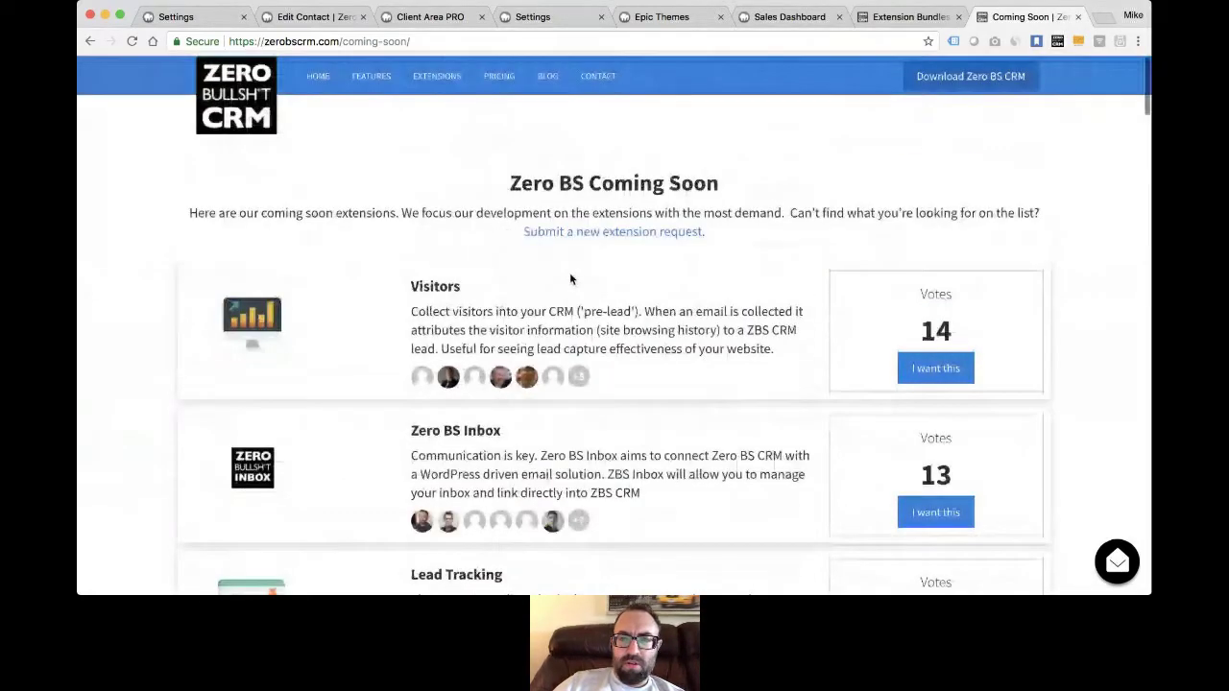
# - Scroll the bundle plans and FAQ: Freelancer $129, Entrepreneur $199, Reseller $649 per year
pyautogui.click(891, 17)
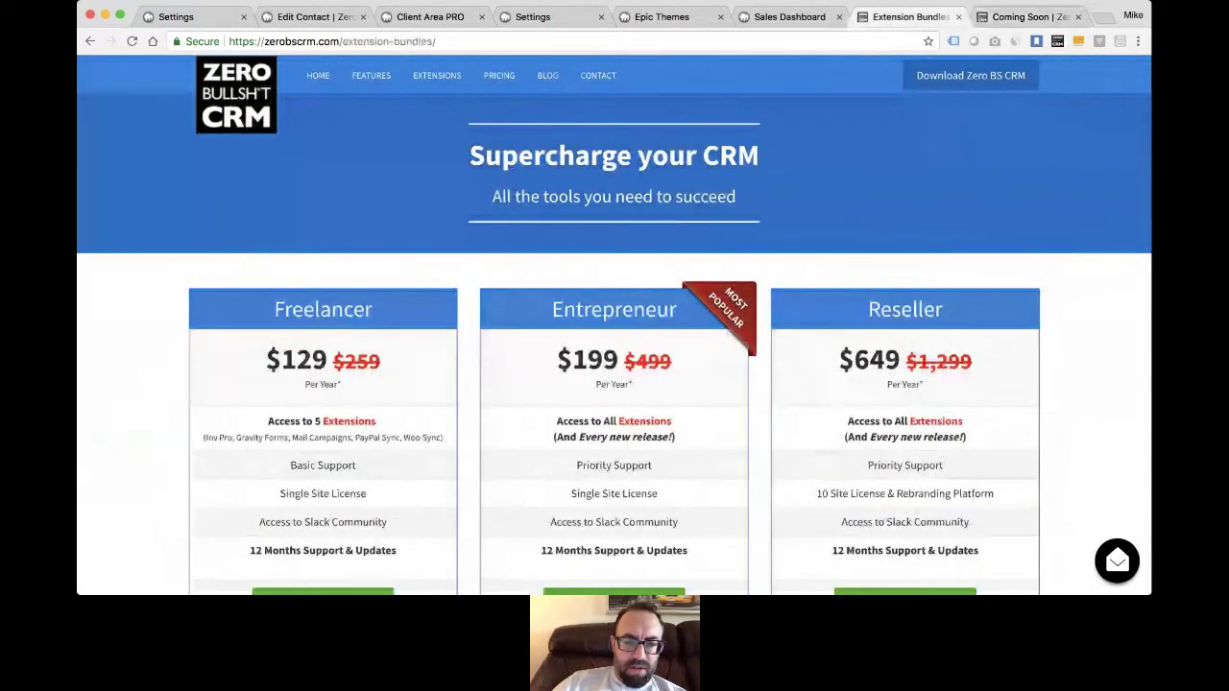
pyautogui.press('super+Tab')
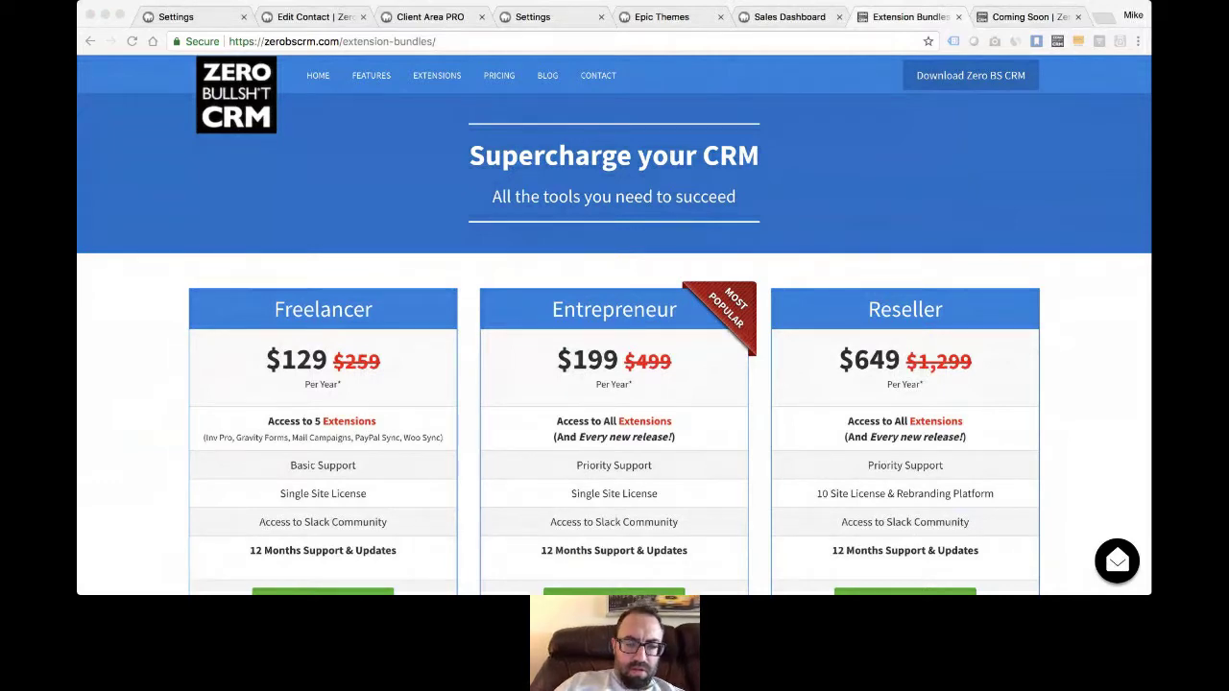
pyautogui.click(500, 443)
pyautogui.scroll(-3, 588, 388)
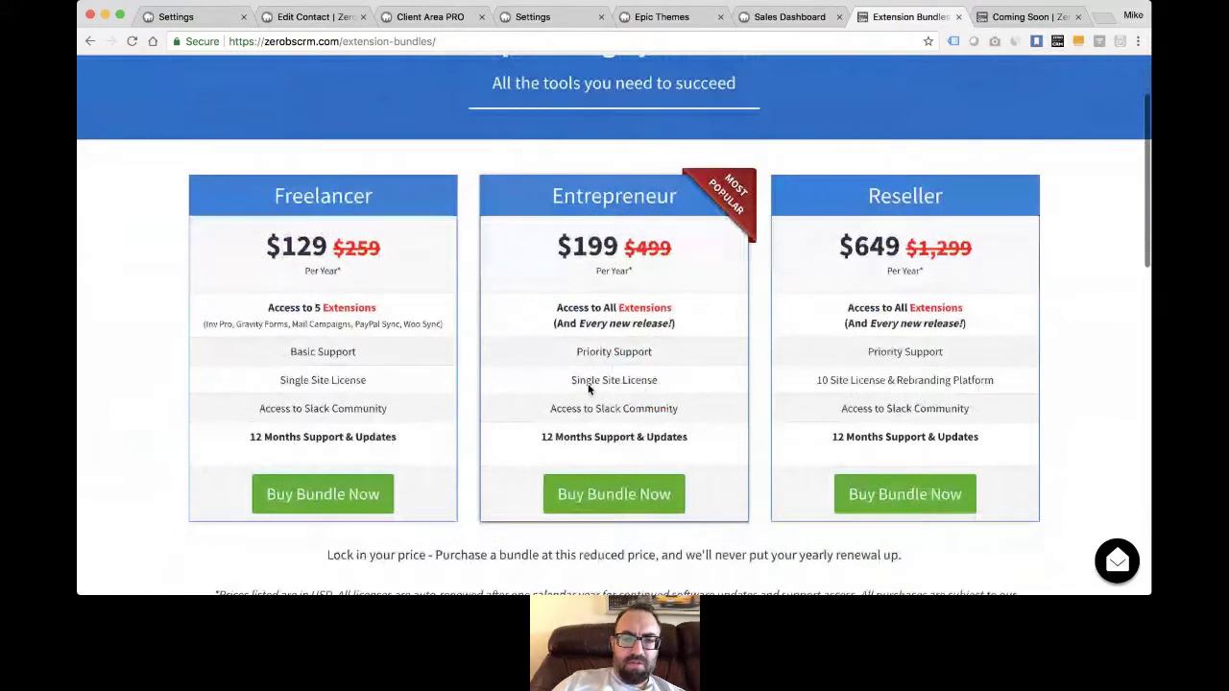
pyautogui.scroll(-1, 589, 388)
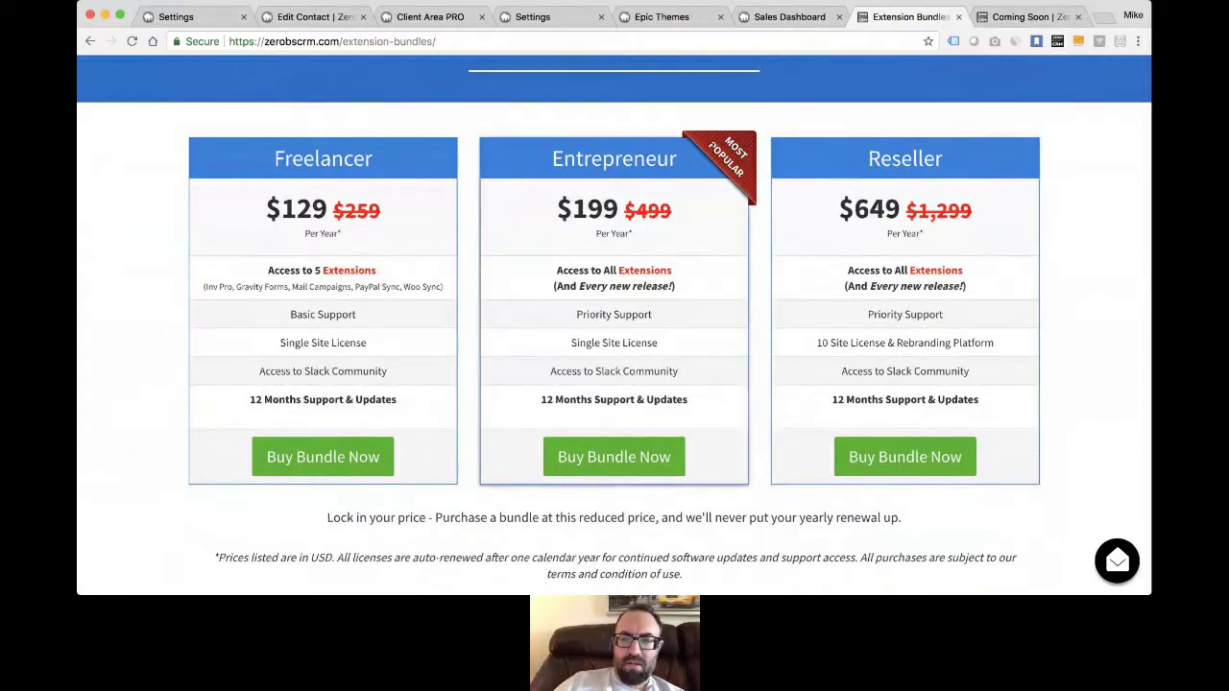
pyautogui.scroll(-4, 700, 324)
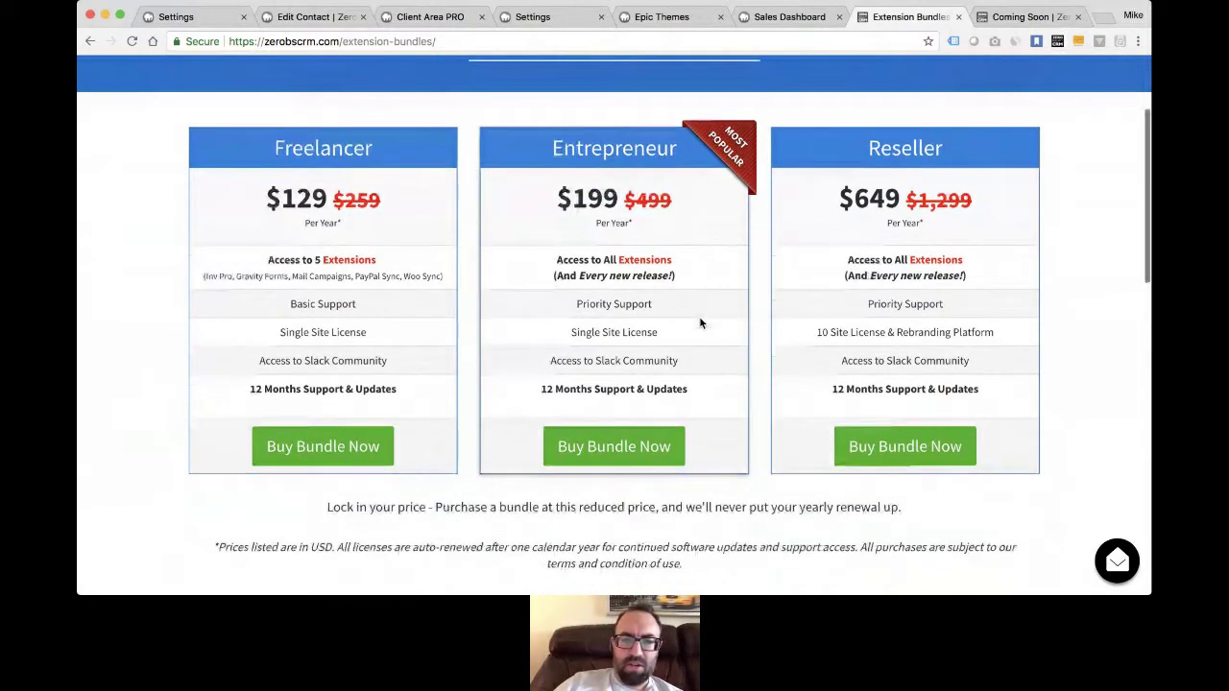
pyautogui.scroll(1, 699, 323)
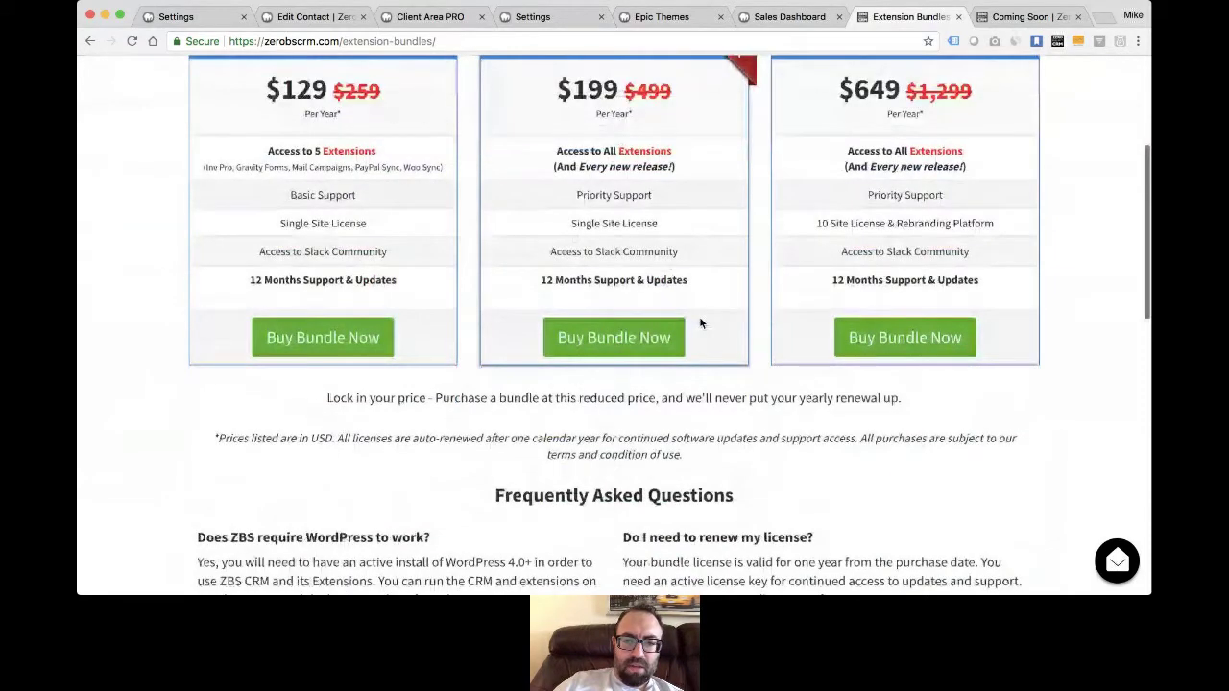
pyautogui.scroll(3, 699, 316)
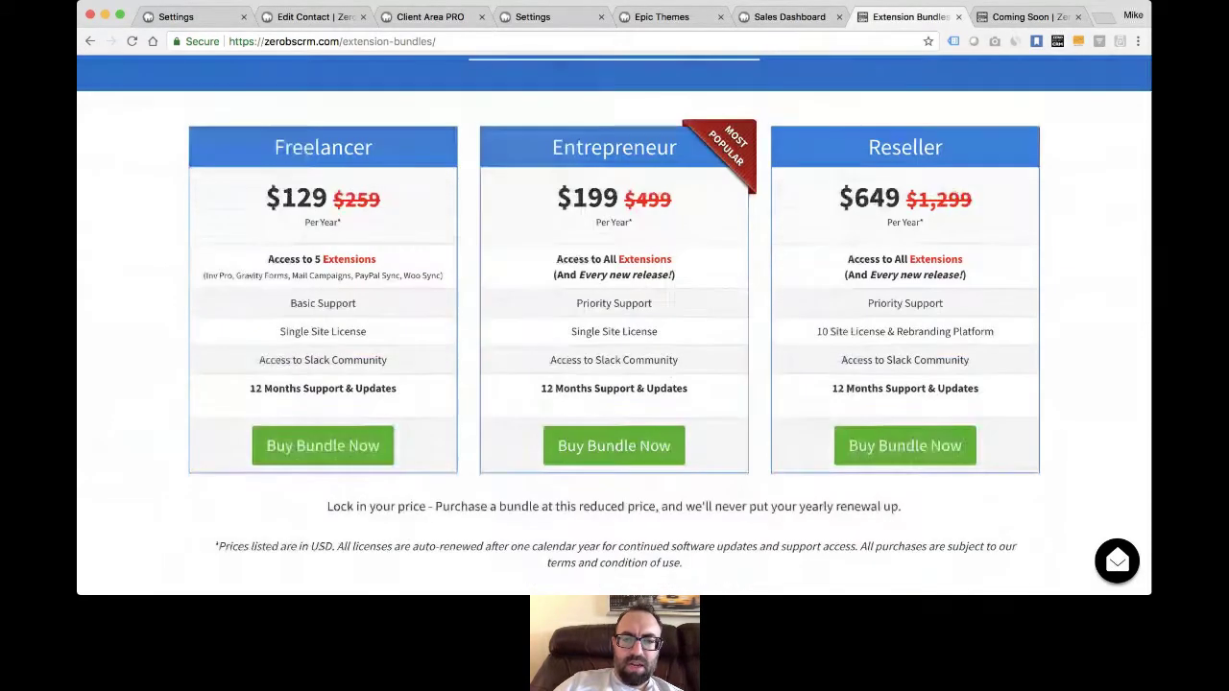
pyautogui.click(1023, 16)
pyautogui.scroll(-10, 697, 264)
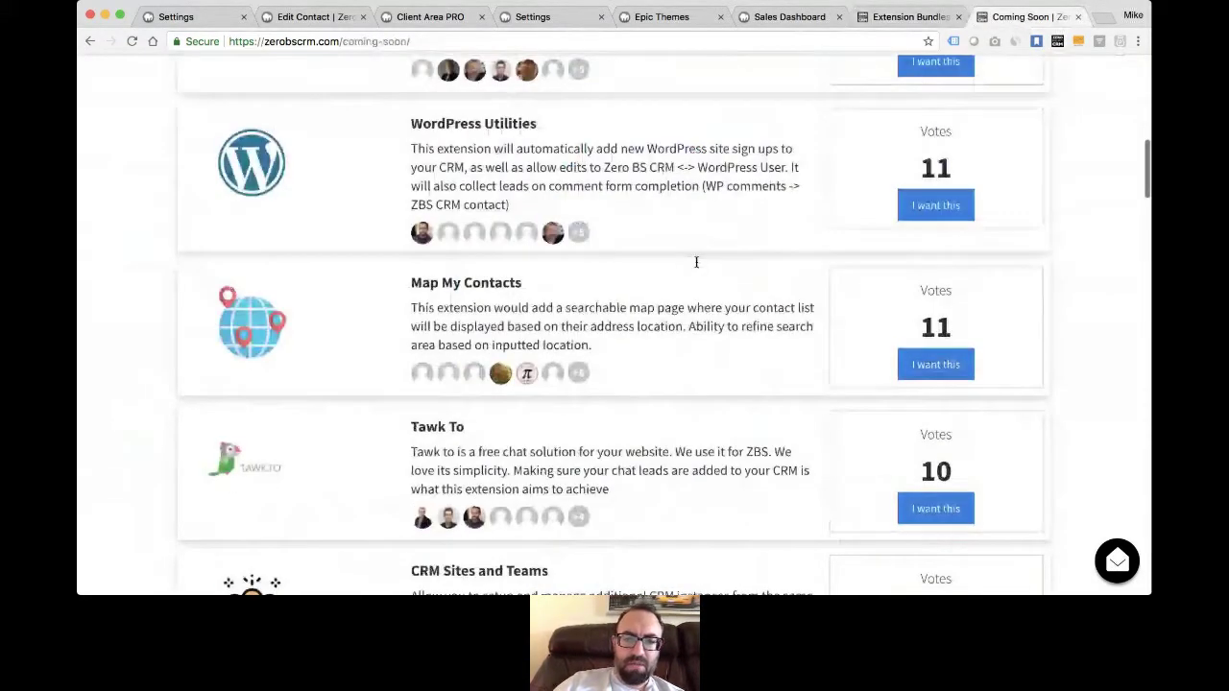
pyautogui.scroll(-10, 697, 264)
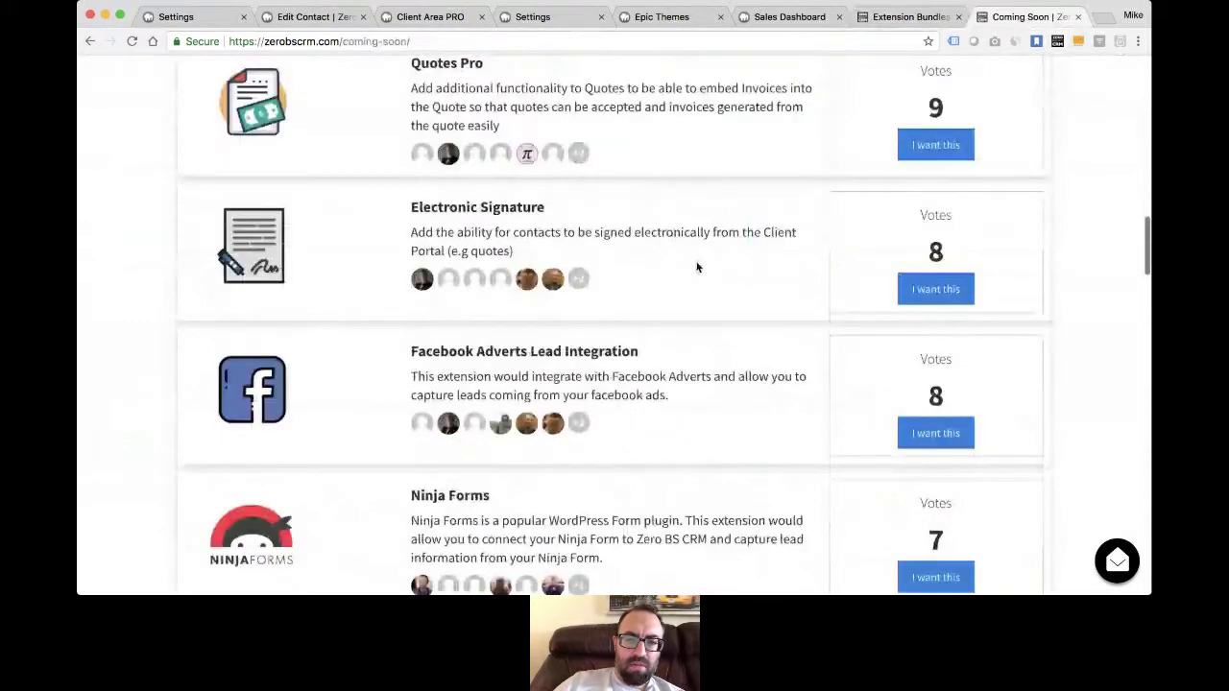
pyautogui.scroll(-10, 697, 268)
pyautogui.scroll(-5, 697, 268)
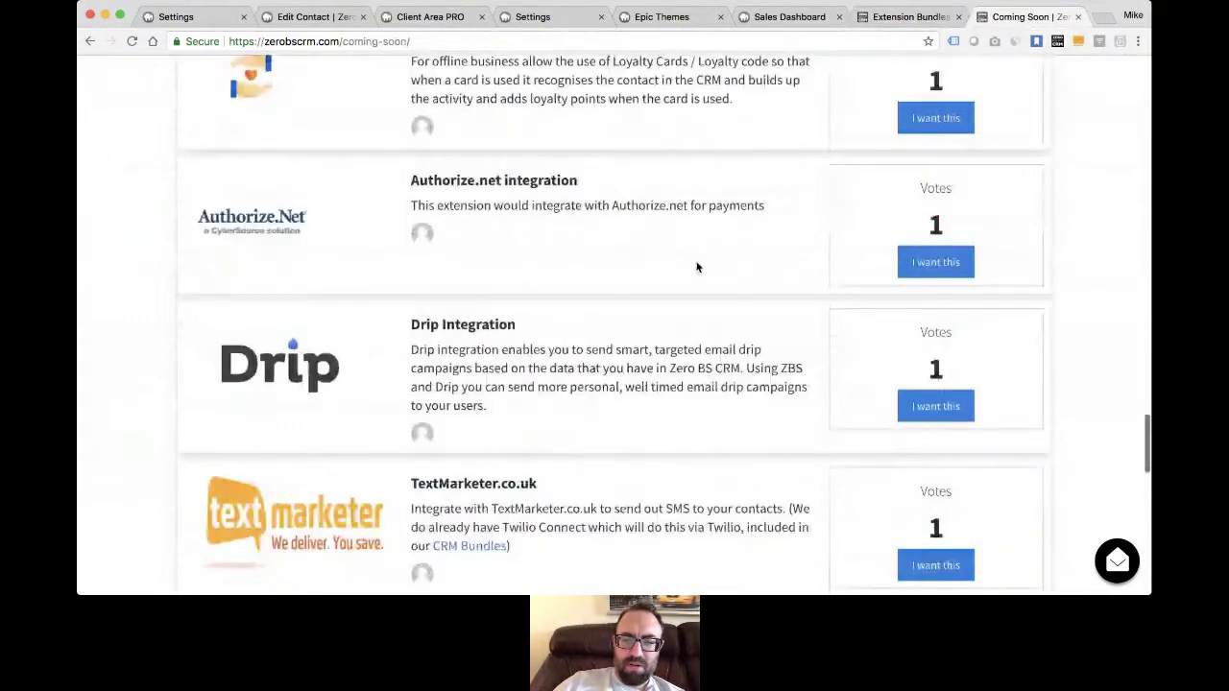
pyautogui.scroll(-3, 697, 268)
pyautogui.scroll(-2, 697, 265)
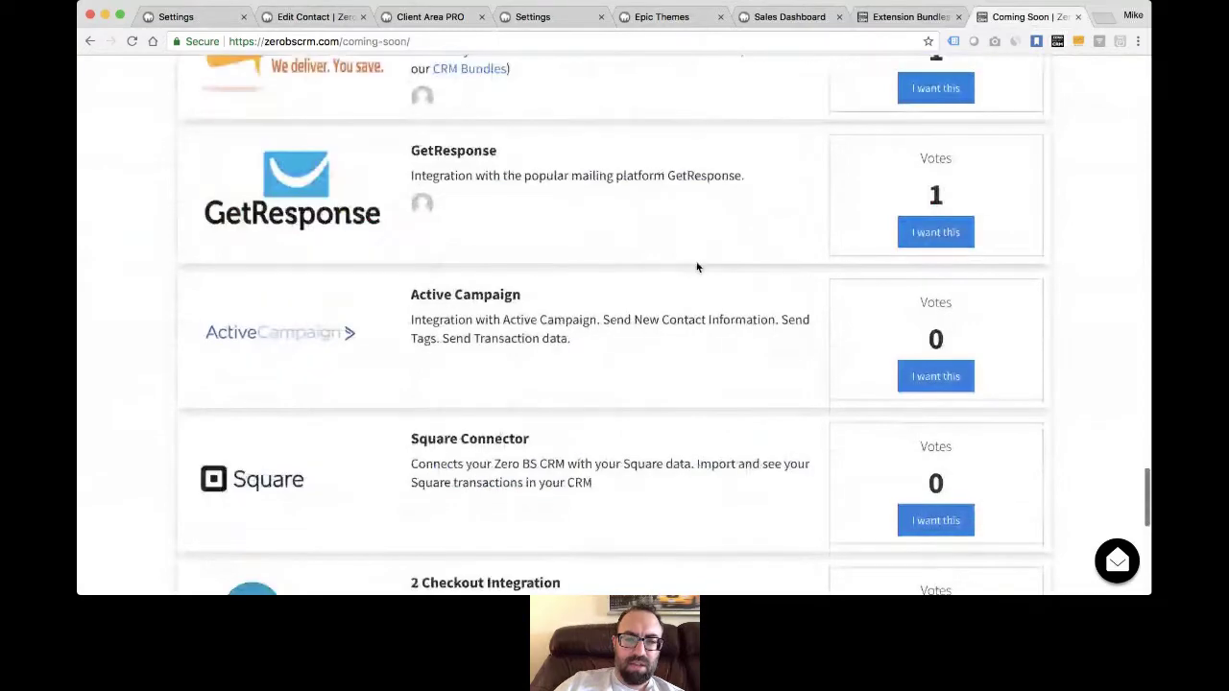
pyautogui.scroll(-3, 697, 268)
pyautogui.scroll(8, 697, 268)
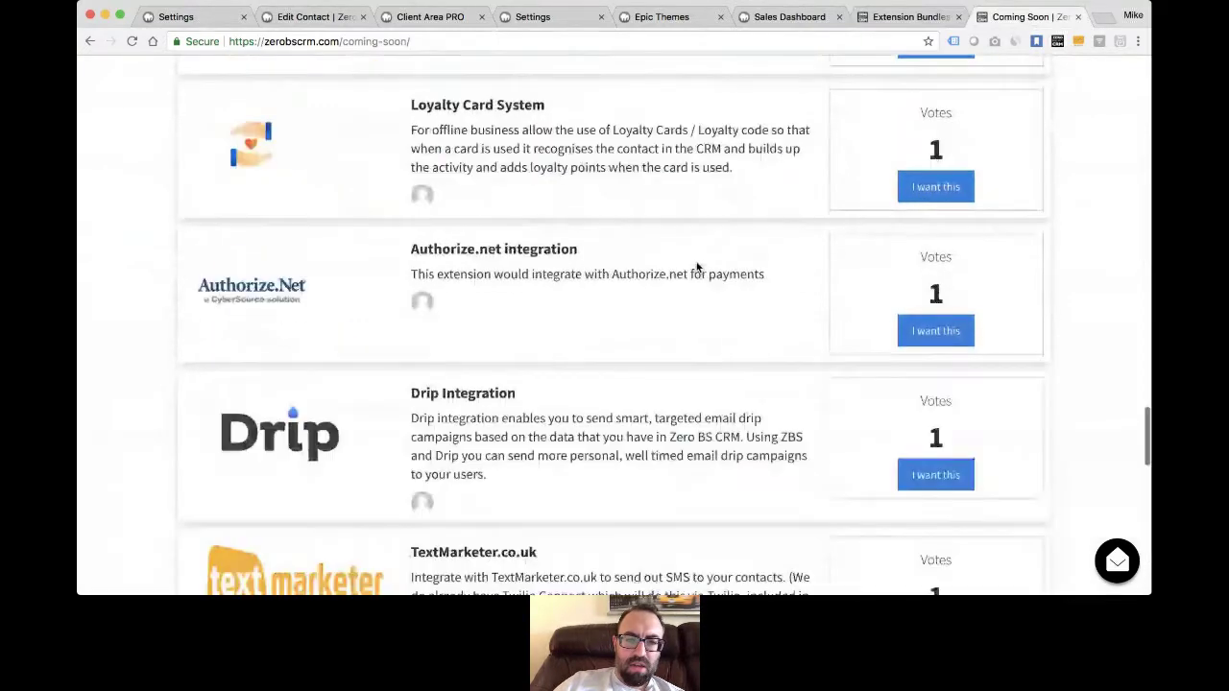
pyautogui.scroll(10, 697, 267)
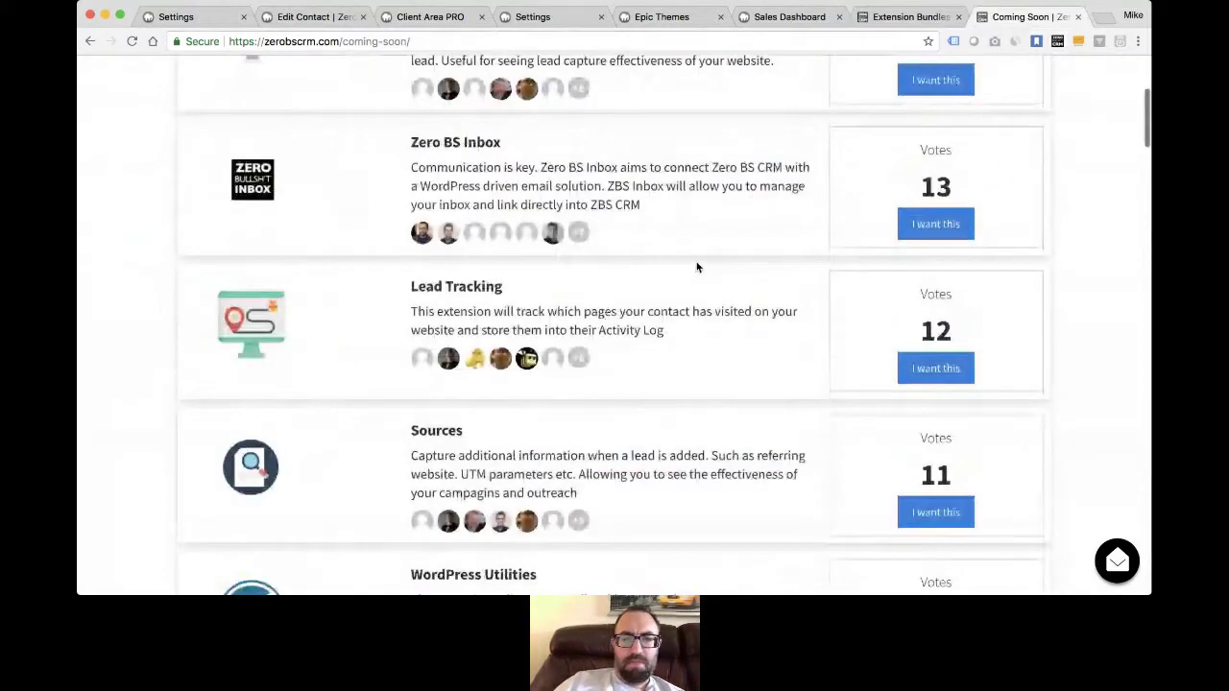
pyautogui.scroll(3, 697, 268)
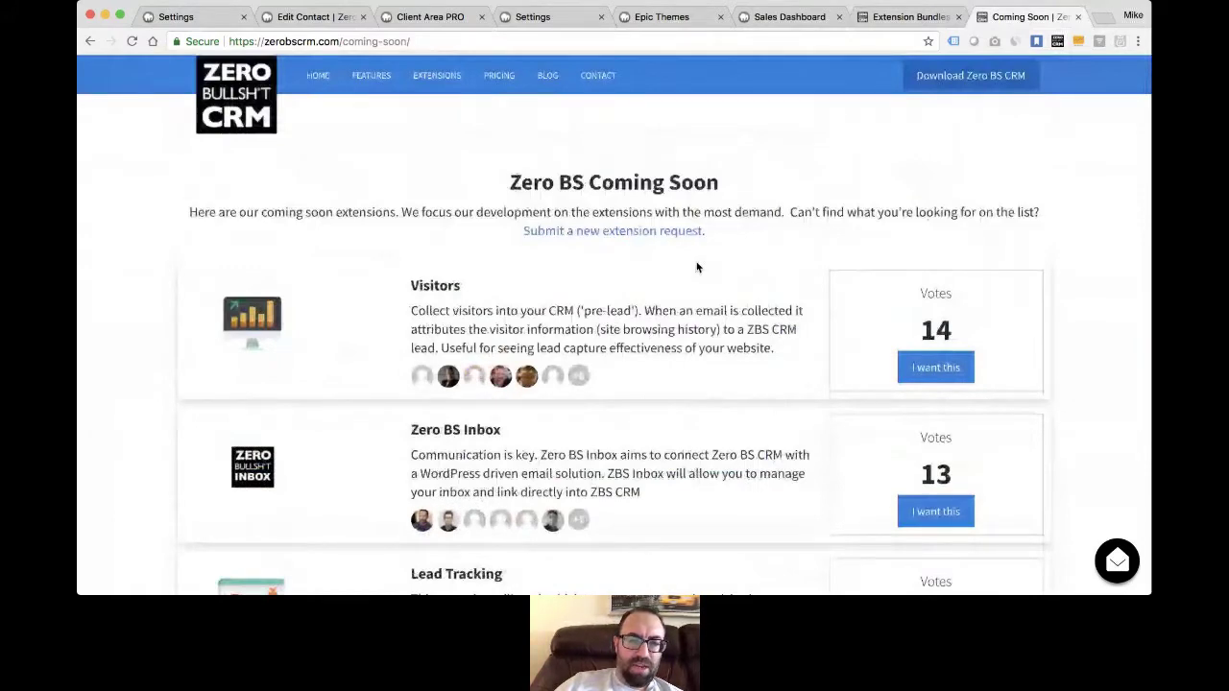
pyautogui.scroll(-2, 697, 268)
pyautogui.scroll(1, 697, 262)
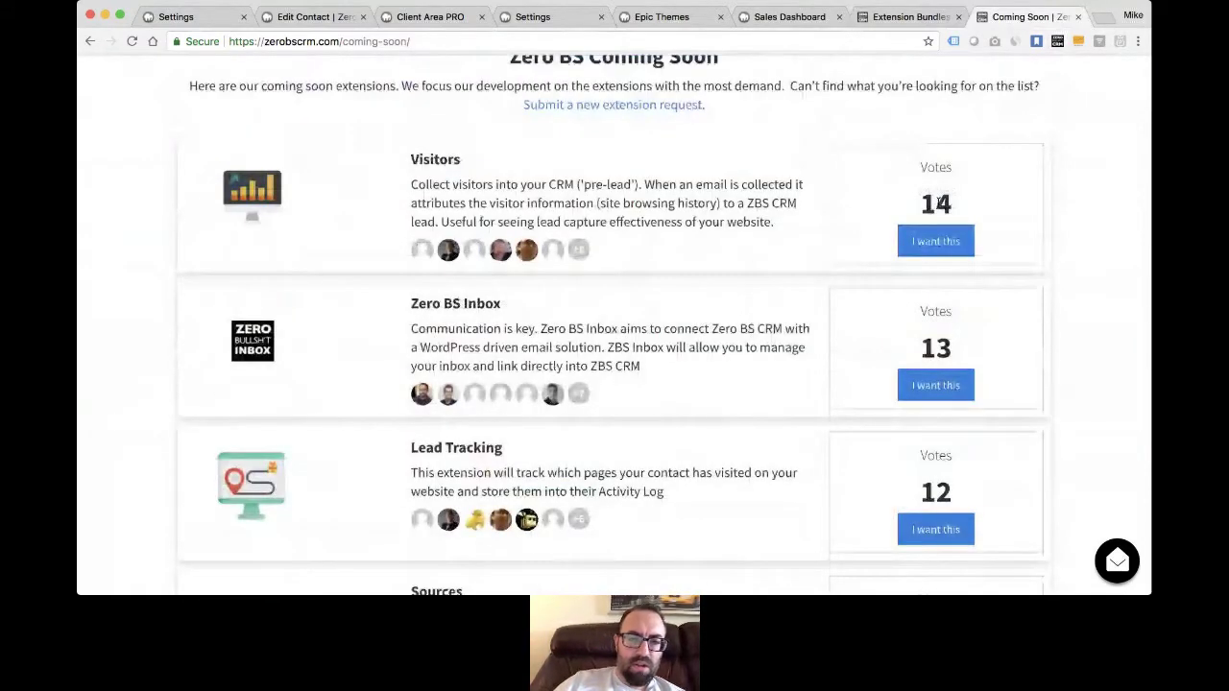
pyautogui.click(890, 19)
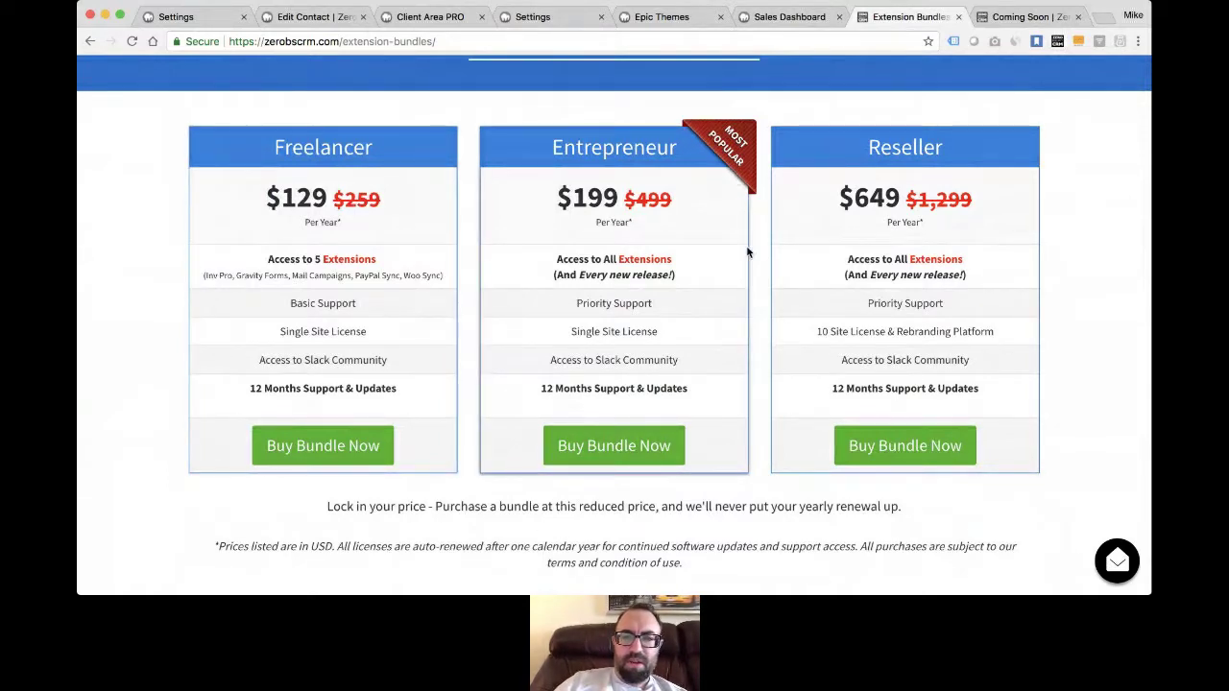
# - Visit Edit Contact File Details, the Sales Dashboard and the portal Dashboard, then open a blank tab
pyautogui.click(416, 18)
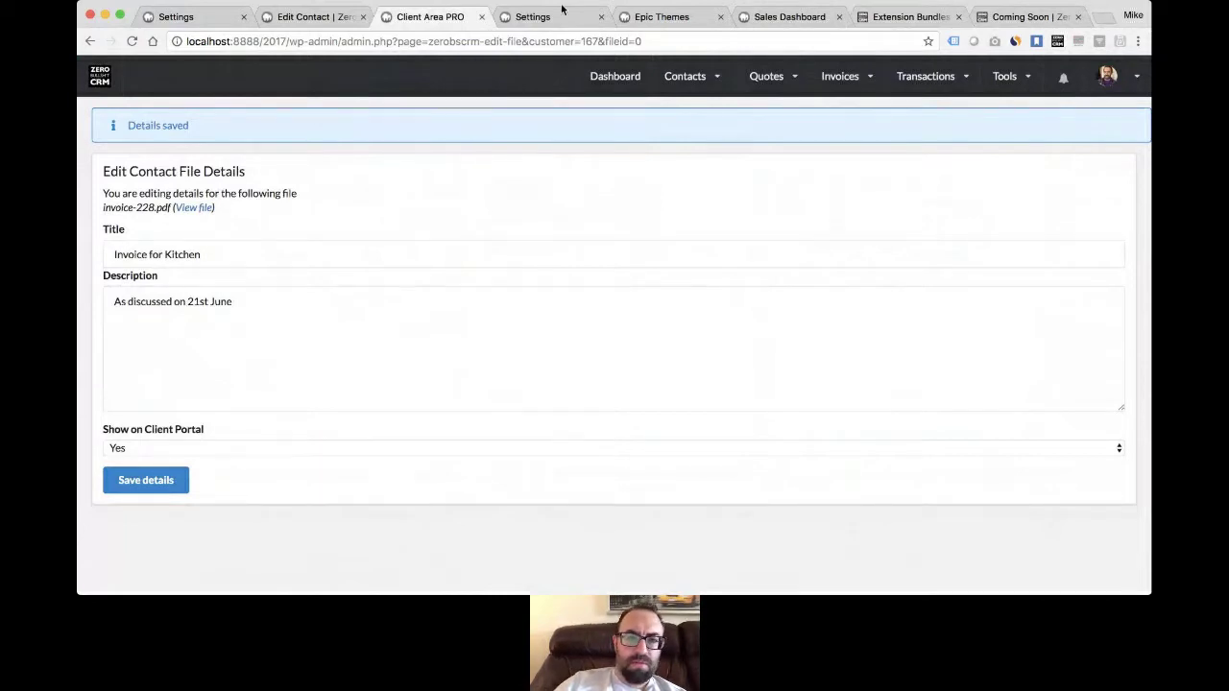
pyautogui.click(788, 19)
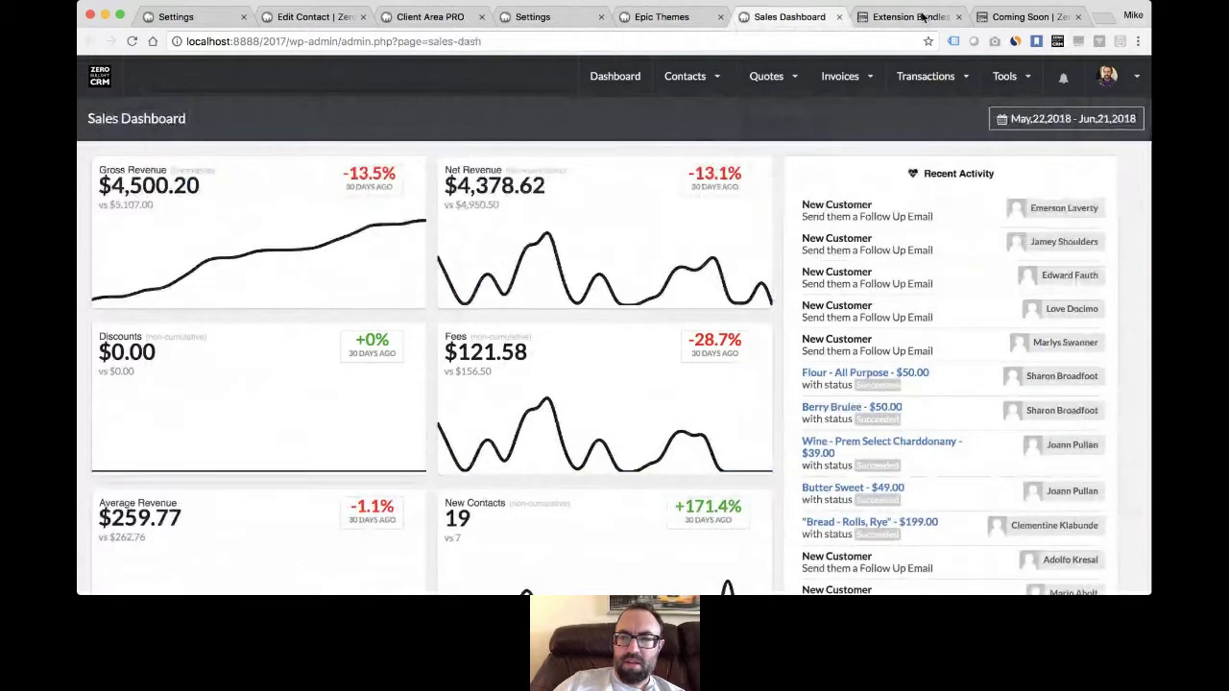
pyautogui.click(661, 16)
pyautogui.click(138, 186)
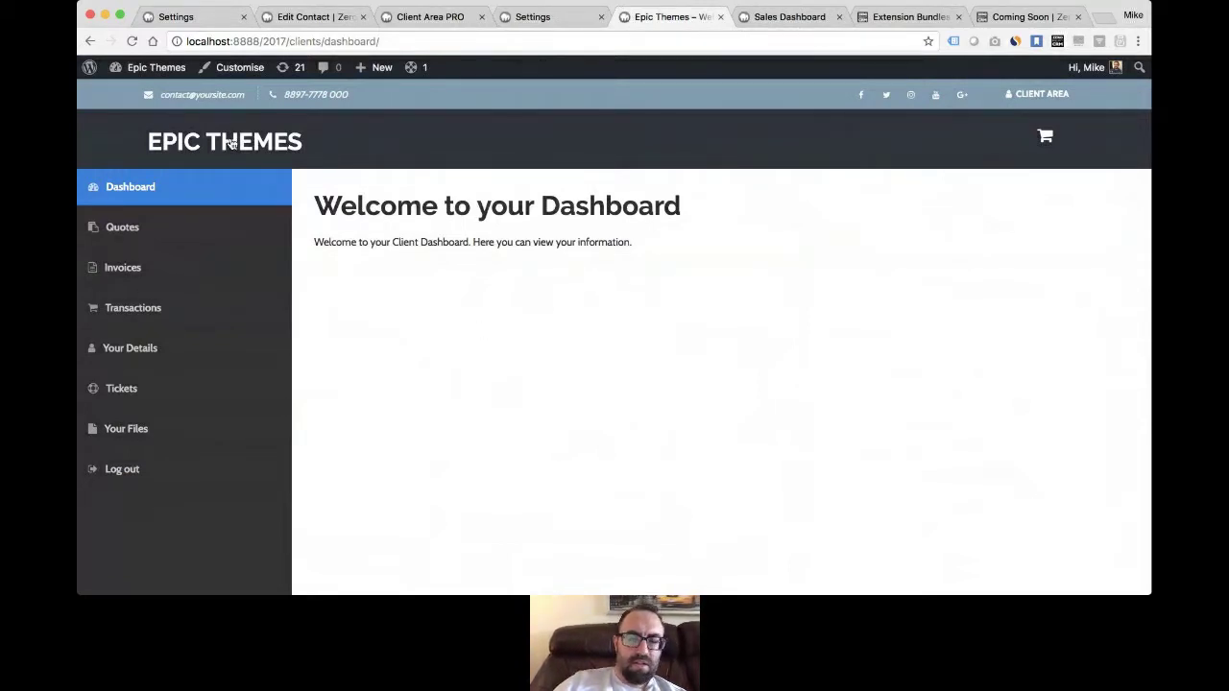
pyautogui.click(1108, 25)
# - Load the agency theme demo at zerobscrm.com/demos/themes/agency-theme/ in the new tab
pyautogui.write('ht')
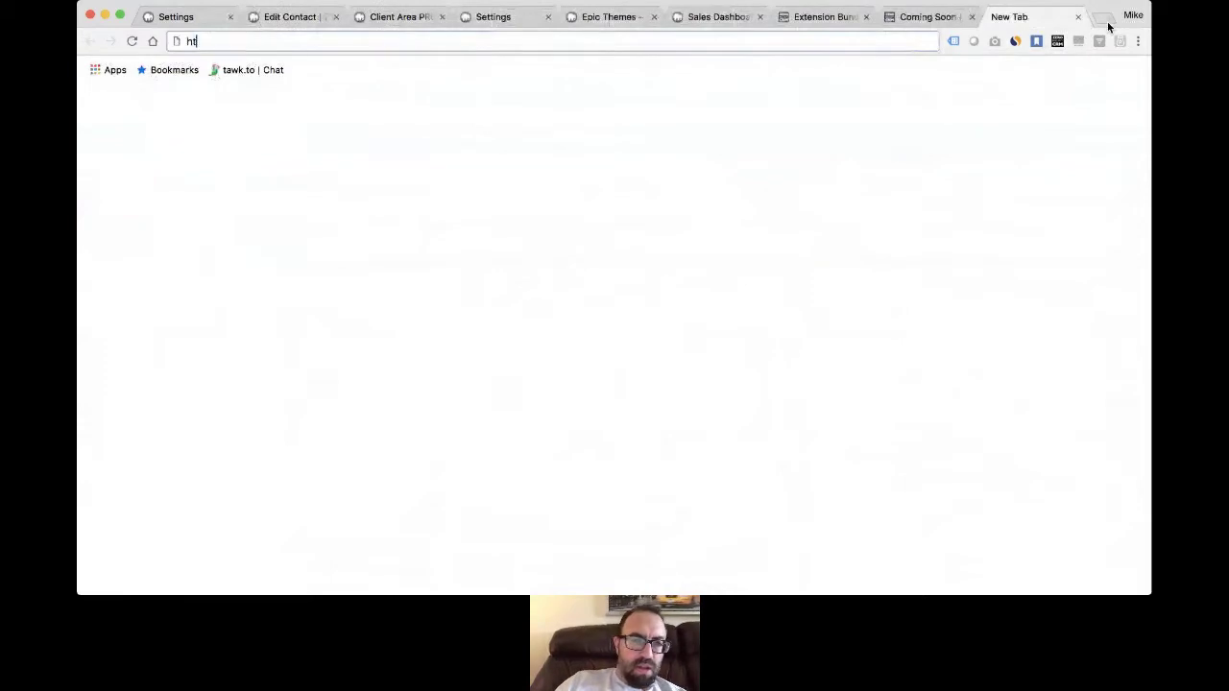
pyautogui.write('tps://zerobscrm.com')
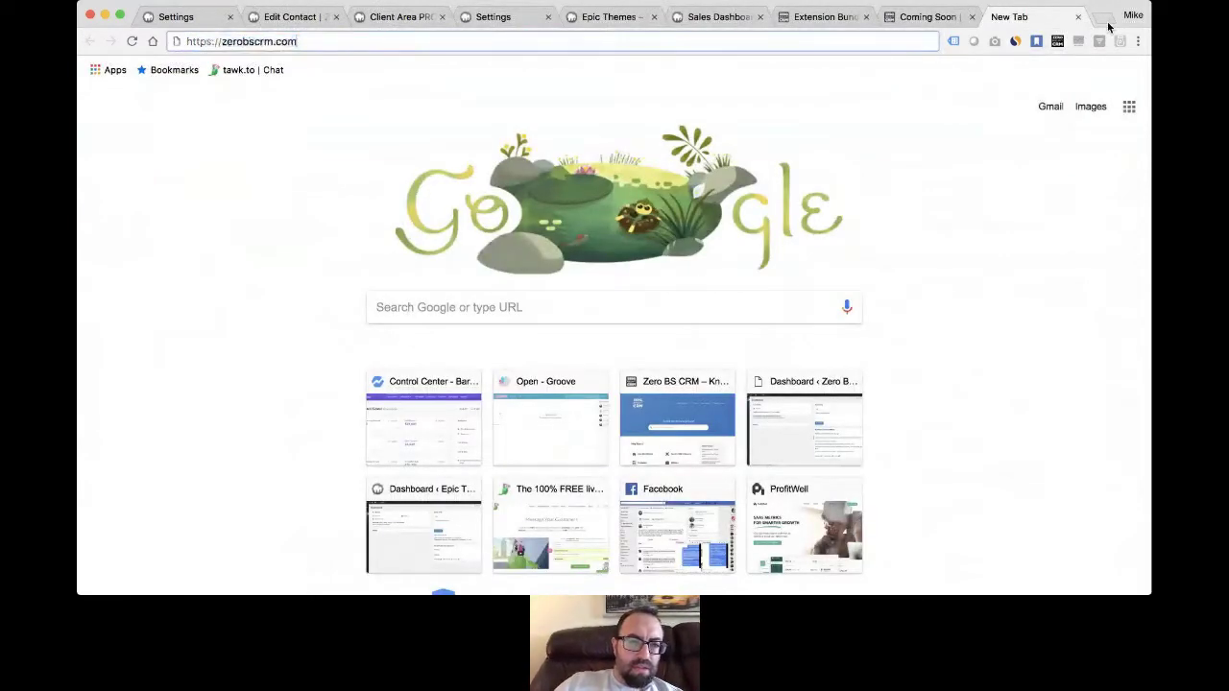
pyautogui.write('/extension-bundle')
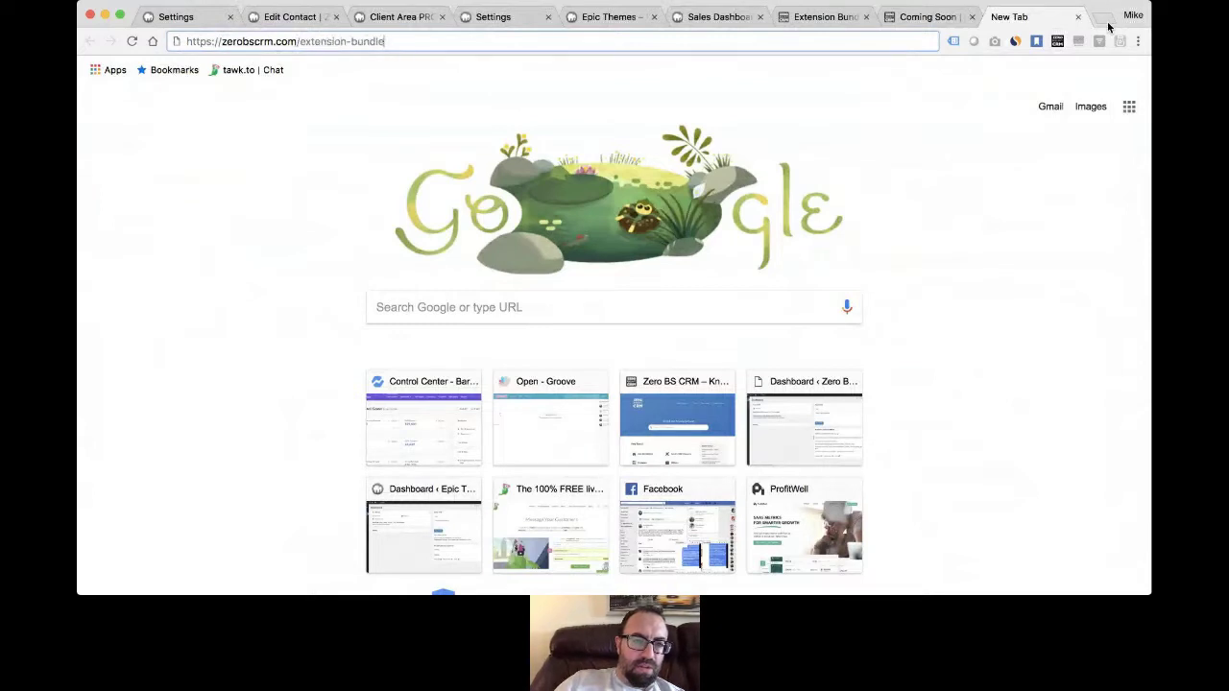
pyautogui.press('BackSpace')
pyautogui.press('BackSpace')
pyautogui.press('BackSpace')
pyautogui.press('BackSpace')
pyautogui.press('BackSpace')
pyautogui.press('BackSpace')
pyautogui.press('BackSpace')
pyautogui.press('BackSpace')
pyautogui.press('BackSpace')
pyautogui.press('BackSpace')
pyautogui.press('BackSpace')
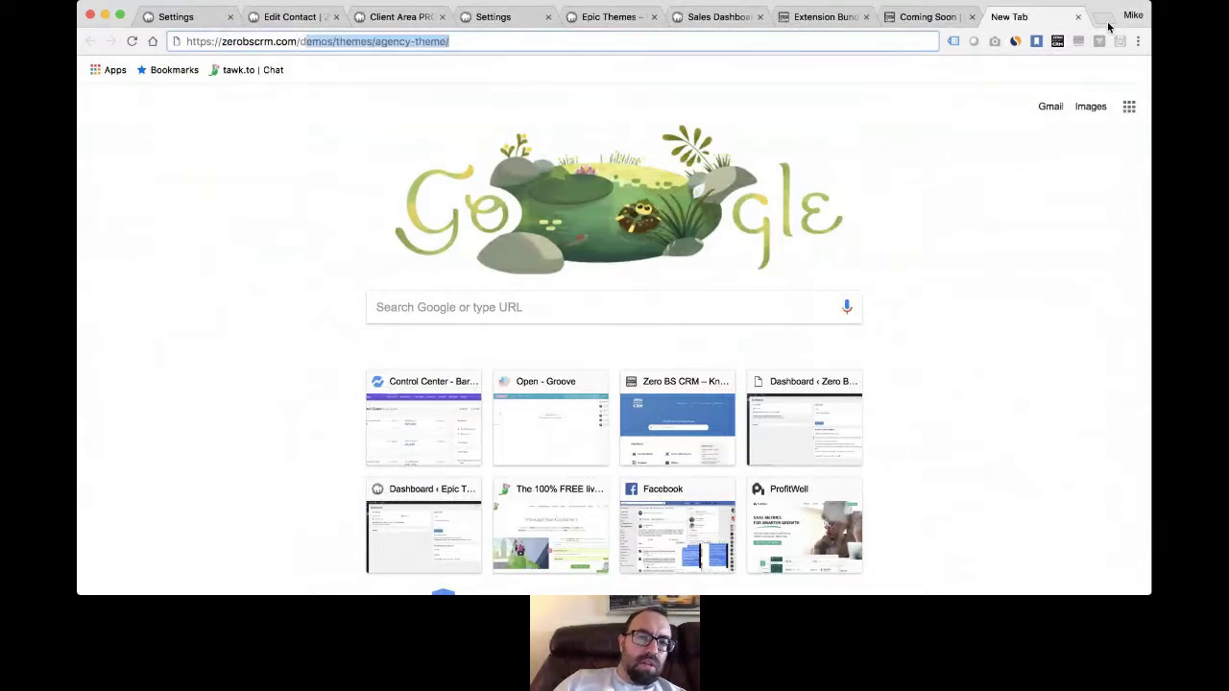
pyautogui.press('Return')
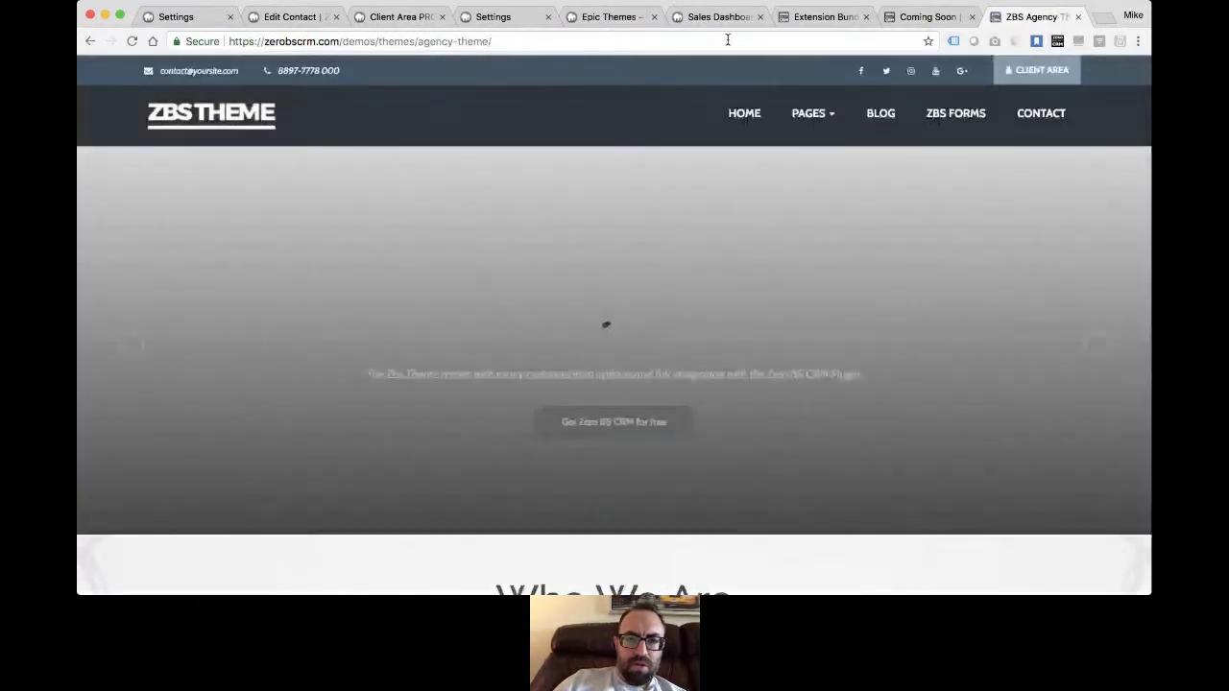
pyautogui.click(728, 42)
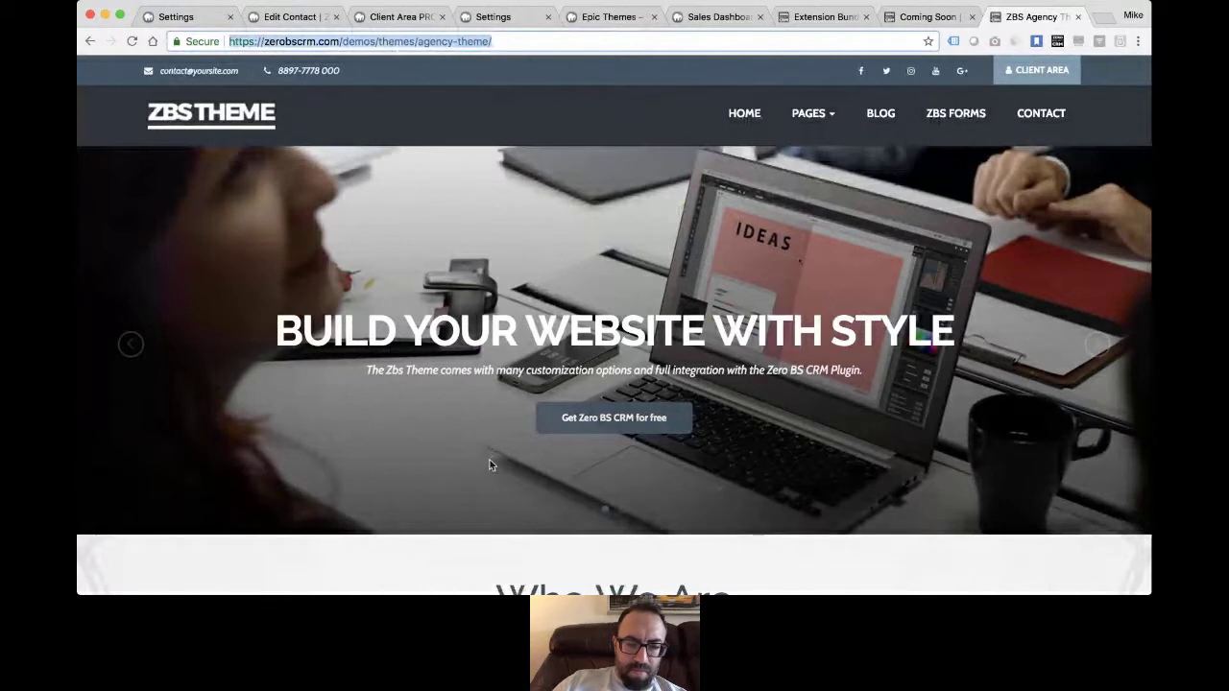
pyautogui.press('super+Tab')
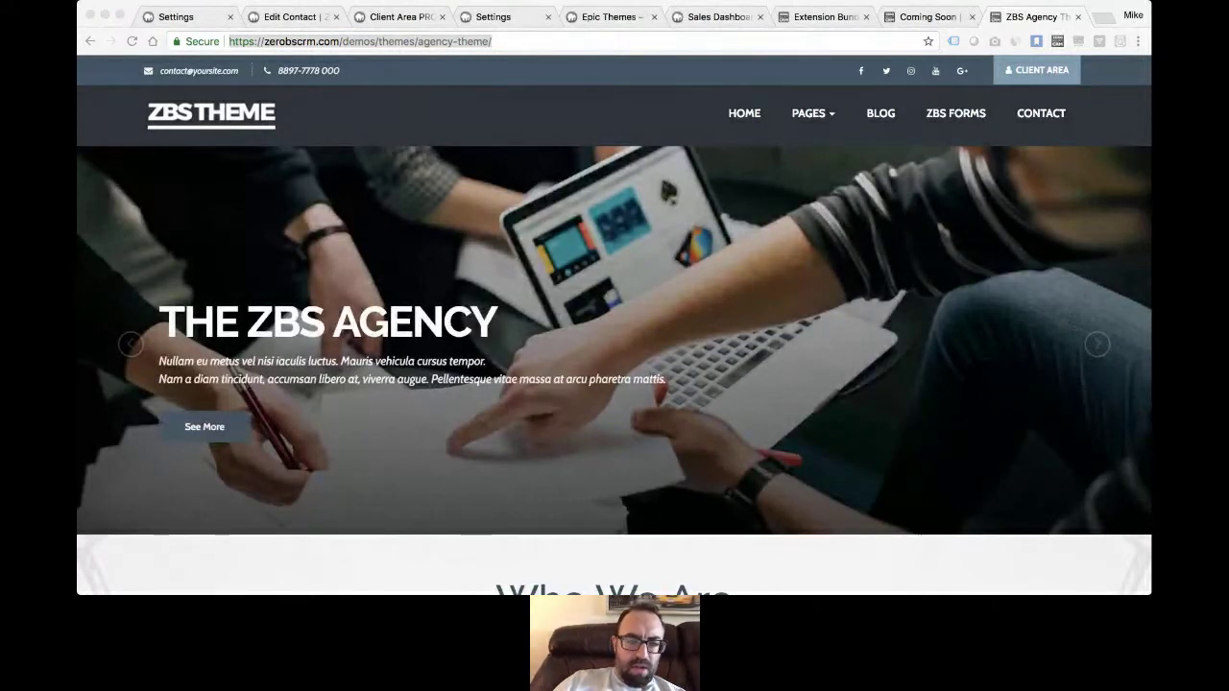
pyautogui.click(593, 161)
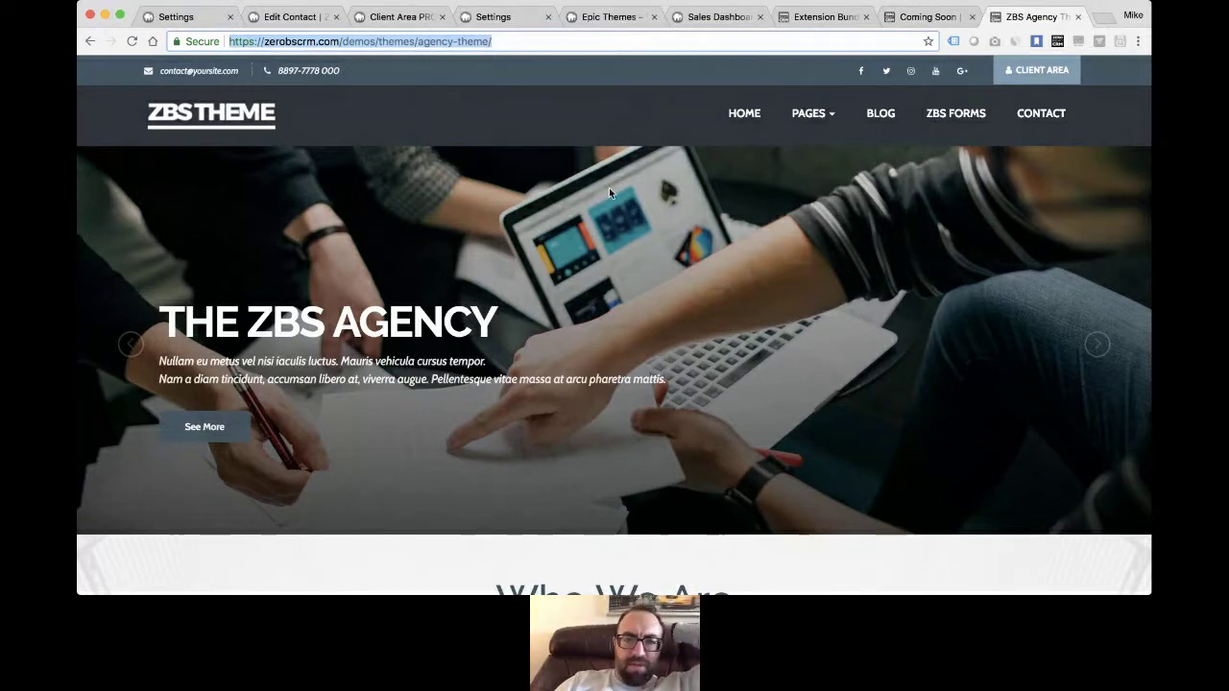
# - Scroll through Who We Are, Projects, Team, Clients and Features, then back to 'The ZBS Agency' header
pyautogui.scroll(-1, 609, 192)
pyautogui.scroll(-4, 609, 190)
pyautogui.scroll(-2, 609, 192)
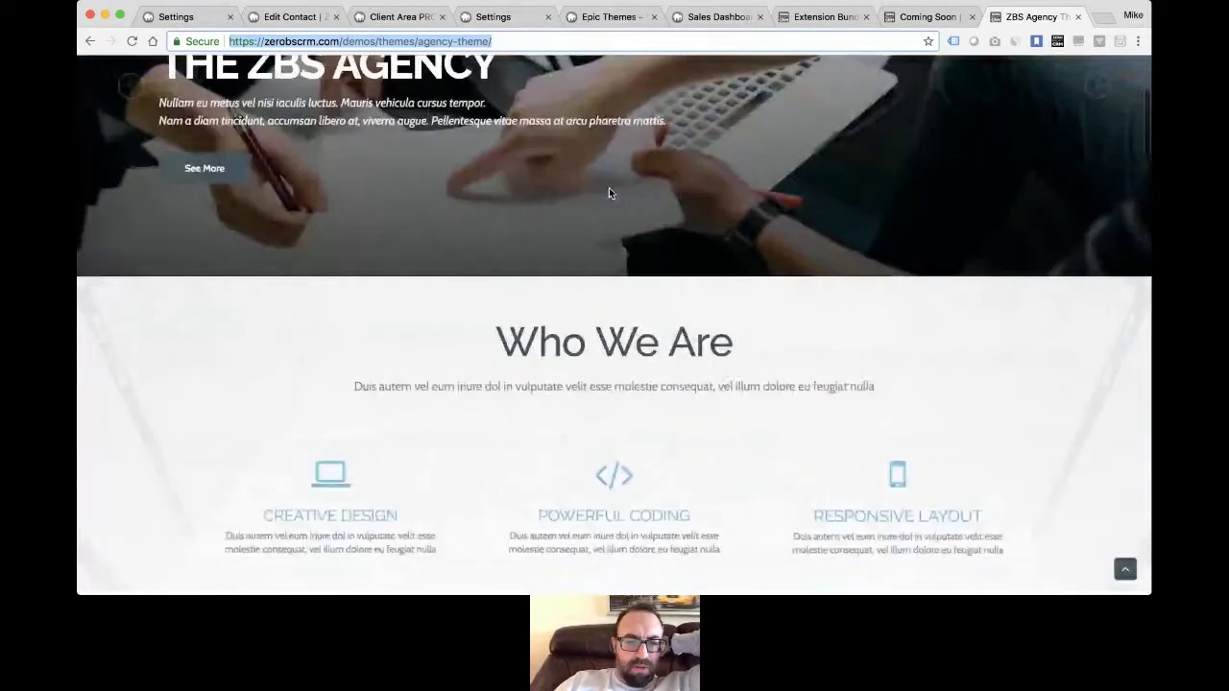
pyautogui.scroll(-5, 609, 193)
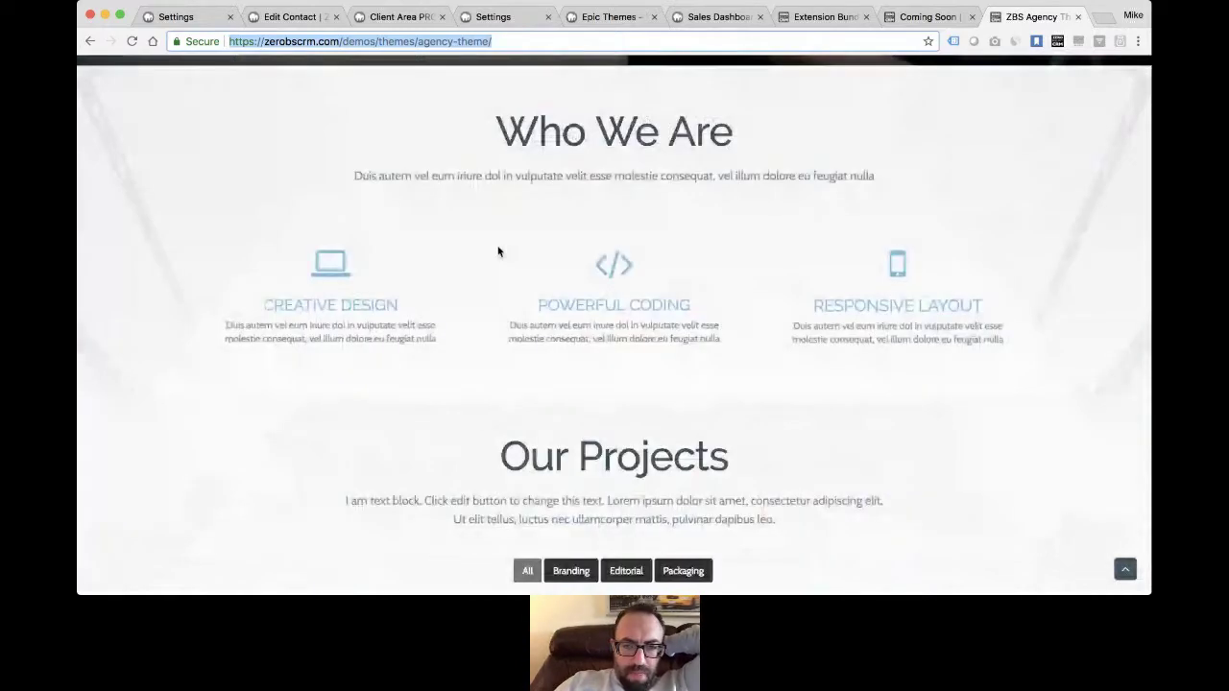
pyautogui.scroll(-20, 498, 251)
pyautogui.scroll(20, 499, 252)
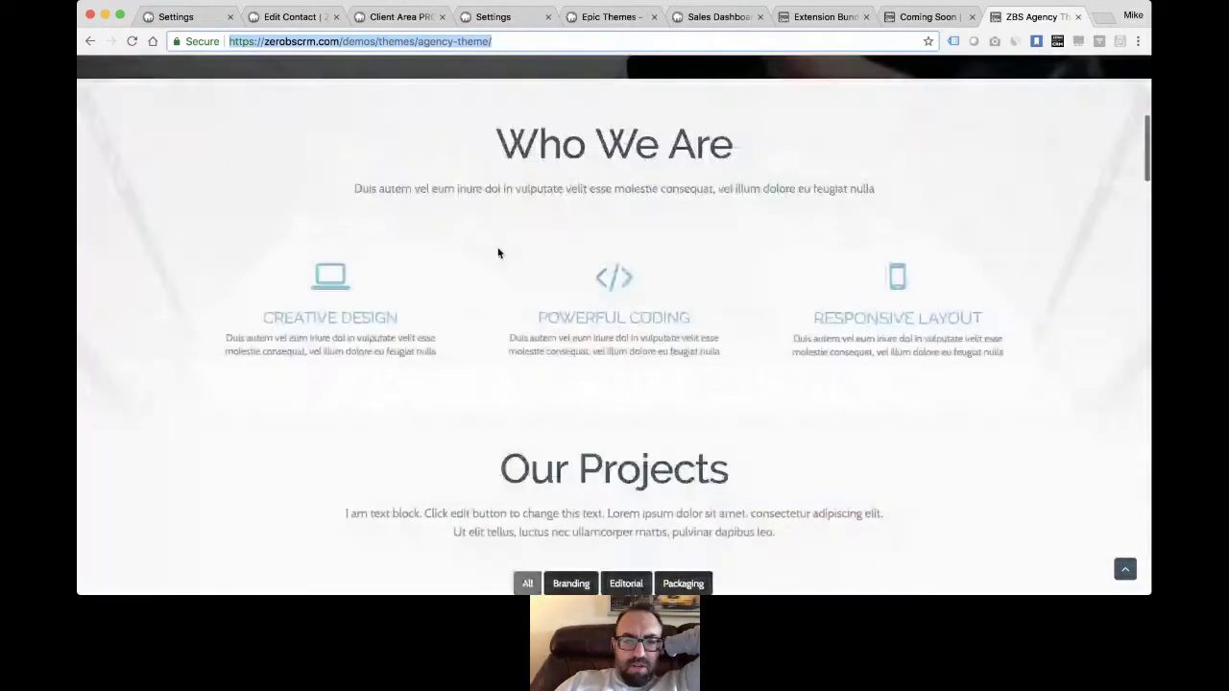
pyautogui.scroll(-4, 472, 299)
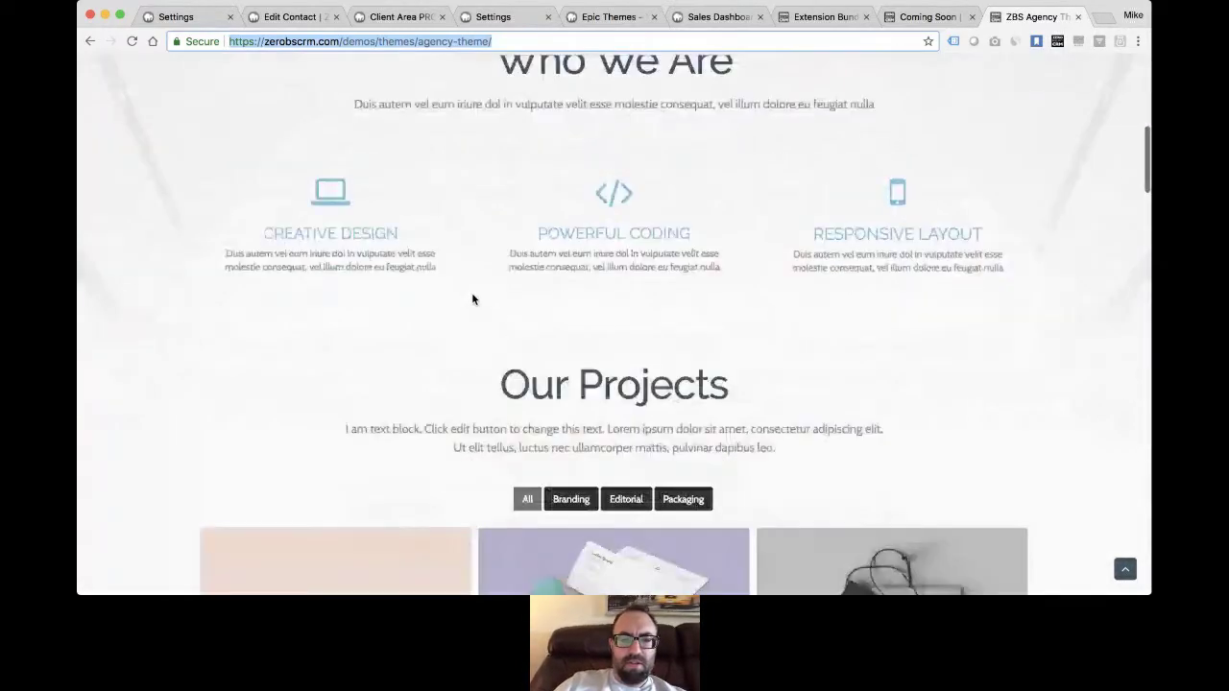
pyautogui.scroll(-4, 472, 300)
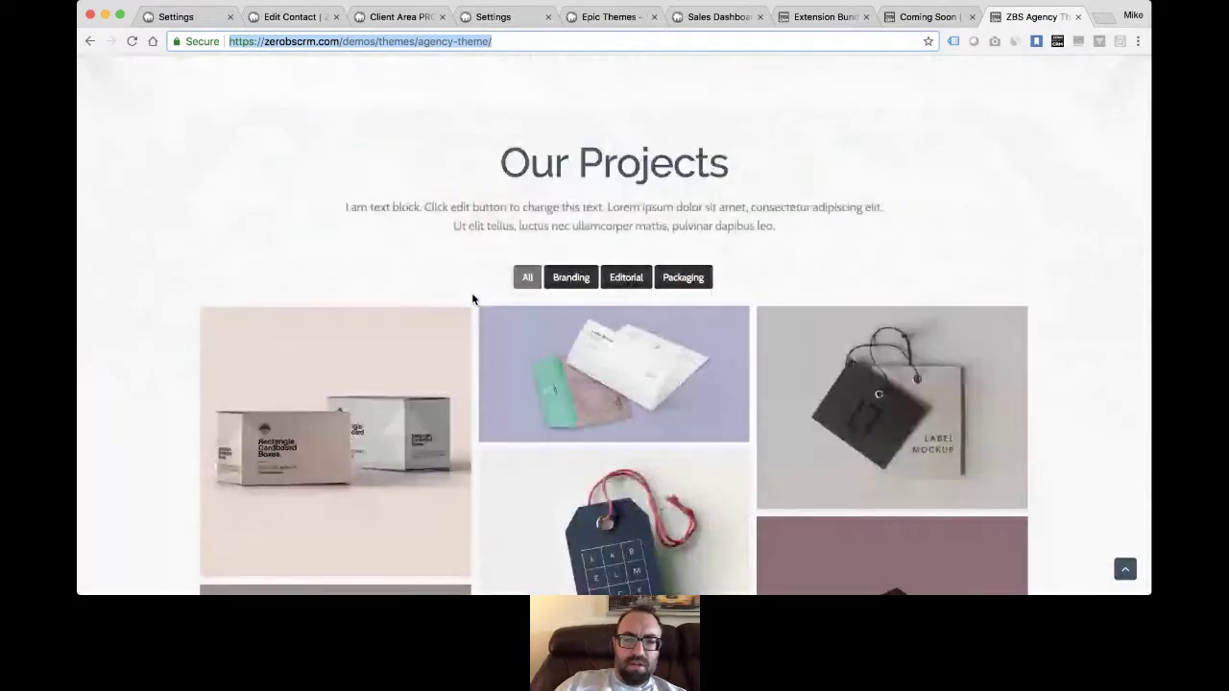
pyautogui.scroll(-7, 472, 300)
pyautogui.scroll(-18, 472, 300)
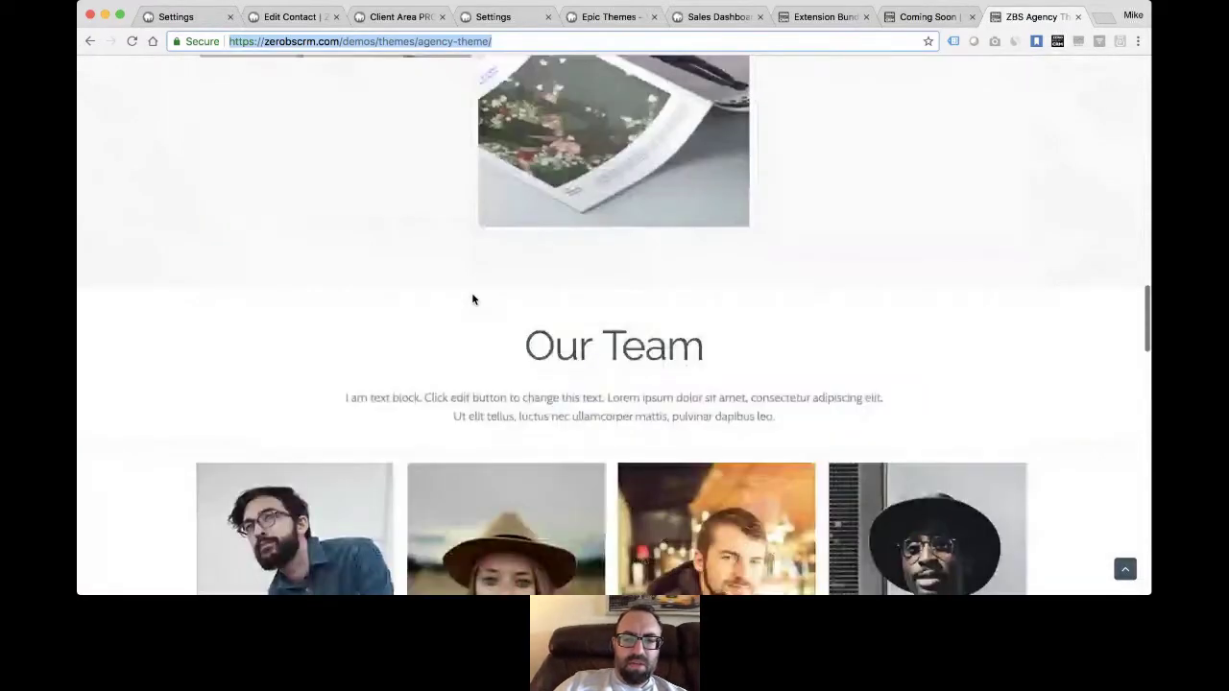
pyautogui.scroll(-15, 472, 300)
pyautogui.scroll(9, 472, 295)
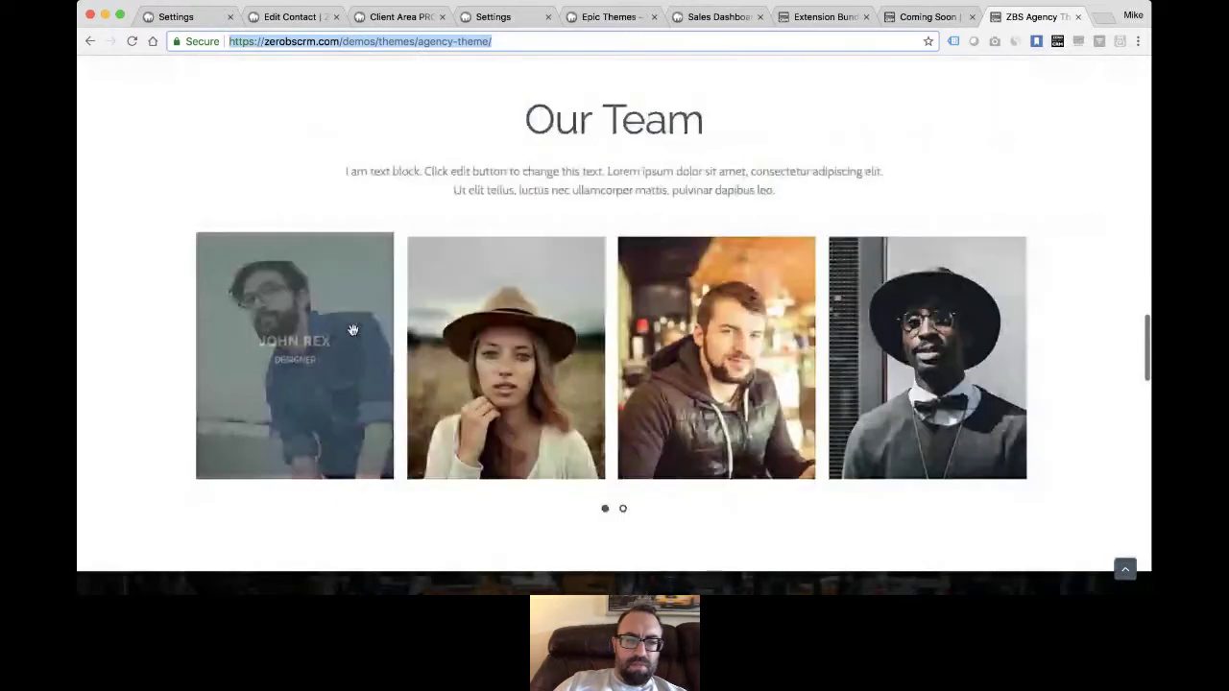
pyautogui.scroll(-10, 575, 343)
pyautogui.scroll(-6, 575, 343)
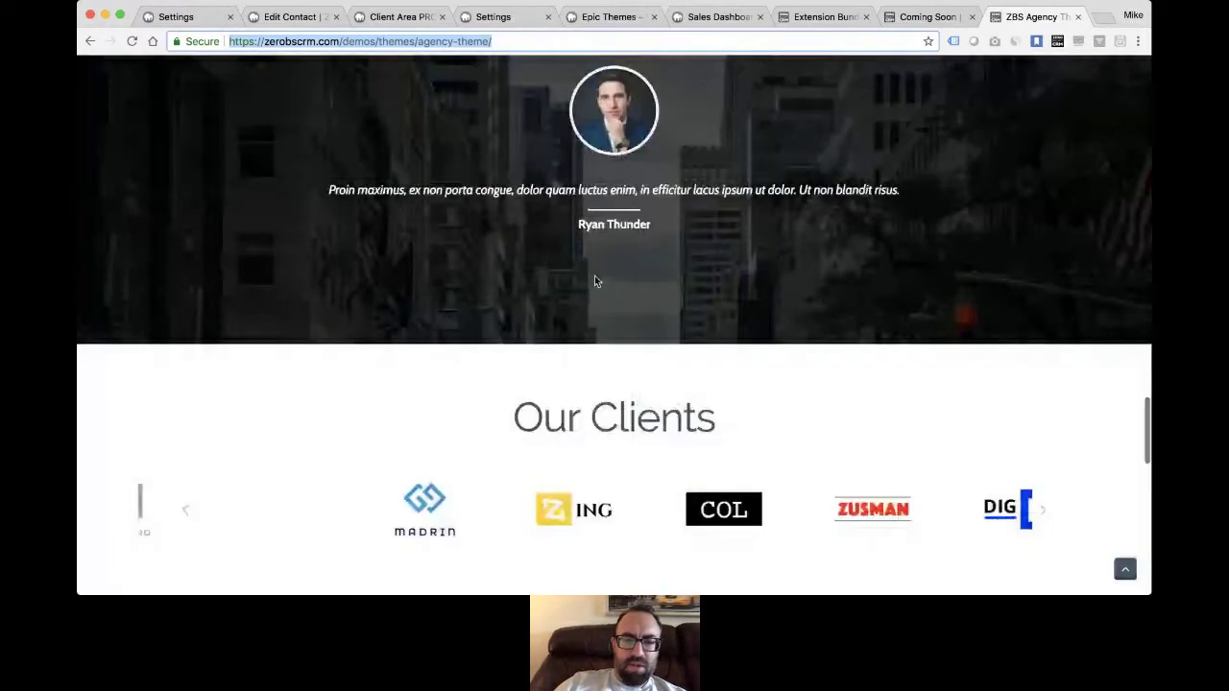
pyautogui.scroll(-5, 581, 329)
pyautogui.scroll(-7, 796, 319)
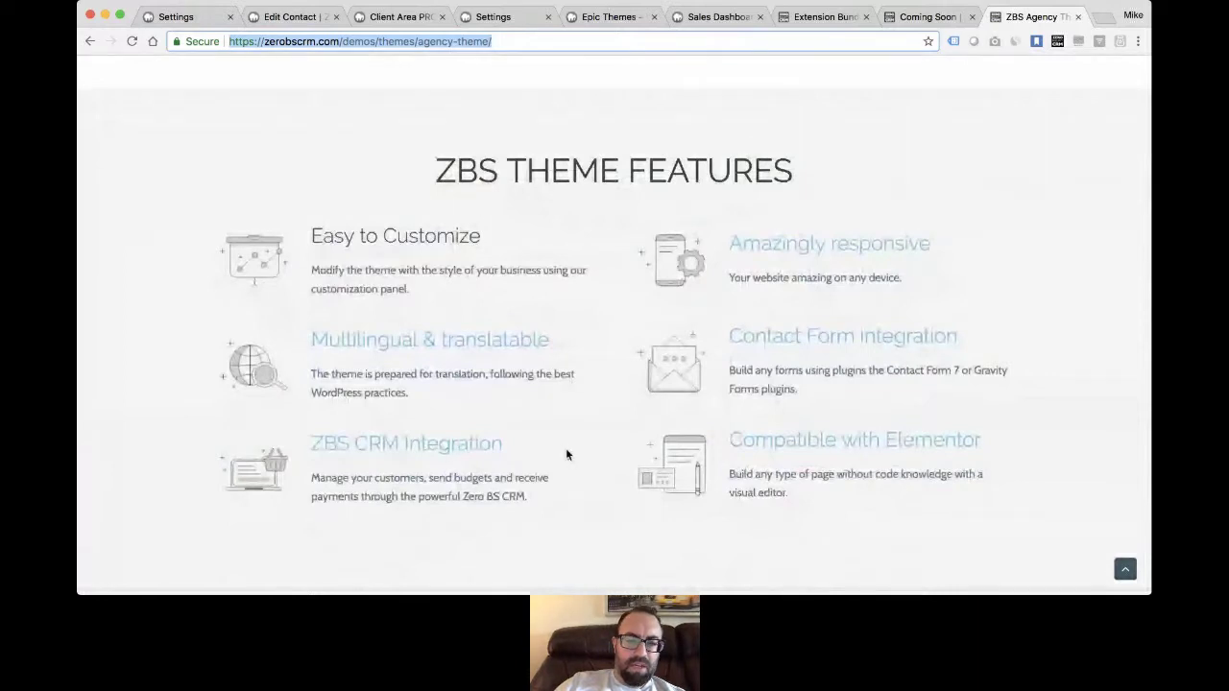
pyautogui.scroll(10, 554, 325)
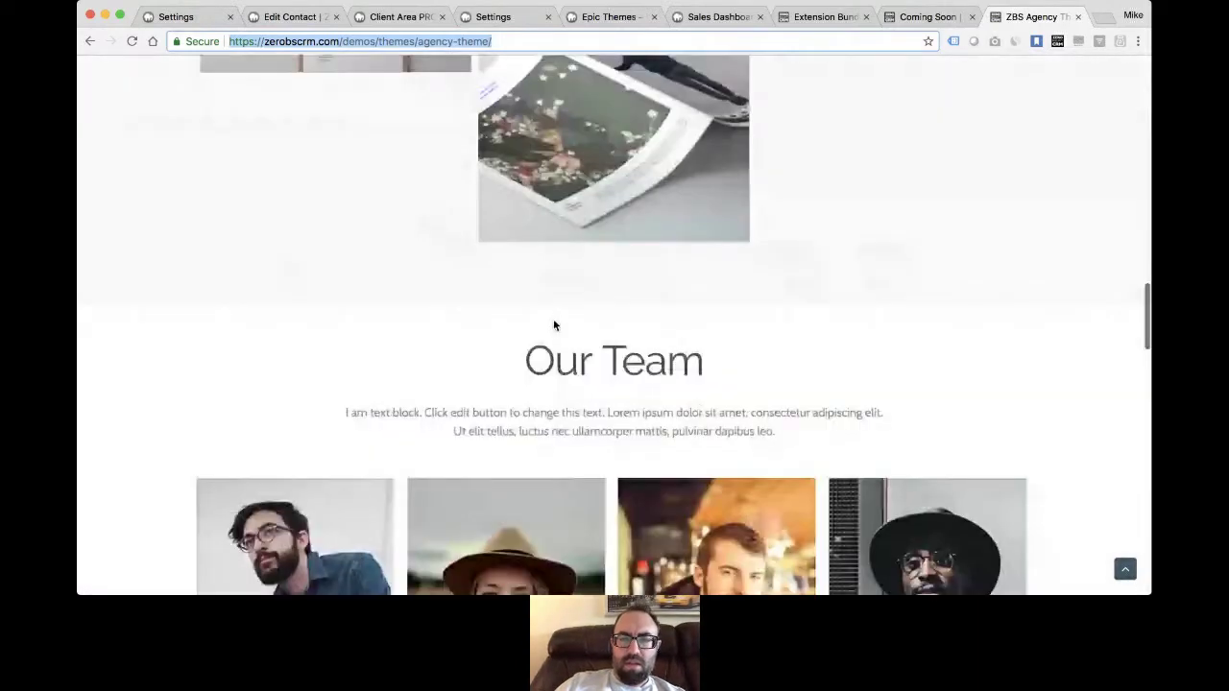
pyautogui.scroll(10, 554, 324)
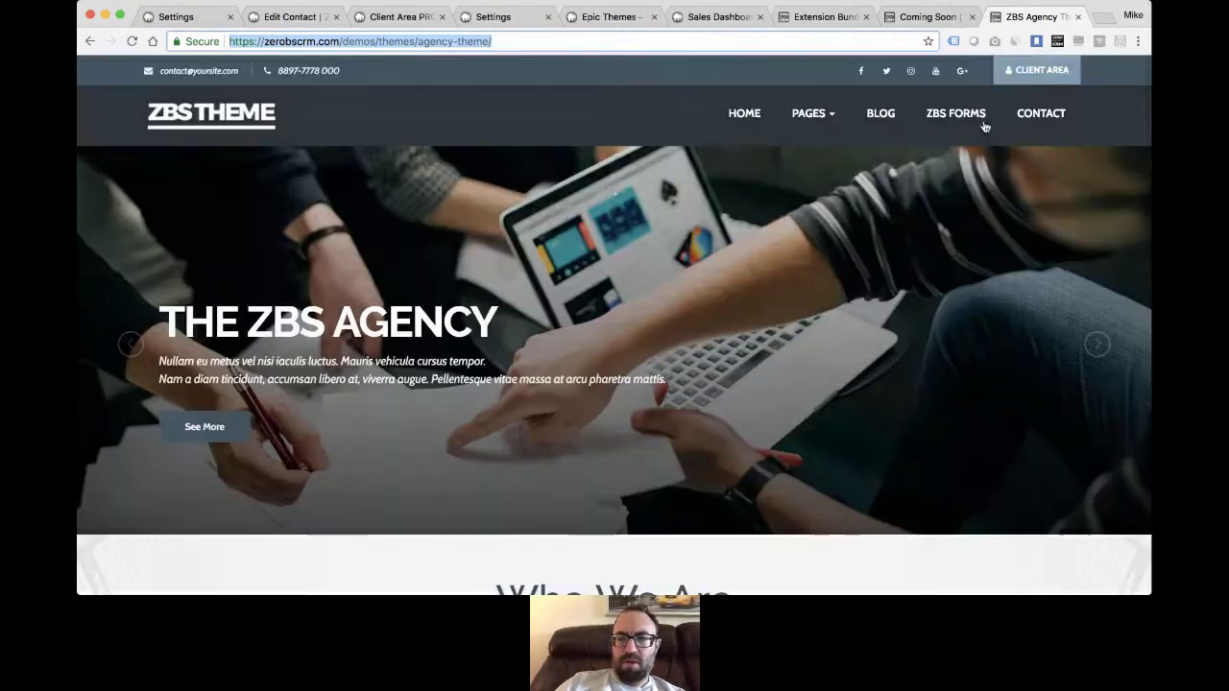
# - Log into the client portal and list the one paid $500.00 invoice, then show Extension Bundles
pyautogui.click(1048, 75)
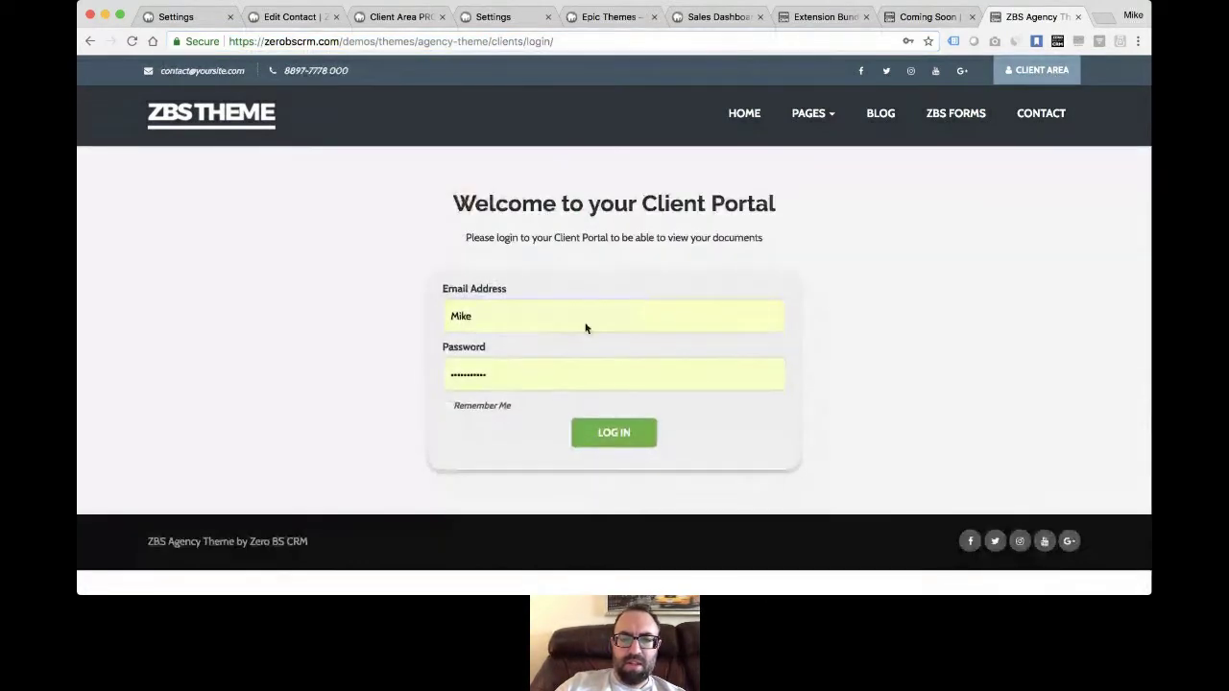
pyautogui.moveTo(569, 16); pyautogui.dragTo(953, 19)
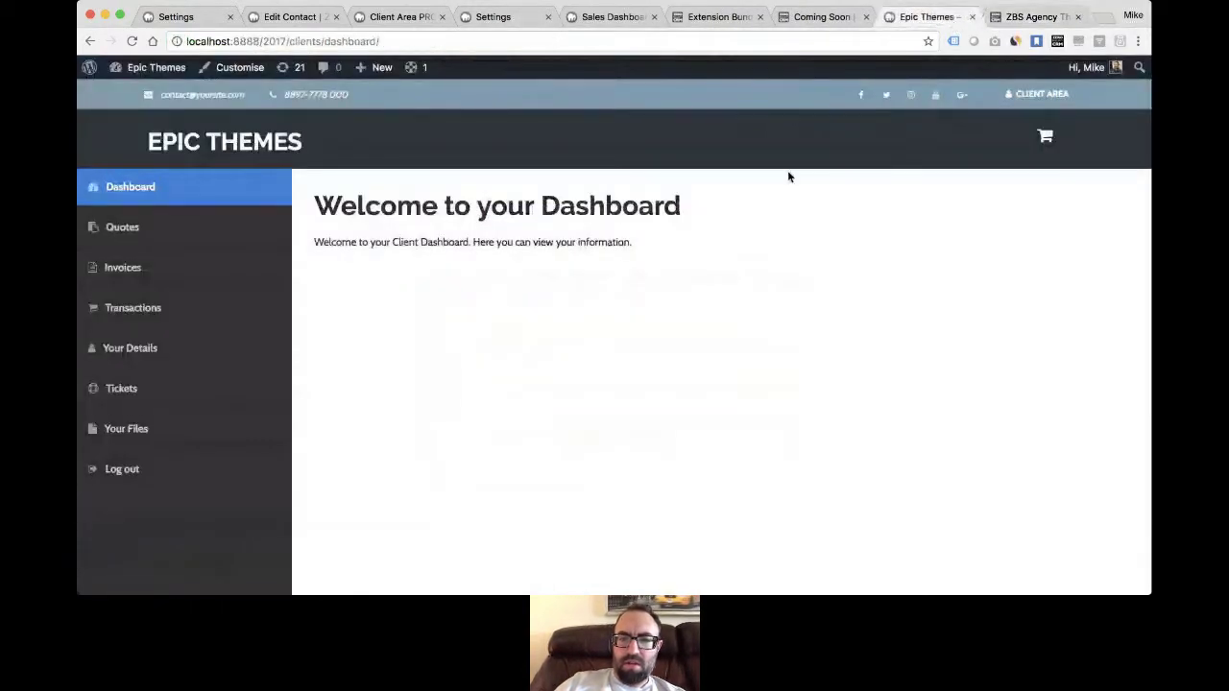
pyautogui.click(173, 273)
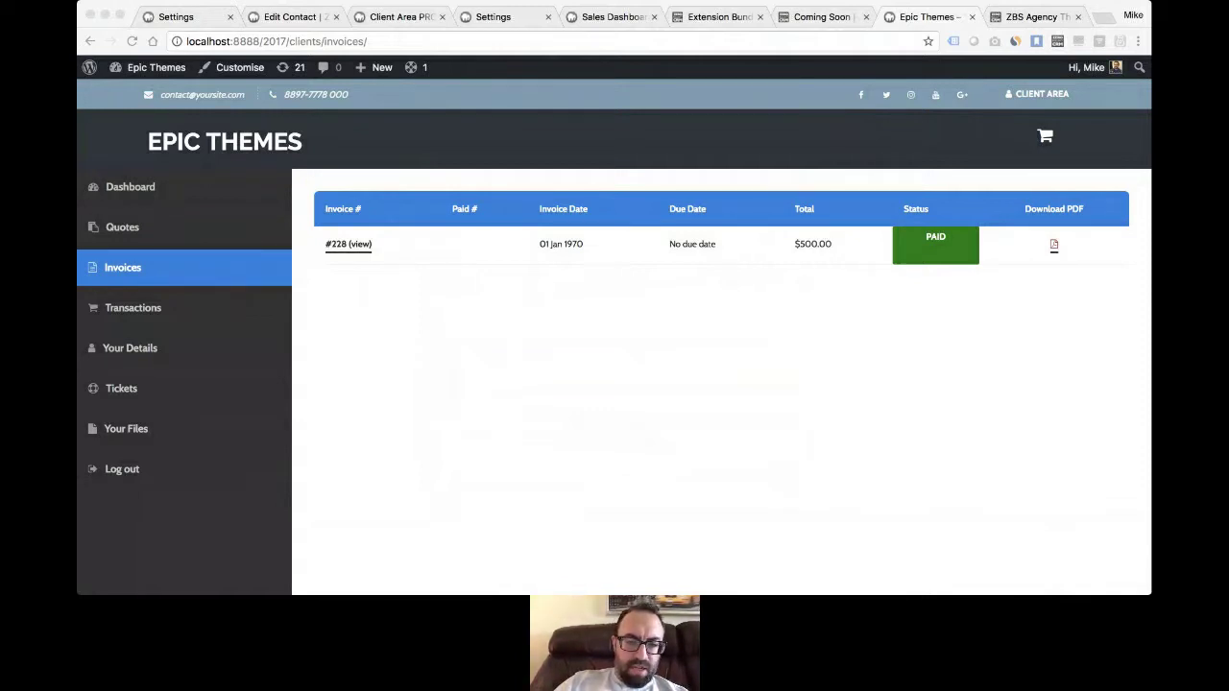
pyautogui.click(471, 440)
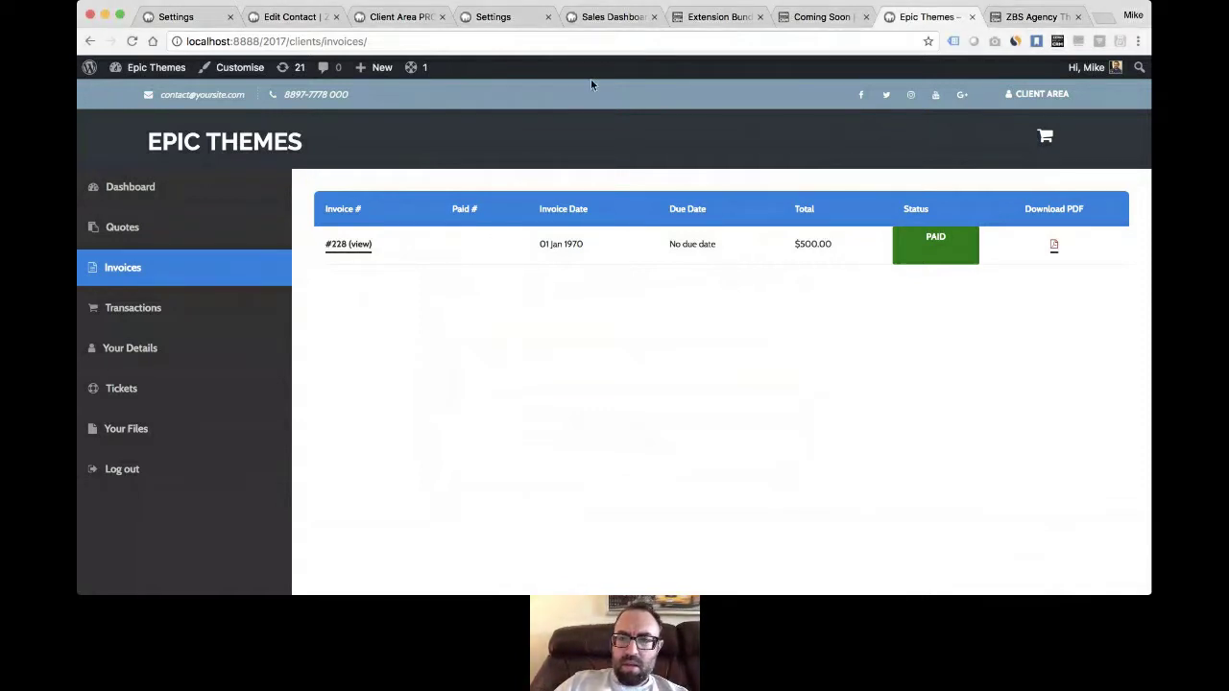
pyautogui.click(715, 20)
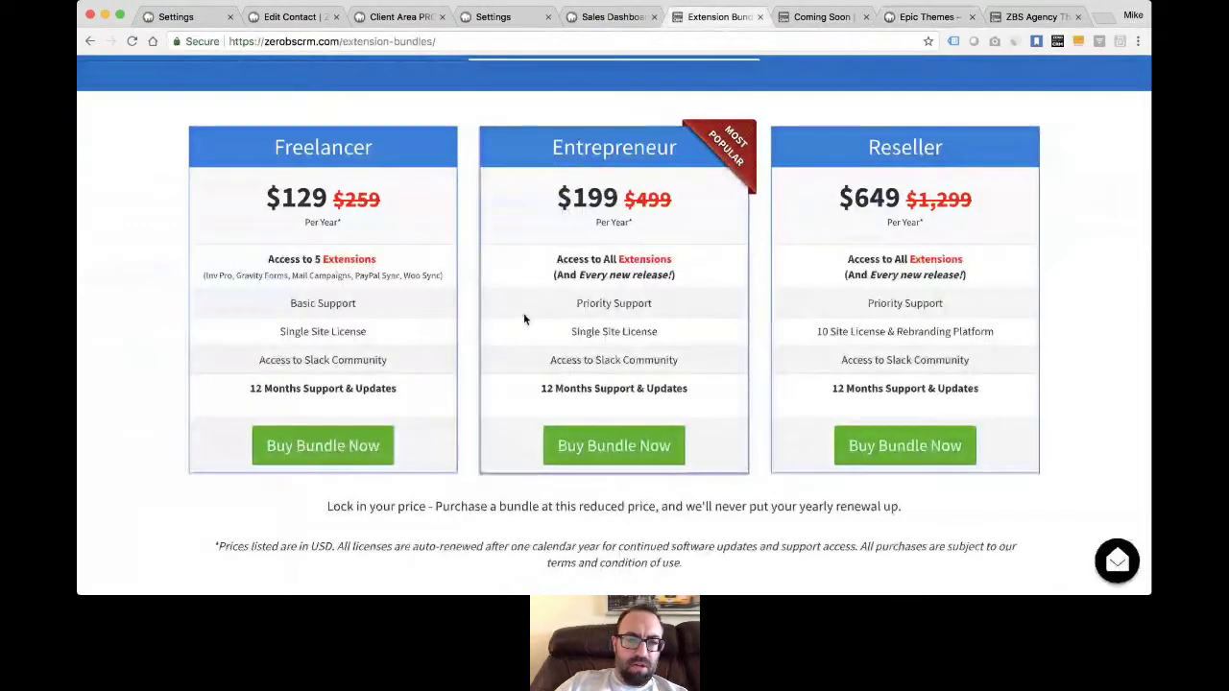
# - Scroll the Freelancer, Entrepreneur and Reseller bundle price cards
pyautogui.scroll(2, 360, 379)
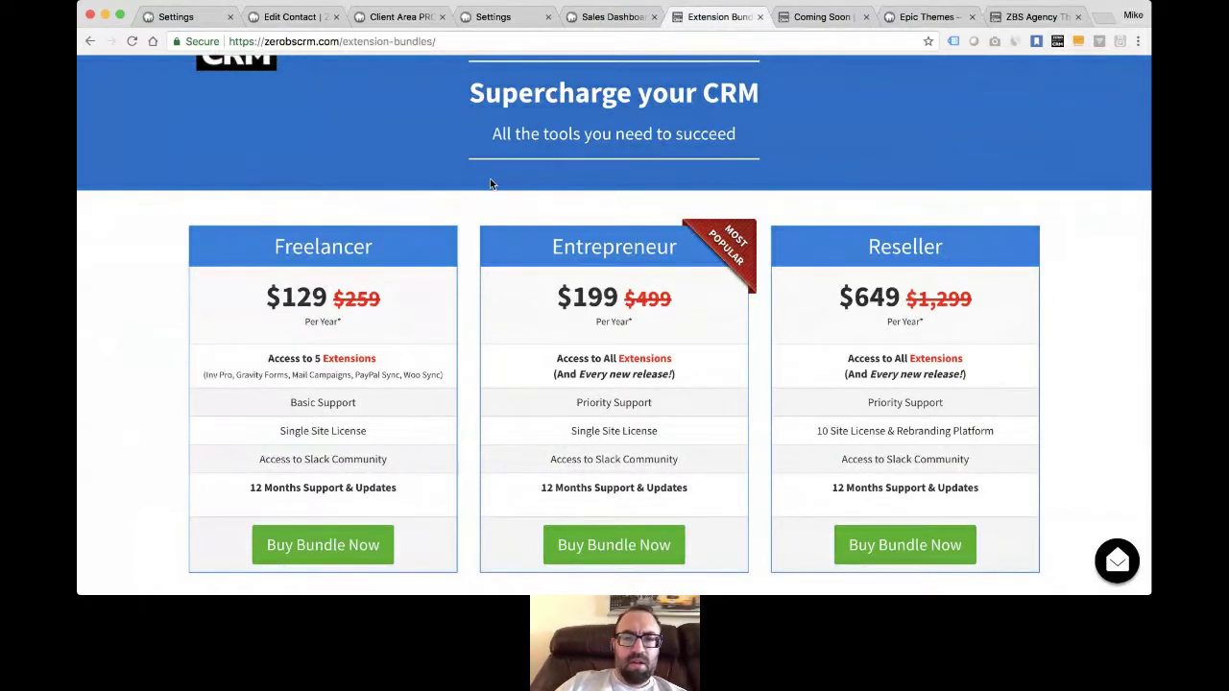
pyautogui.scroll(2, 489, 201)
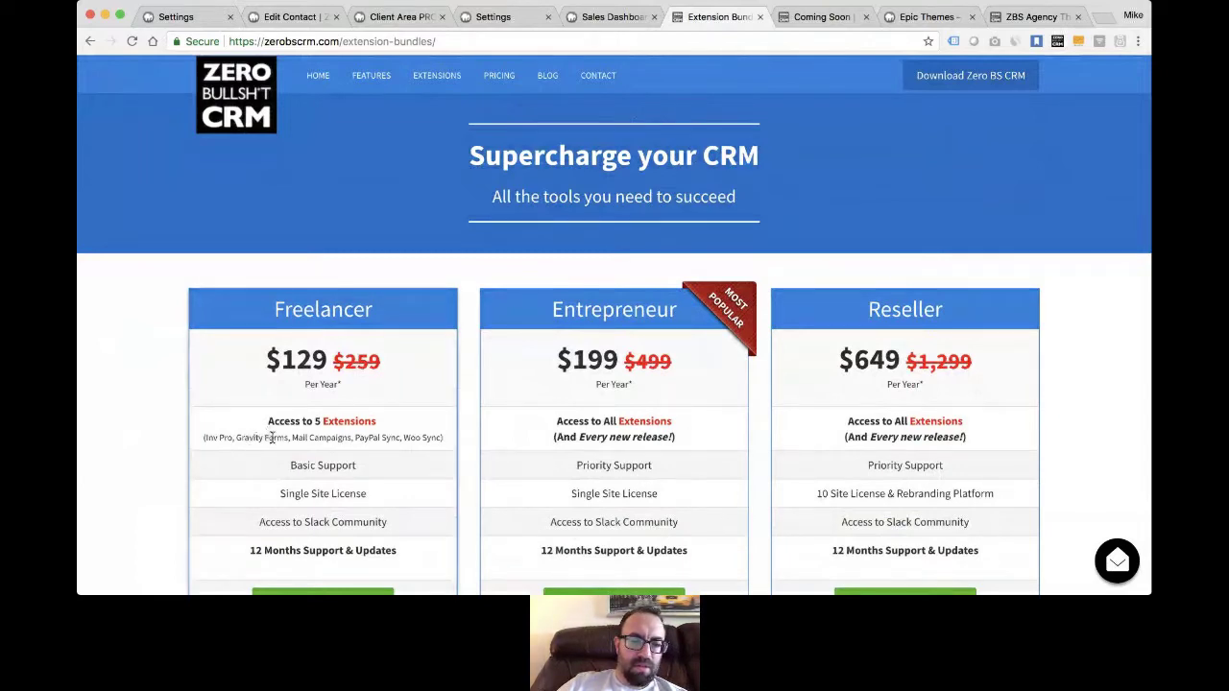
pyautogui.scroll(-5, 521, 275)
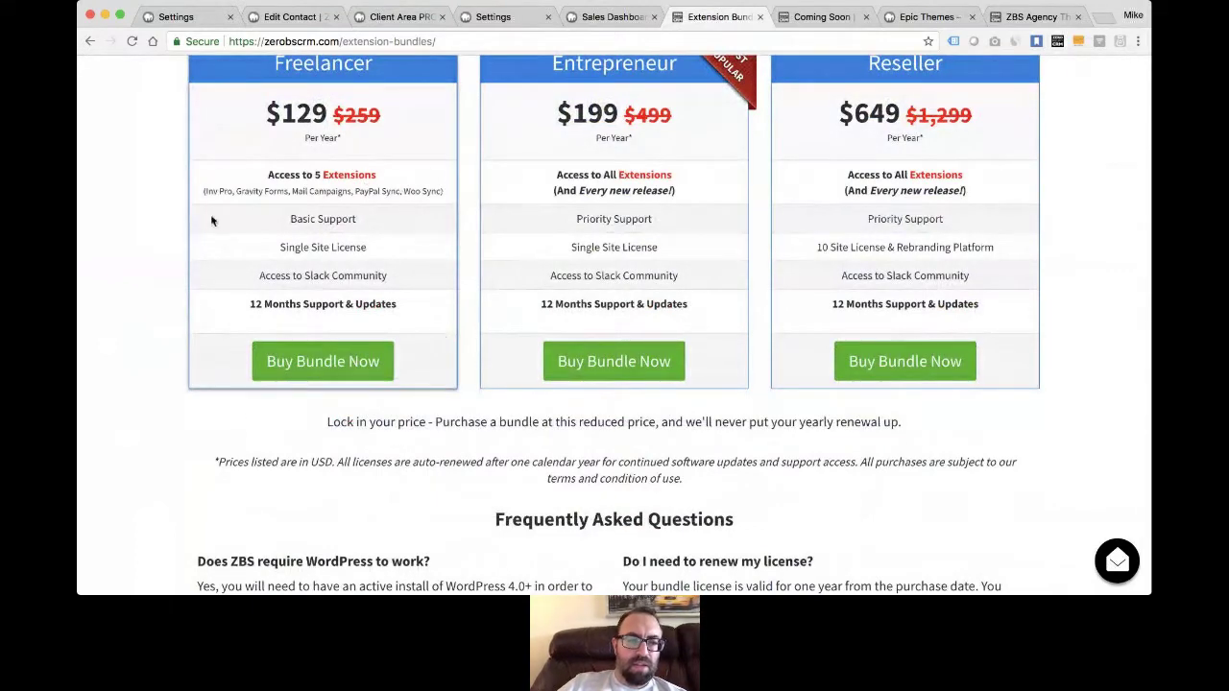
pyautogui.scroll(3, 431, 268)
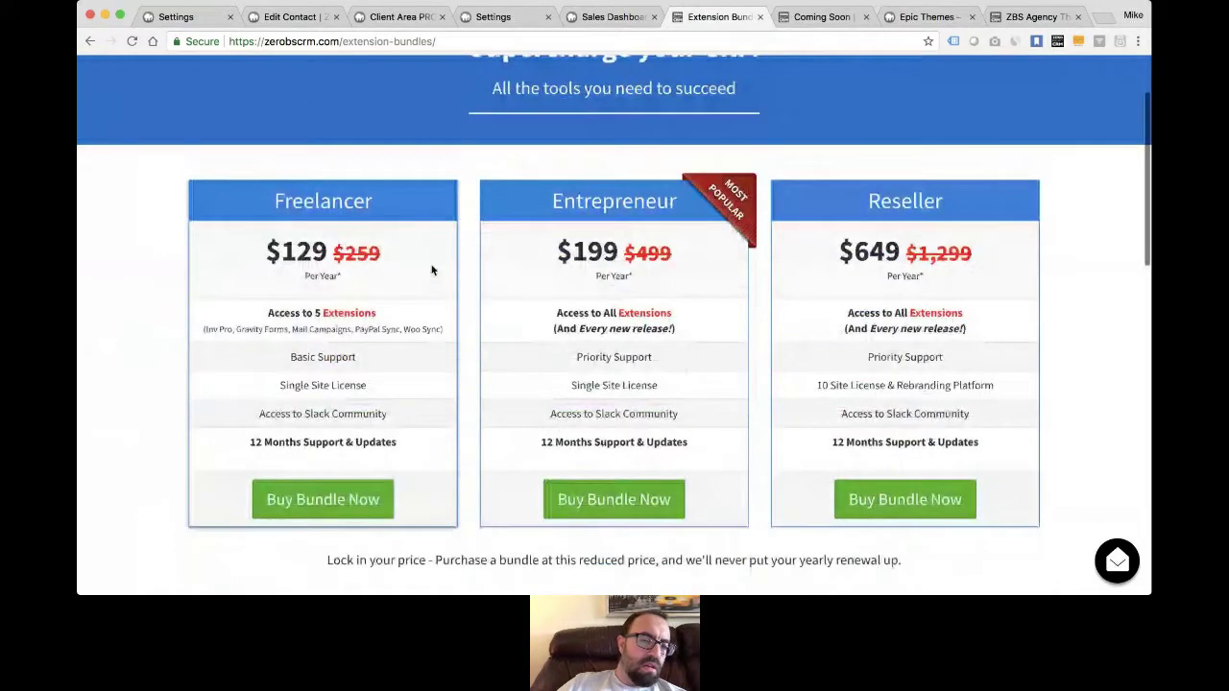
pyautogui.scroll(2, 603, 228)
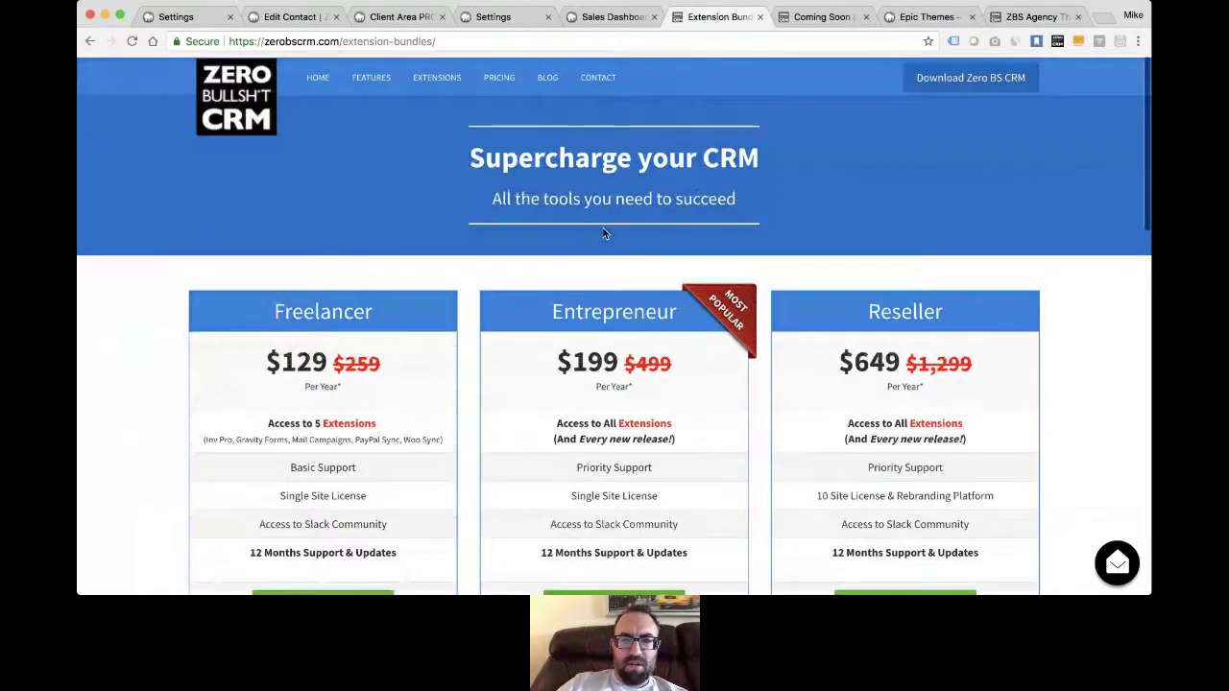
# - Glance at Coming Soon, return to the bundles, and open the Extensions catalogue in a new tab
pyautogui.click(821, 17)
pyautogui.click(715, 17)
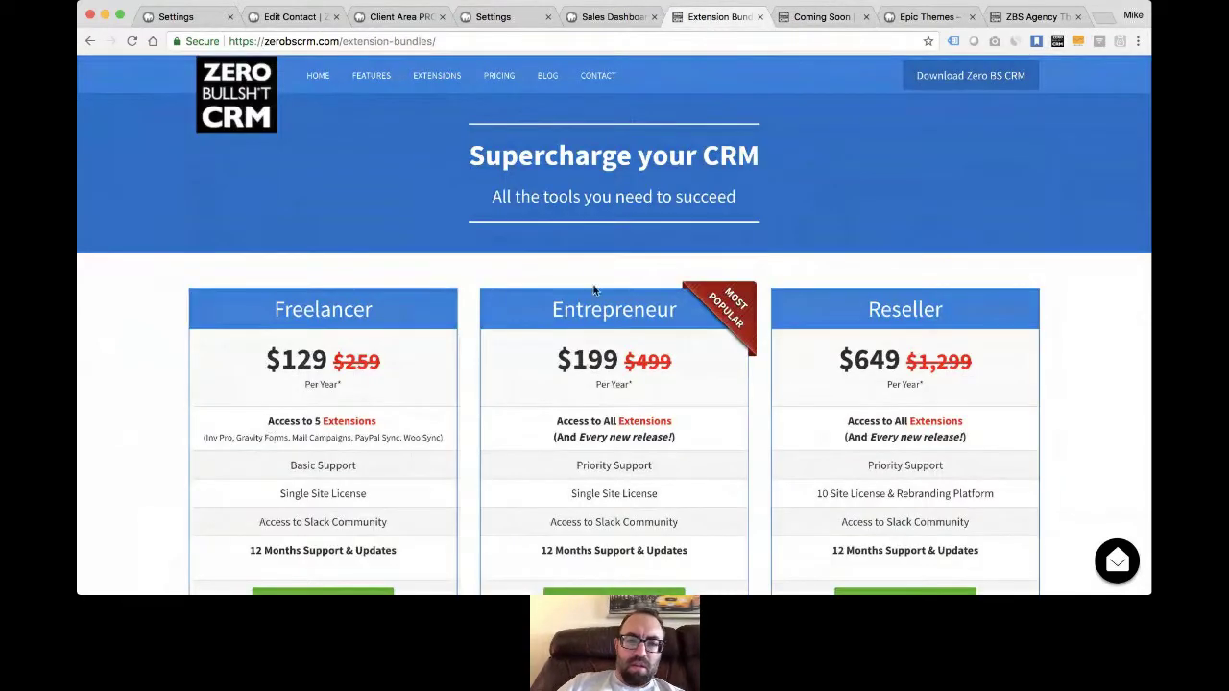
pyautogui.scroll(-3, 574, 333)
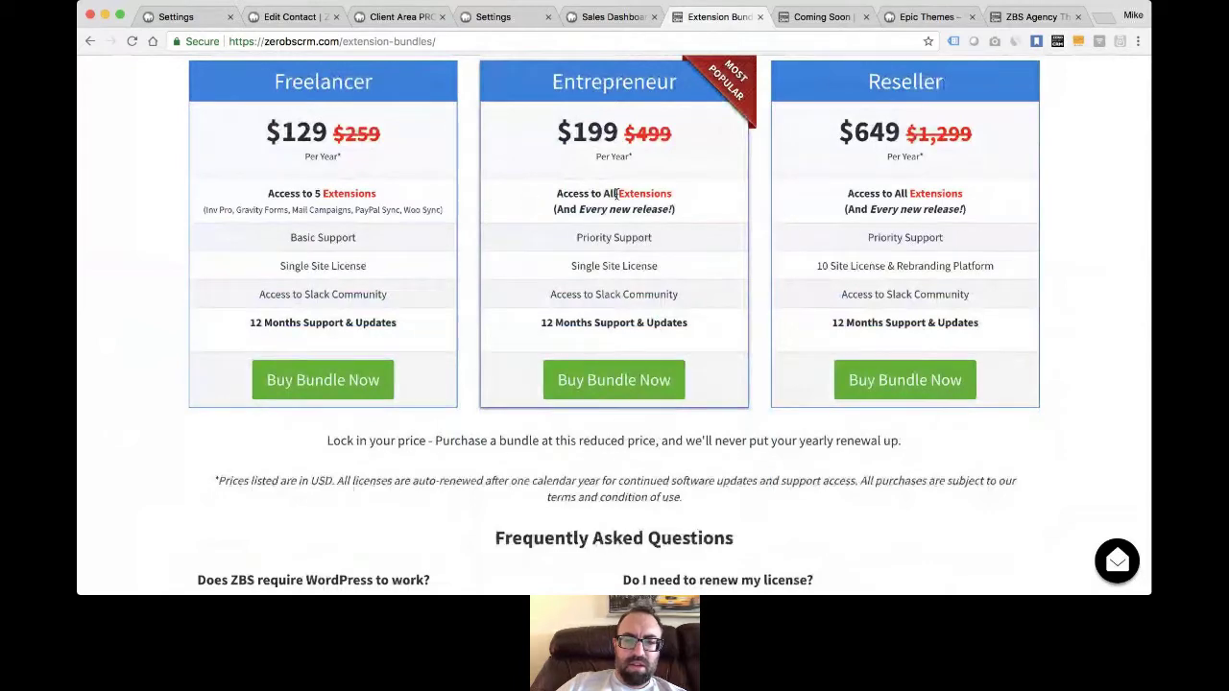
pyautogui.scroll(3, 615, 261)
pyautogui.keyDown('super'); pyautogui.click(437, 78); pyautogui.keyUp('super')
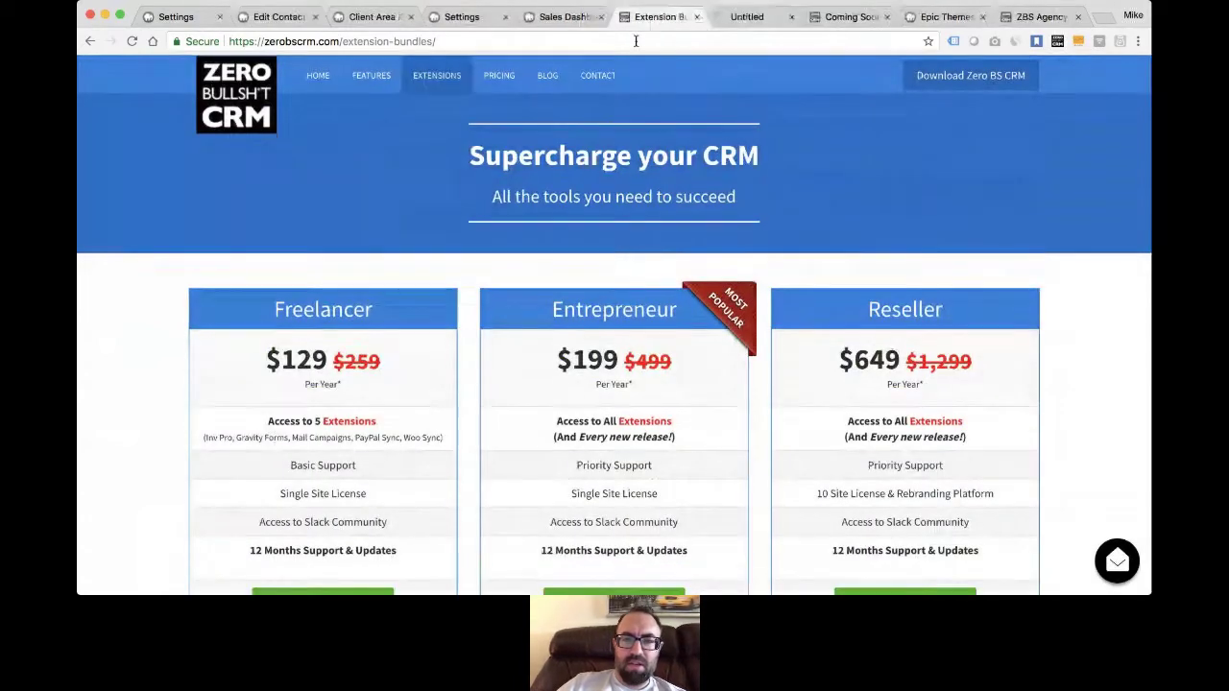
pyautogui.click(850, 17)
# - Show the filter bar and first cards: Client Password Manager $39.00, MailChimp $39.00, Awesome Support $29.00
pyautogui.scroll(-2, 724, 204)
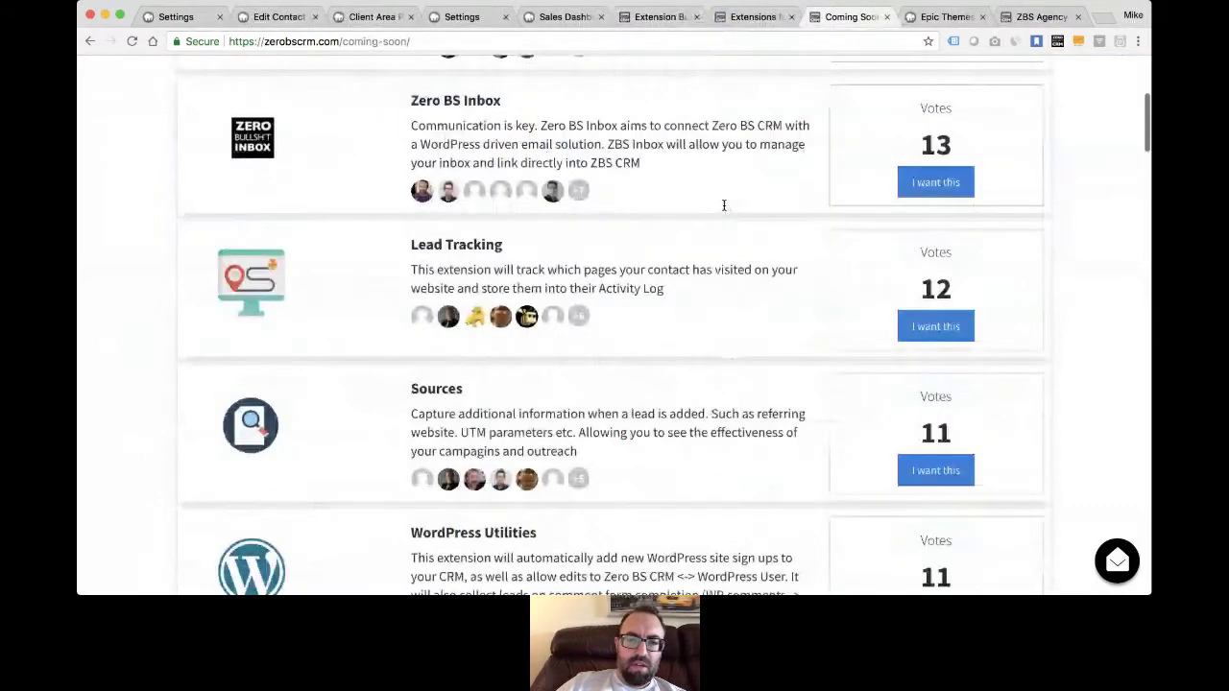
pyautogui.scroll(-5, 724, 204)
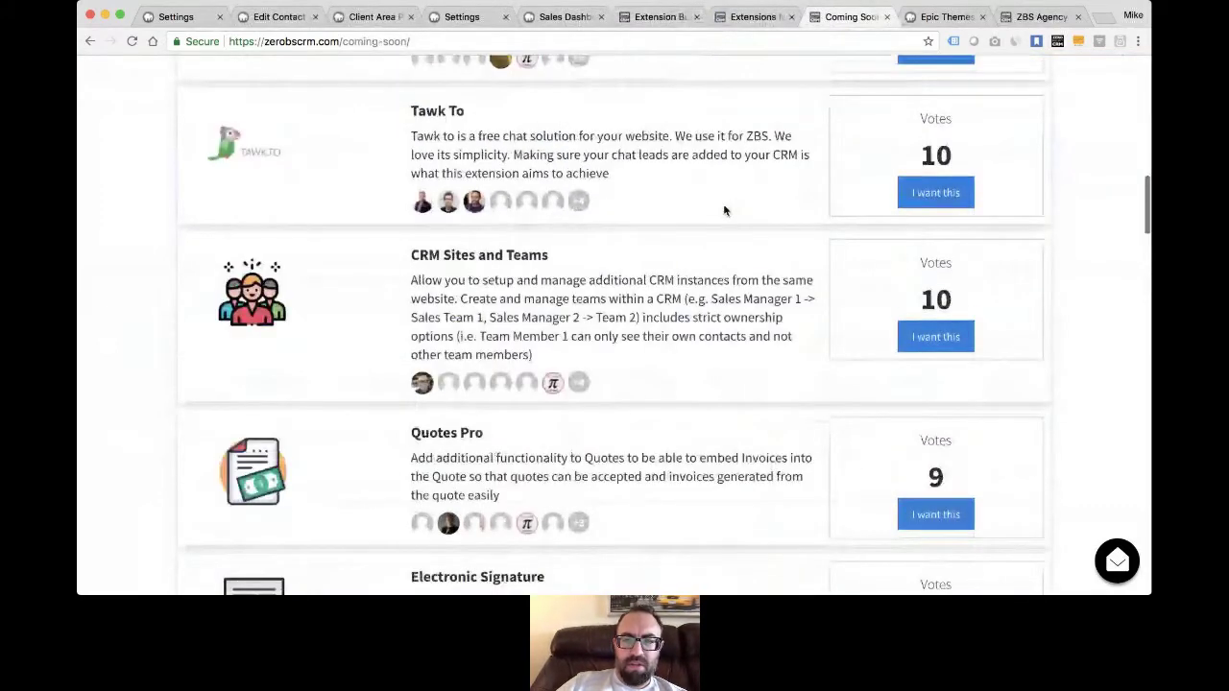
pyautogui.scroll(-4, 725, 211)
pyautogui.click(754, 18)
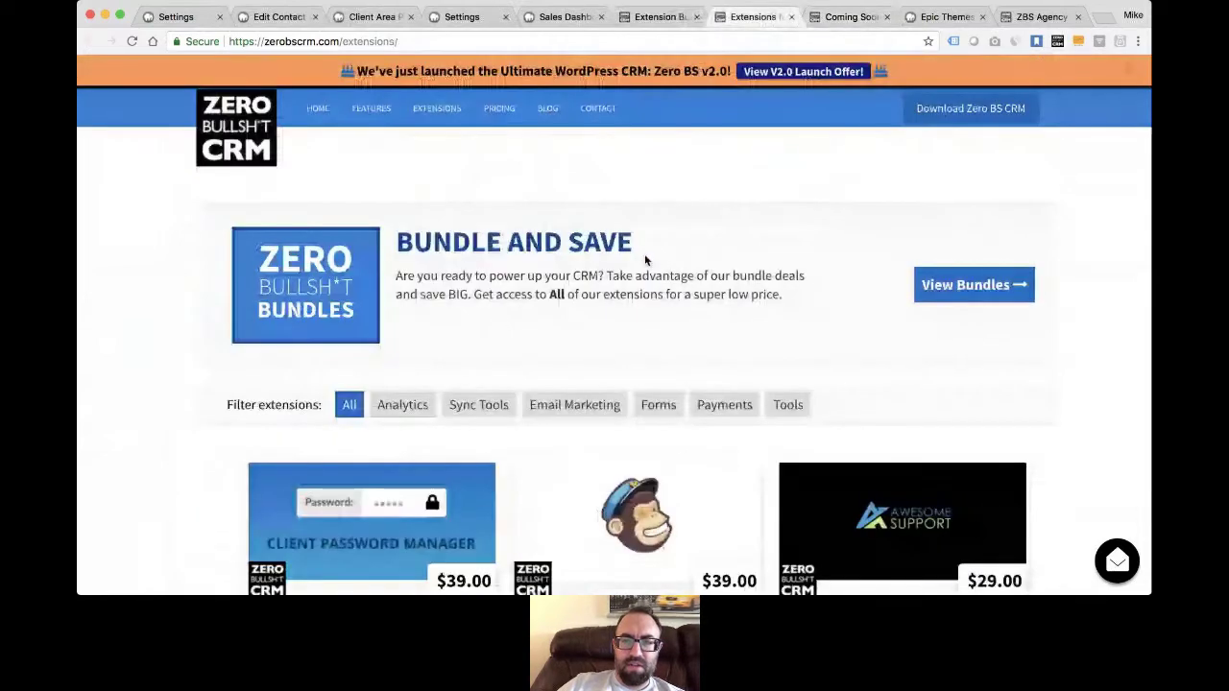
pyautogui.scroll(-5, 644, 254)
pyautogui.scroll(-1, 513, 249)
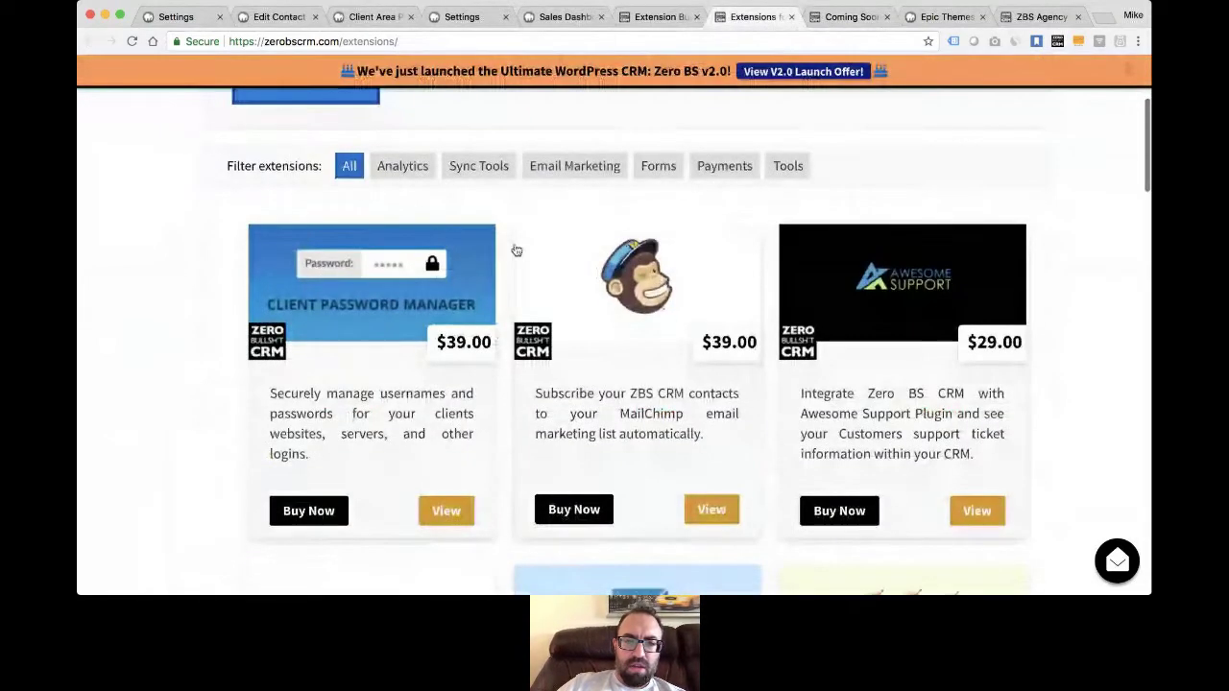
pyautogui.scroll(-1, 517, 250)
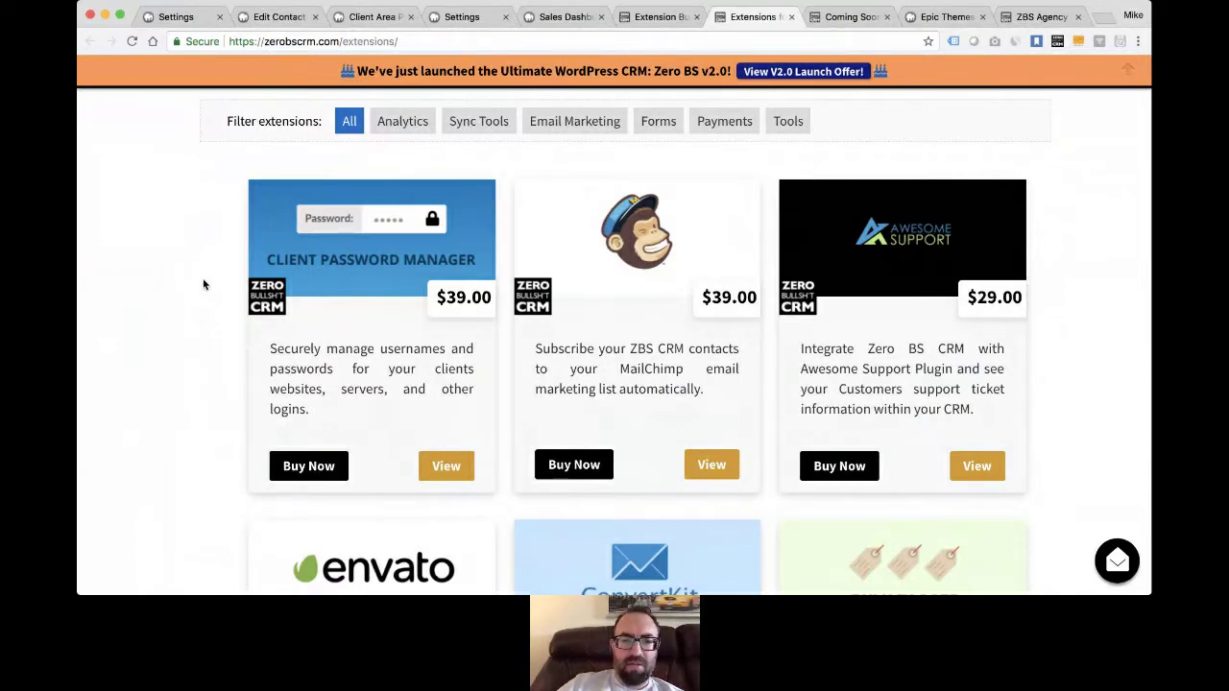
pyautogui.scroll(-2, 173, 288)
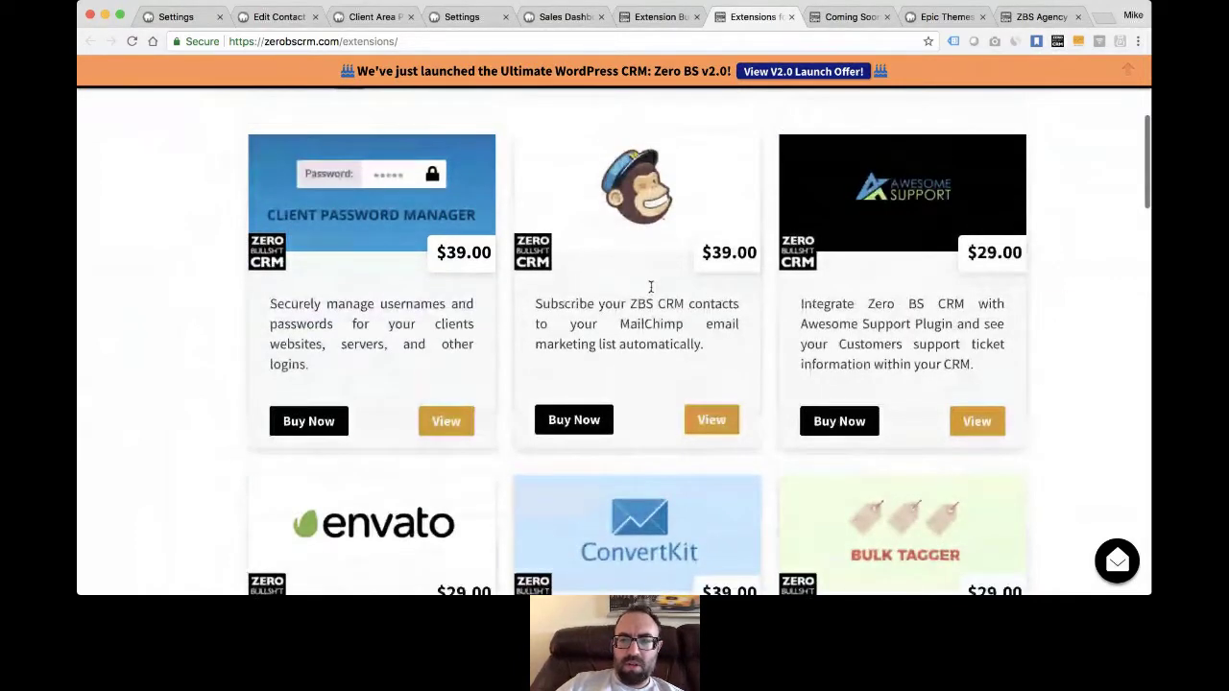
pyautogui.scroll(2, 817, 150)
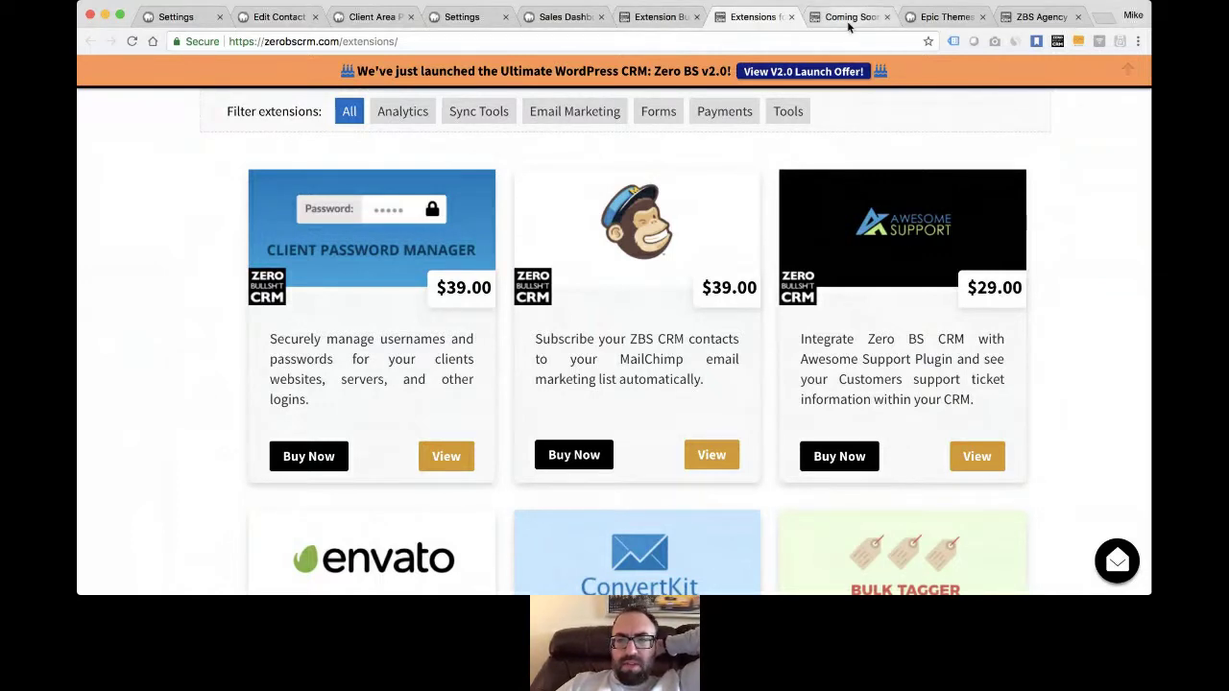
# - Glance at the Client Area tab, then return to the Sales Dashboard tab
pyautogui.click(546, 17)
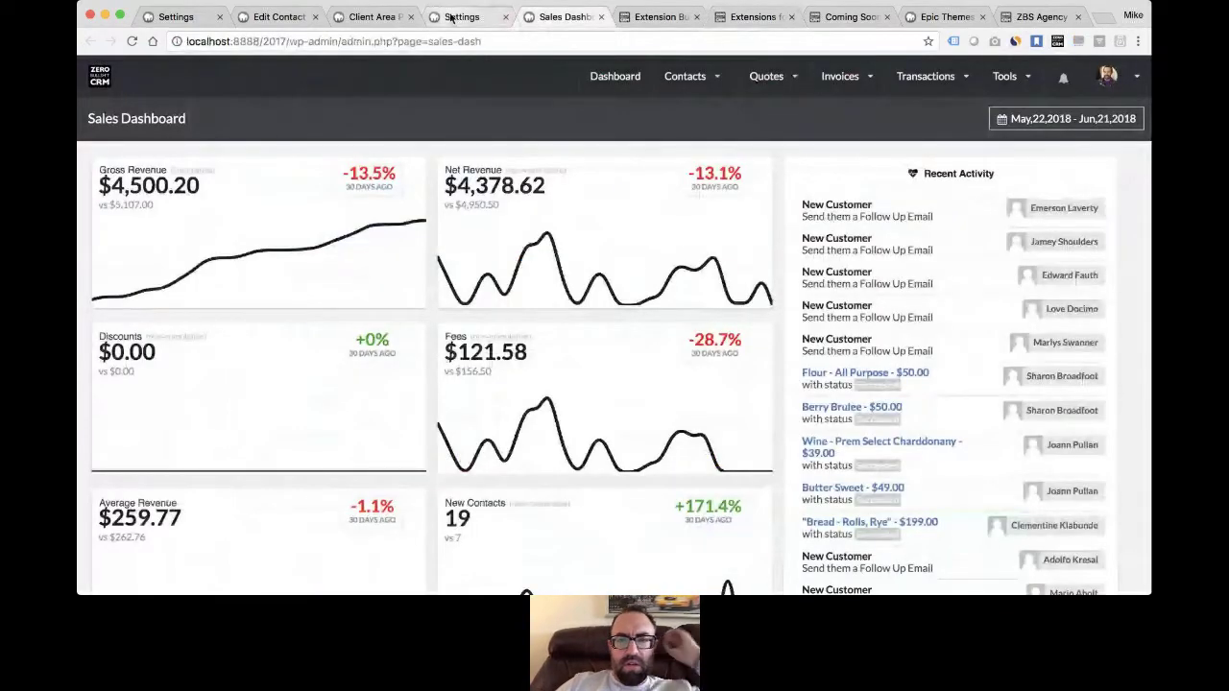
pyautogui.click(361, 17)
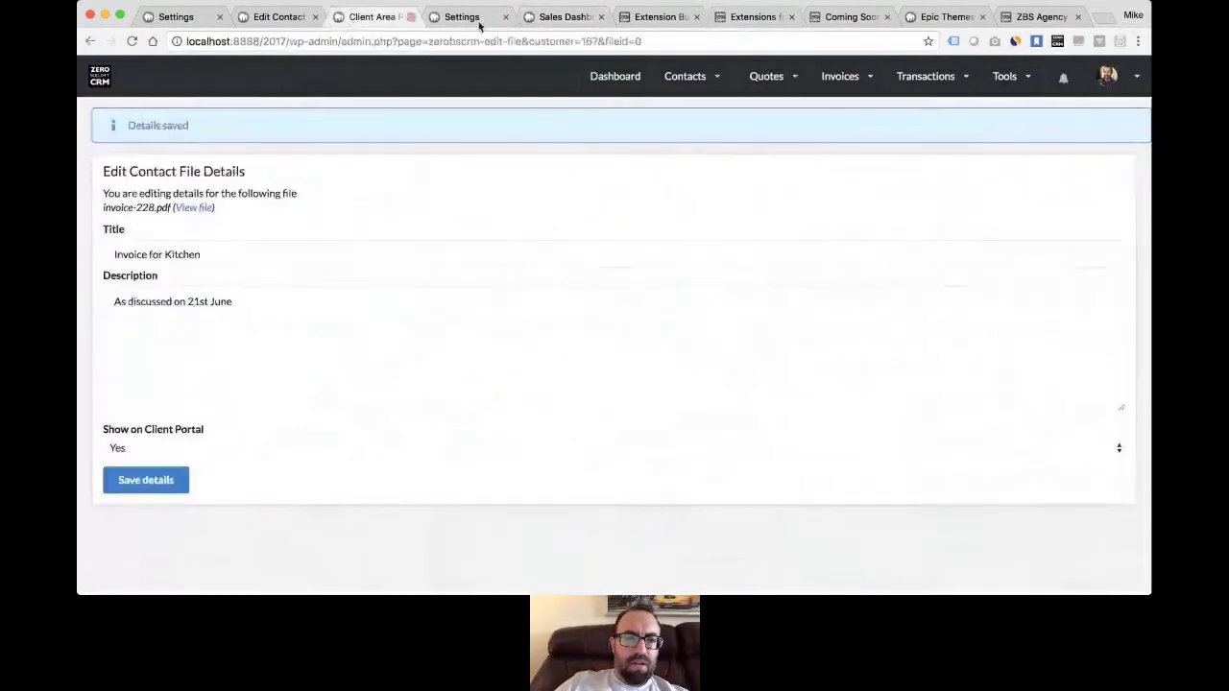
pyautogui.click(557, 19)
# - Change the address path after 2017/ to clients/dashboard/ to load the client portal dashboard
pyautogui.moveTo(292, 42); pyautogui.dragTo(359, 108)
pyautogui.write('clients/dashboard/')
pyautogui.press('Return')
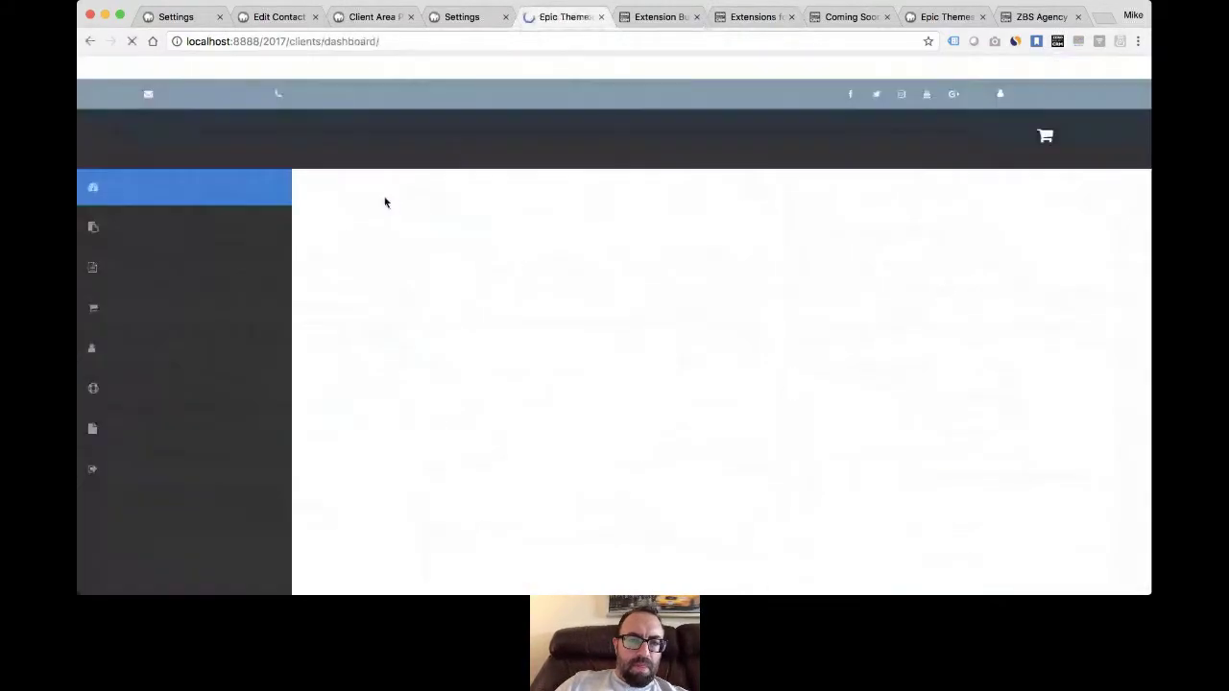
# - Open the client's in-progress ticket #56479 from the portal Tickets list and review its reply form
pyautogui.click(115, 389)
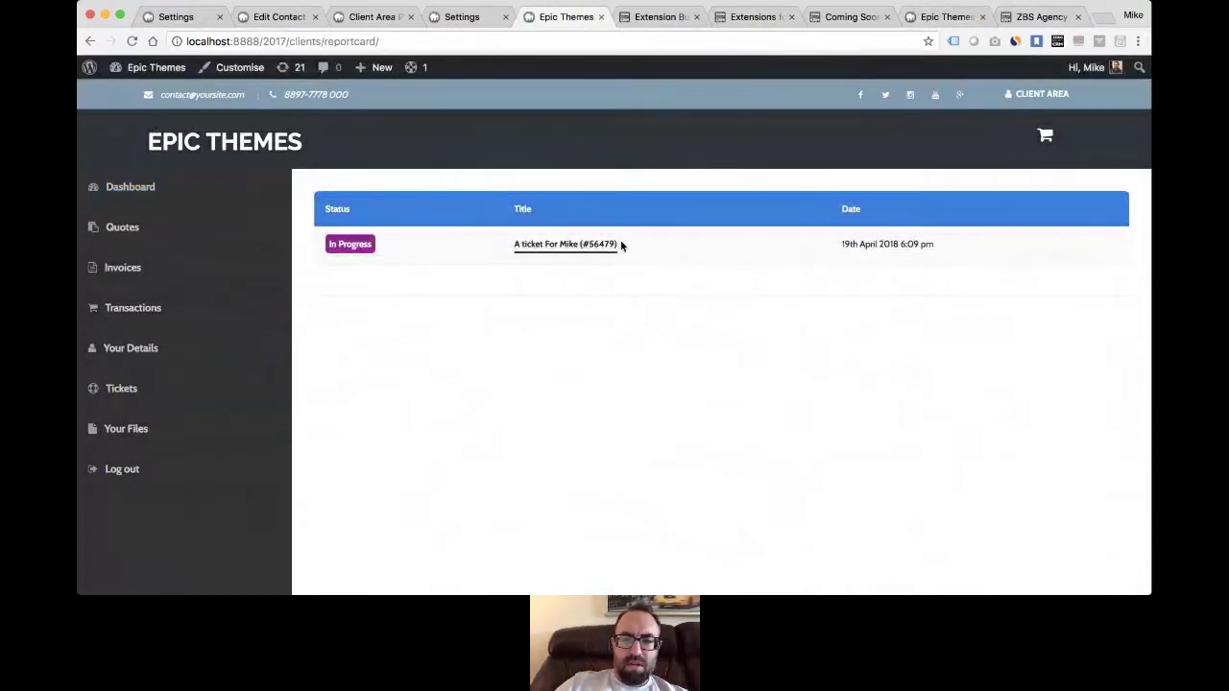
pyautogui.click(529, 245)
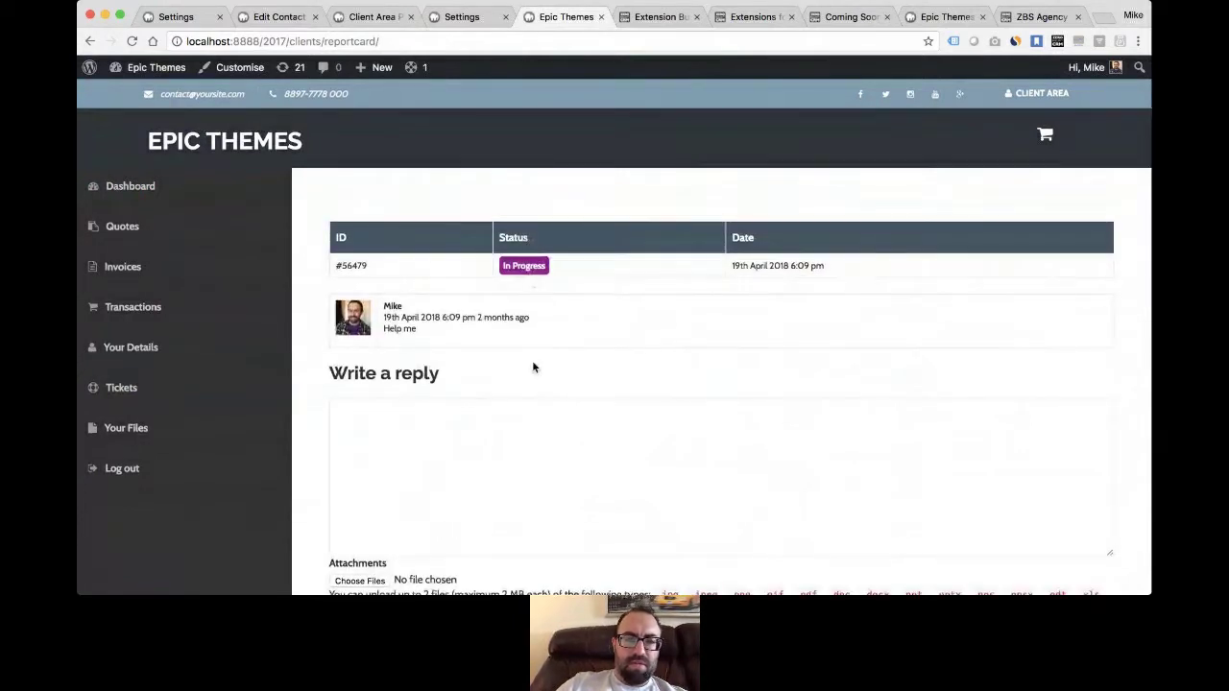
pyautogui.scroll(-3, 533, 367)
pyautogui.scroll(-1, 533, 368)
pyautogui.scroll(3, 532, 362)
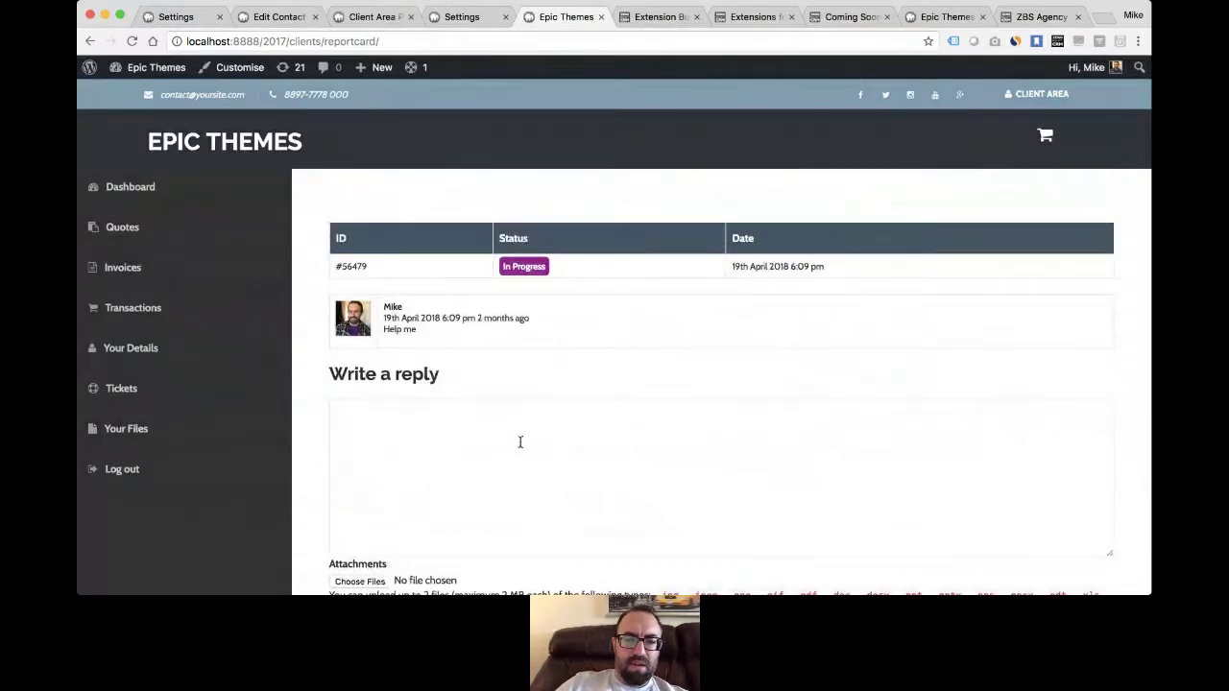
pyautogui.scroll(-3, 520, 441)
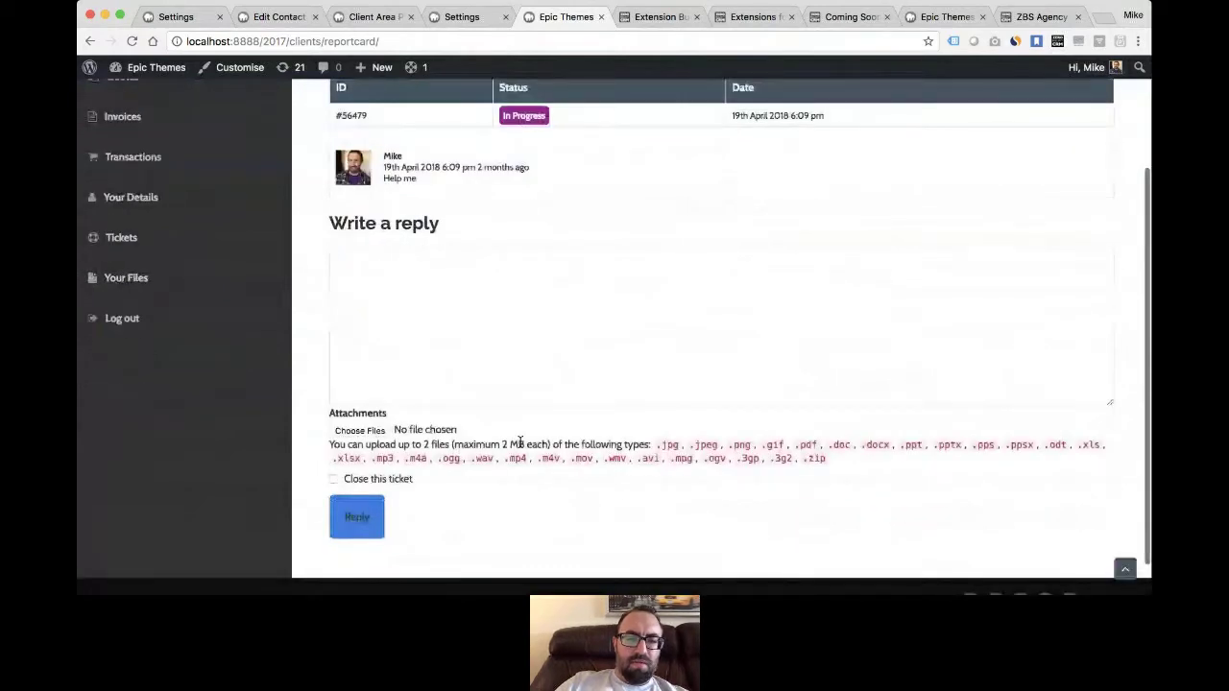
pyautogui.scroll(3, 490, 376)
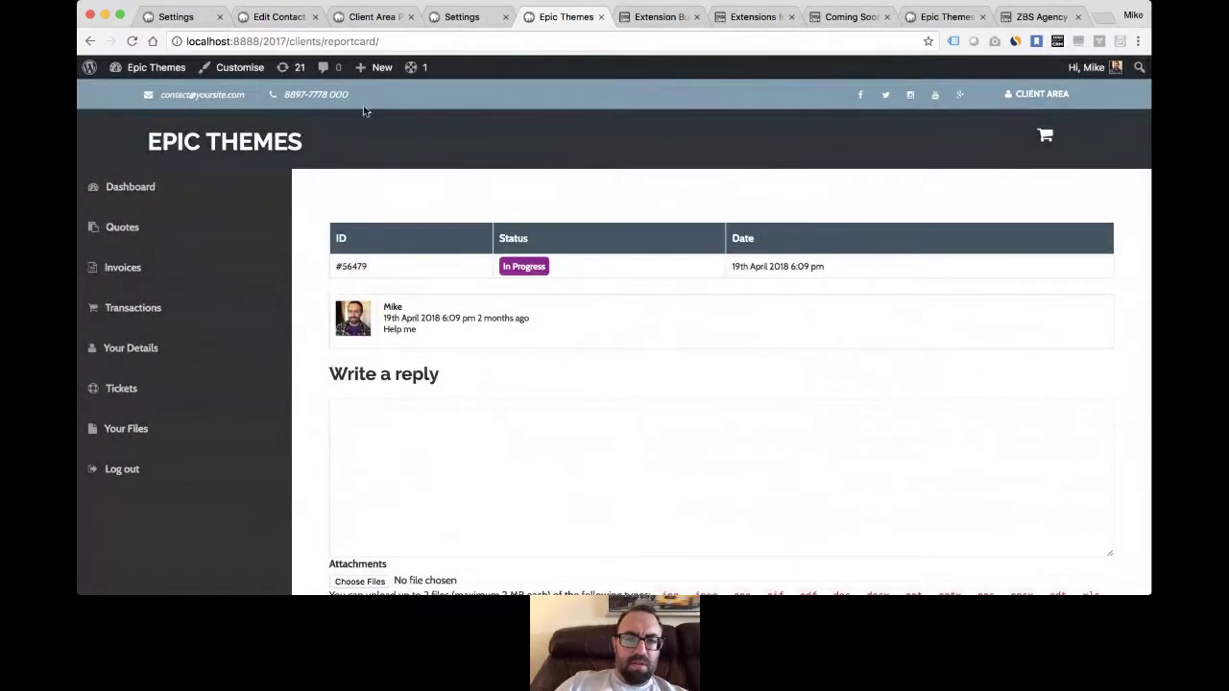
# - Glance at the plugin Settings tab, then go back to the CRM admin pages
pyautogui.click(467, 17)
pyautogui.click(564, 17)
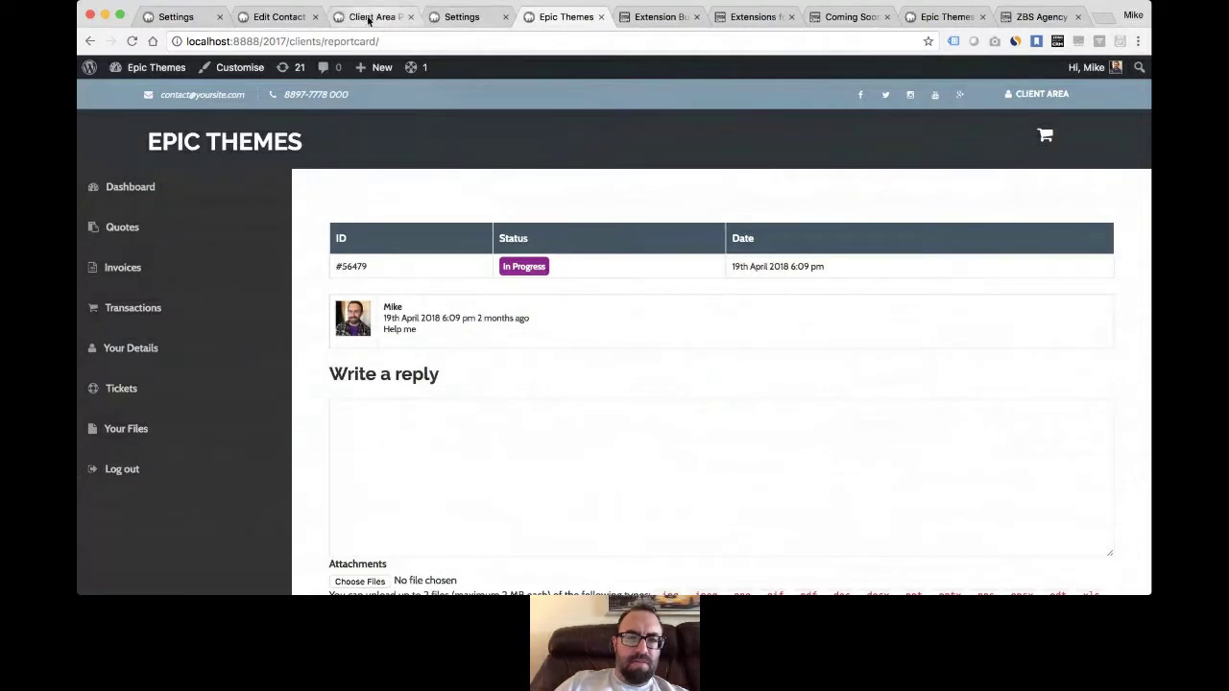
pyautogui.click(369, 18)
# - Open contact #167's record from the Contacts > View all list
pyautogui.moveTo(677, 96)
pyautogui.click(696, 142)
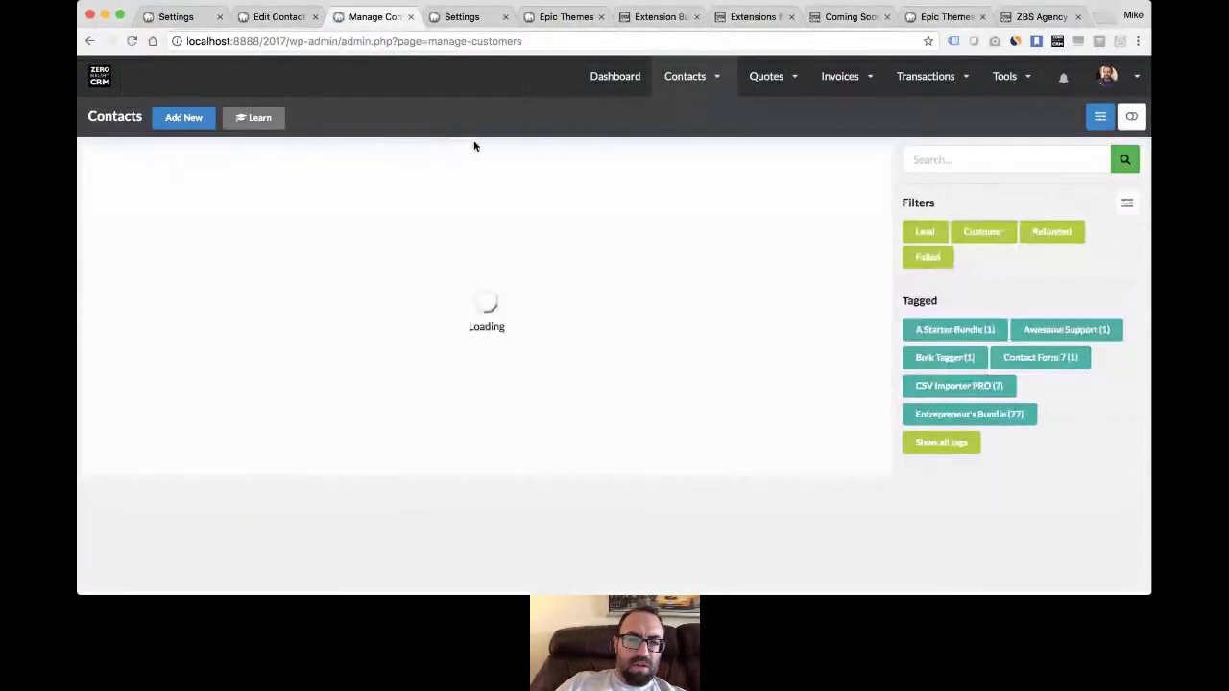
pyautogui.click(276, 247)
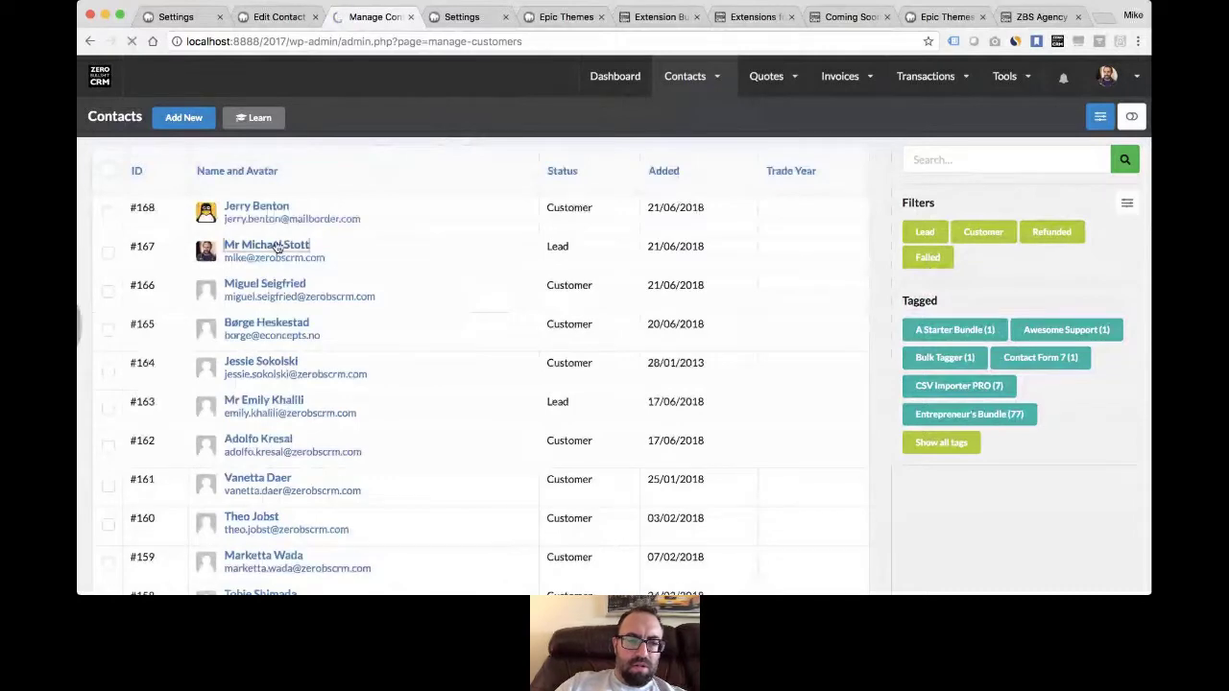
pyautogui.scroll(-5, 318, 338)
pyautogui.scroll(3, 318, 338)
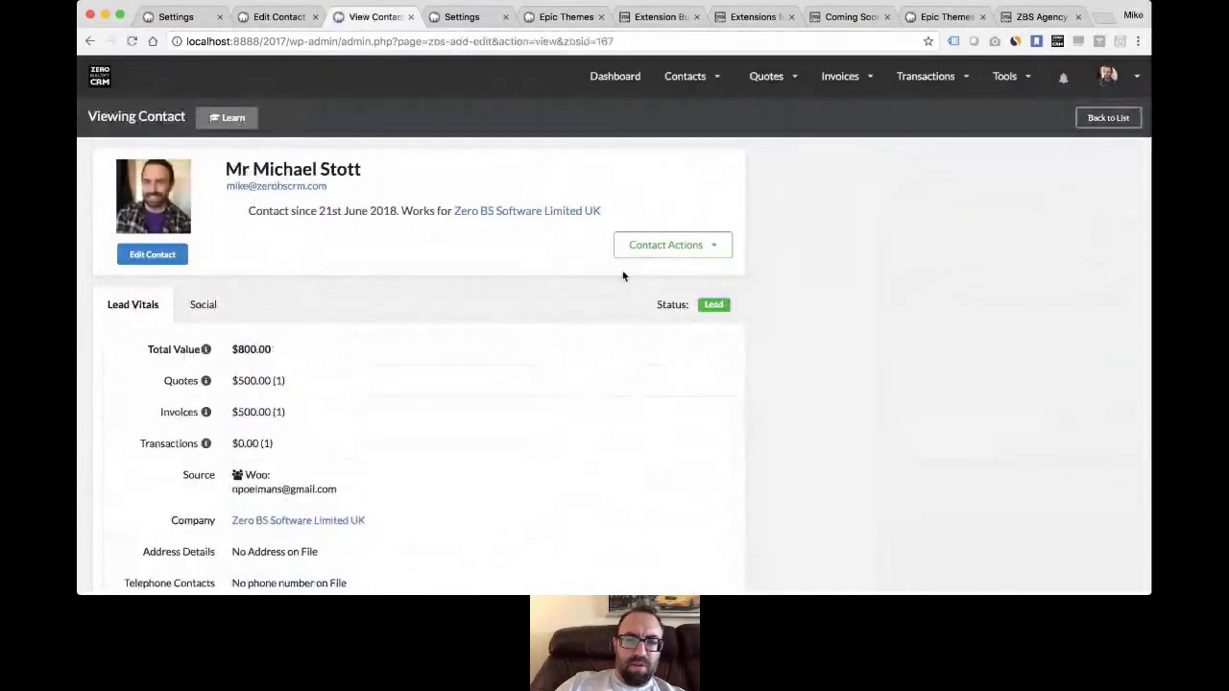
pyautogui.scroll(-5, 848, 322)
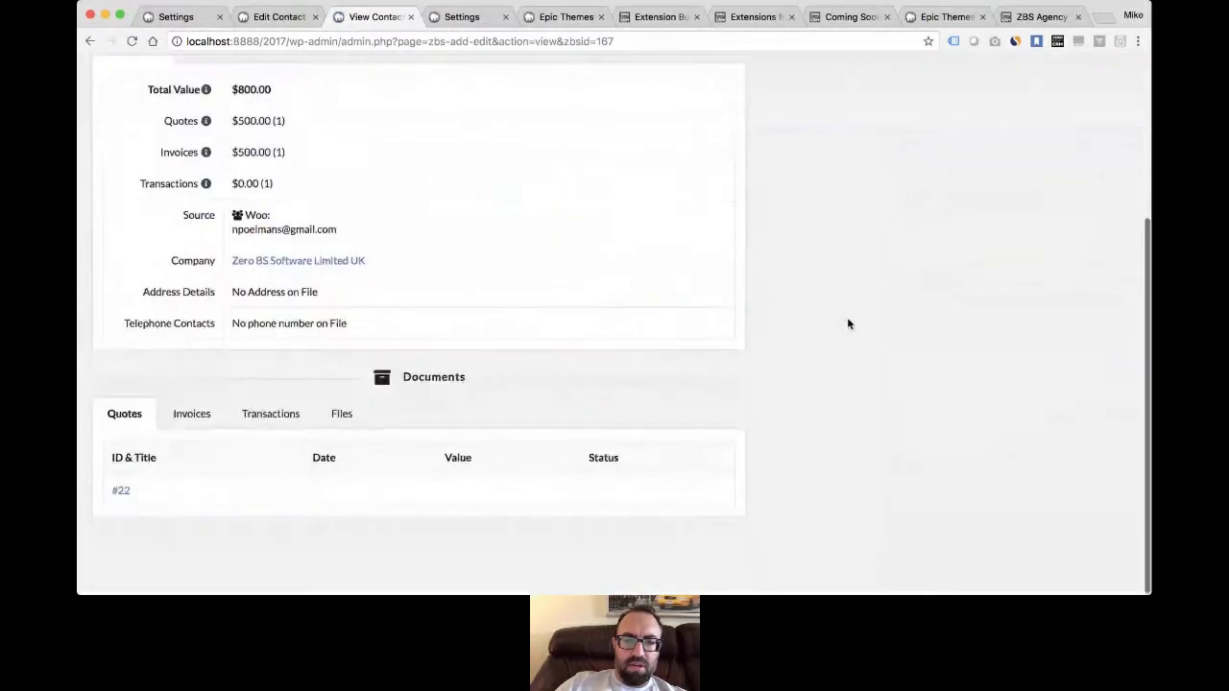
pyautogui.scroll(5, 847, 321)
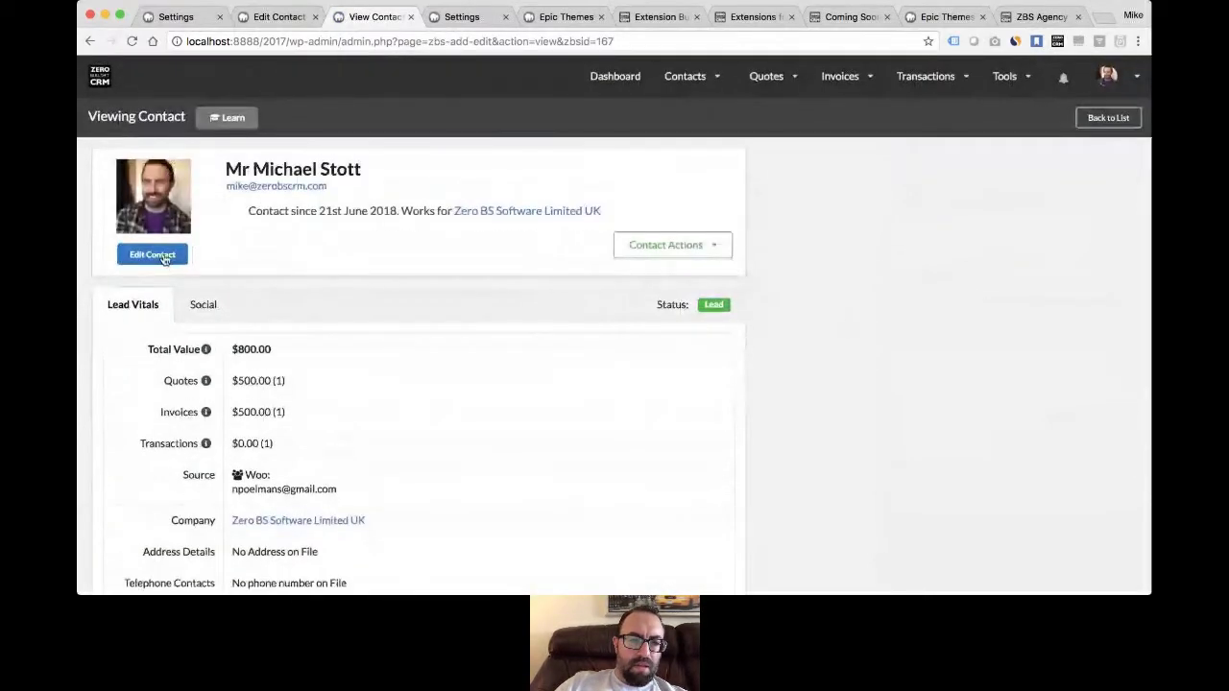
# - Review contact #167's edit form, then show the portal Invoices page with paid invoice #228
pyautogui.click(159, 257)
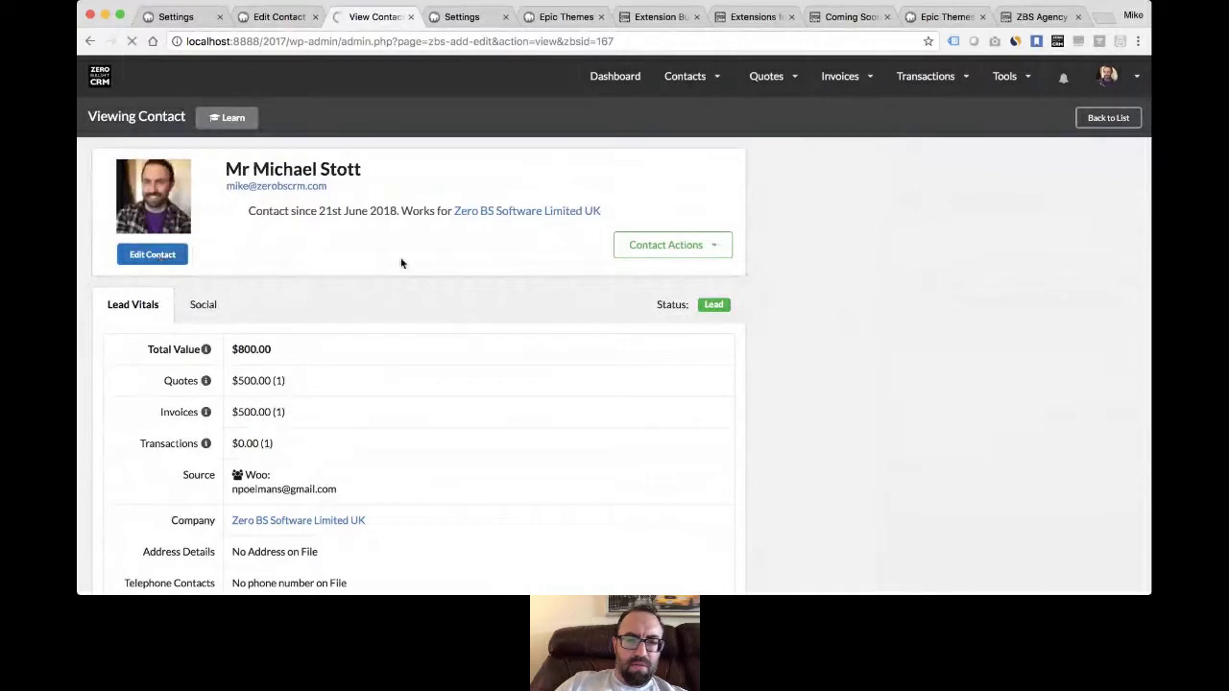
pyautogui.scroll(-5, 488, 313)
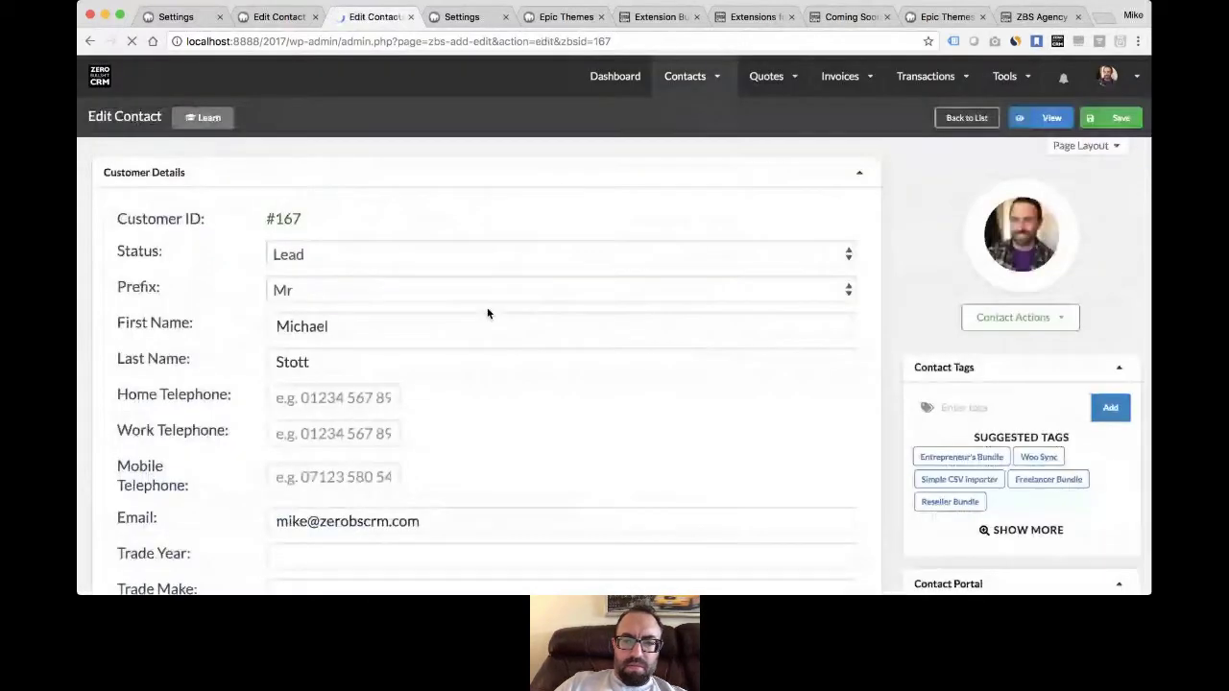
pyautogui.scroll(-5, 488, 313)
pyautogui.scroll(5, 488, 314)
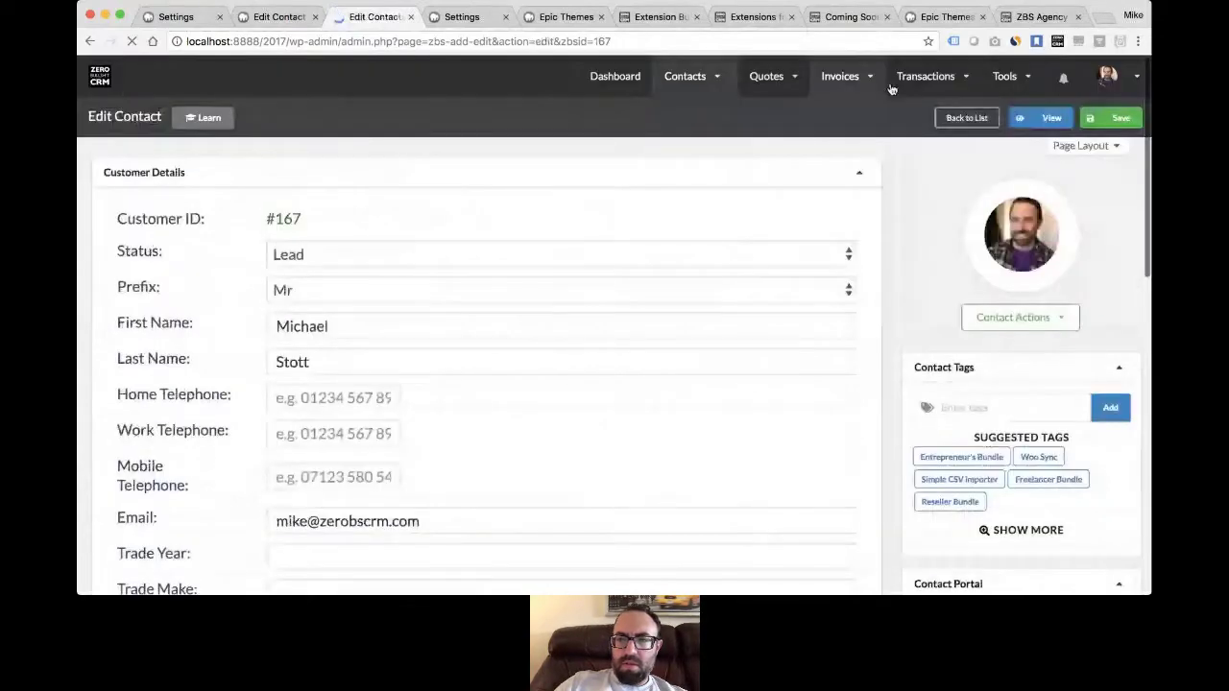
pyautogui.click(1040, 17)
pyautogui.click(936, 17)
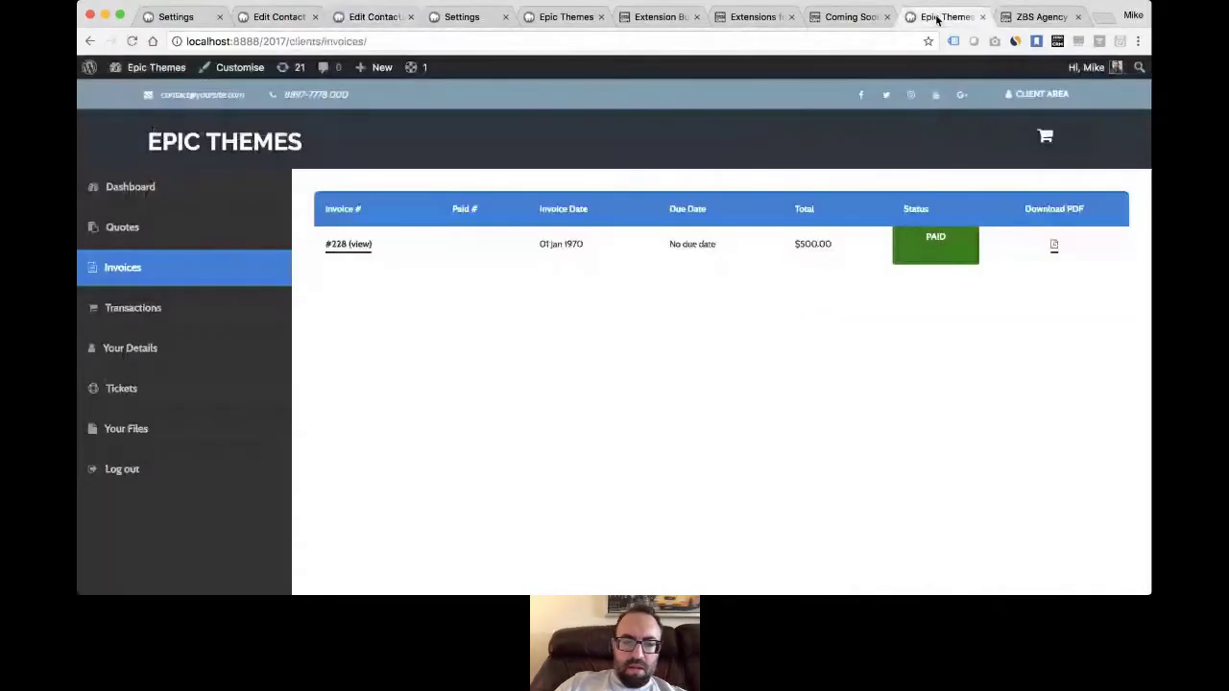
# - Scroll the extensions catalogue down to Gravity Forms ($49), CSV Importer Pro ($29) and Mail Campaigns ($79)
pyautogui.click(754, 17)
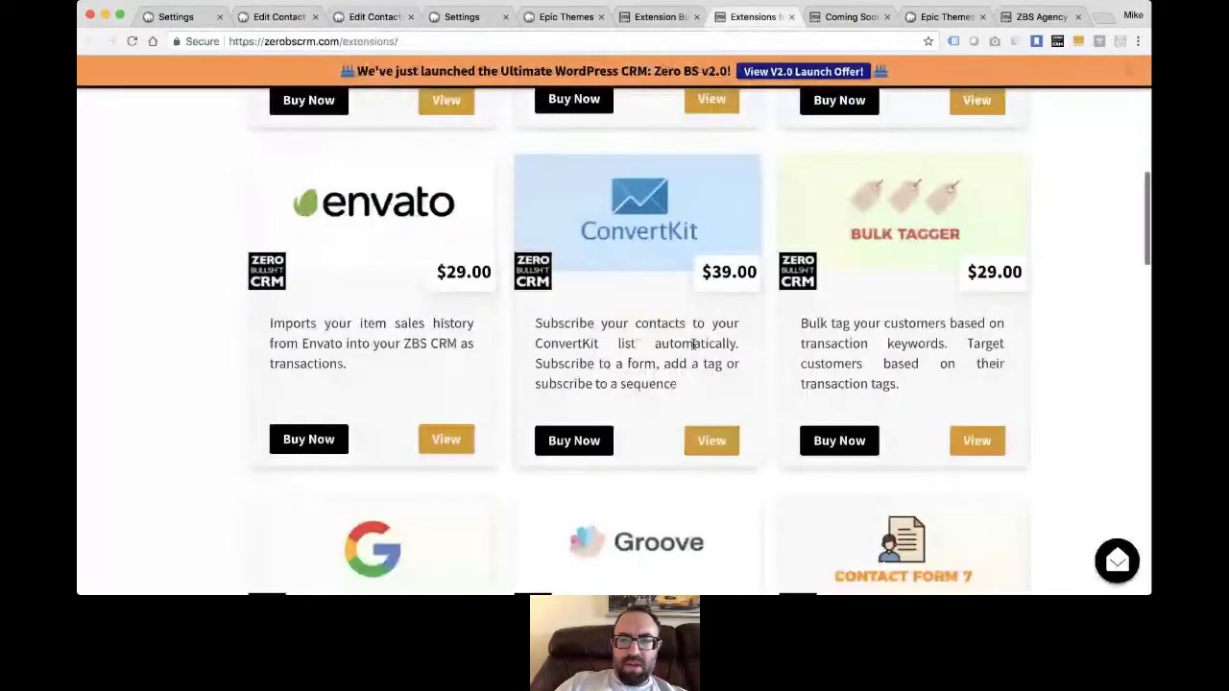
pyautogui.scroll(-1, 646, 197)
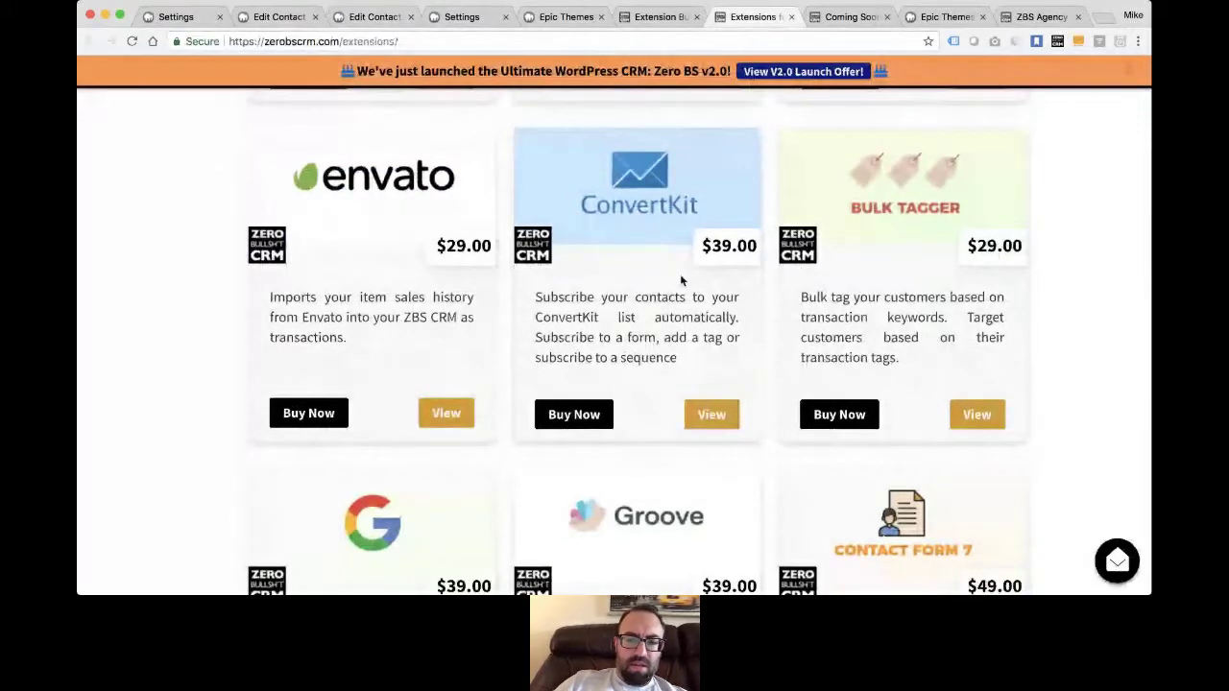
pyautogui.scroll(1, 672, 297)
pyautogui.scroll(2, 634, 384)
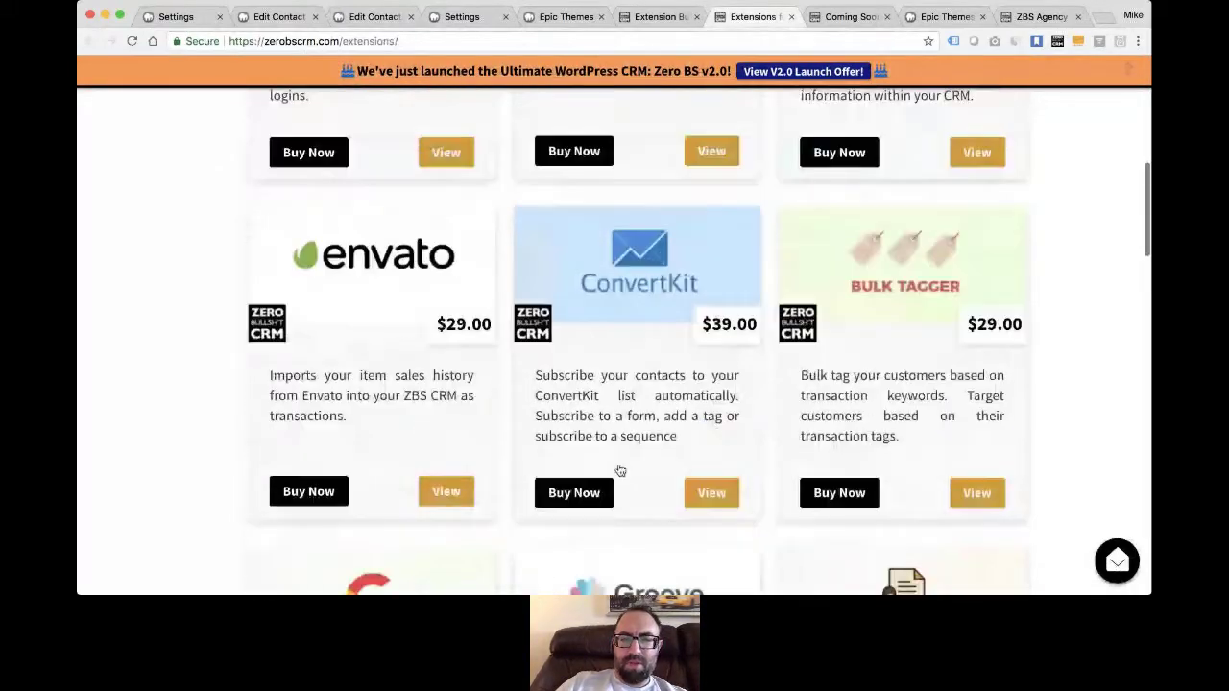
pyautogui.scroll(-5, 620, 471)
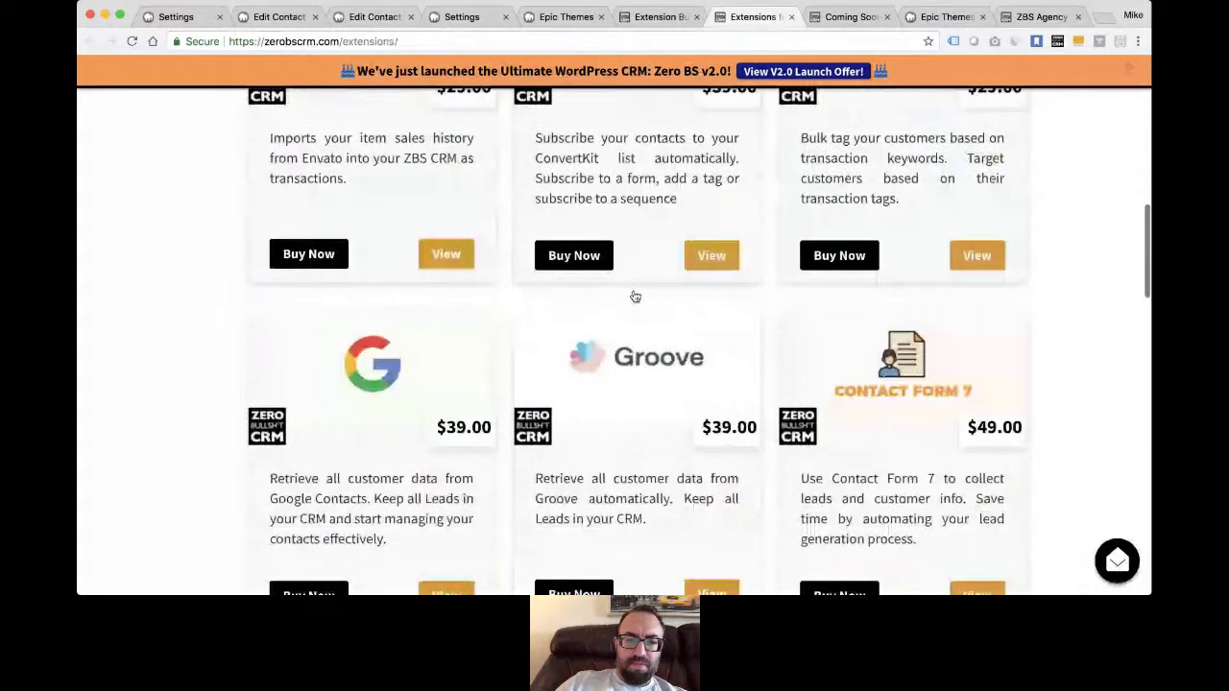
pyautogui.scroll(-3, 635, 297)
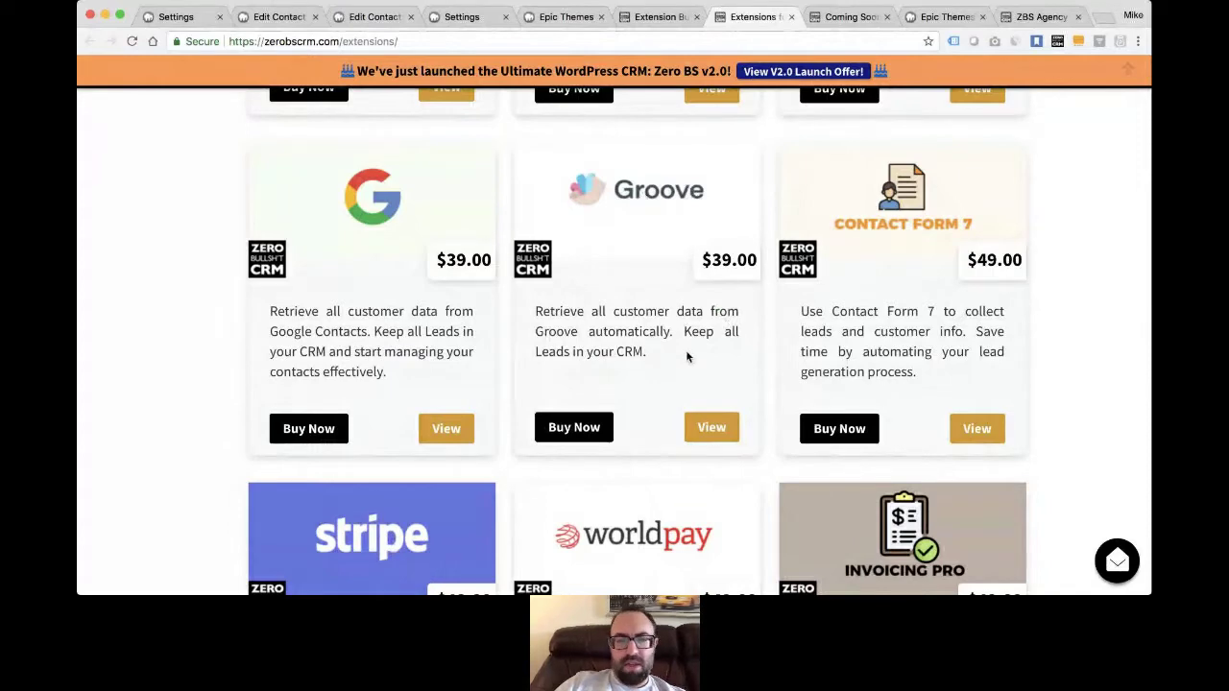
pyautogui.scroll(-1, 686, 357)
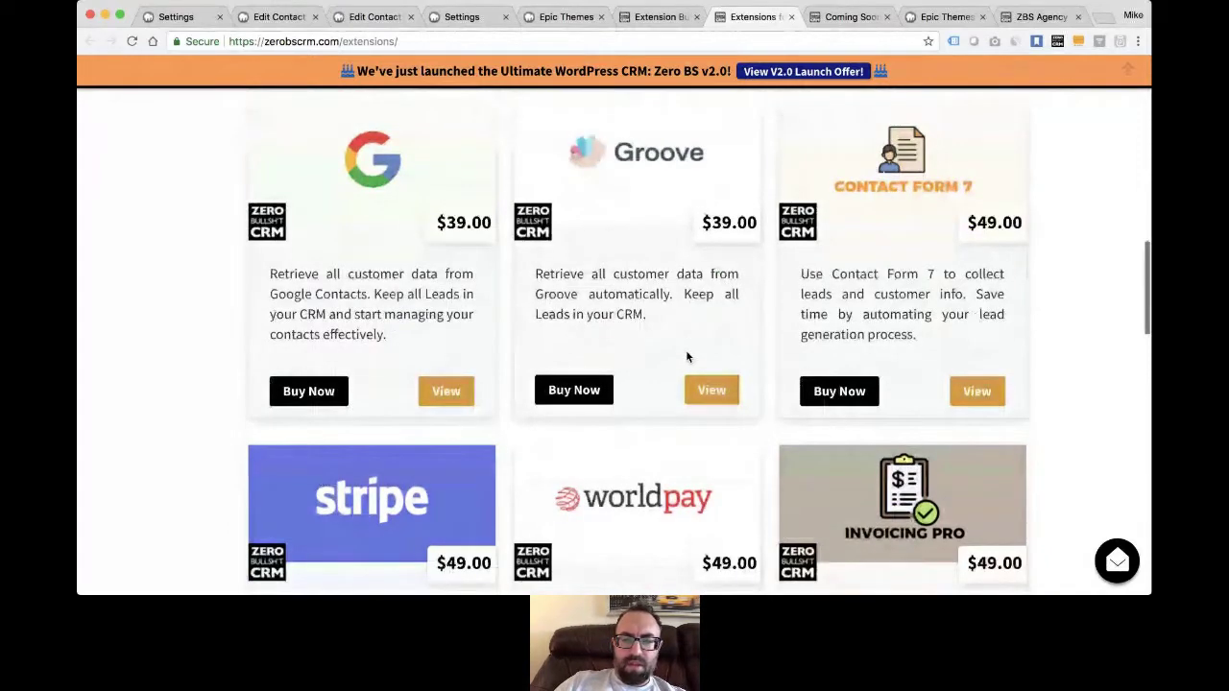
pyautogui.scroll(-1, 688, 357)
pyautogui.scroll(-3, 687, 357)
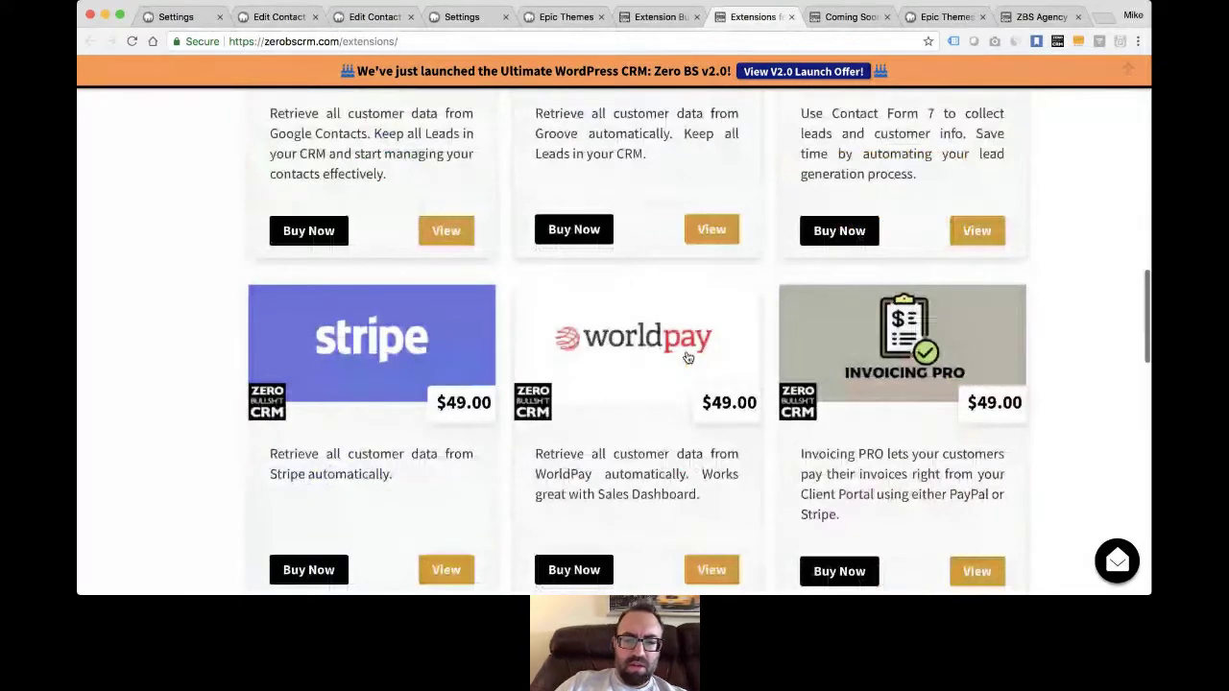
pyautogui.scroll(-4, 688, 357)
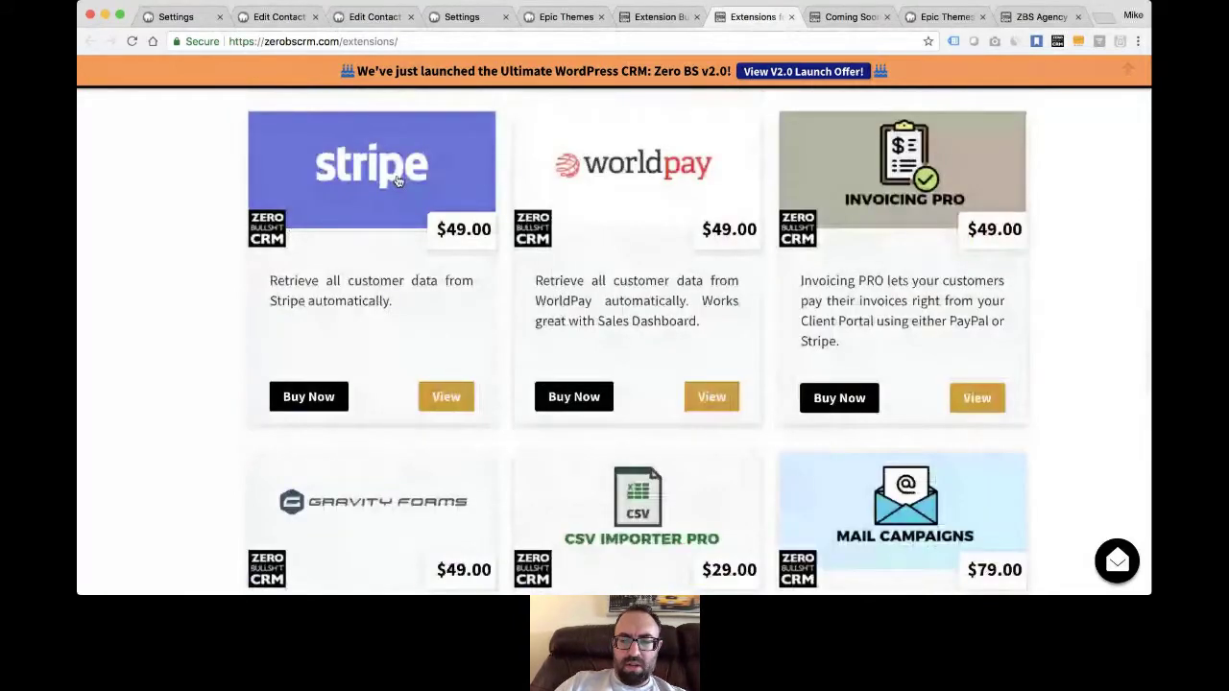
pyautogui.scroll(-10, 652, 391)
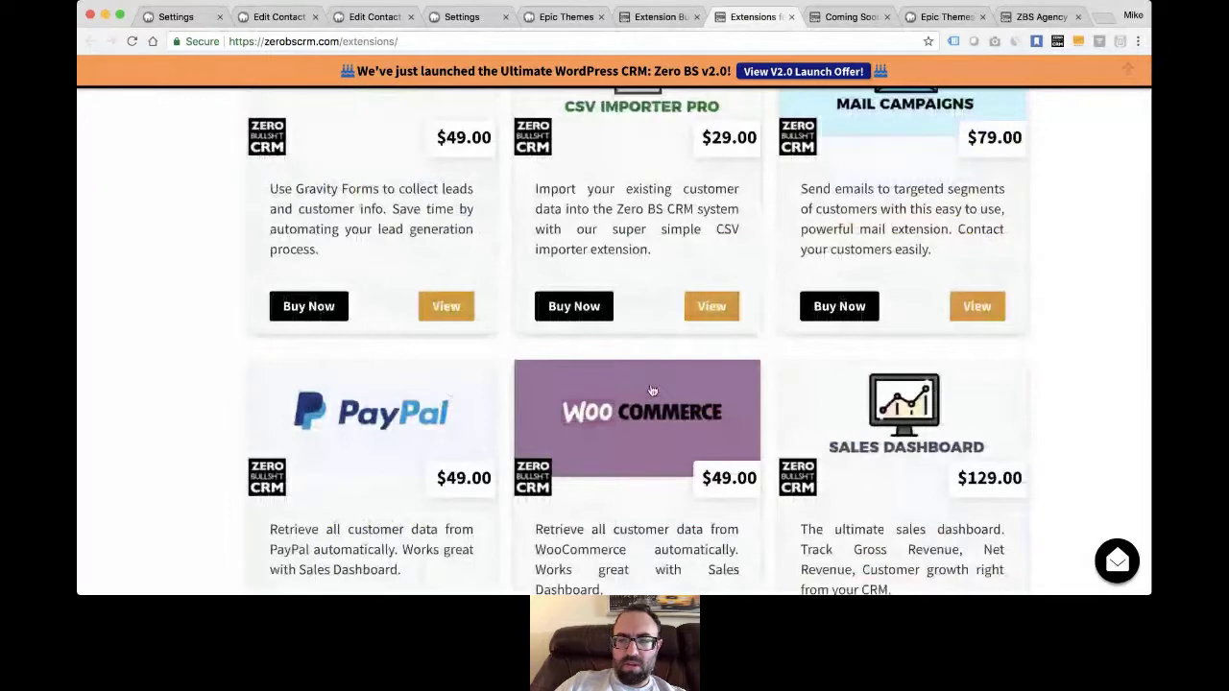
pyautogui.scroll(5, 909, 358)
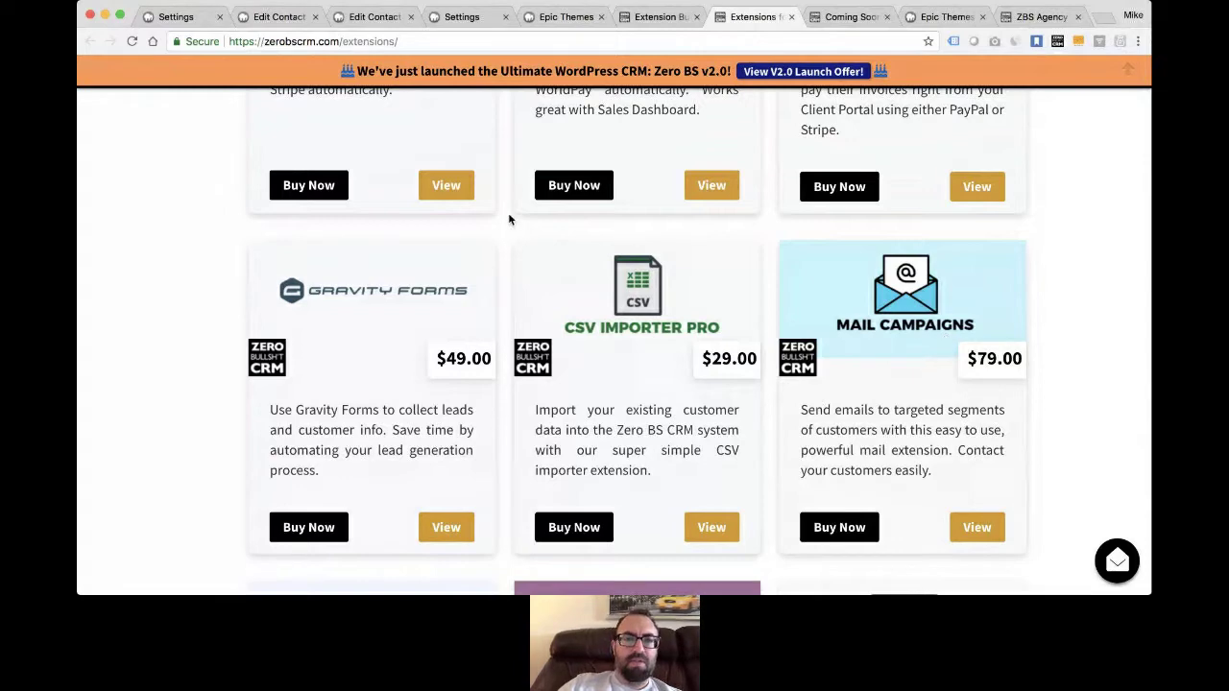
# - Check the Edit Contact page and Tools menu, then show the ZBS Agency client portal login
pyautogui.click(361, 19)
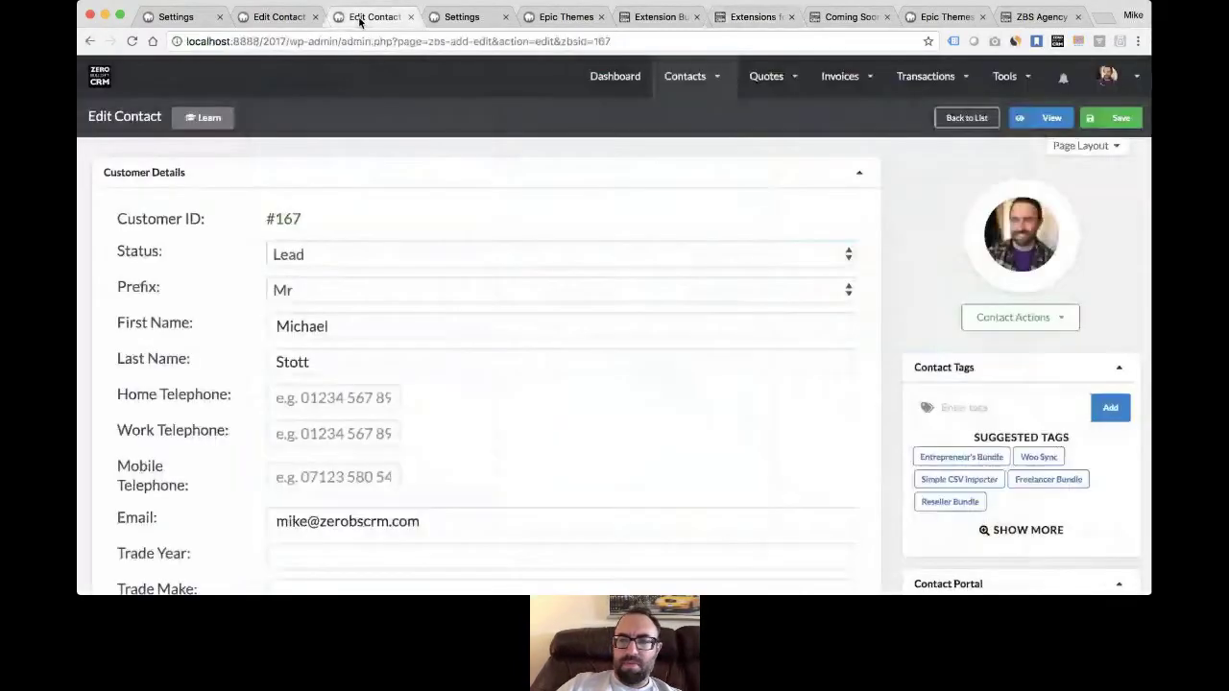
pyautogui.click(1005, 76)
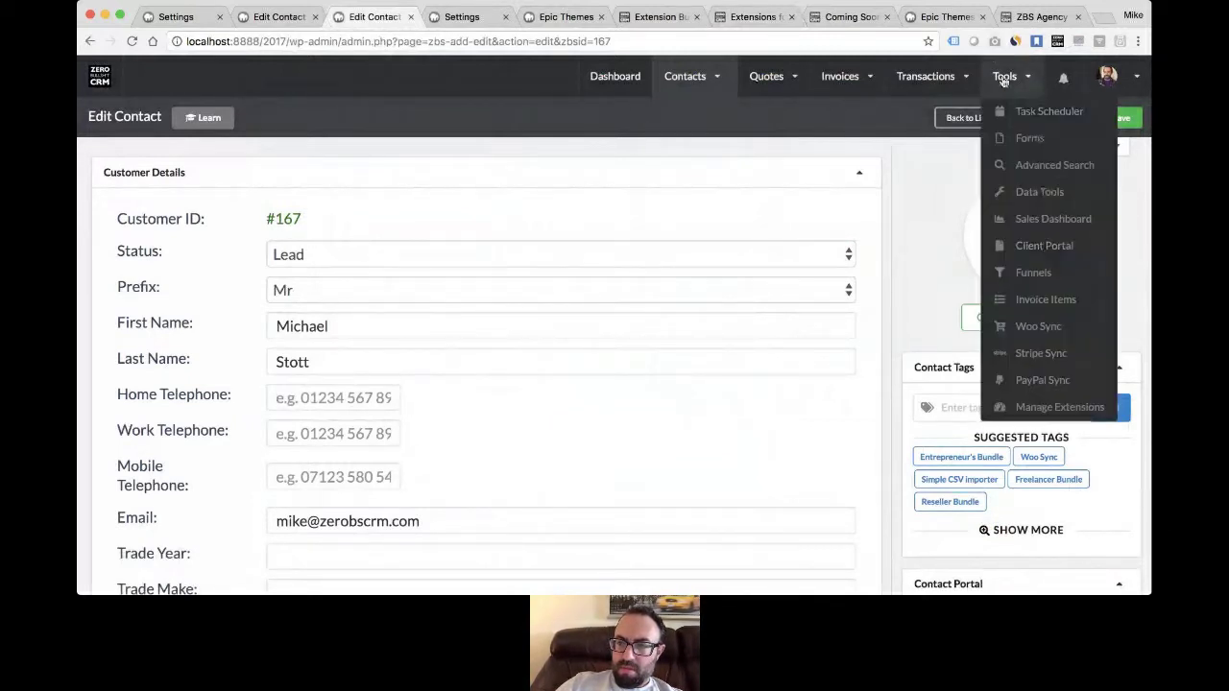
pyautogui.click(1042, 15)
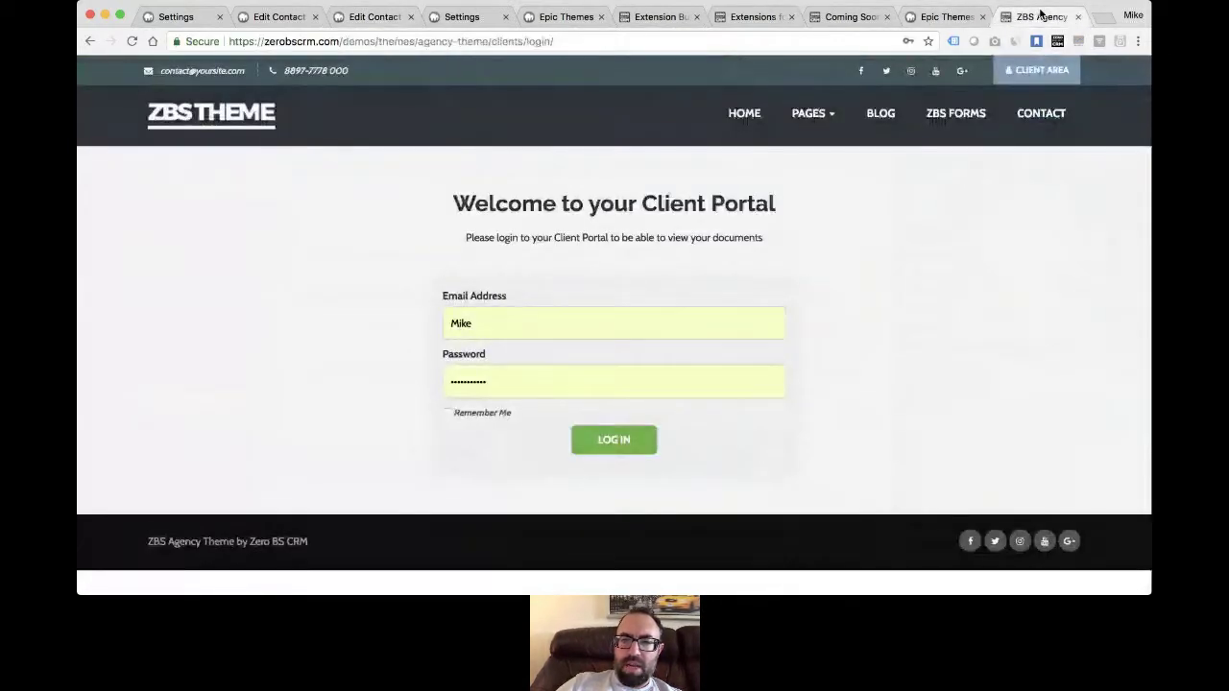
# - Replace the current web address with zerobscrm.com/kb/ to load the knowledgebase
pyautogui.click(355, 39)
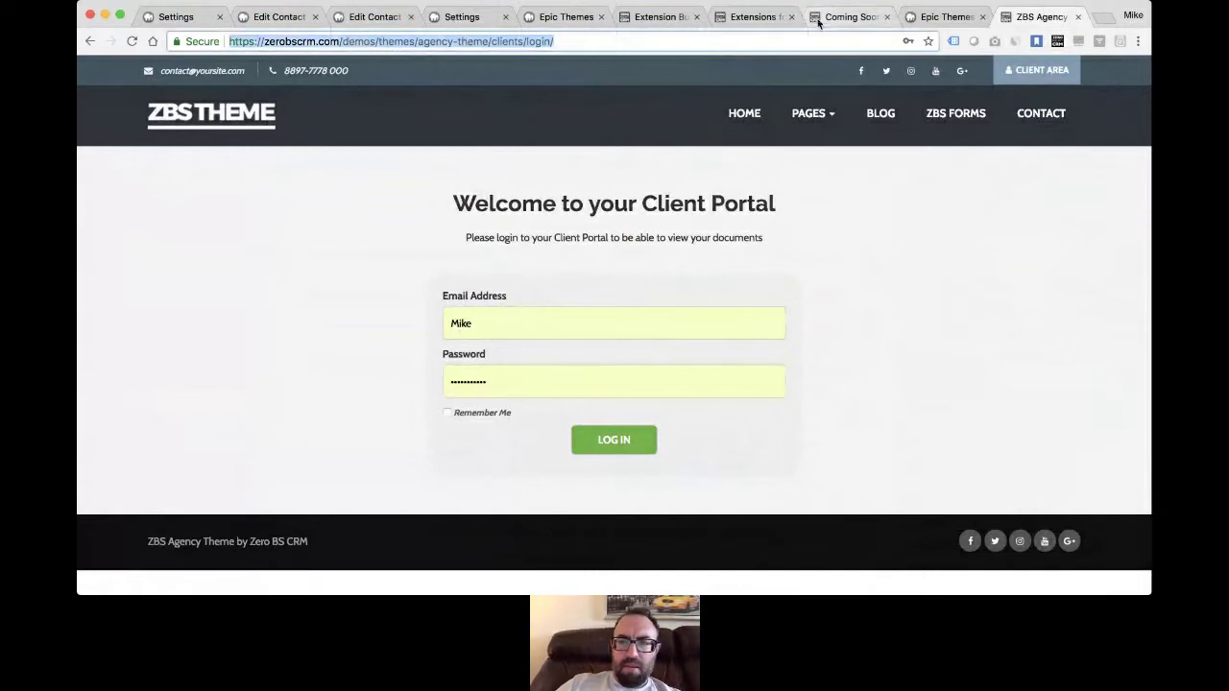
pyautogui.write('a')
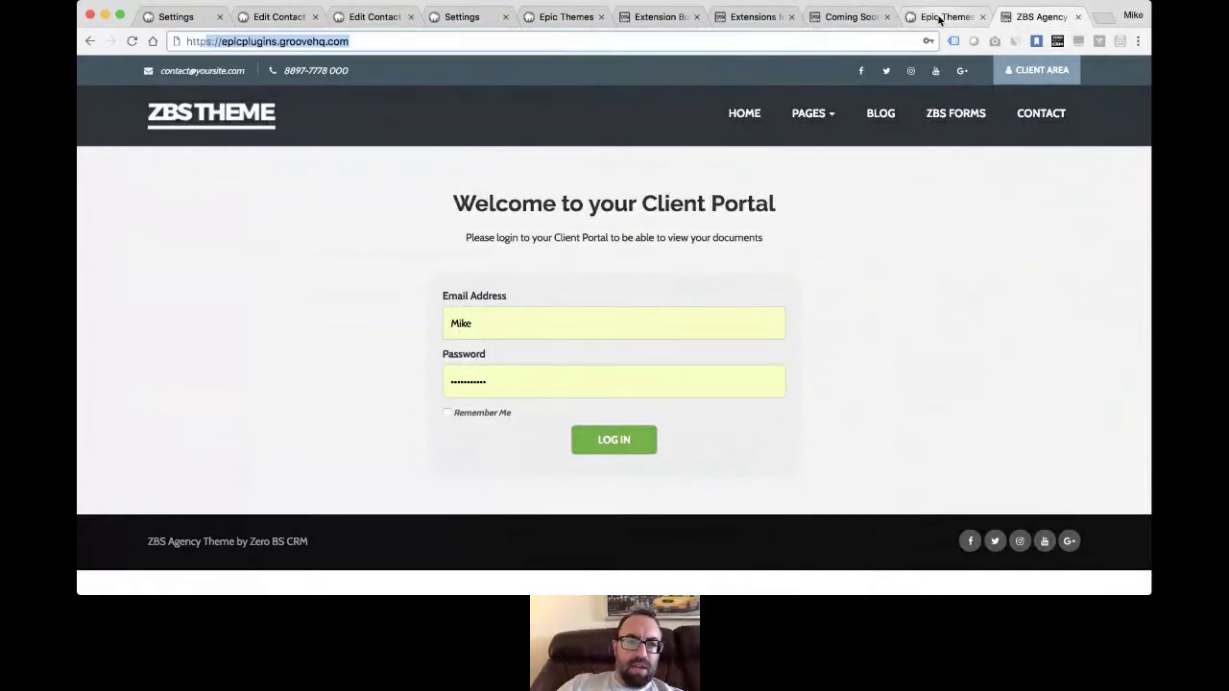
pyautogui.write('/z')
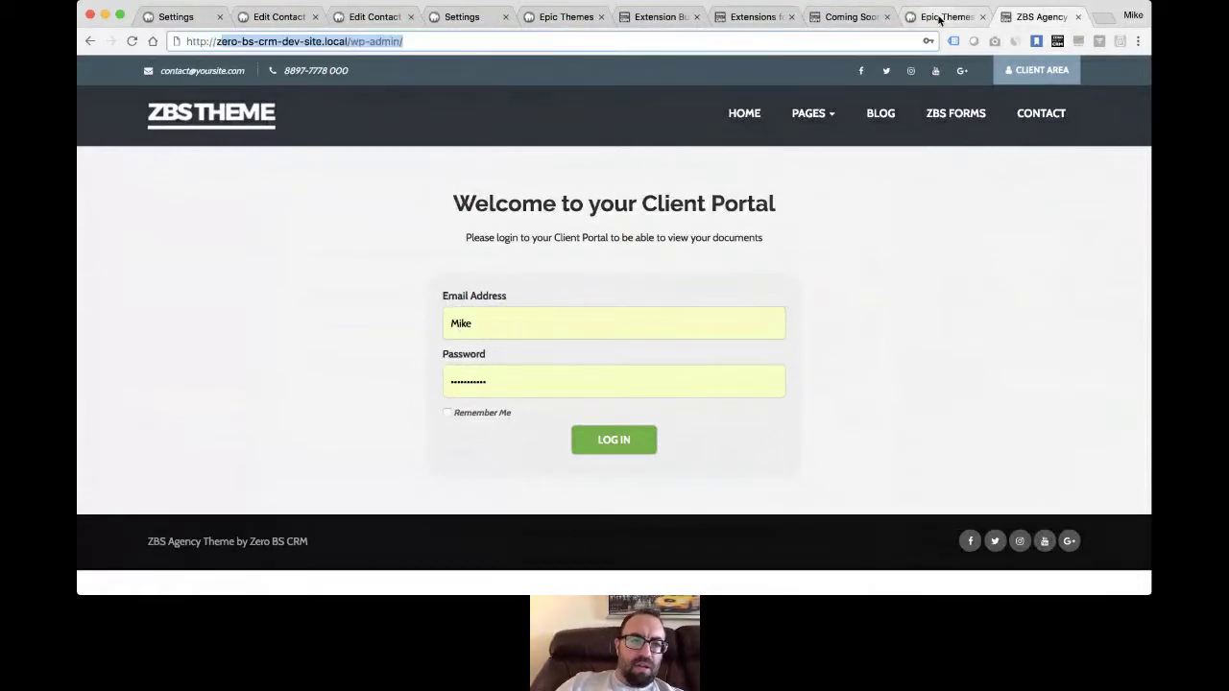
pyautogui.press('BackSpace')
pyautogui.write('ze')
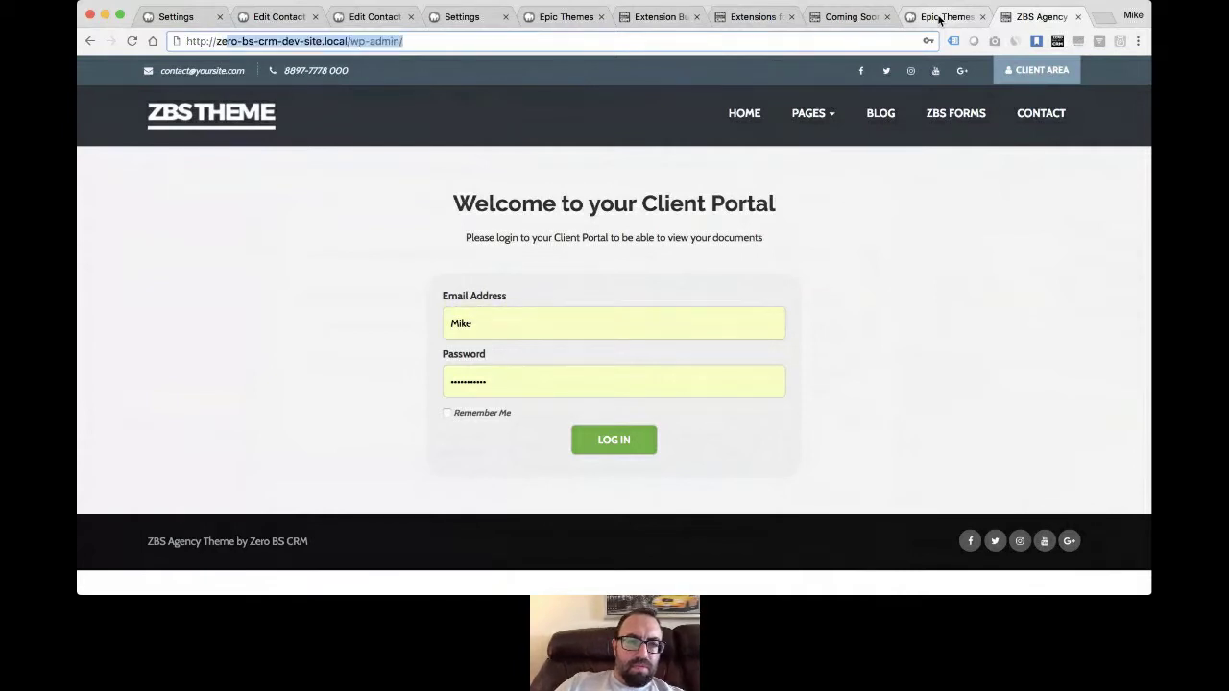
pyautogui.press('Right')
pyautogui.press('BackSpace')
pyautogui.press('super+a')
pyautogui.write('zerobscrm.com/')
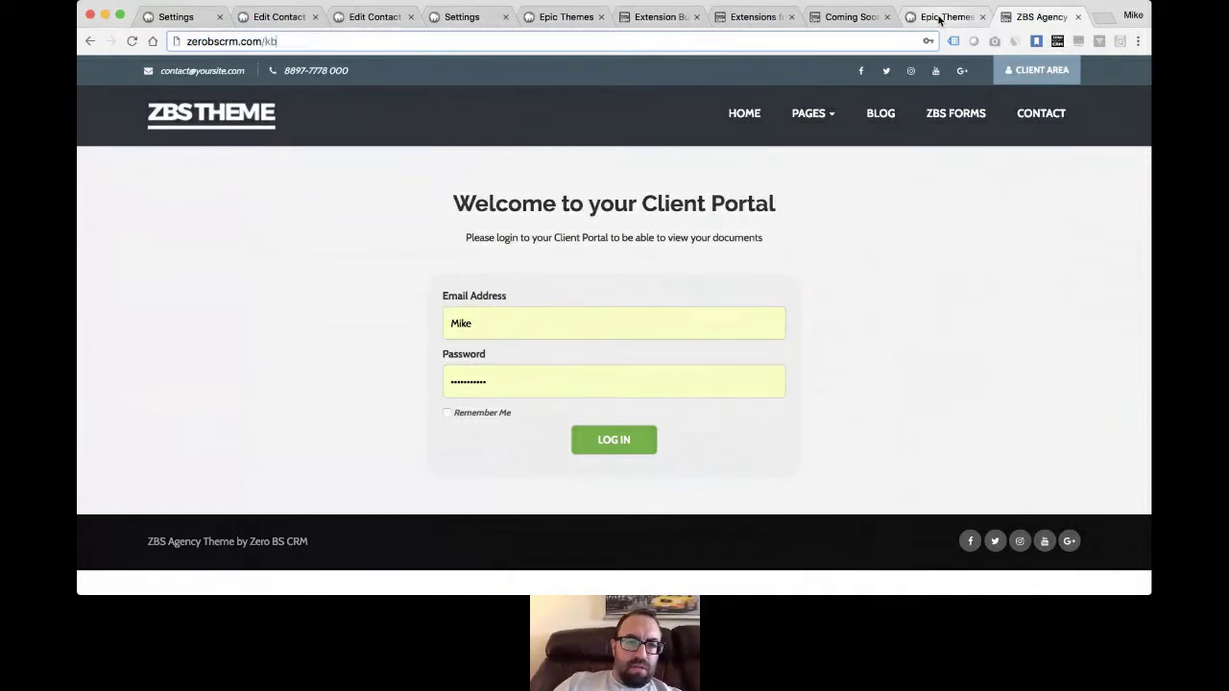
pyautogui.press('Return')
# - Open the Automation Triggers and Actions article via Zero BS CRM Extensions > Automations
pyautogui.scroll(-3, 449, 250)
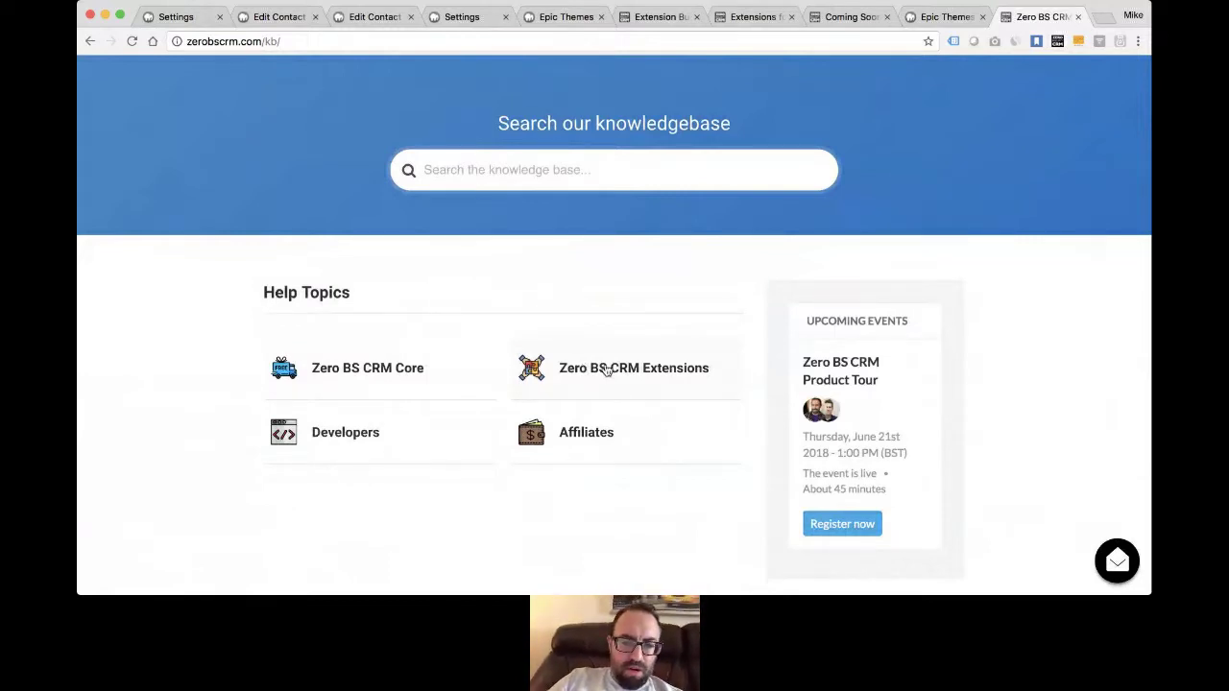
pyautogui.click(600, 368)
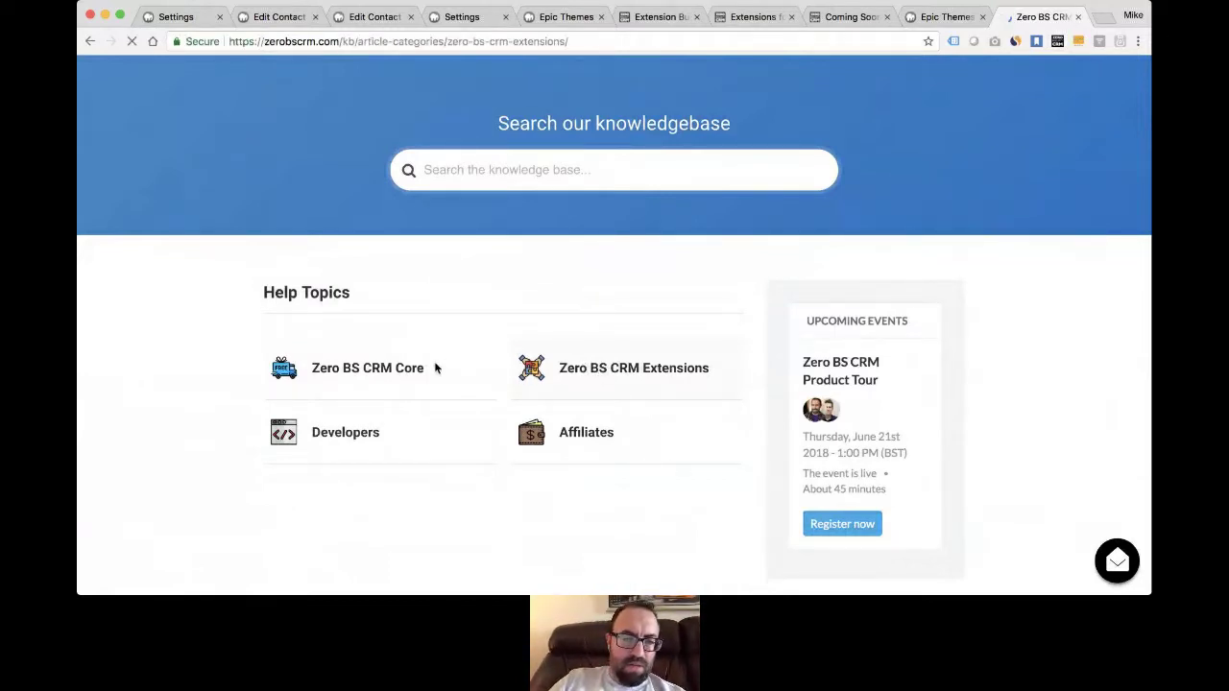
pyautogui.click(351, 421)
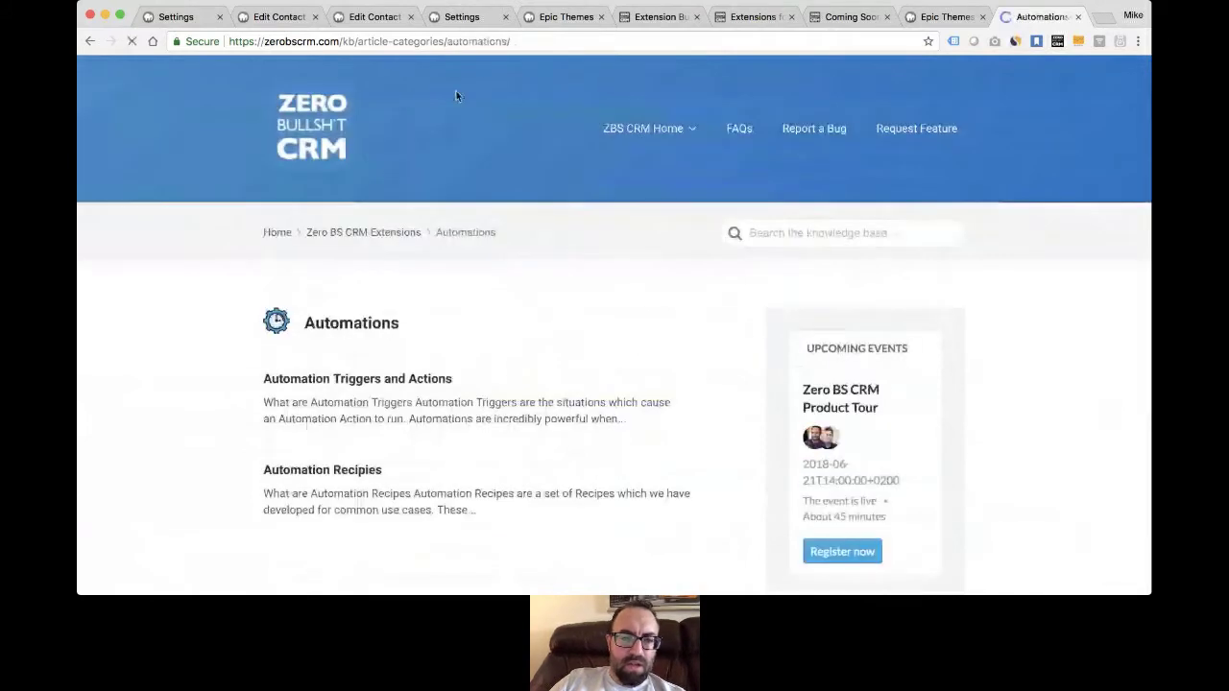
pyautogui.click(376, 382)
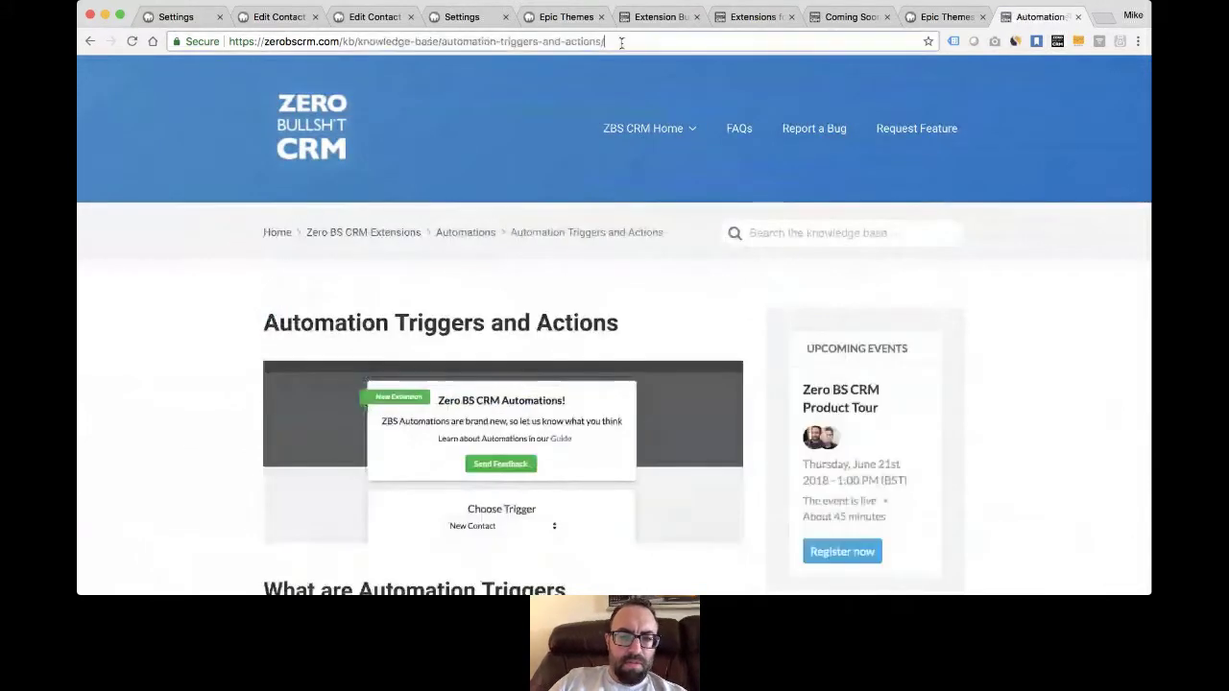
pyautogui.click(619, 41)
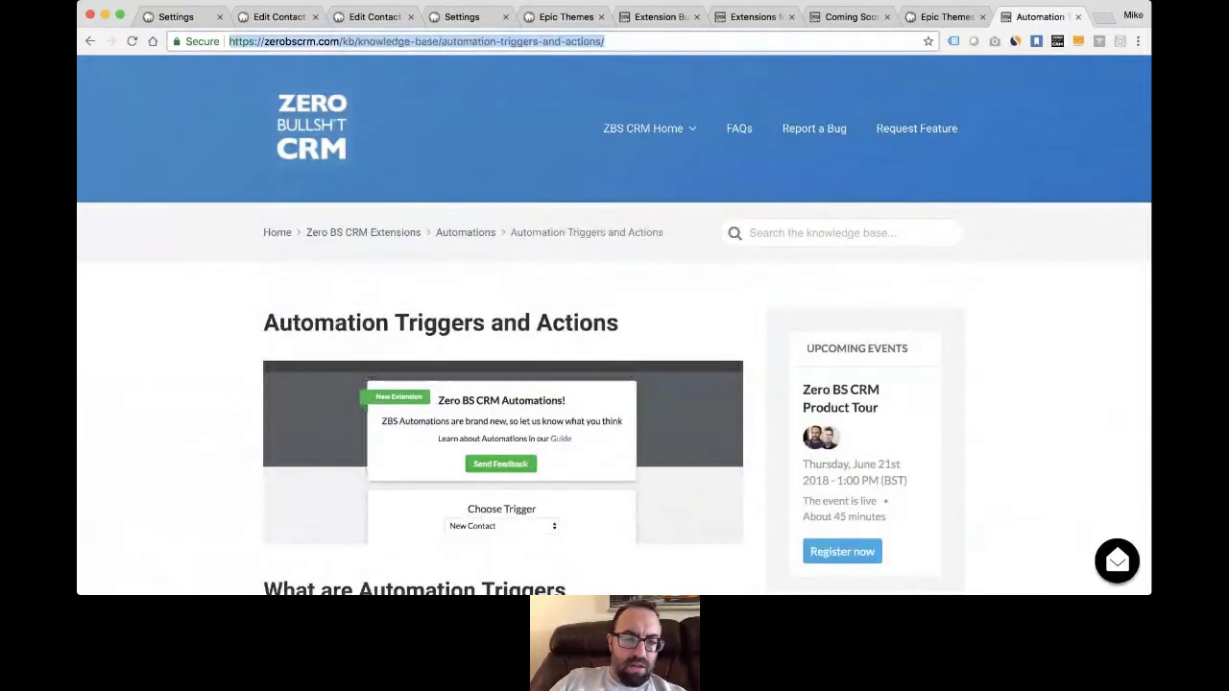
# - Read down the article to the Automation Actions list: Assign to, Send email to, Distribute to
pyautogui.scroll(-10, 335, 394)
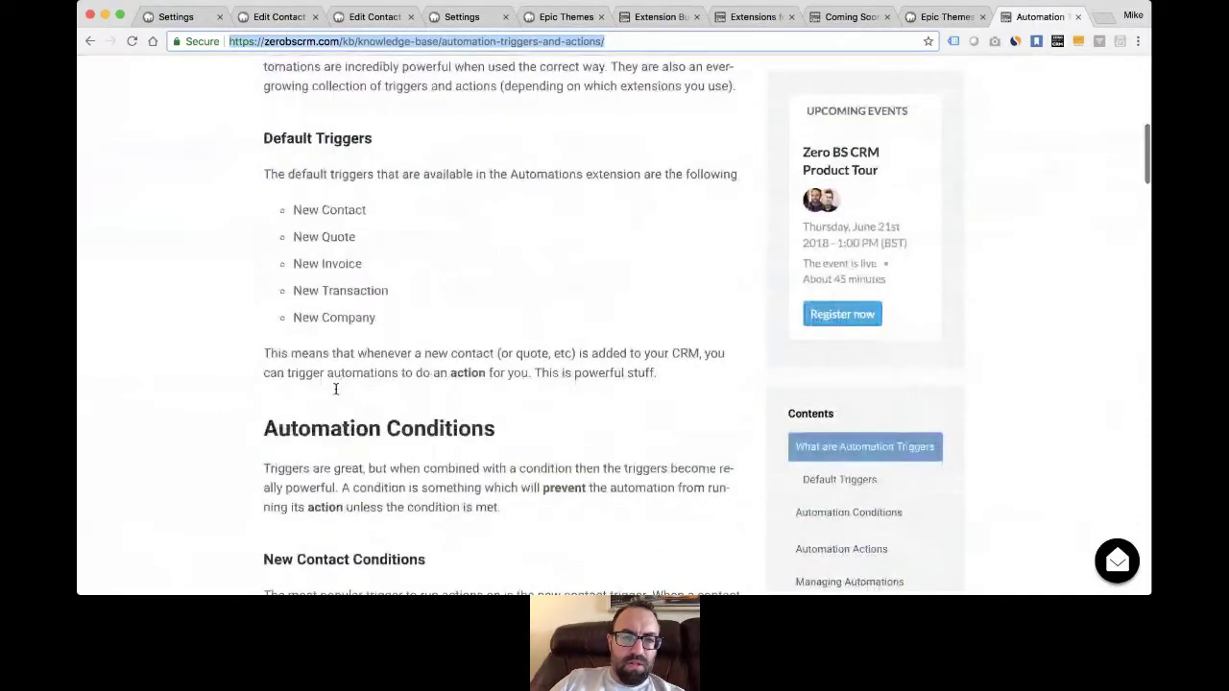
pyautogui.scroll(-1, 402, 171)
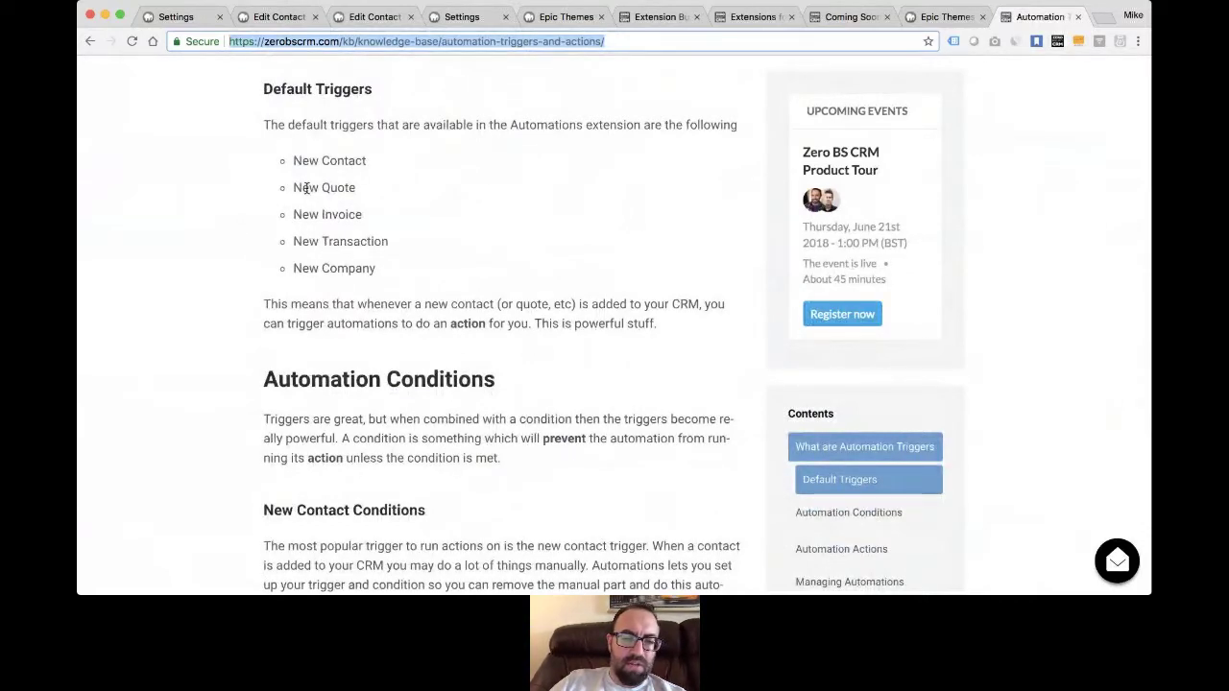
pyautogui.scroll(-5, 323, 260)
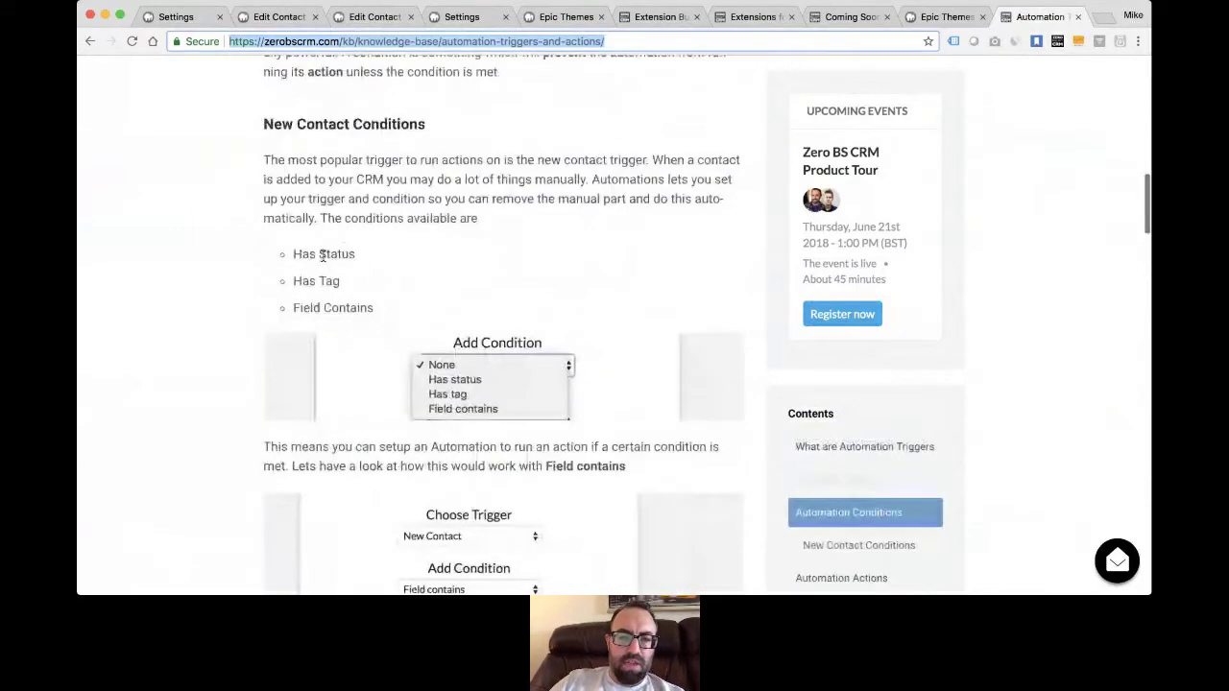
pyautogui.scroll(-3, 322, 254)
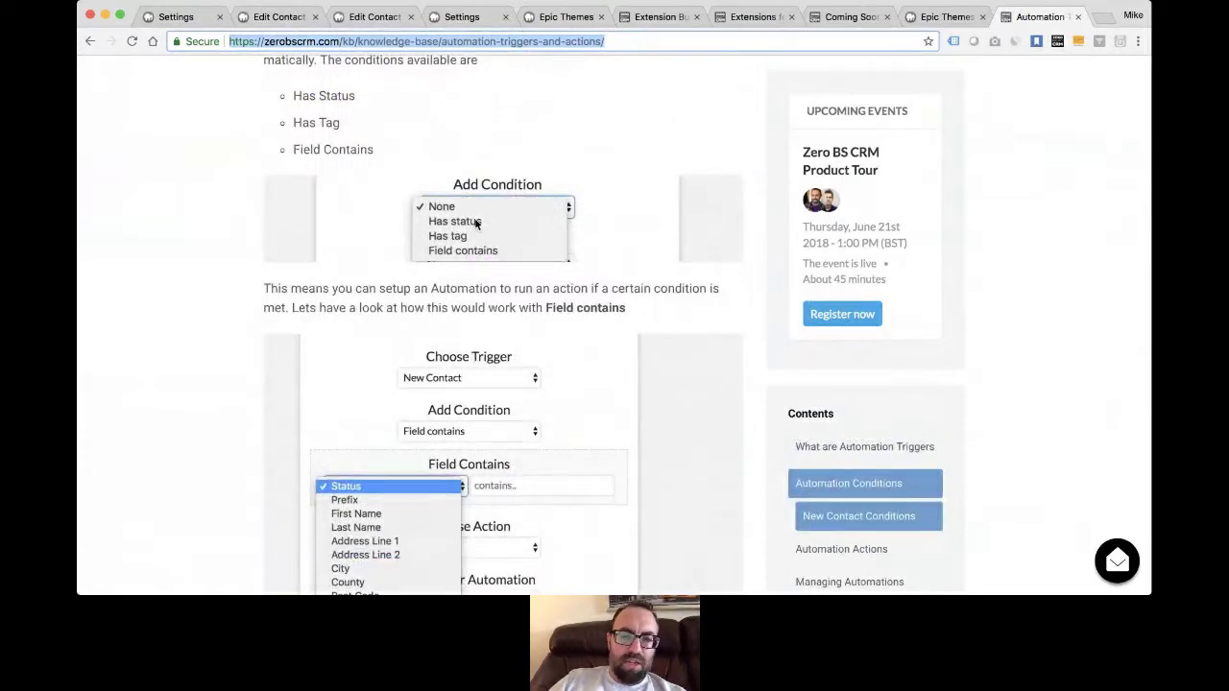
pyautogui.scroll(-4, 484, 307)
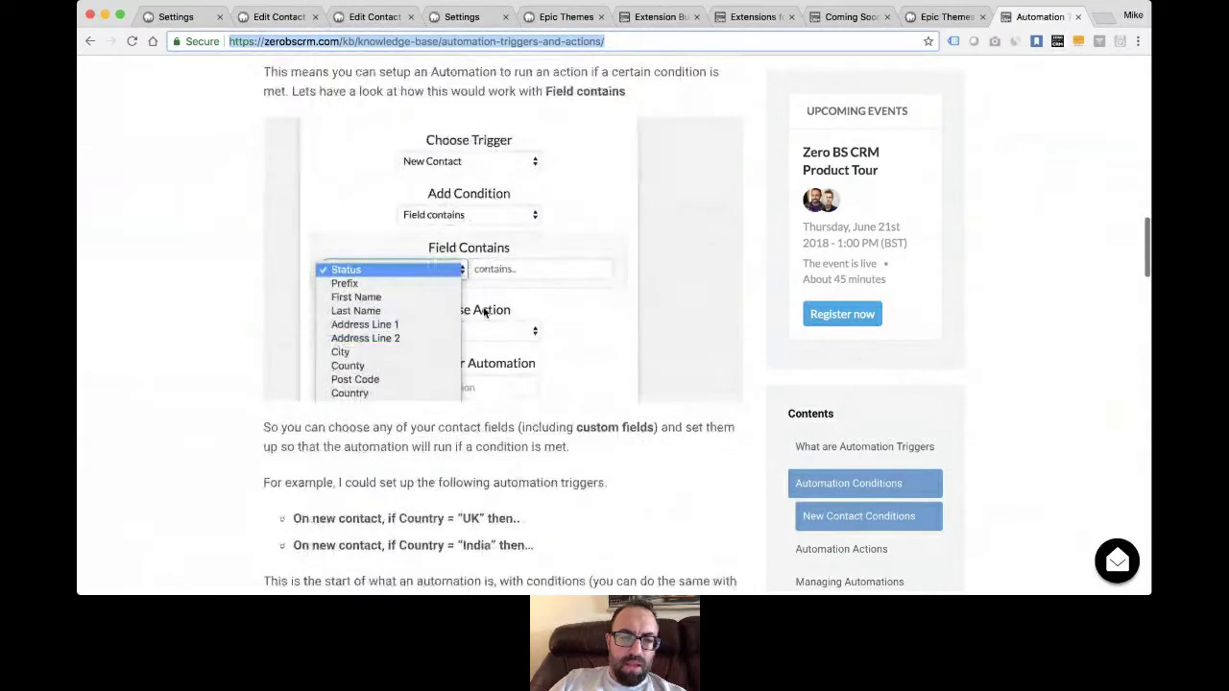
pyautogui.scroll(-12, 485, 312)
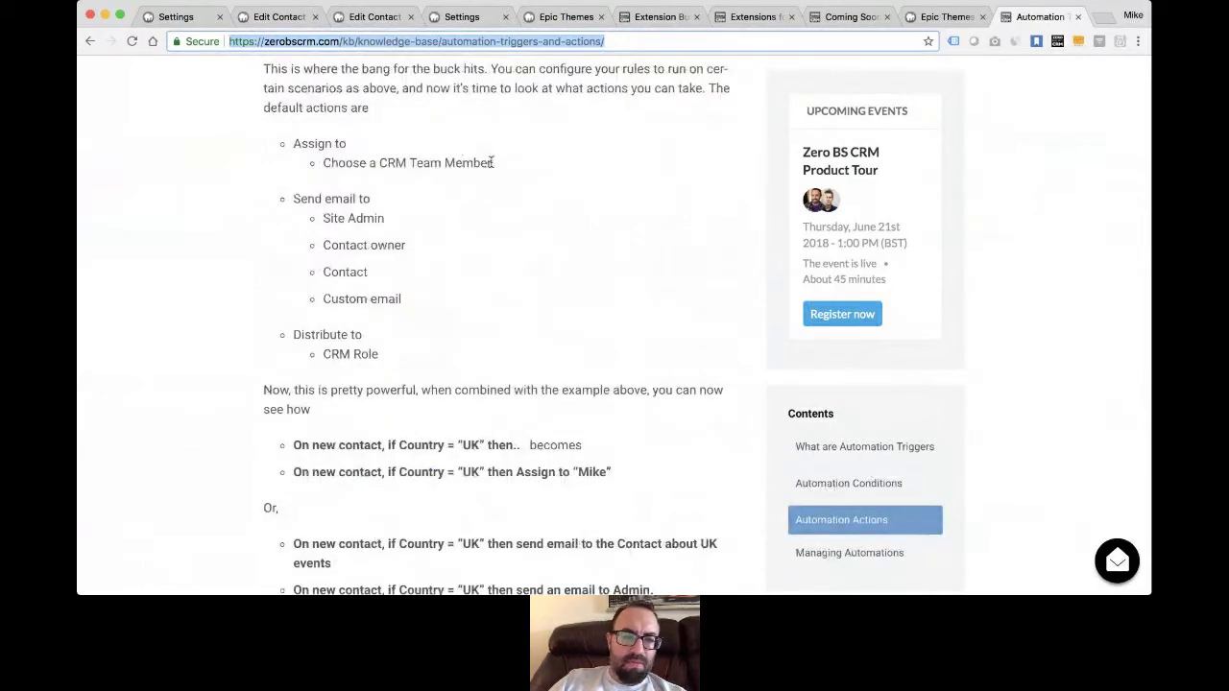
pyautogui.scroll(-2, 471, 239)
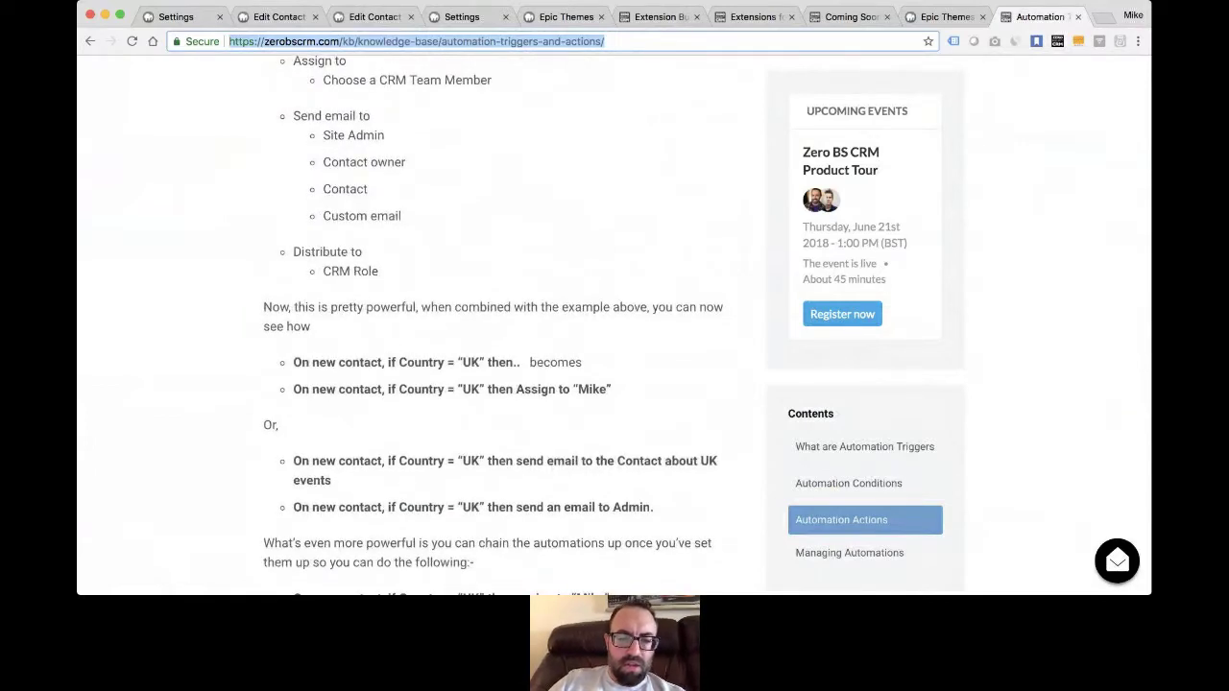
pyautogui.press('super+Tab')
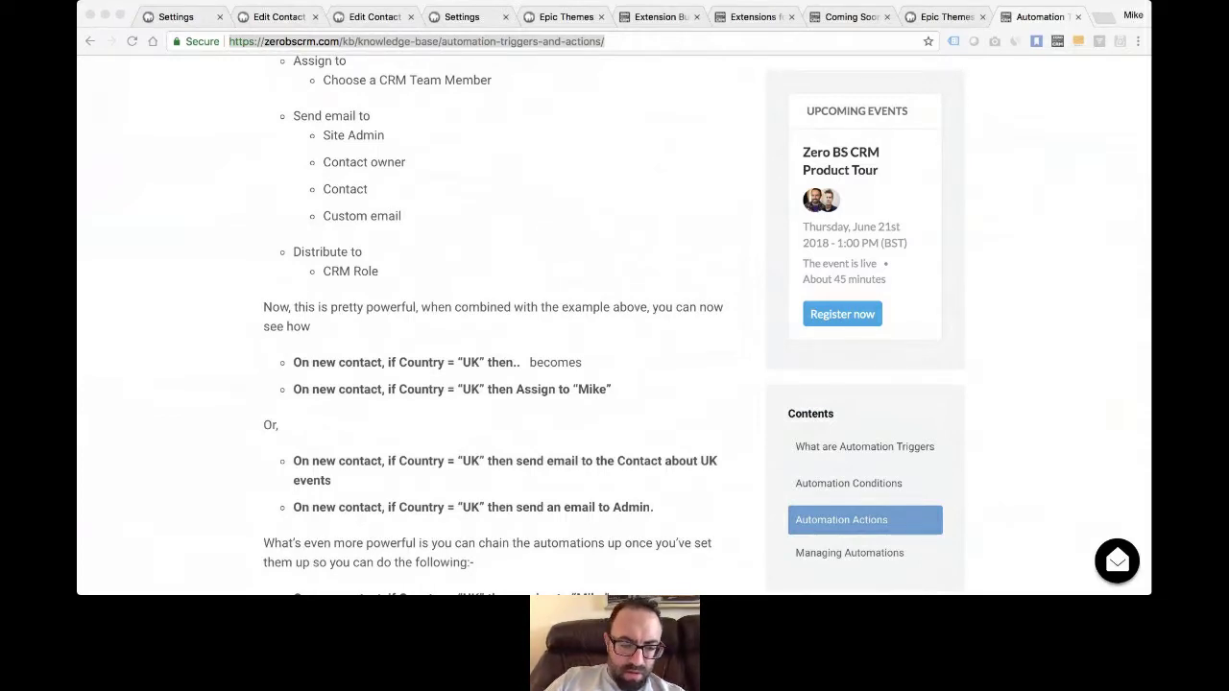
pyautogui.click(346, 38)
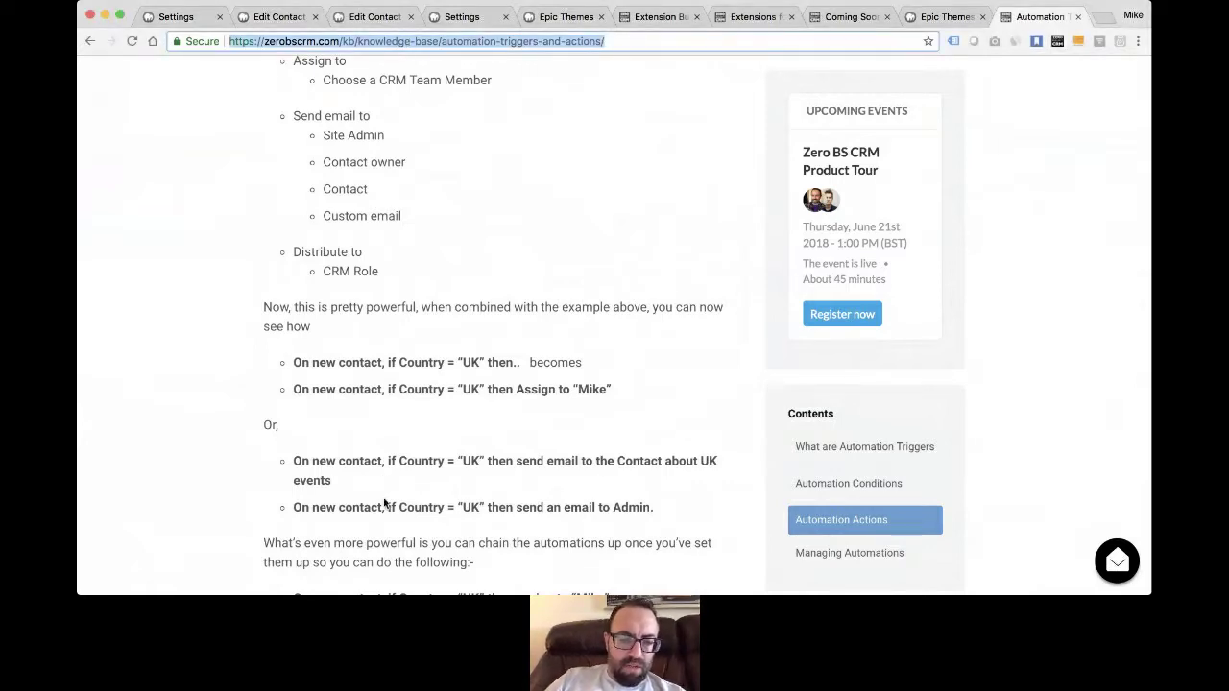
pyautogui.press('super+Tab')
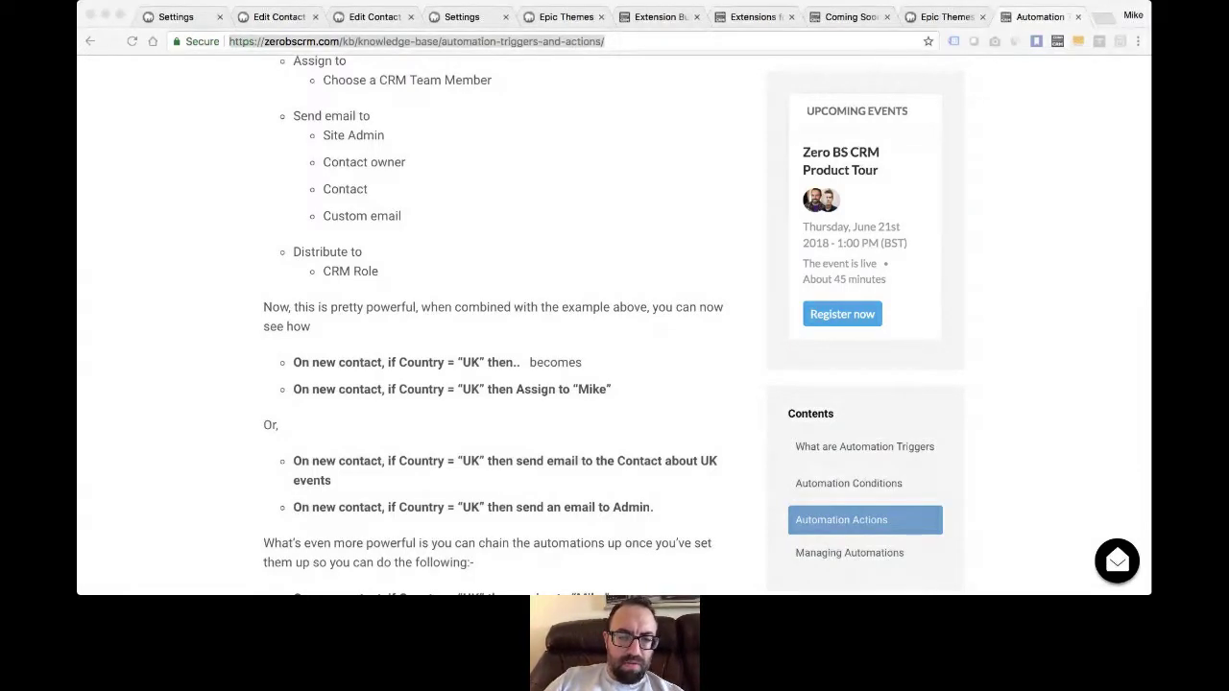
pyautogui.click(402, 257)
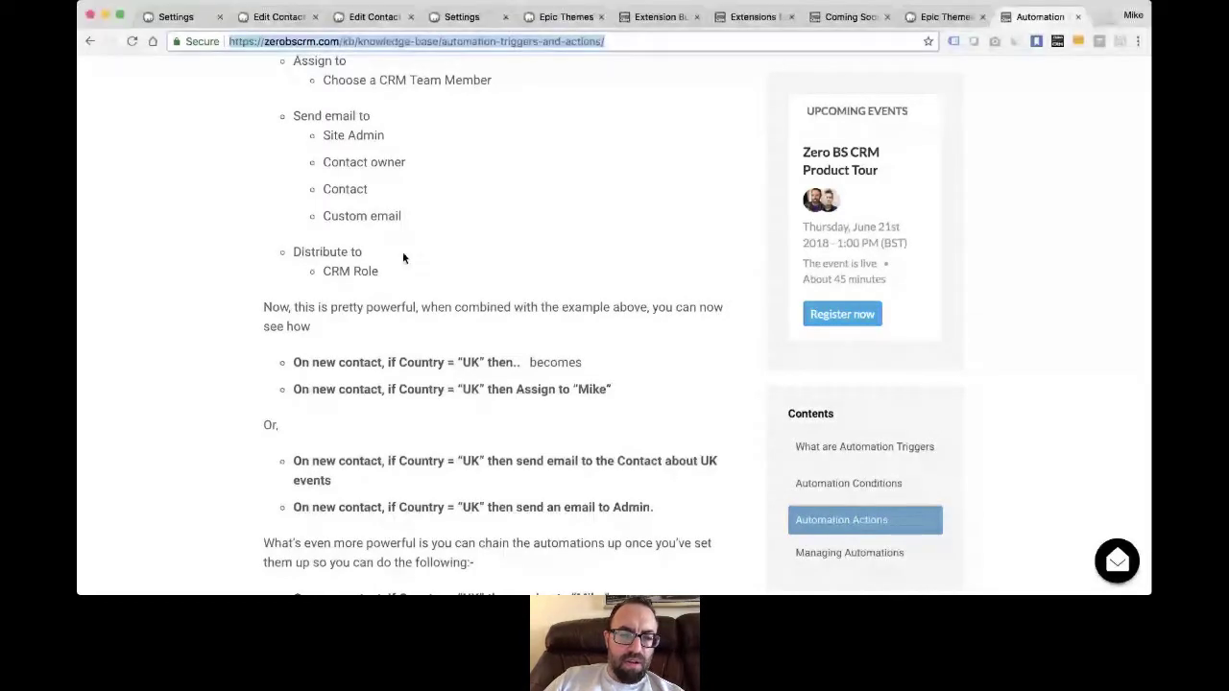
# - Scroll through the remainder of the automations knowledgebase article
pyautogui.scroll(-10, 402, 257)
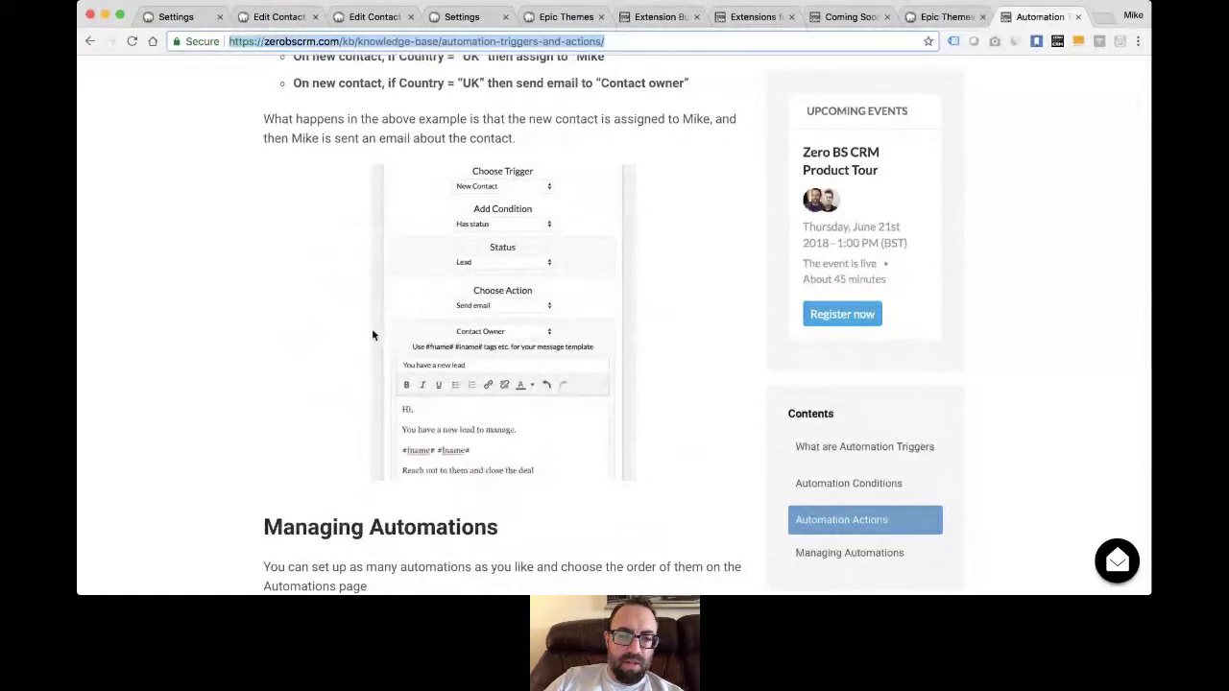
pyautogui.scroll(-1, 372, 334)
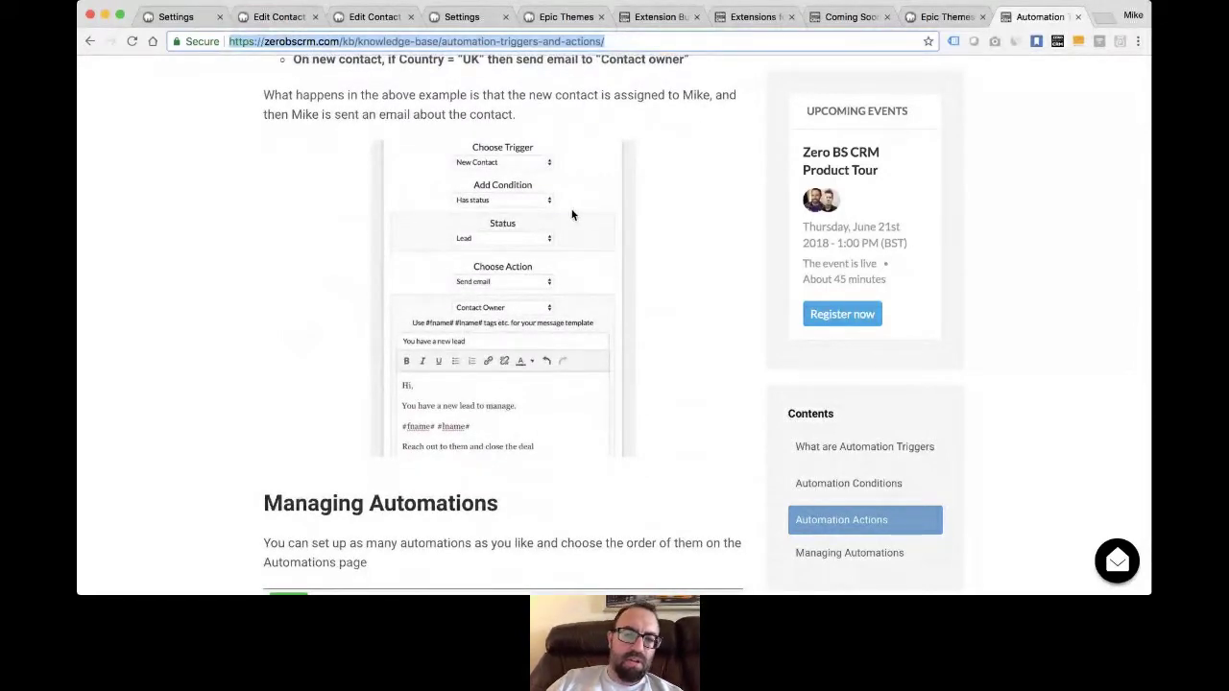
pyautogui.scroll(-4, 480, 288)
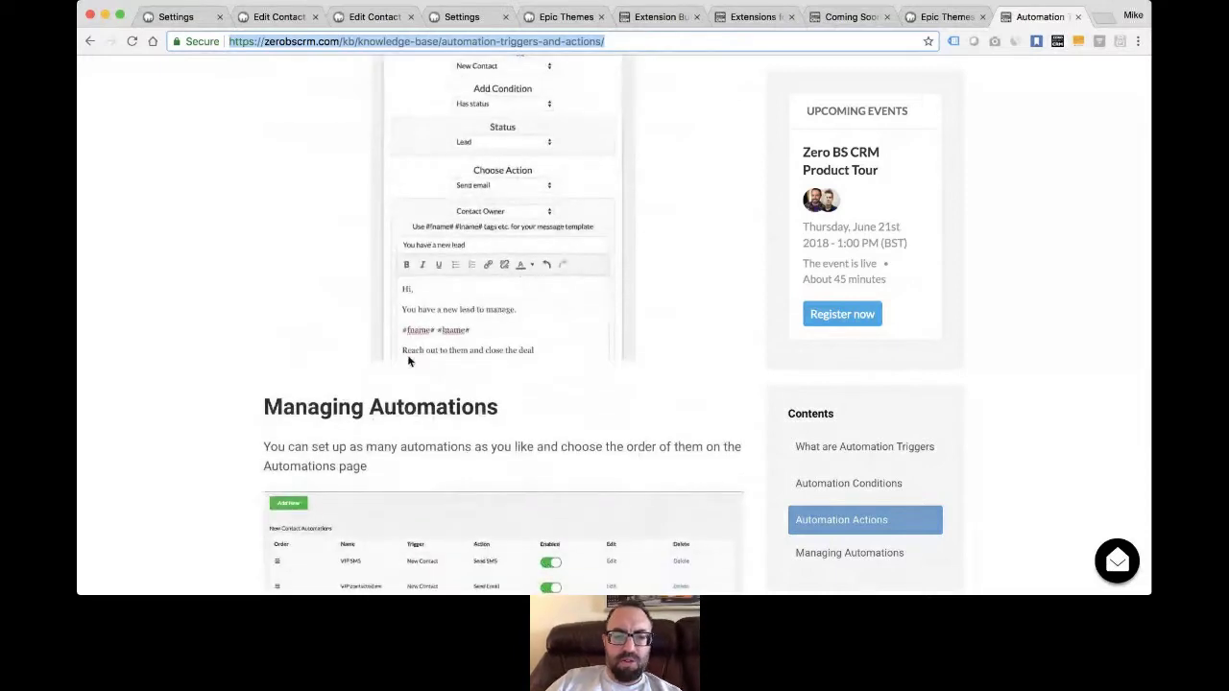
pyautogui.scroll(-5, 407, 360)
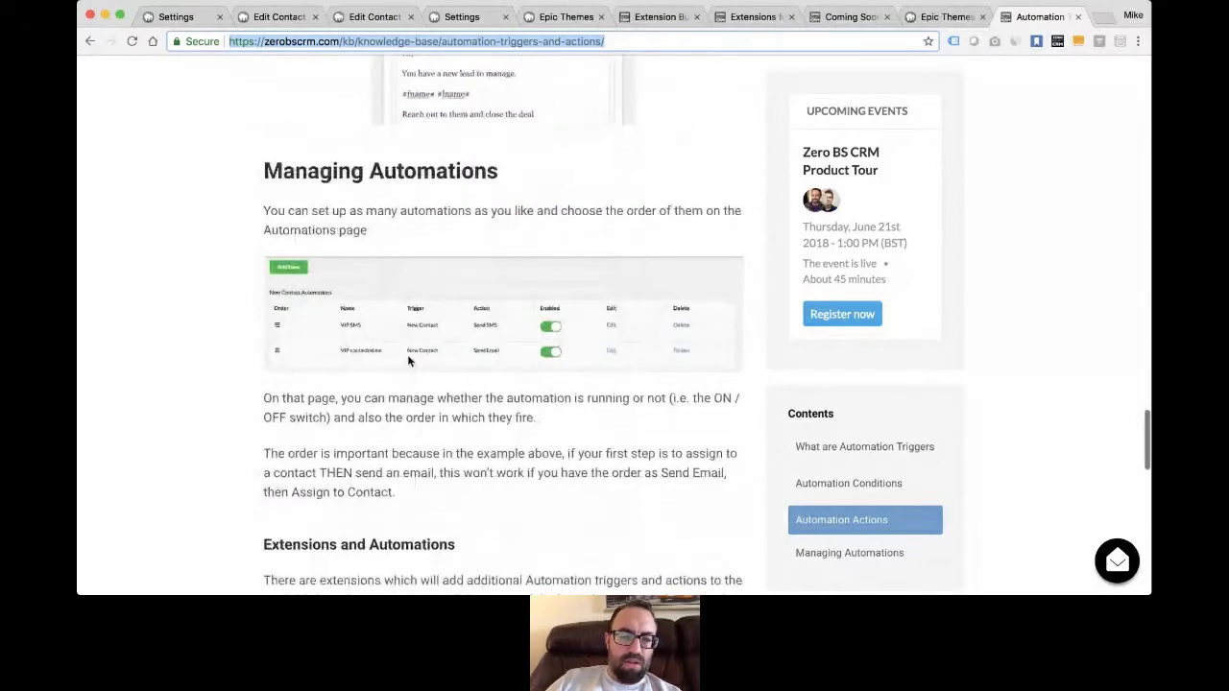
pyautogui.scroll(-1, 422, 374)
pyautogui.scroll(-2, 436, 382)
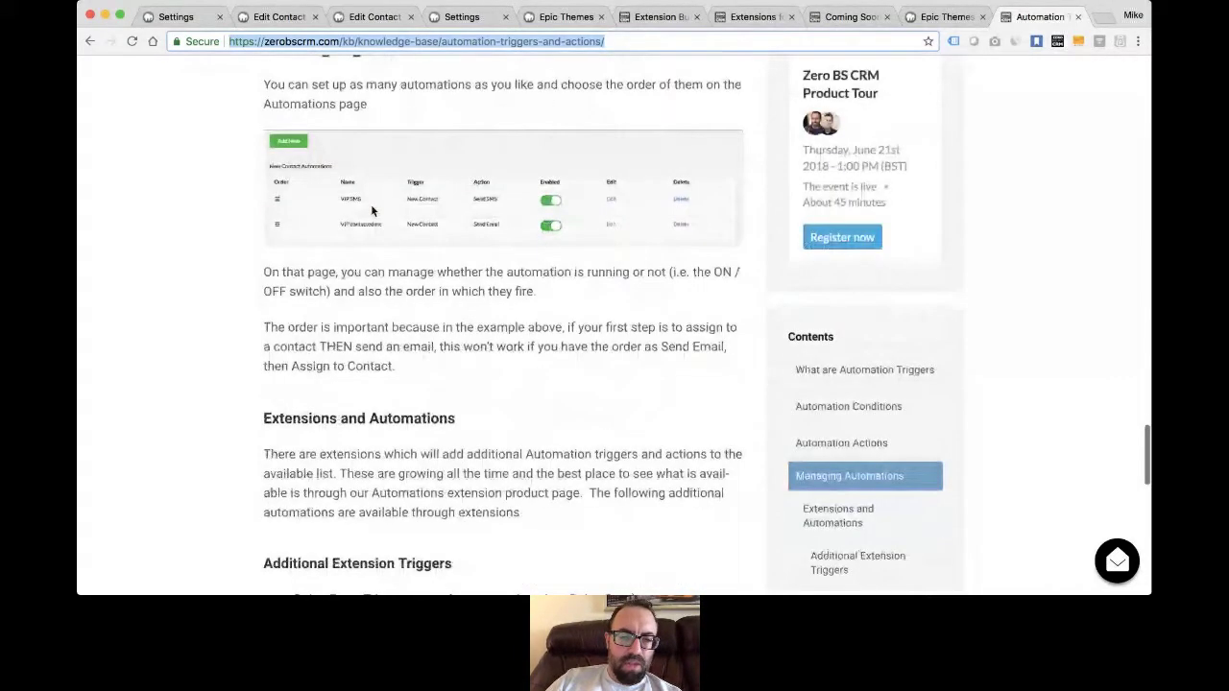
pyautogui.scroll(-2, 526, 374)
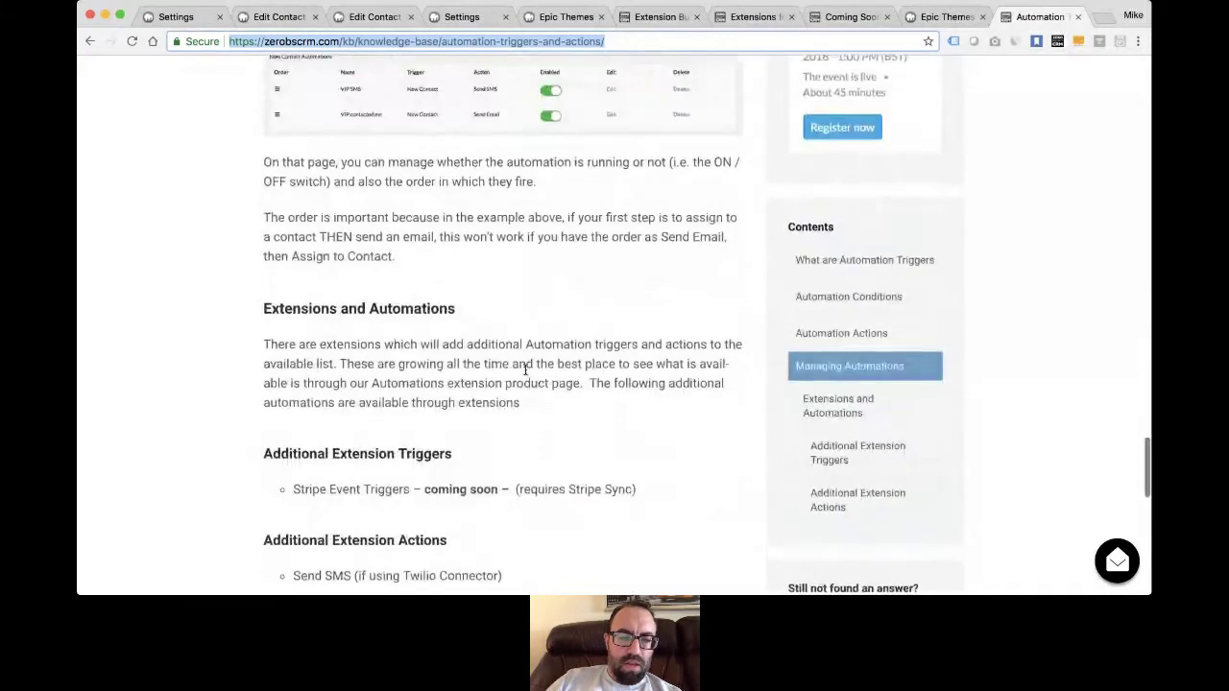
pyautogui.scroll(-3, 527, 372)
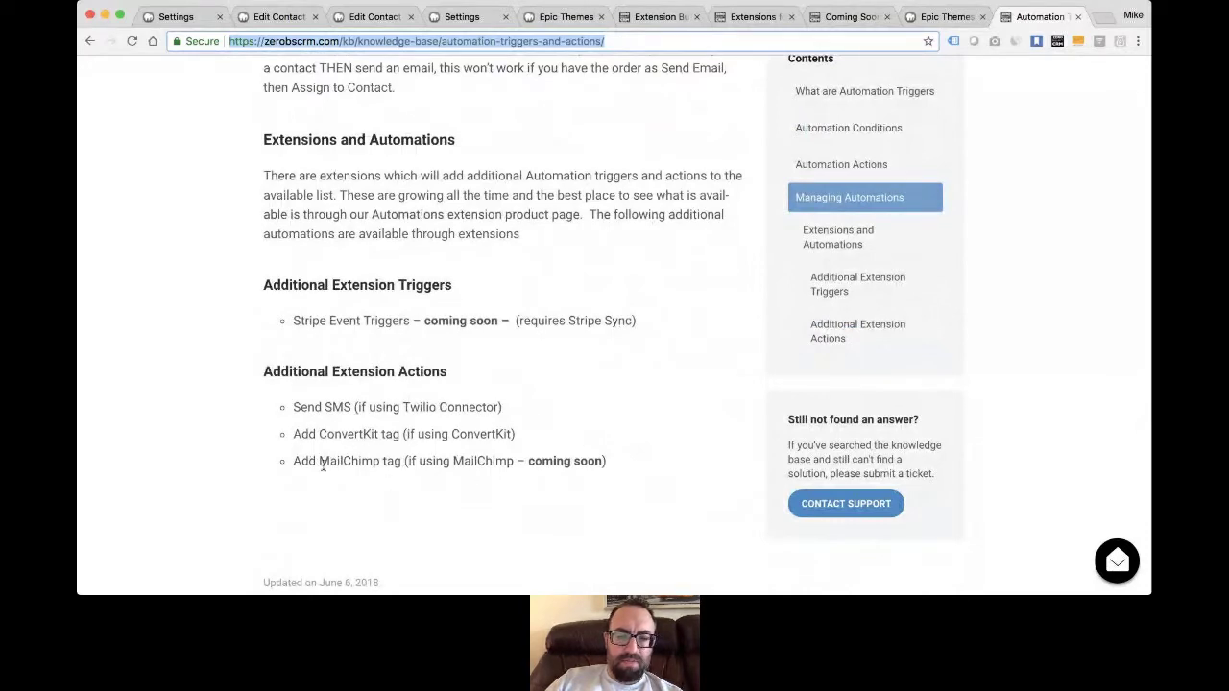
pyautogui.scroll(2, 633, 368)
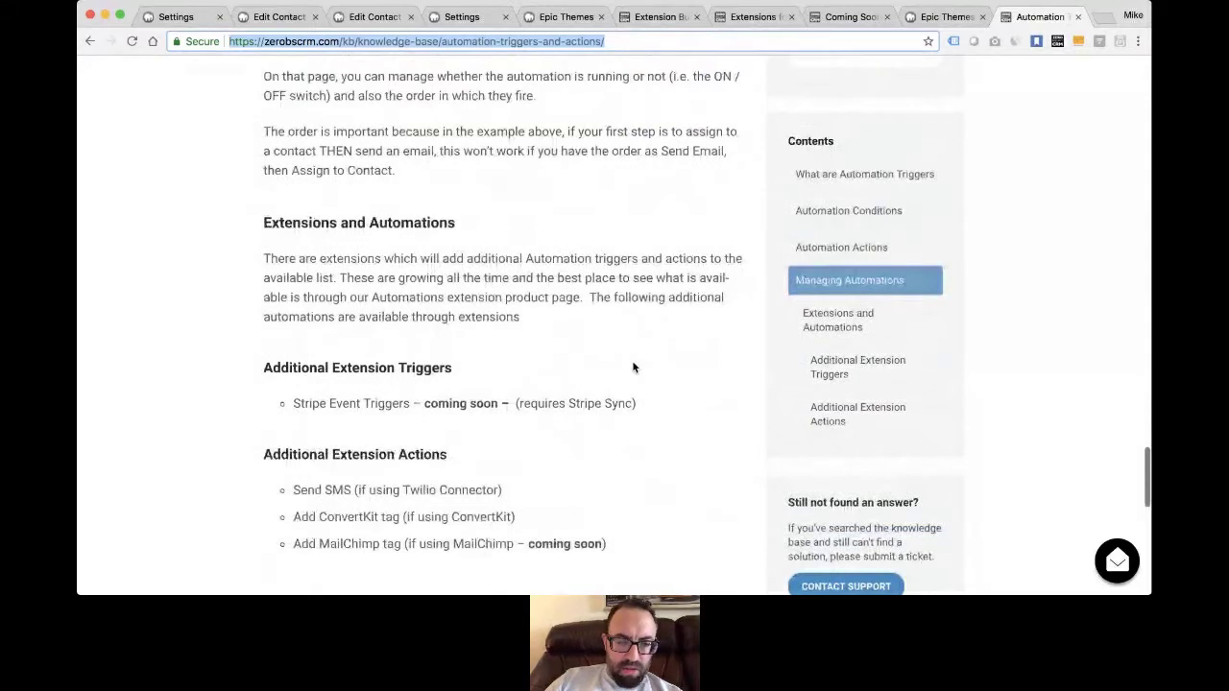
# - Glance at the Extensions store, then return to the portal page for ticket #56479
pyautogui.press('super+Tab')
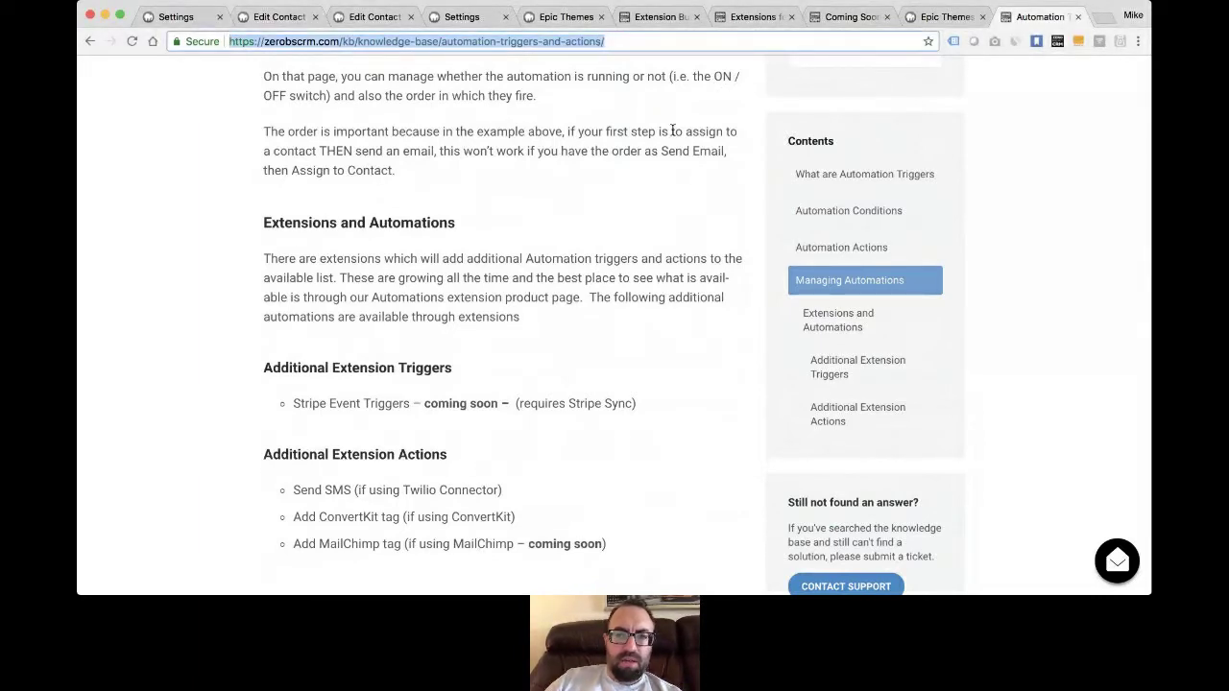
pyautogui.click(736, 20)
pyautogui.click(552, 21)
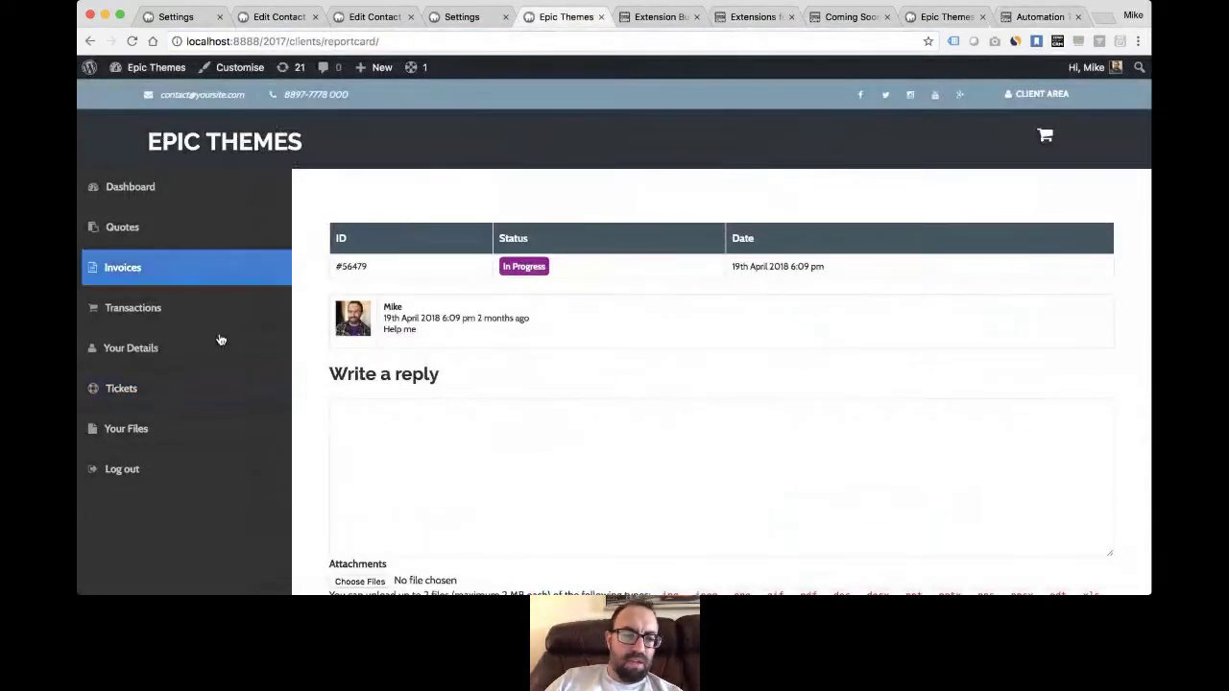
# - Go from the Settings page to the admin Dashboard with its sales funnel and revenue chart
pyautogui.click(465, 19)
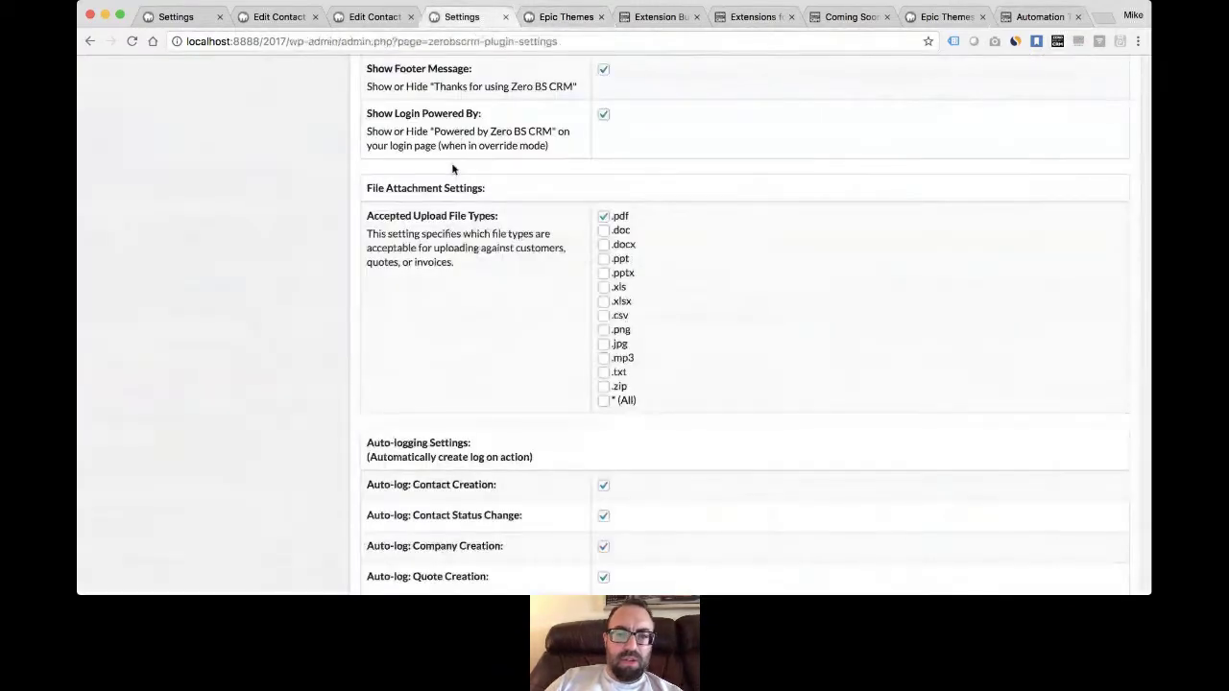
pyautogui.scroll(15, 454, 170)
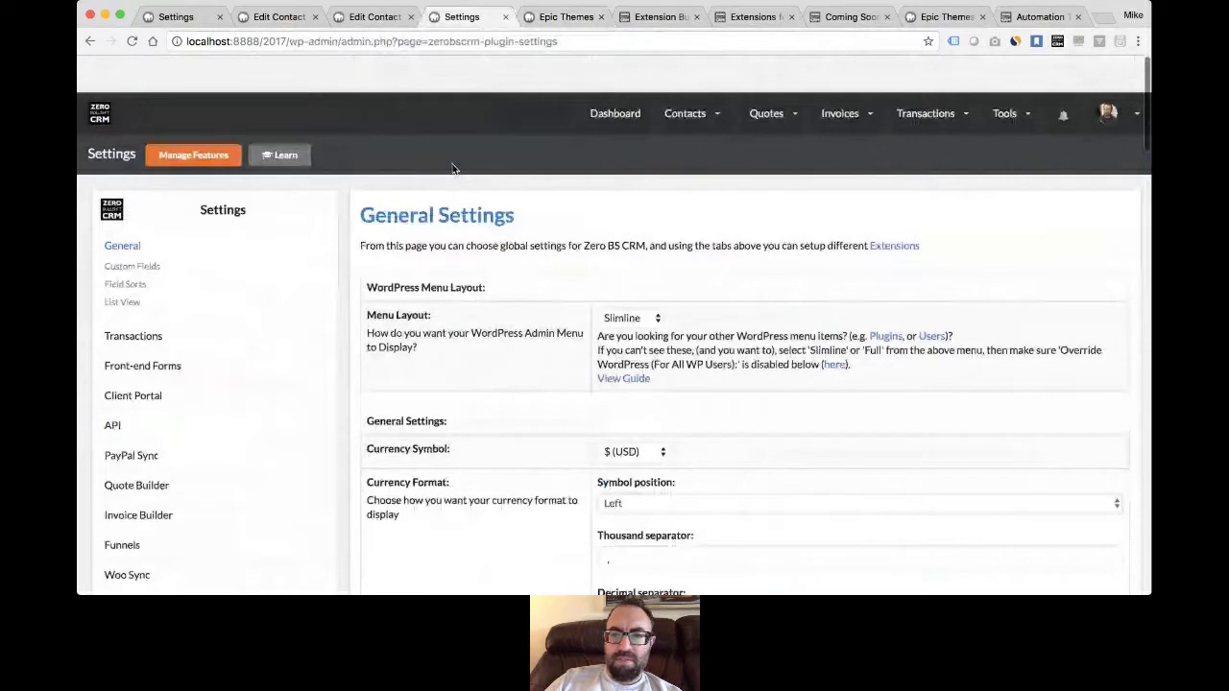
pyautogui.moveTo(1008, 76)
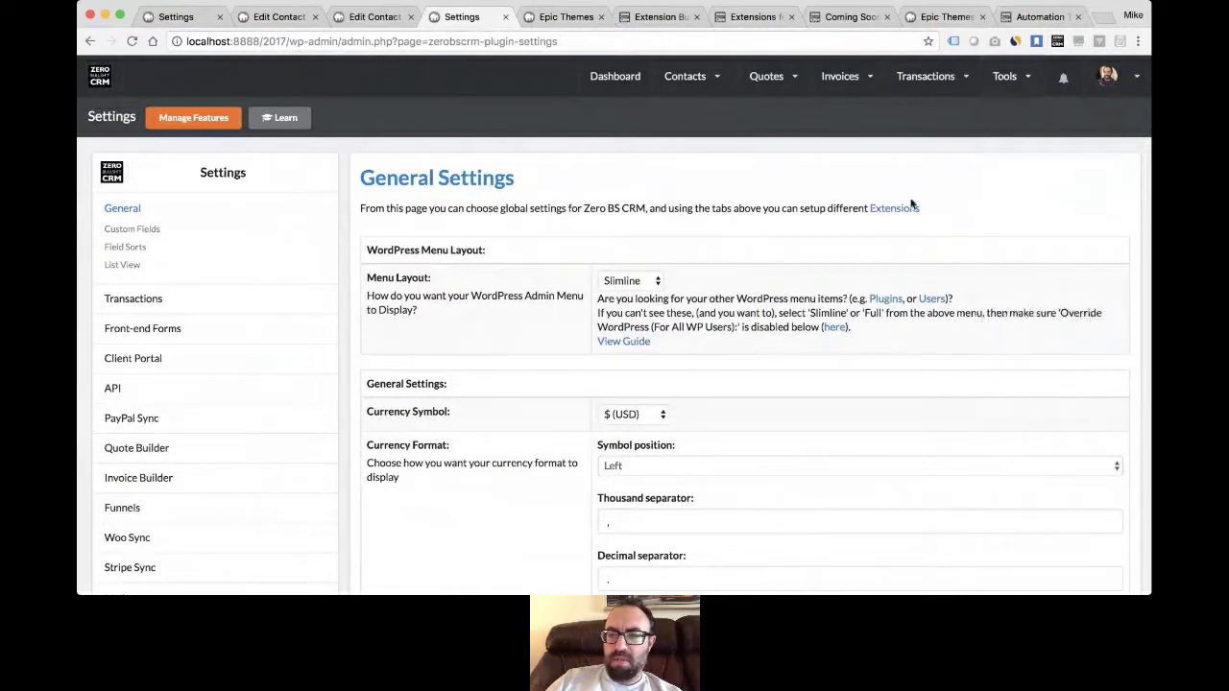
pyautogui.click(608, 83)
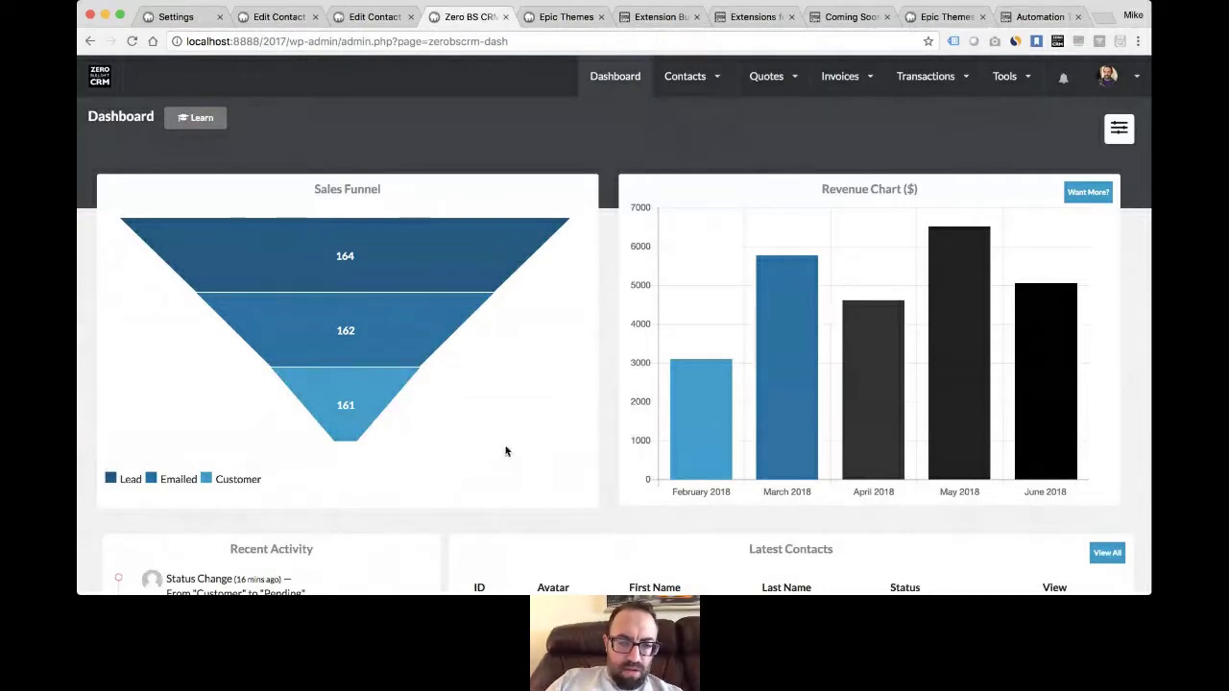
# - Look over the Coming Soon extensions voting list, with Ninja Forms at 7 votes
pyautogui.click(847, 19)
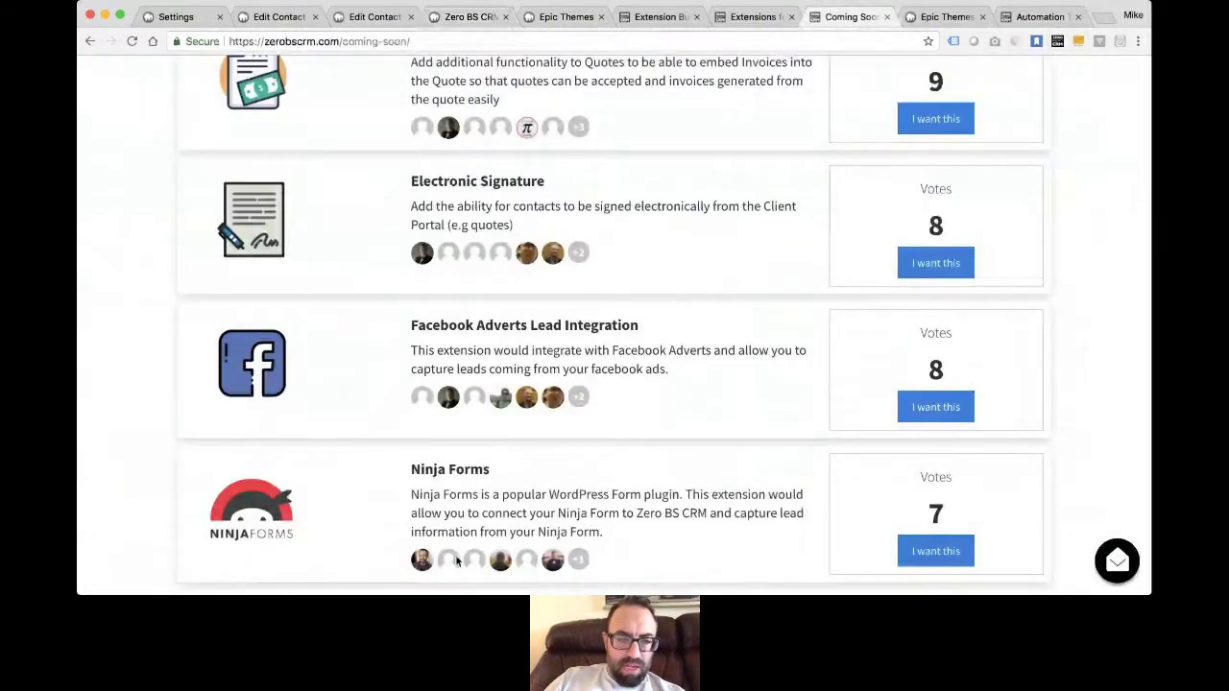
pyautogui.press('super+Tab')
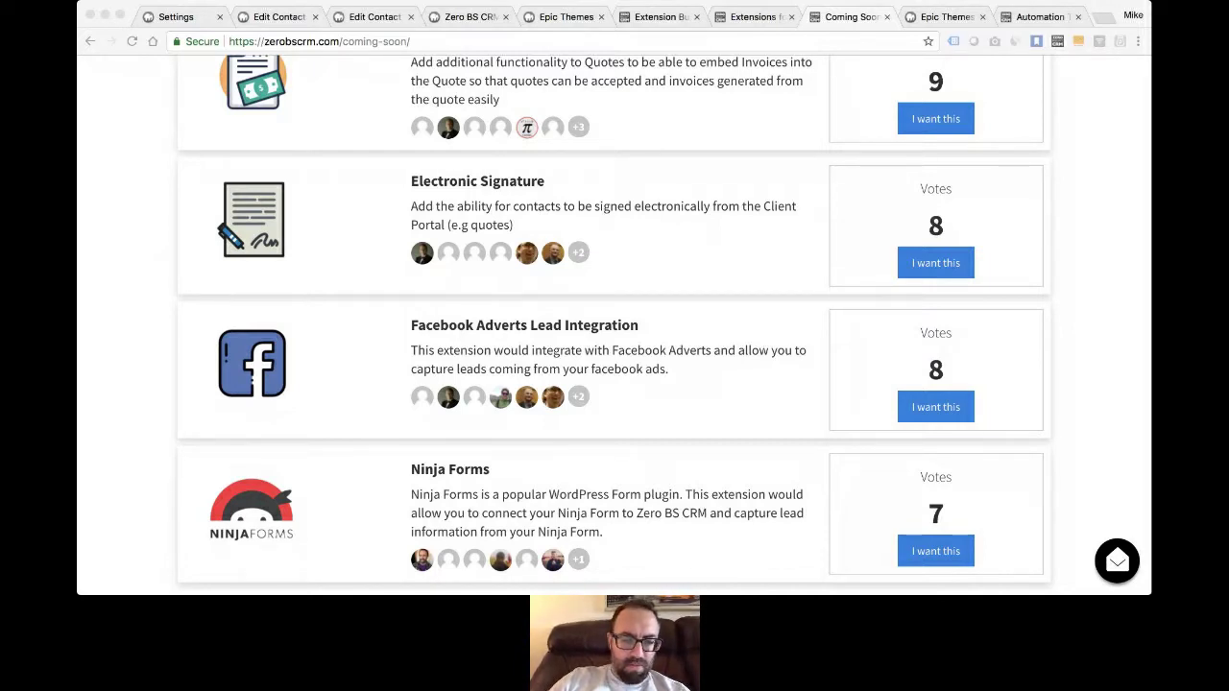
pyautogui.click(379, 111)
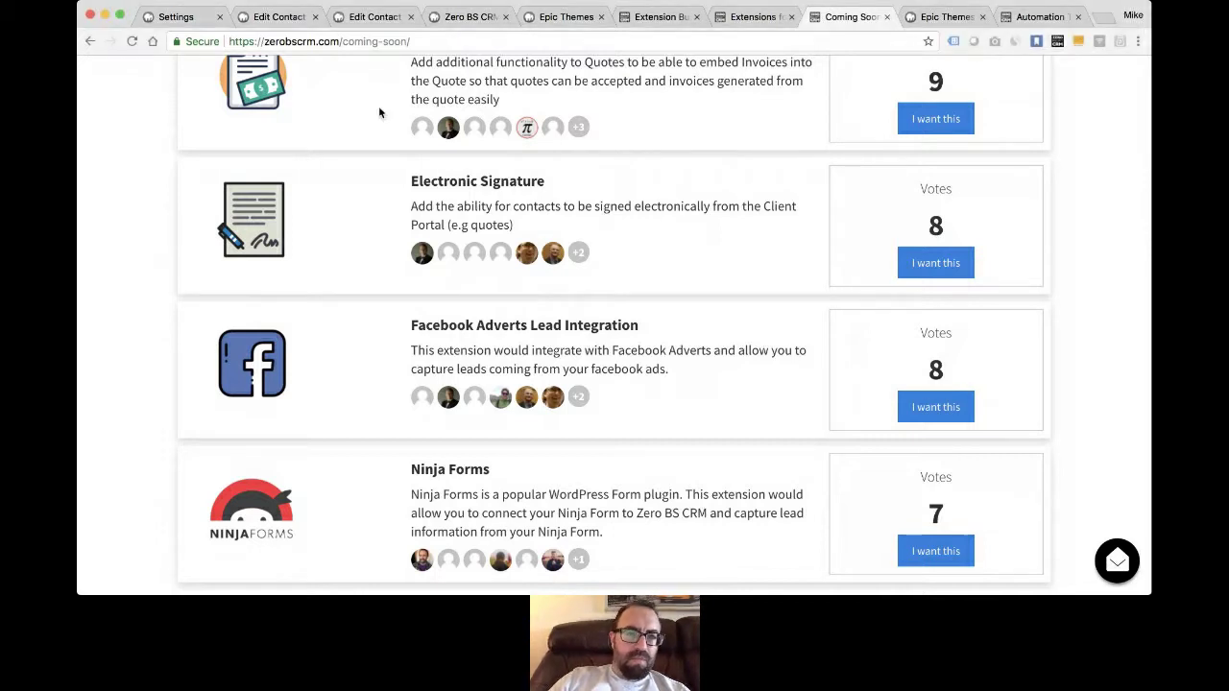
# - Change the address ending from coming-soon/ to community/ to load the community page
pyautogui.click(338, 42)
pyautogui.moveTo(338, 42); pyautogui.dragTo(704, 75)
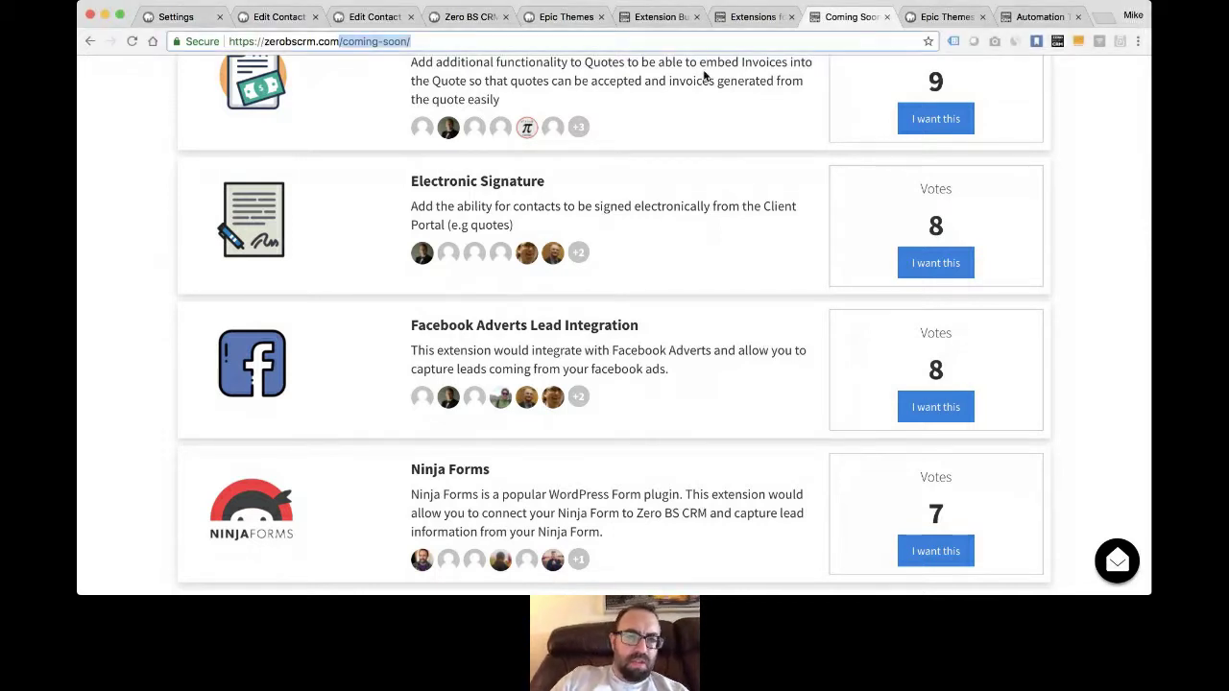
pyautogui.write('ommunity/')
pyautogui.press('Return')
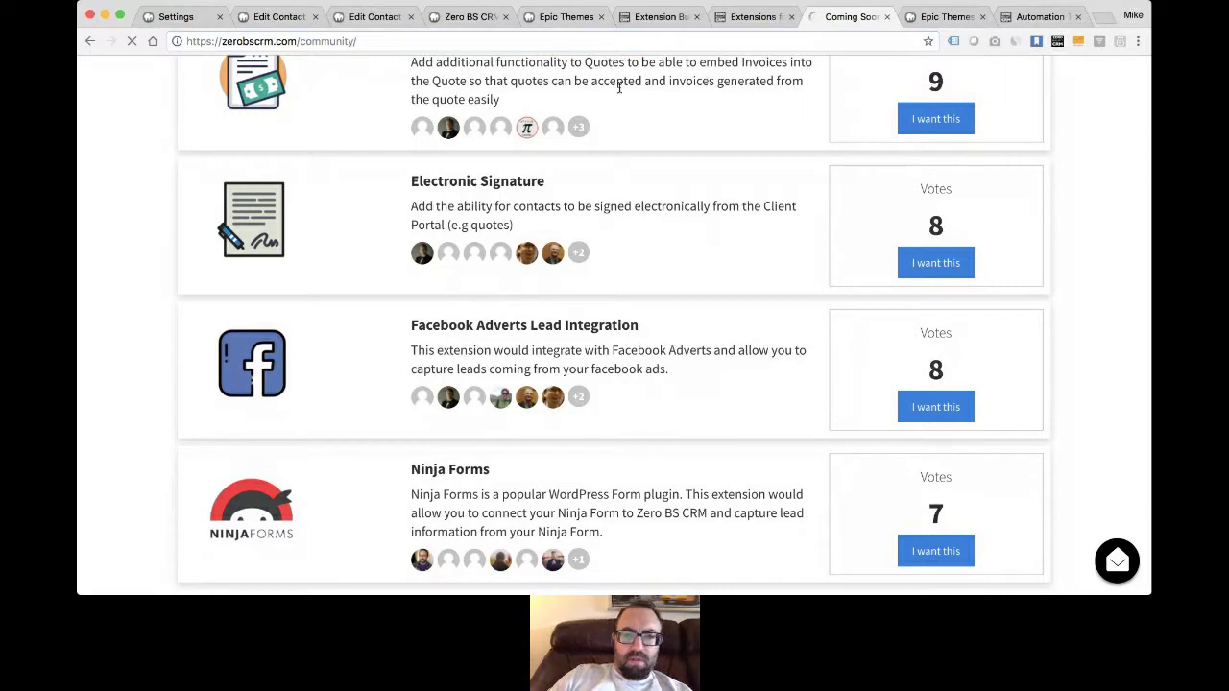
# - Scroll the Slack community page to its footer and back, then return to the Custom Fields settings
pyautogui.click(624, 45)
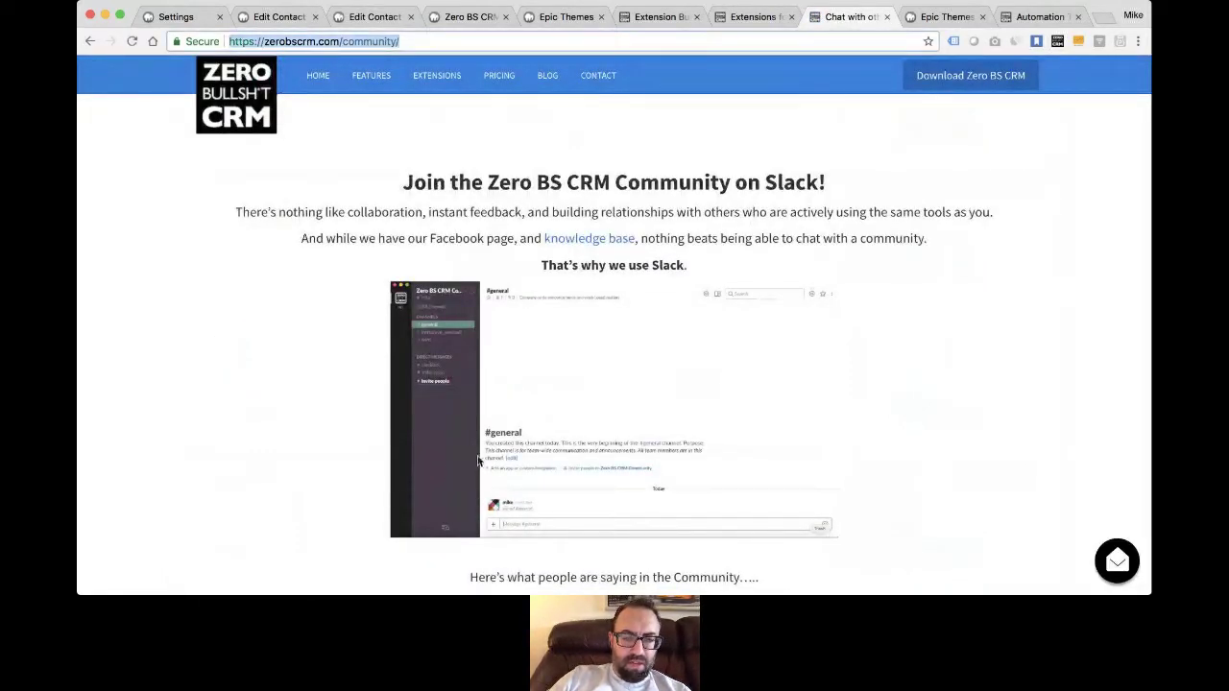
pyautogui.press('super+Tab')
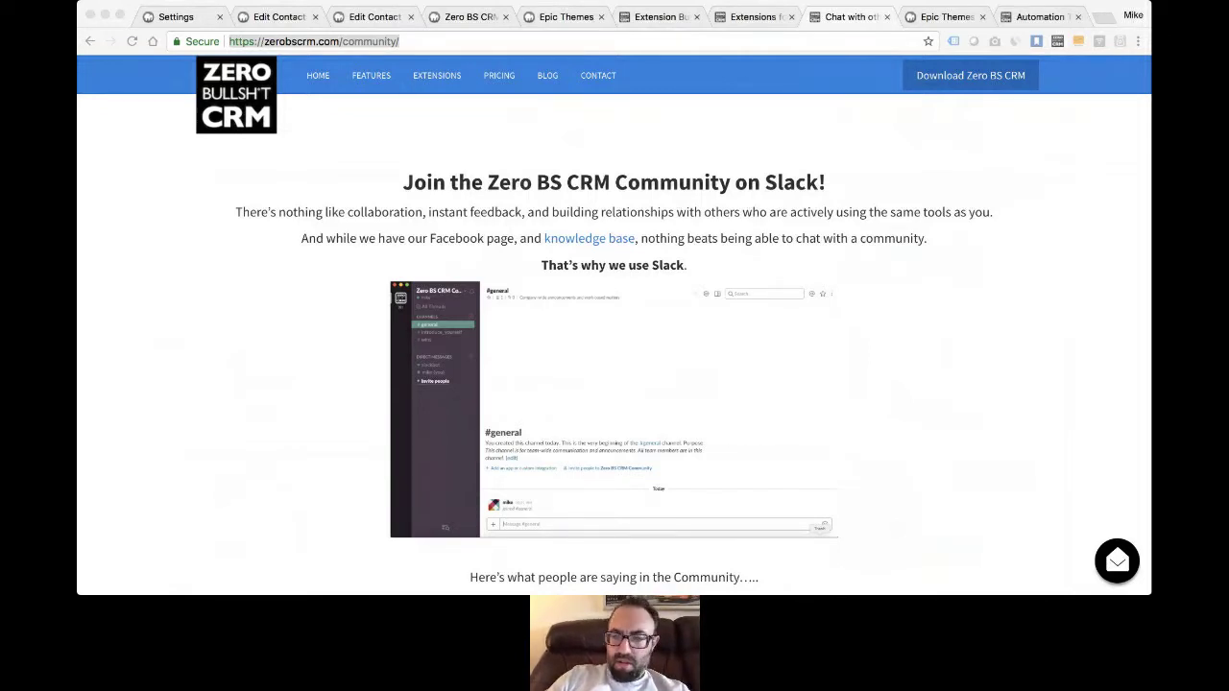
pyautogui.scroll(-5, 617, 316)
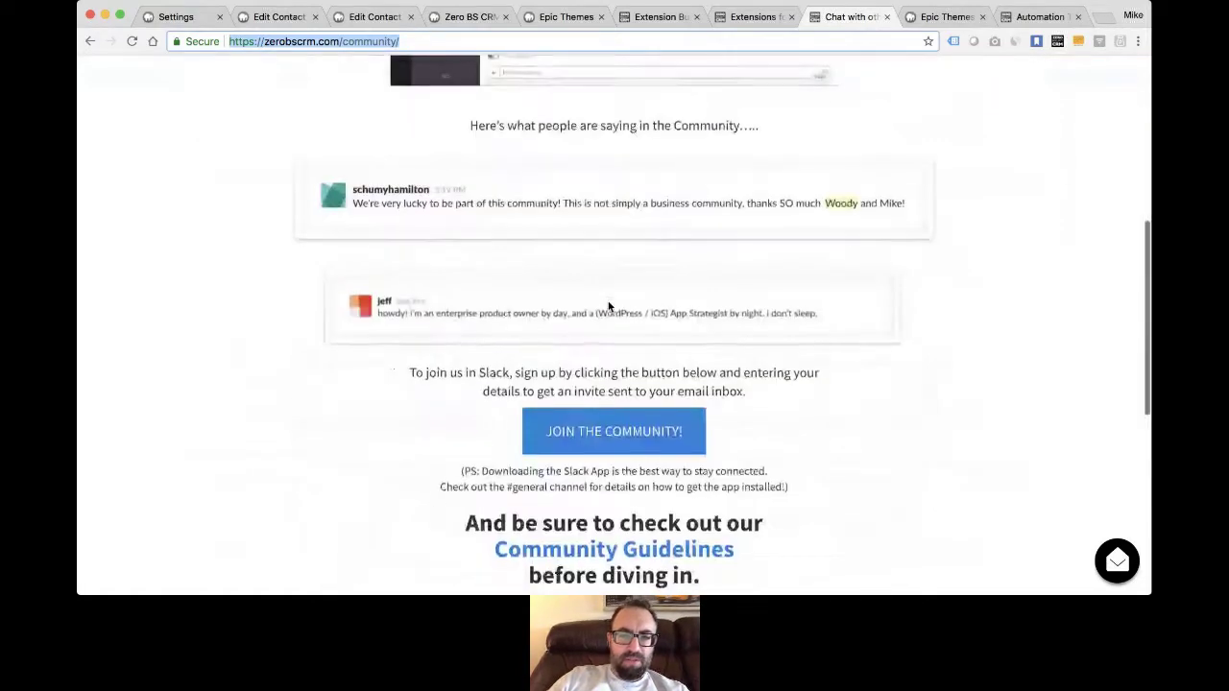
pyautogui.scroll(-4, 389, 360)
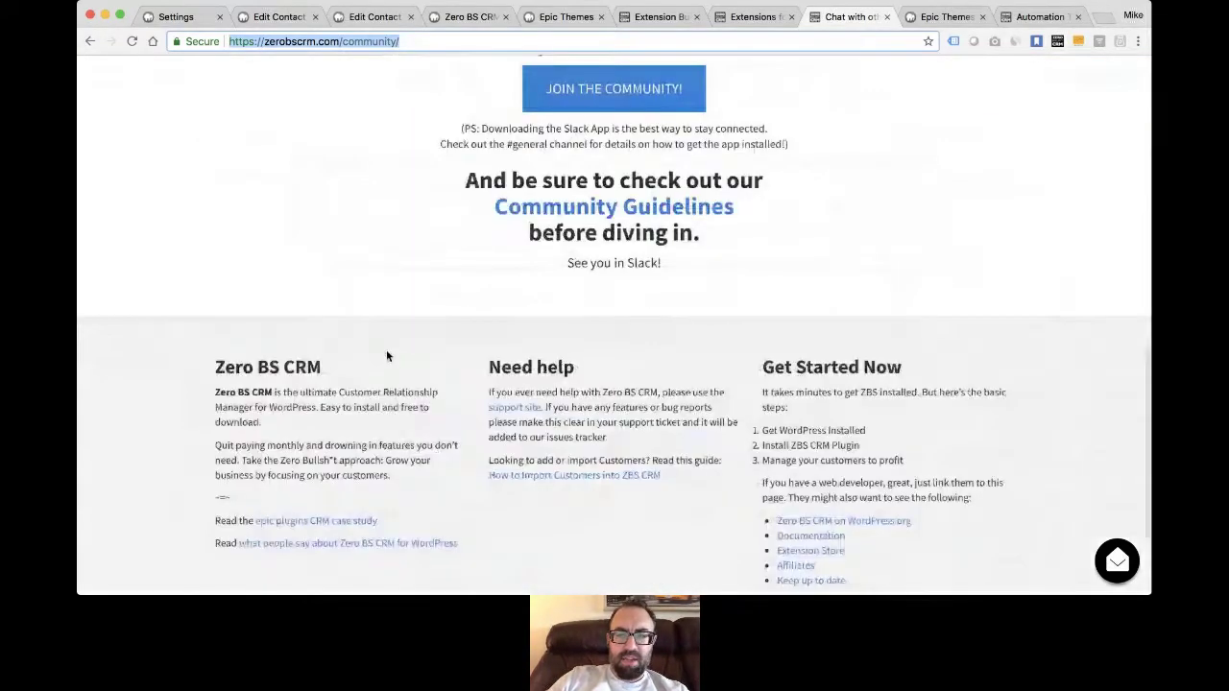
pyautogui.scroll(10, 387, 354)
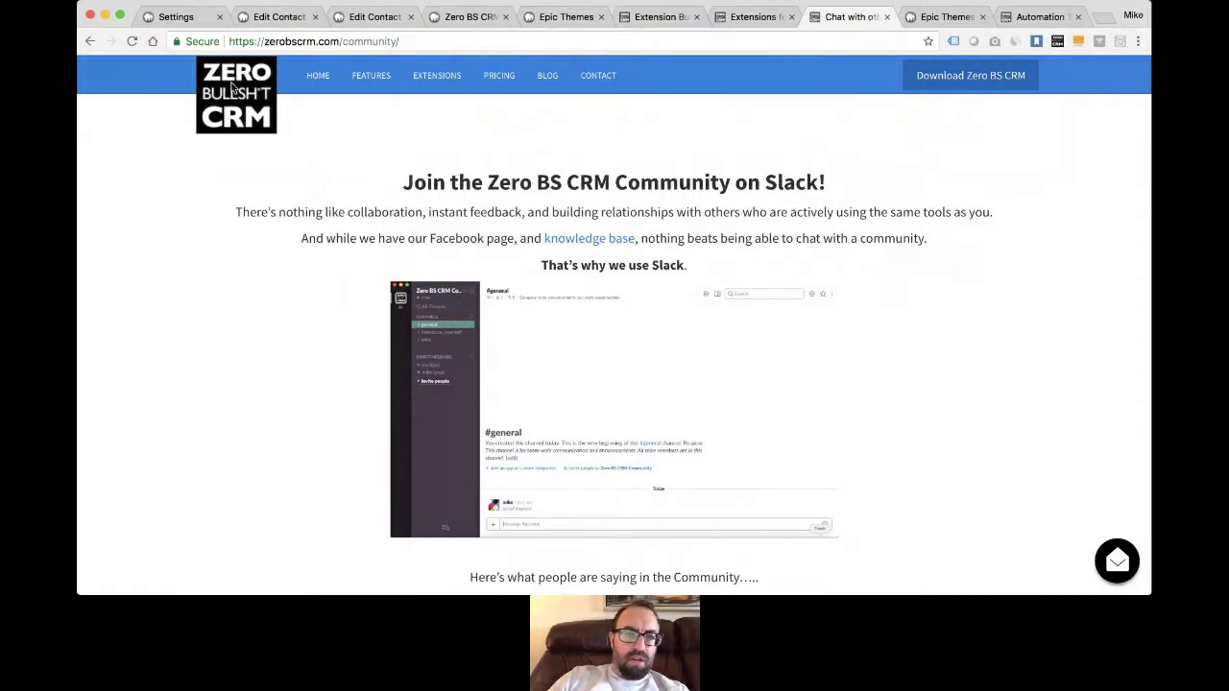
pyautogui.click(178, 16)
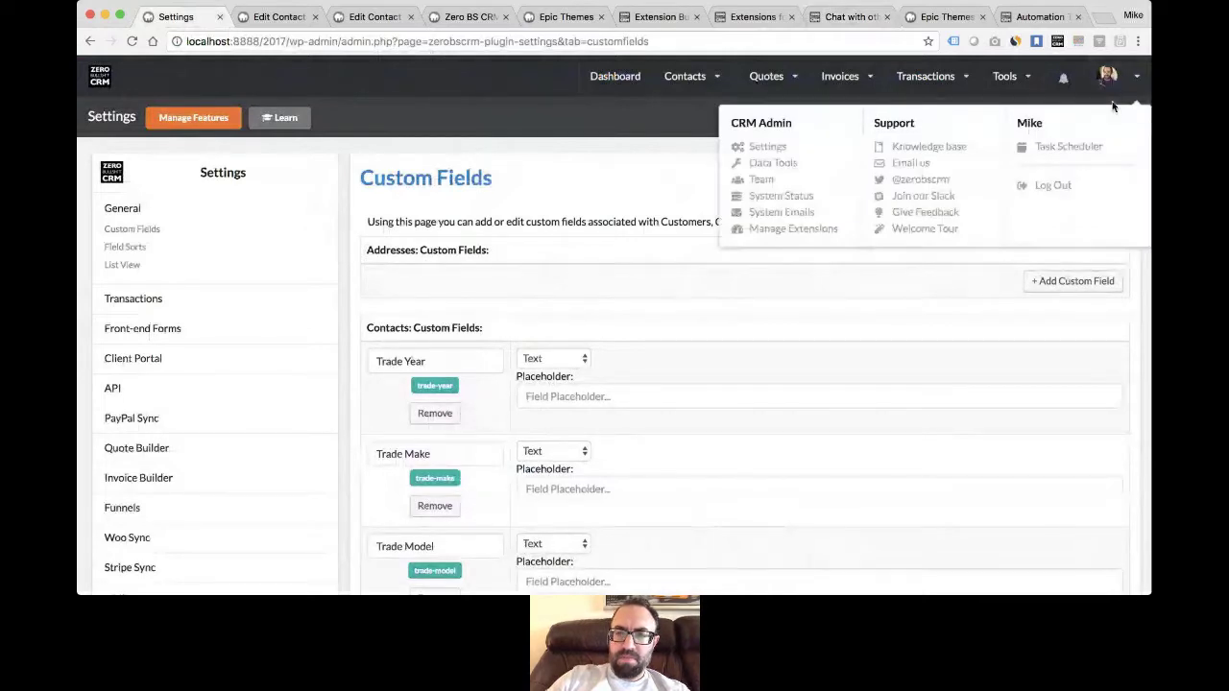
# - Launch the Welcome Tour from the avatar's Support menu and switch off full-screen mode
pyautogui.moveTo(1123, 82)
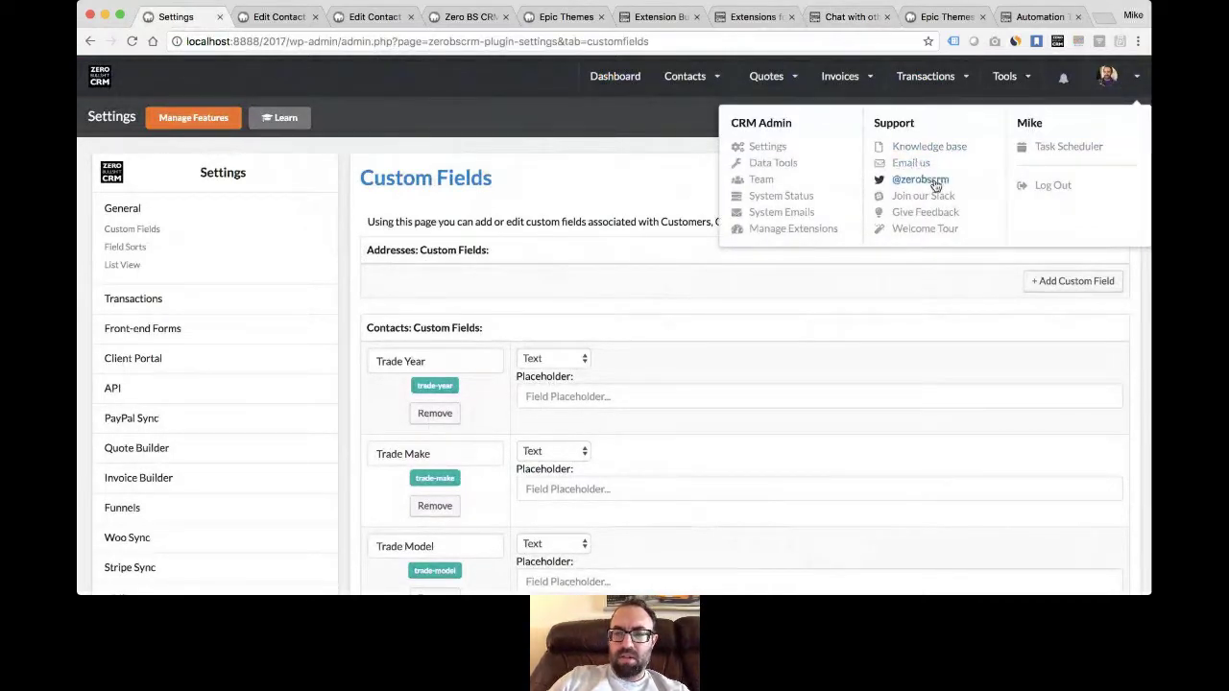
pyautogui.click(925, 229)
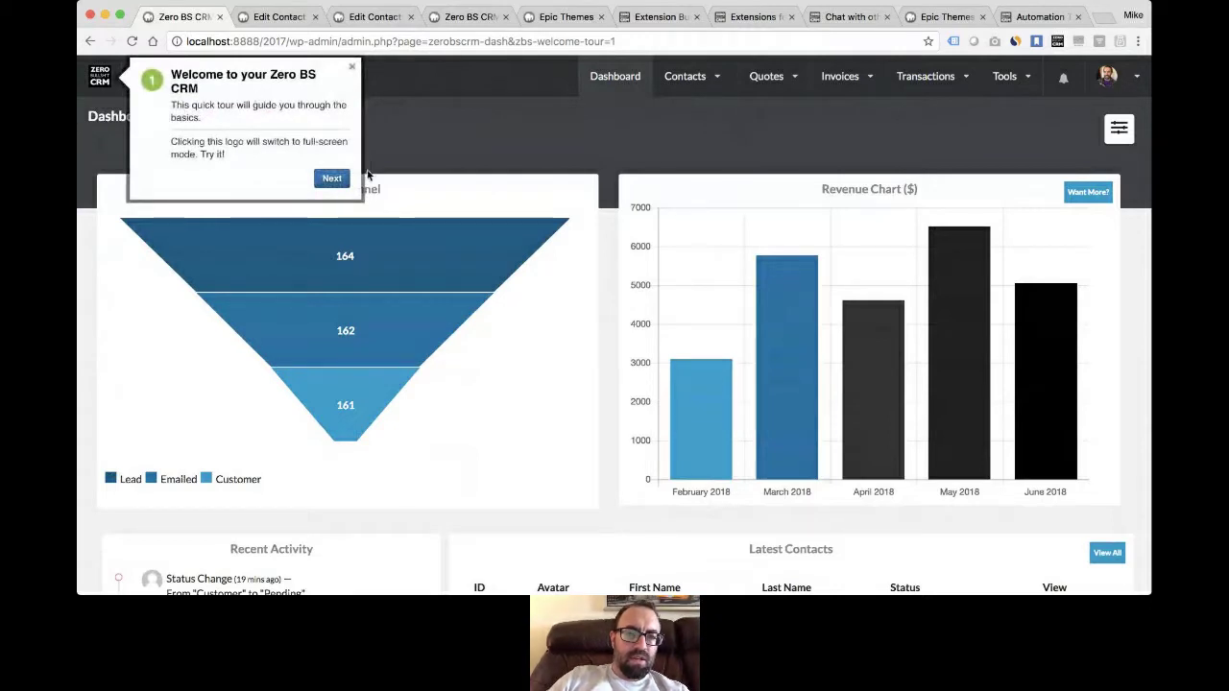
pyautogui.click(101, 77)
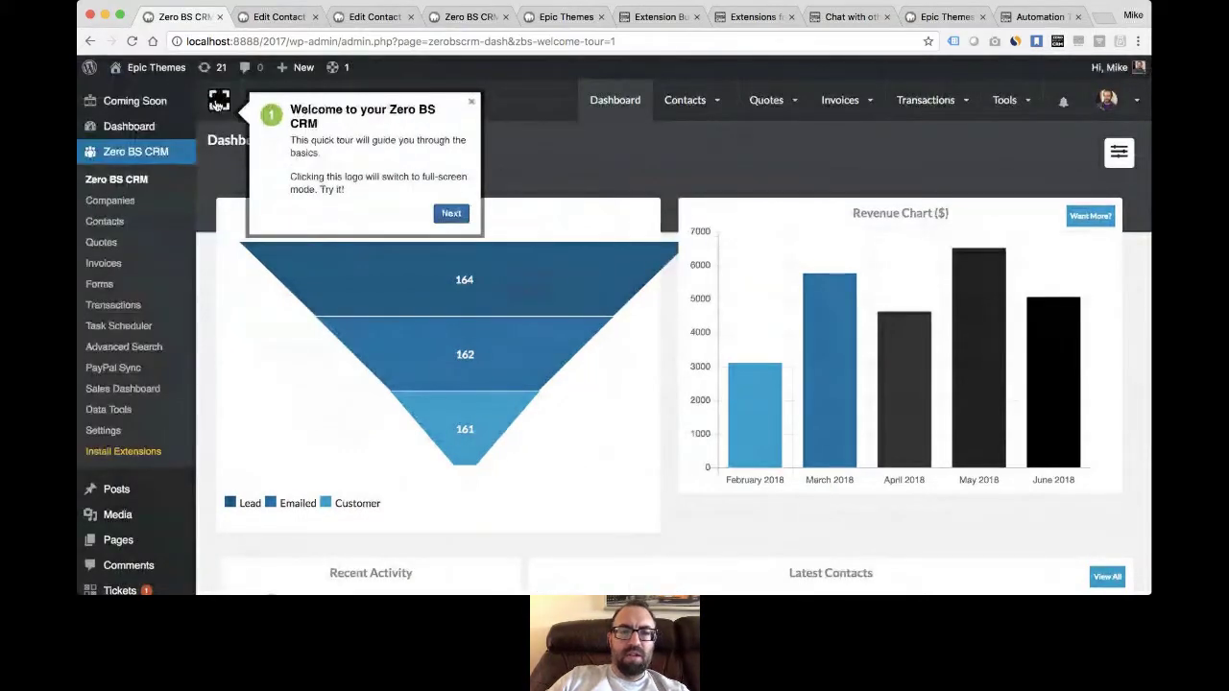